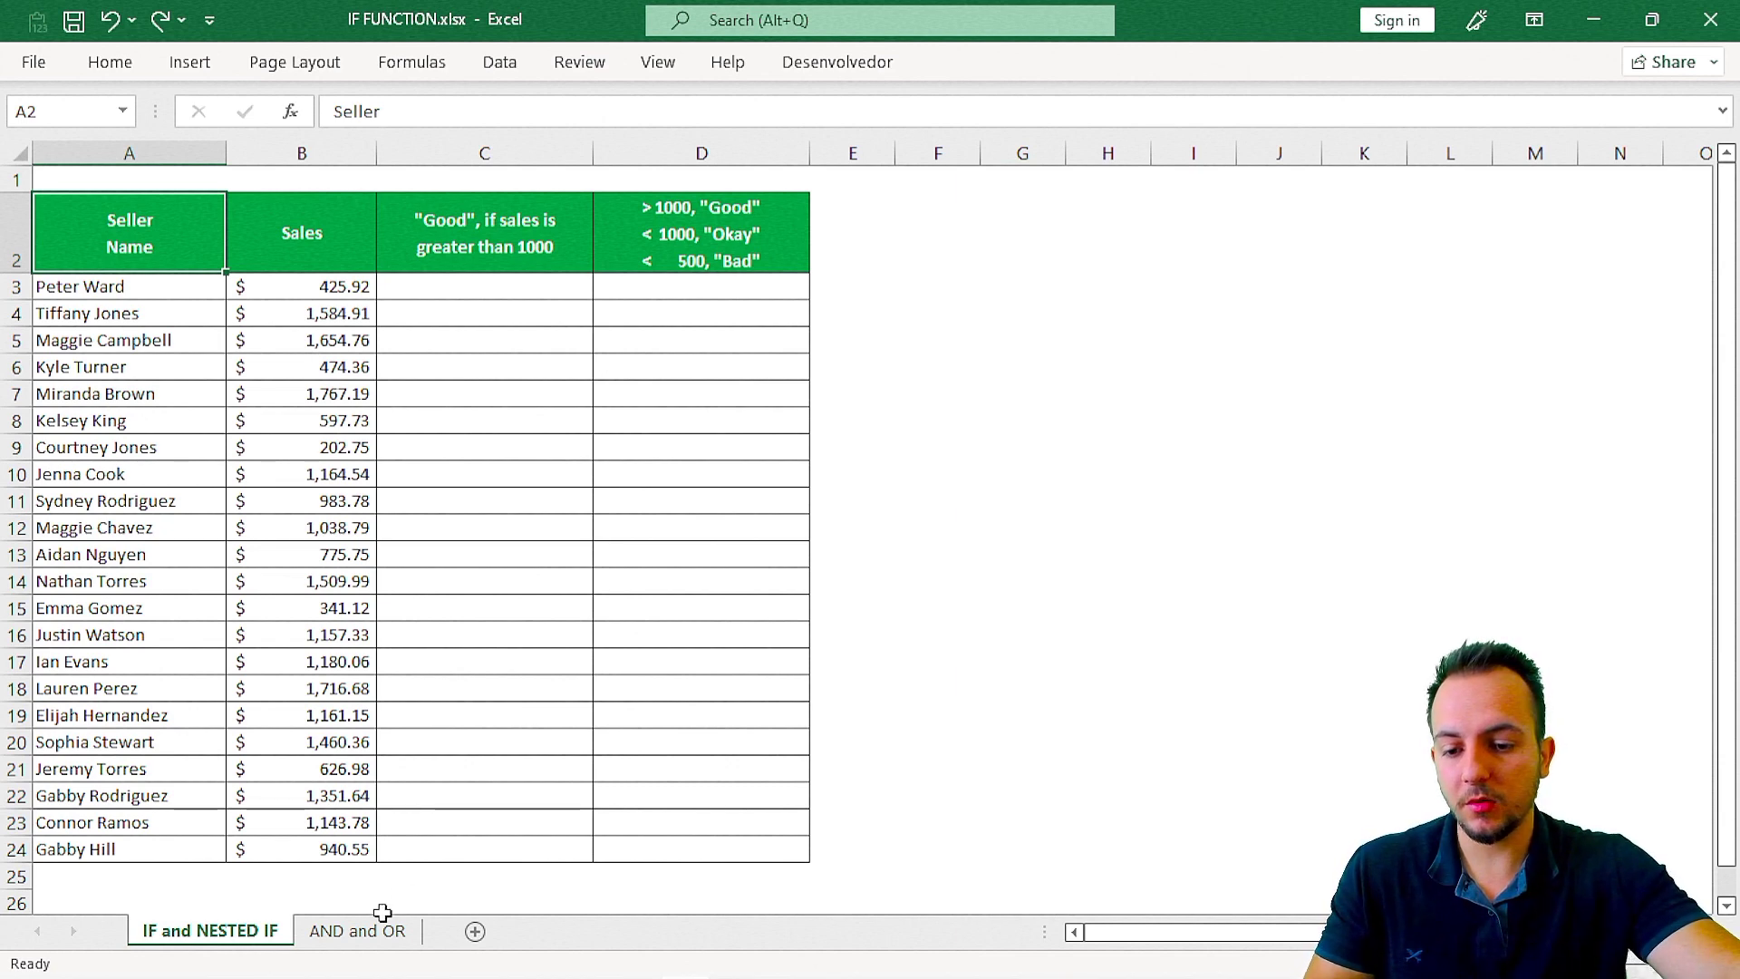
# Review the AND and OR sheet and the IF and NESTED IF sales table, comparing Sales values with the column C criterion
pyautogui.click(357, 931)
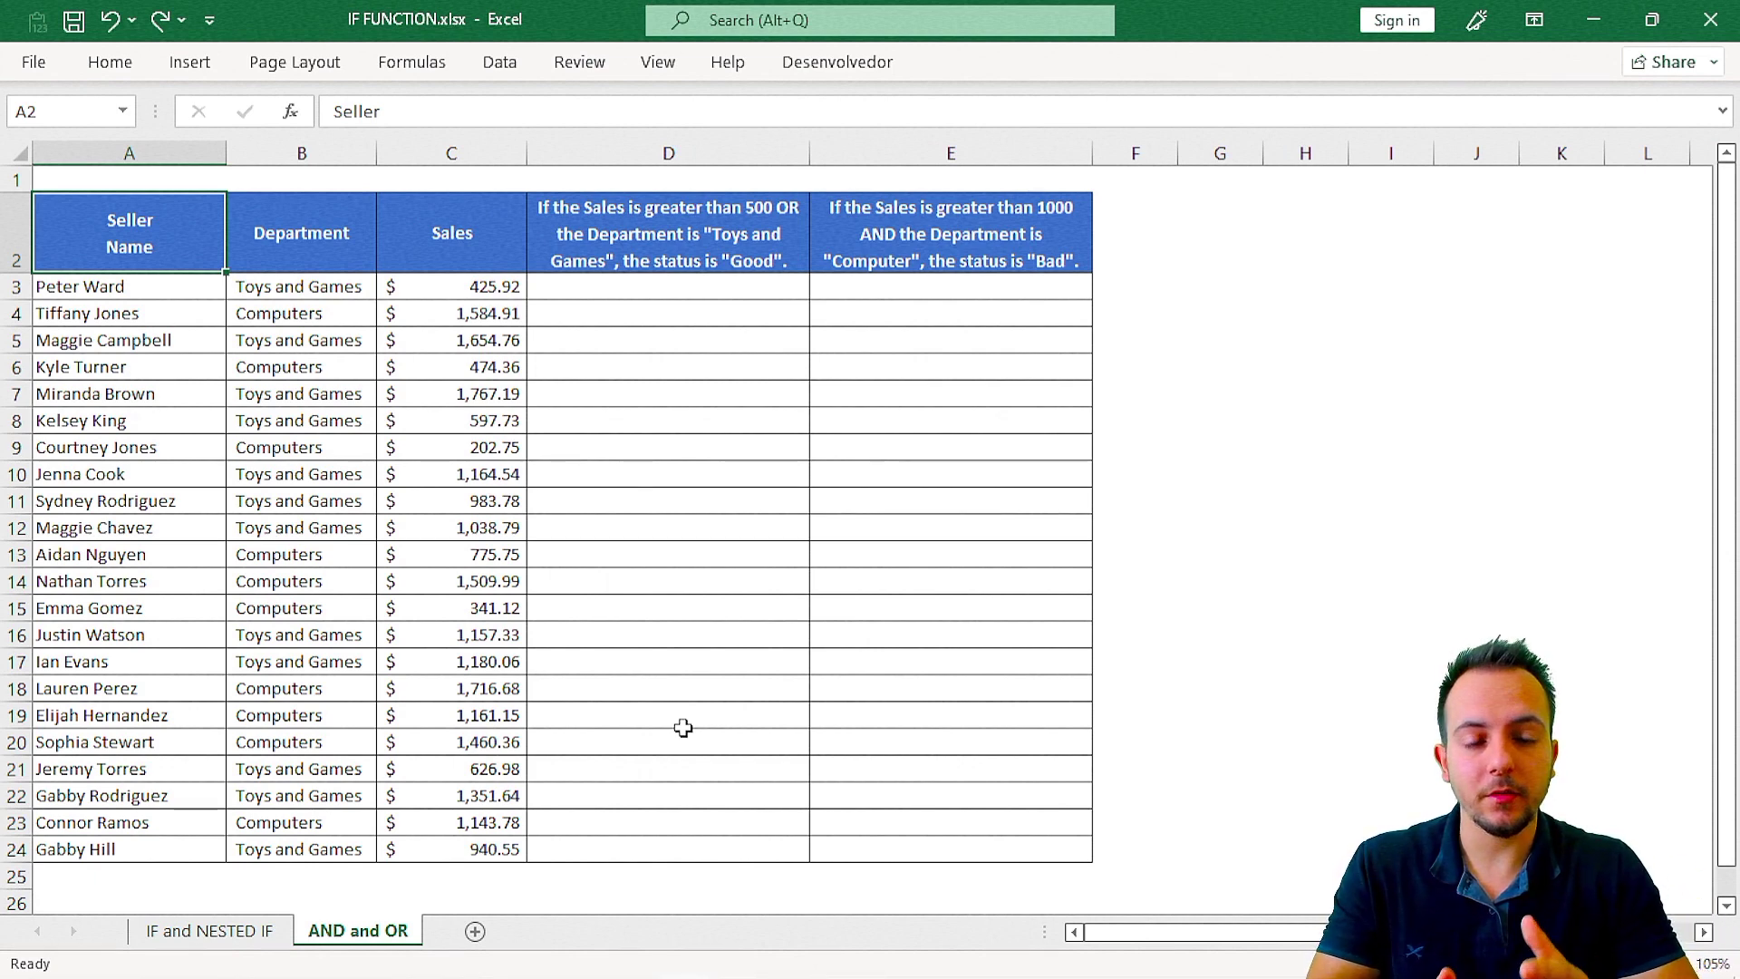
pyautogui.click(210, 931)
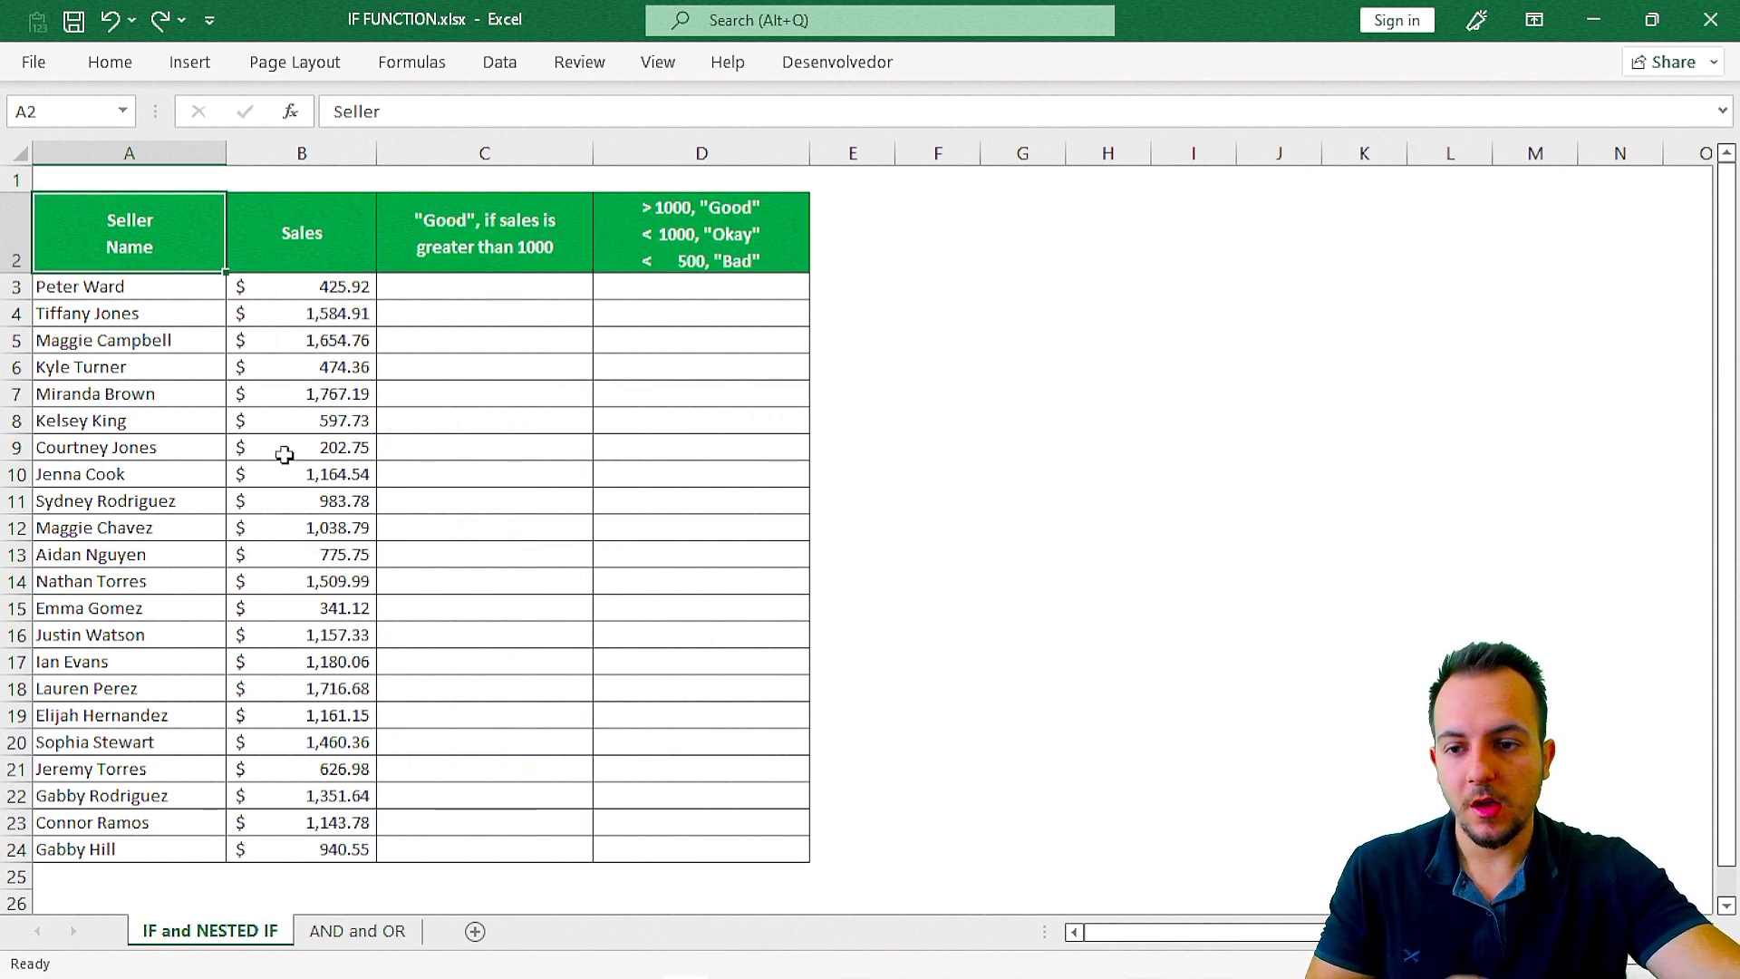
pyautogui.moveTo(167, 237); pyautogui.dragTo(698, 840)
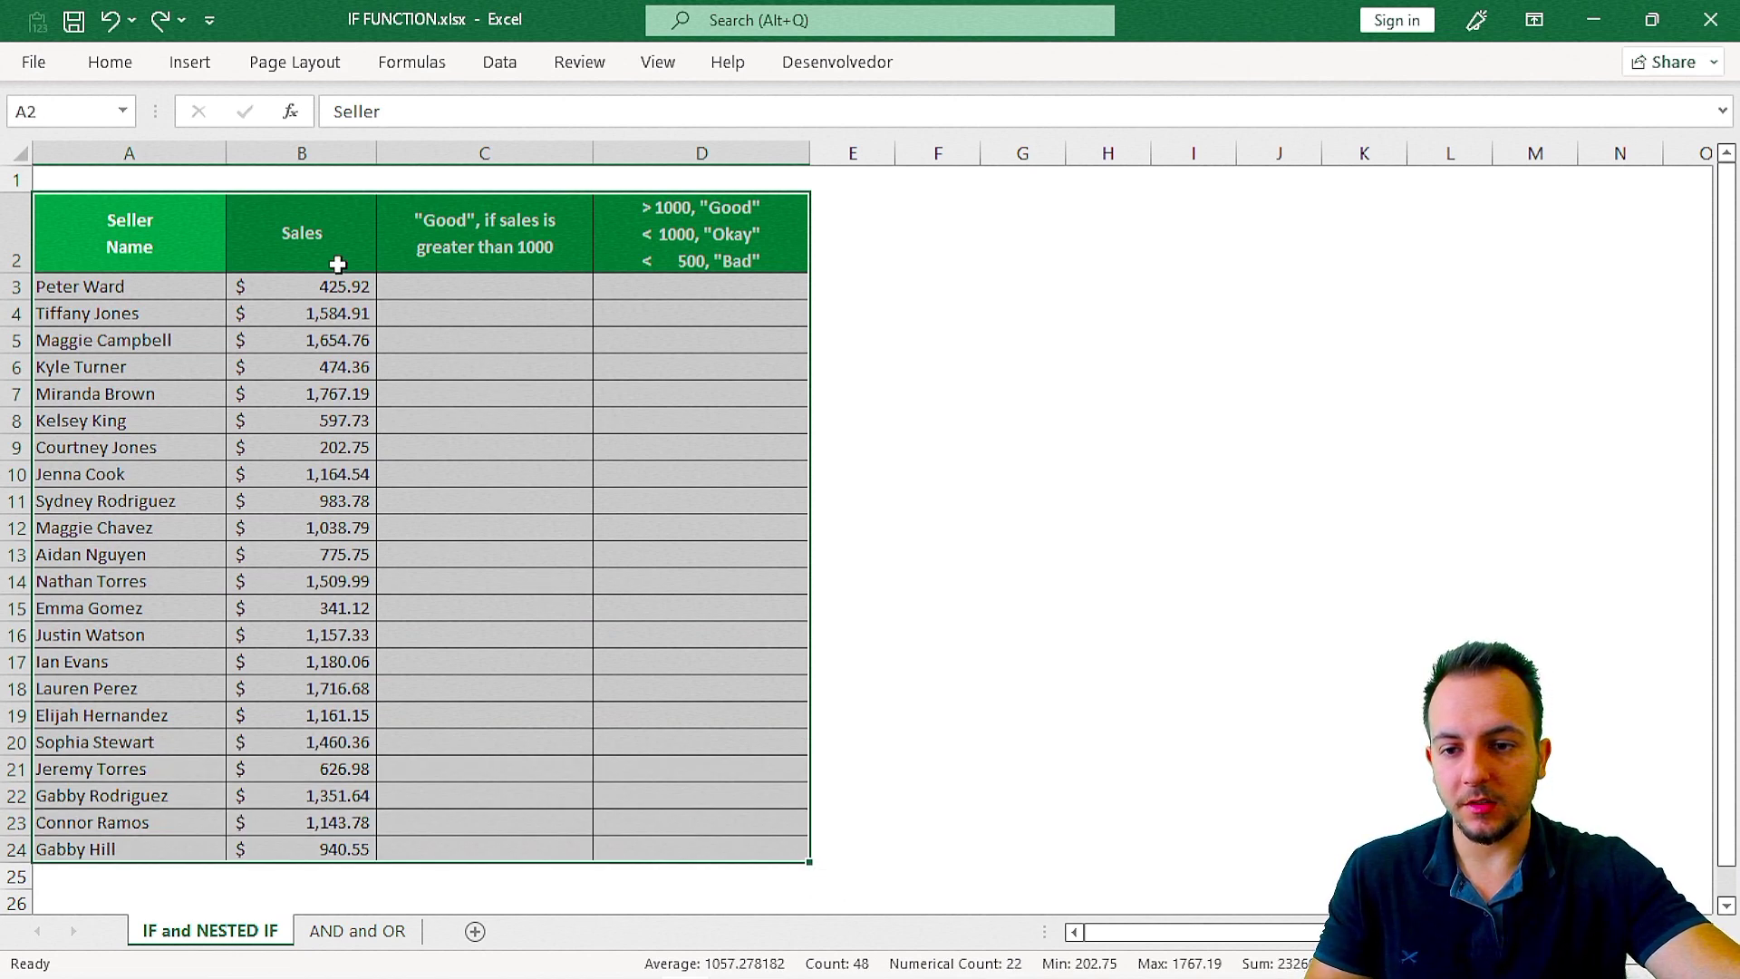
pyautogui.moveTo(337, 264); pyautogui.dragTo(397, 870)
pyautogui.click(490, 263)
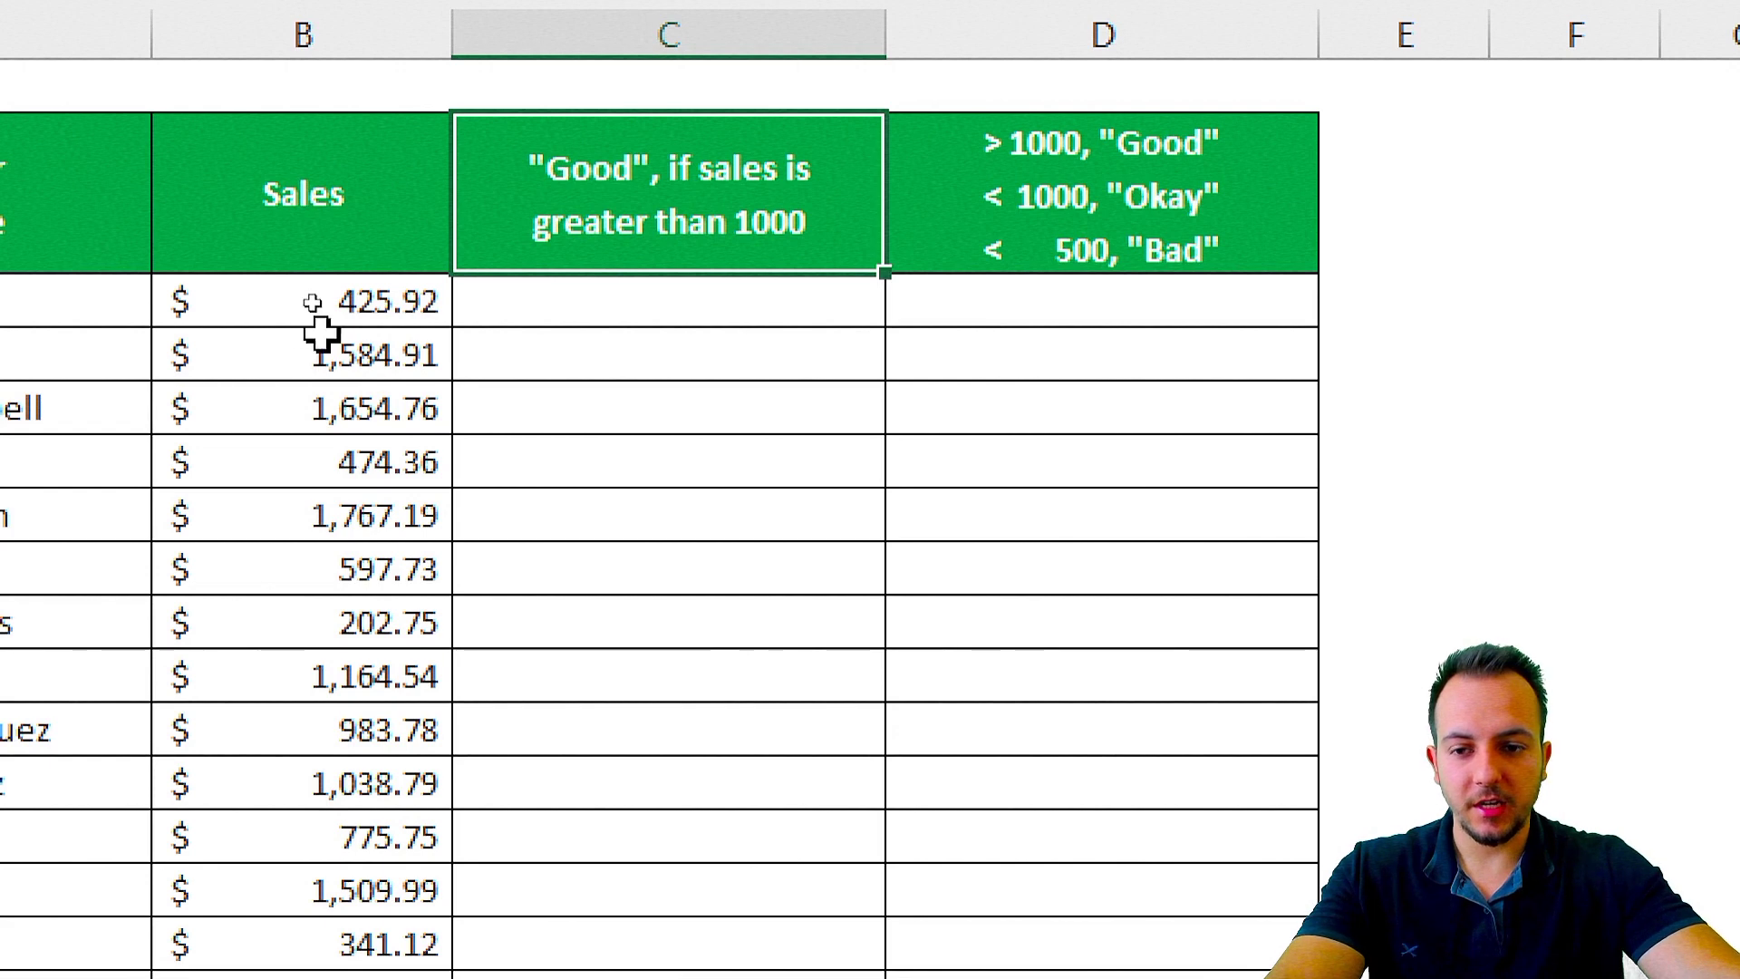
pyautogui.moveTo(342, 302); pyautogui.dragTo(510, 302)
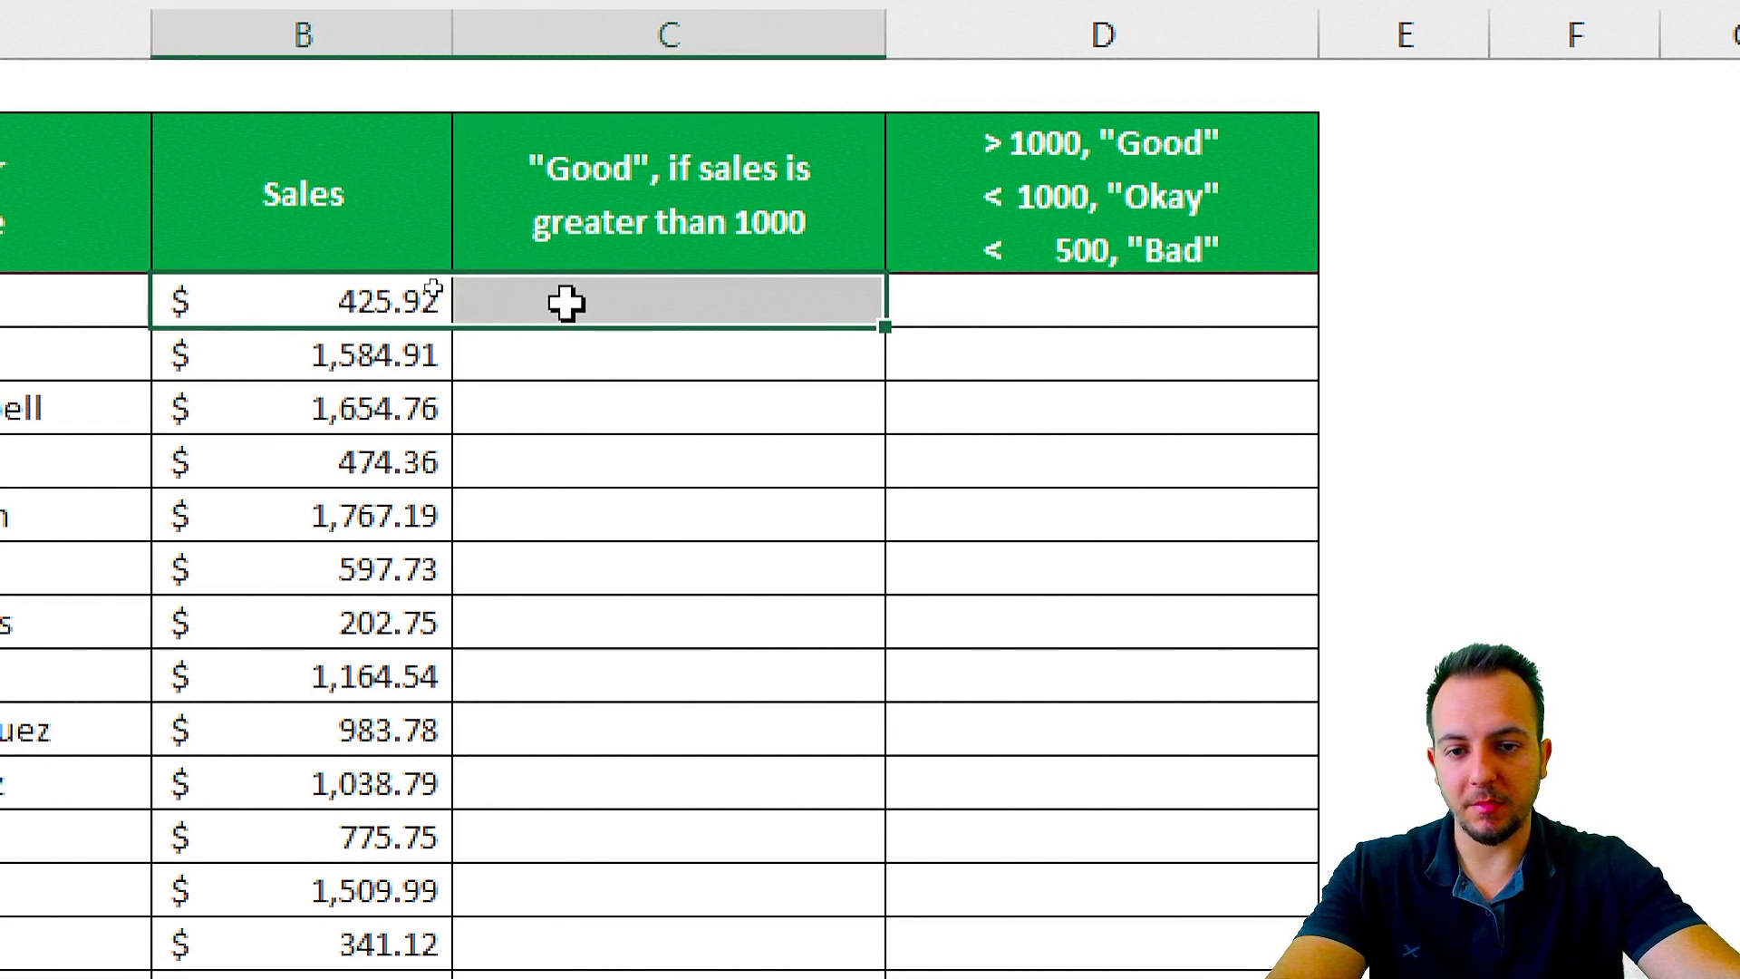
pyautogui.moveTo(342, 367); pyautogui.dragTo(499, 358)
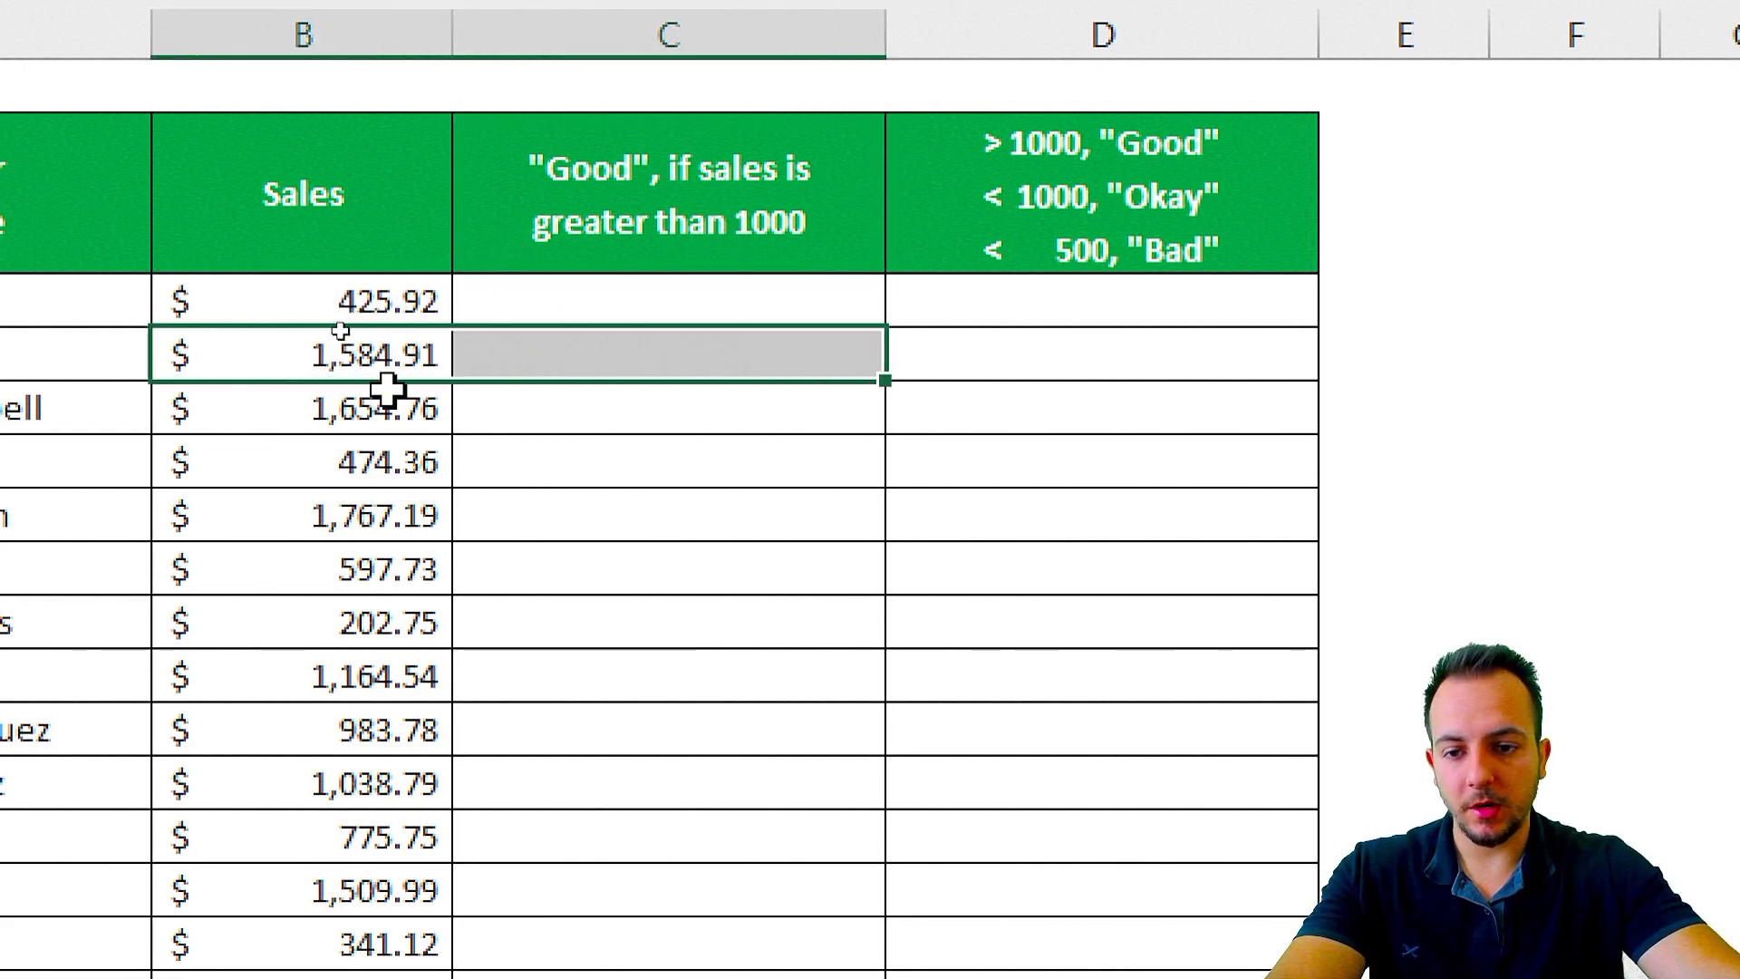
pyautogui.moveTo(390, 399); pyautogui.dragTo(516, 408)
pyautogui.moveTo(414, 463); pyautogui.dragTo(517, 454)
pyautogui.moveTo(415, 528); pyautogui.dragTo(532, 514)
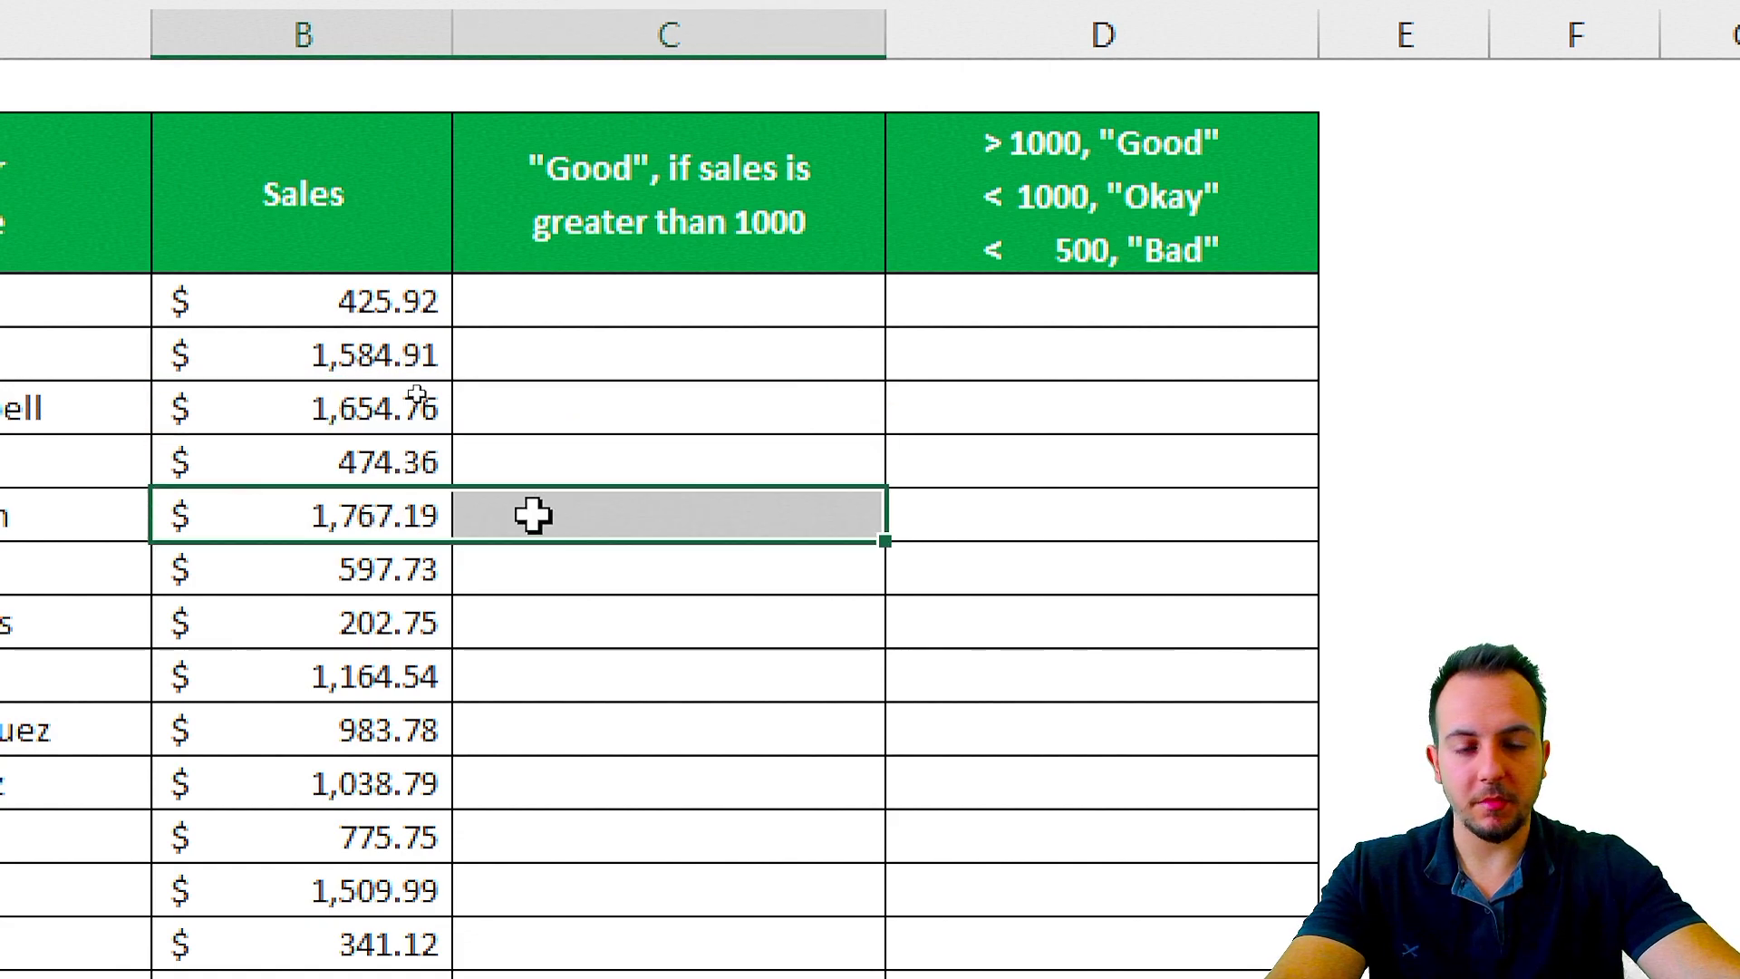
pyautogui.click(305, 304)
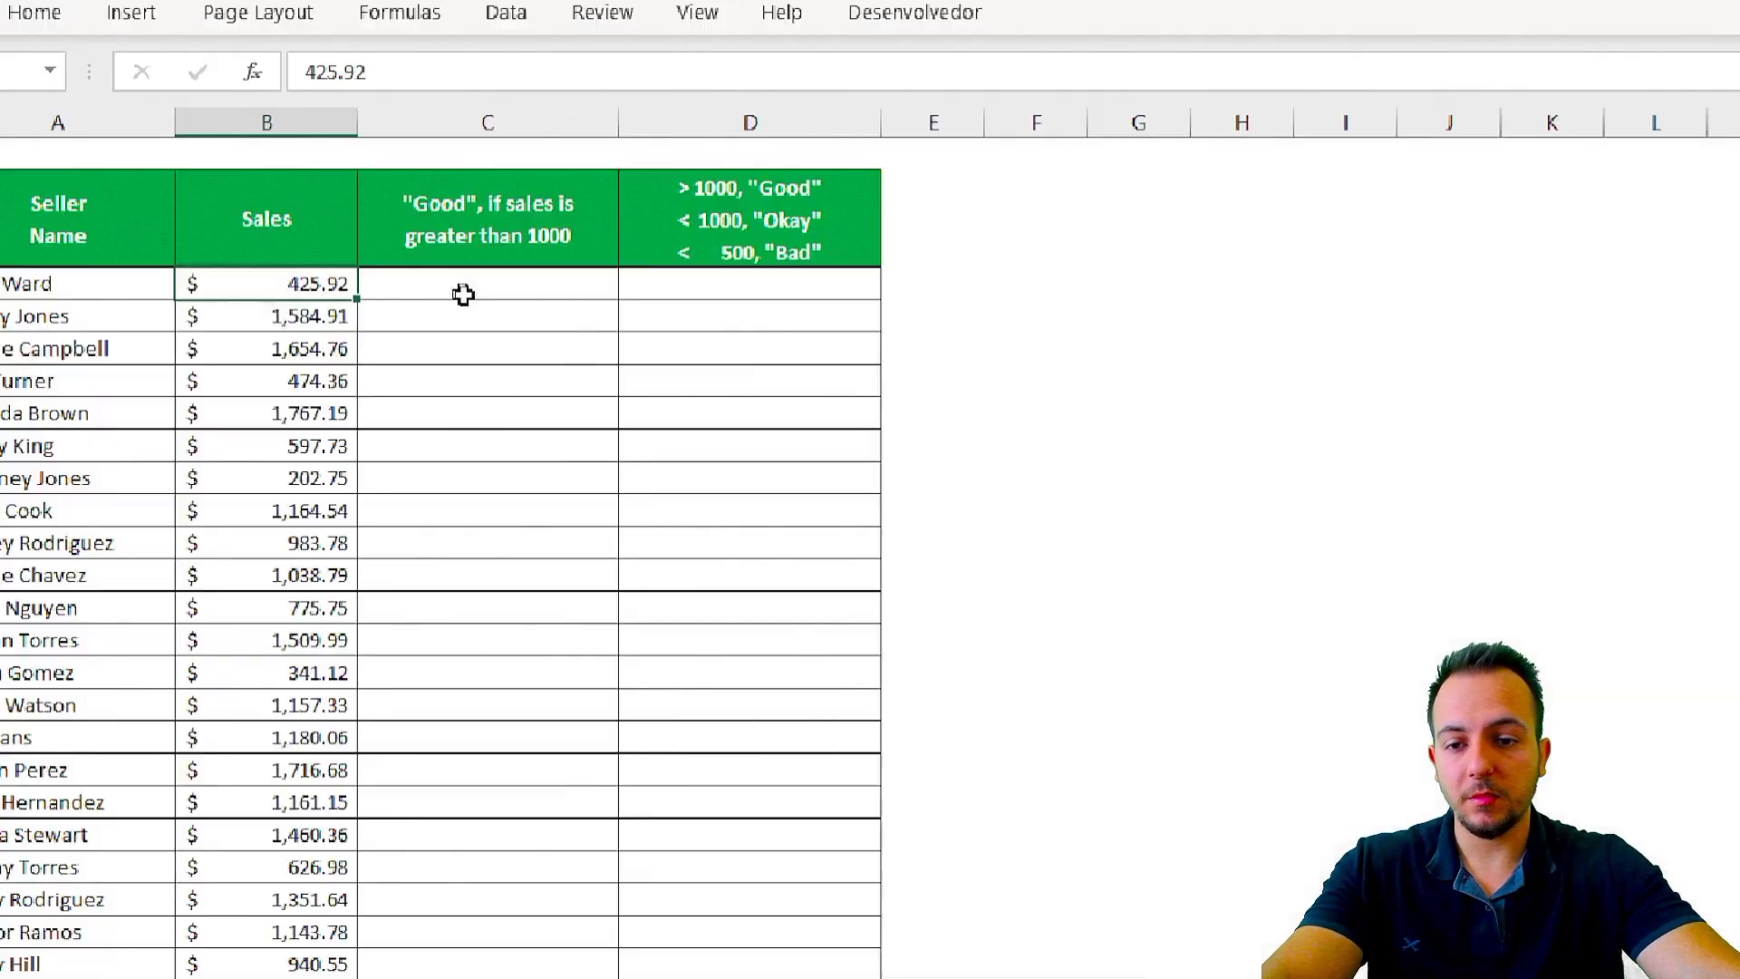
# Start an IF formula in C3 with the logical test B3>1000
pyautogui.click(434, 282)
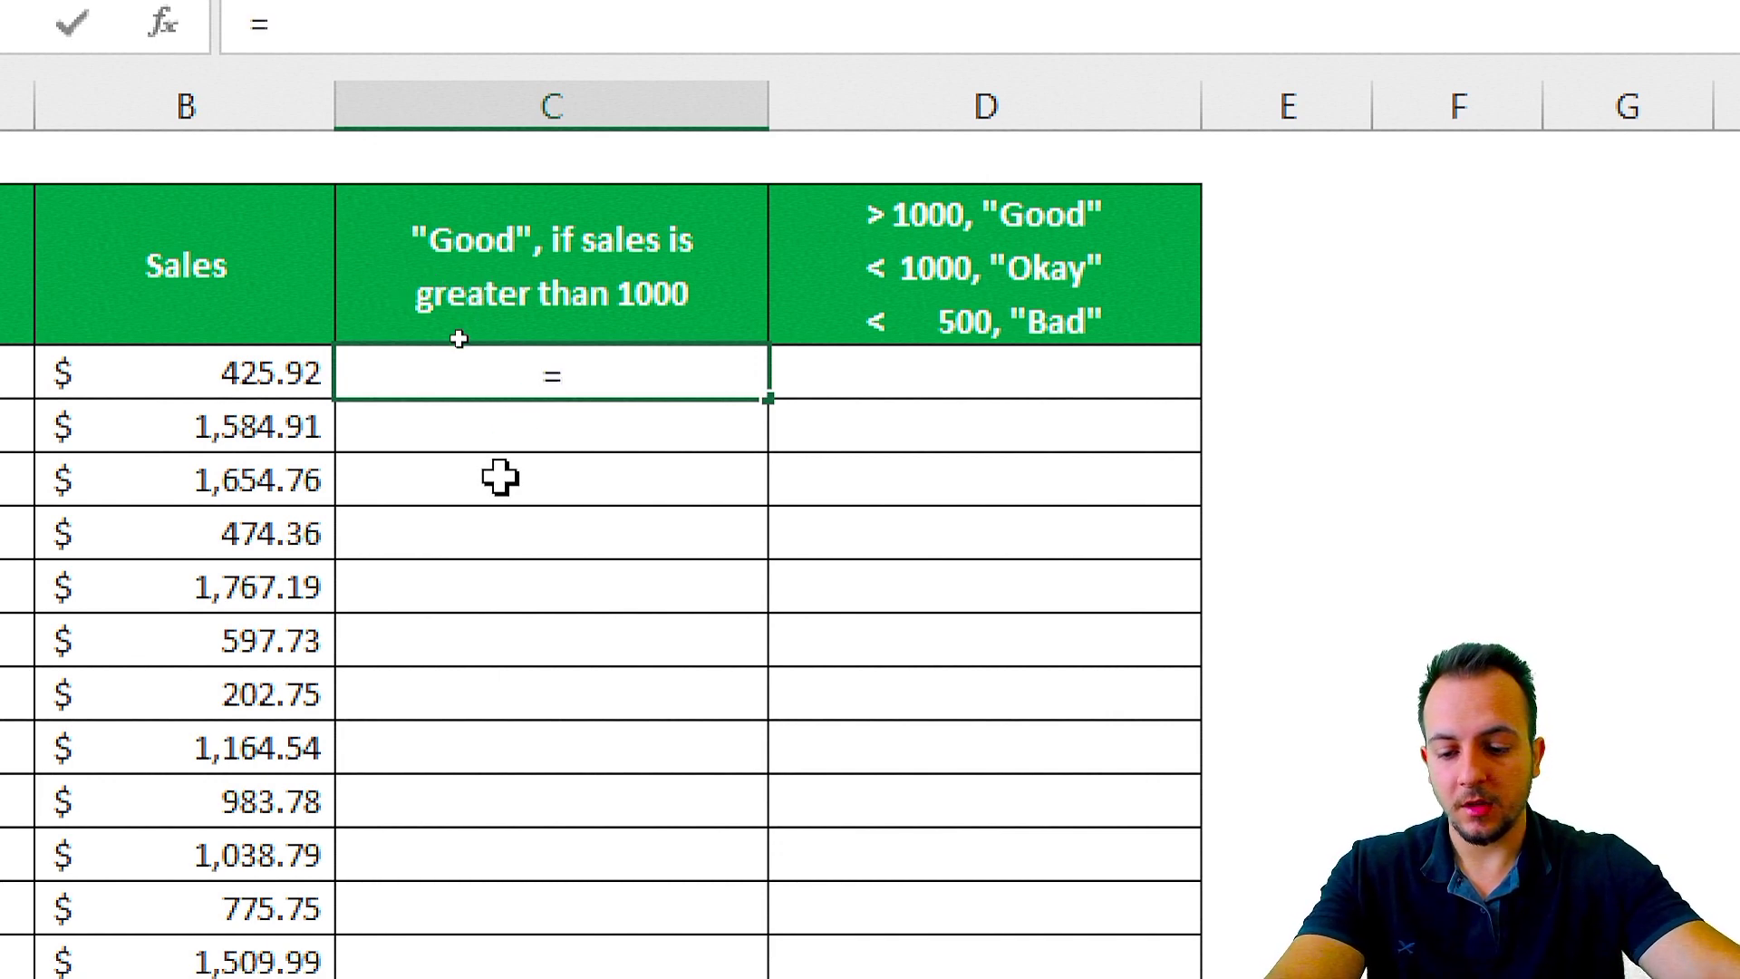
pyautogui.write('if')
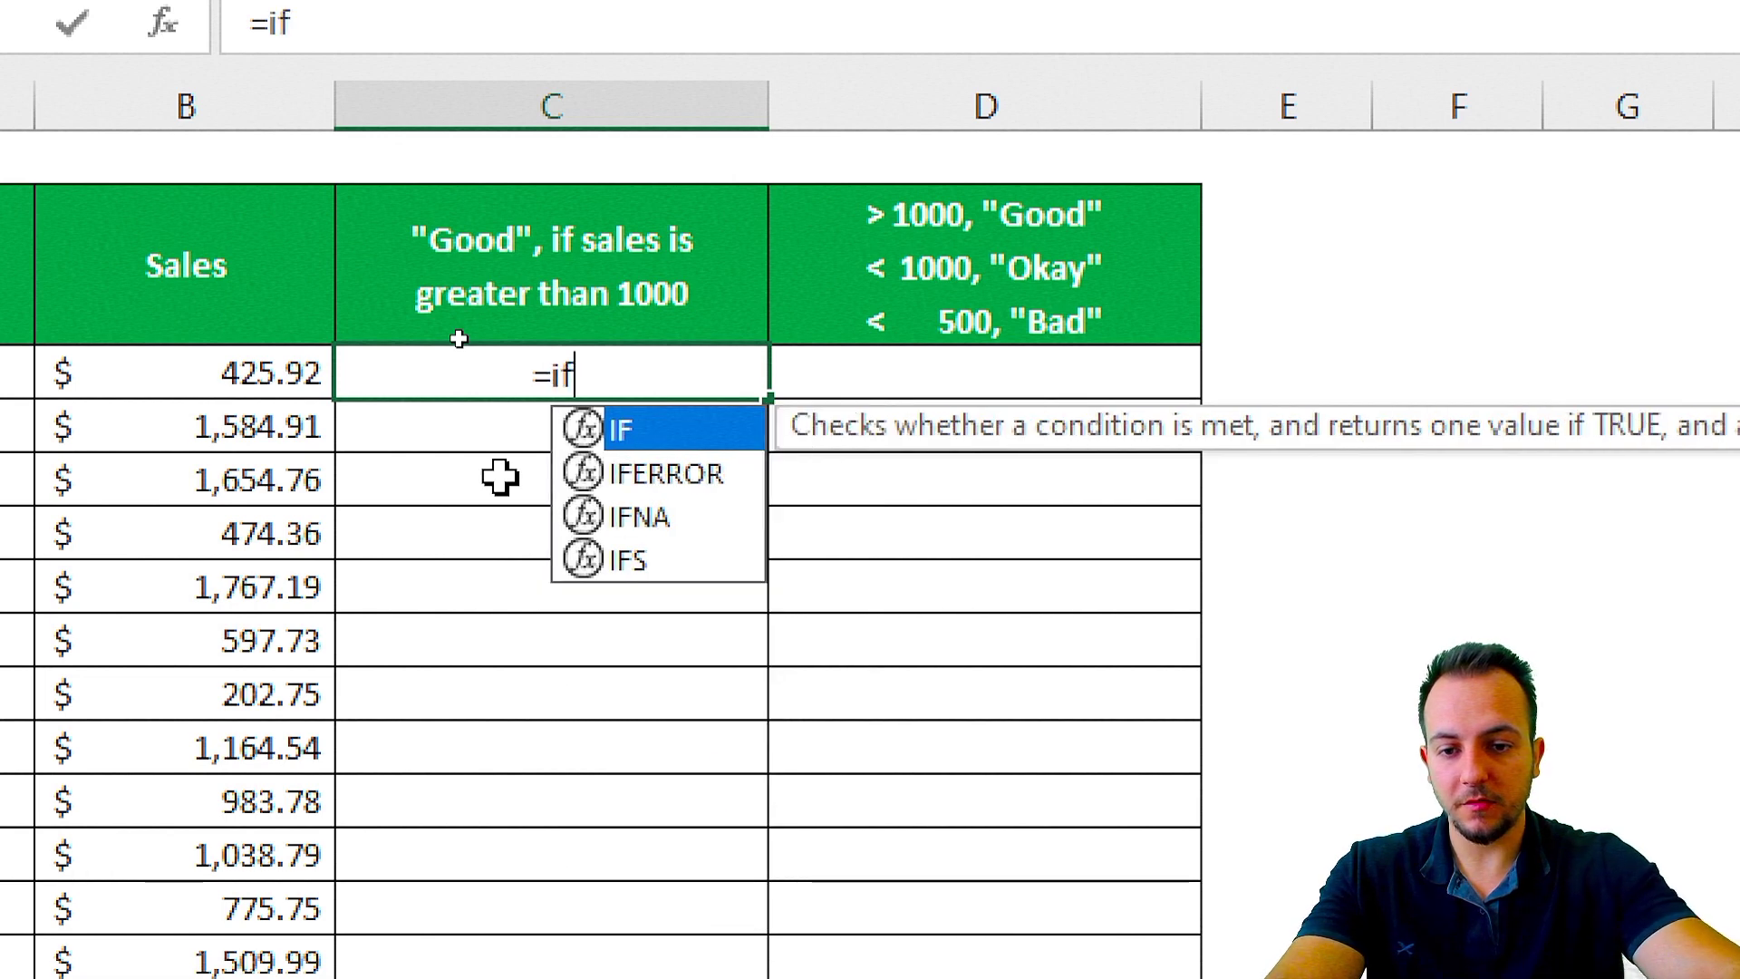
pyautogui.doubleClick(639, 428)
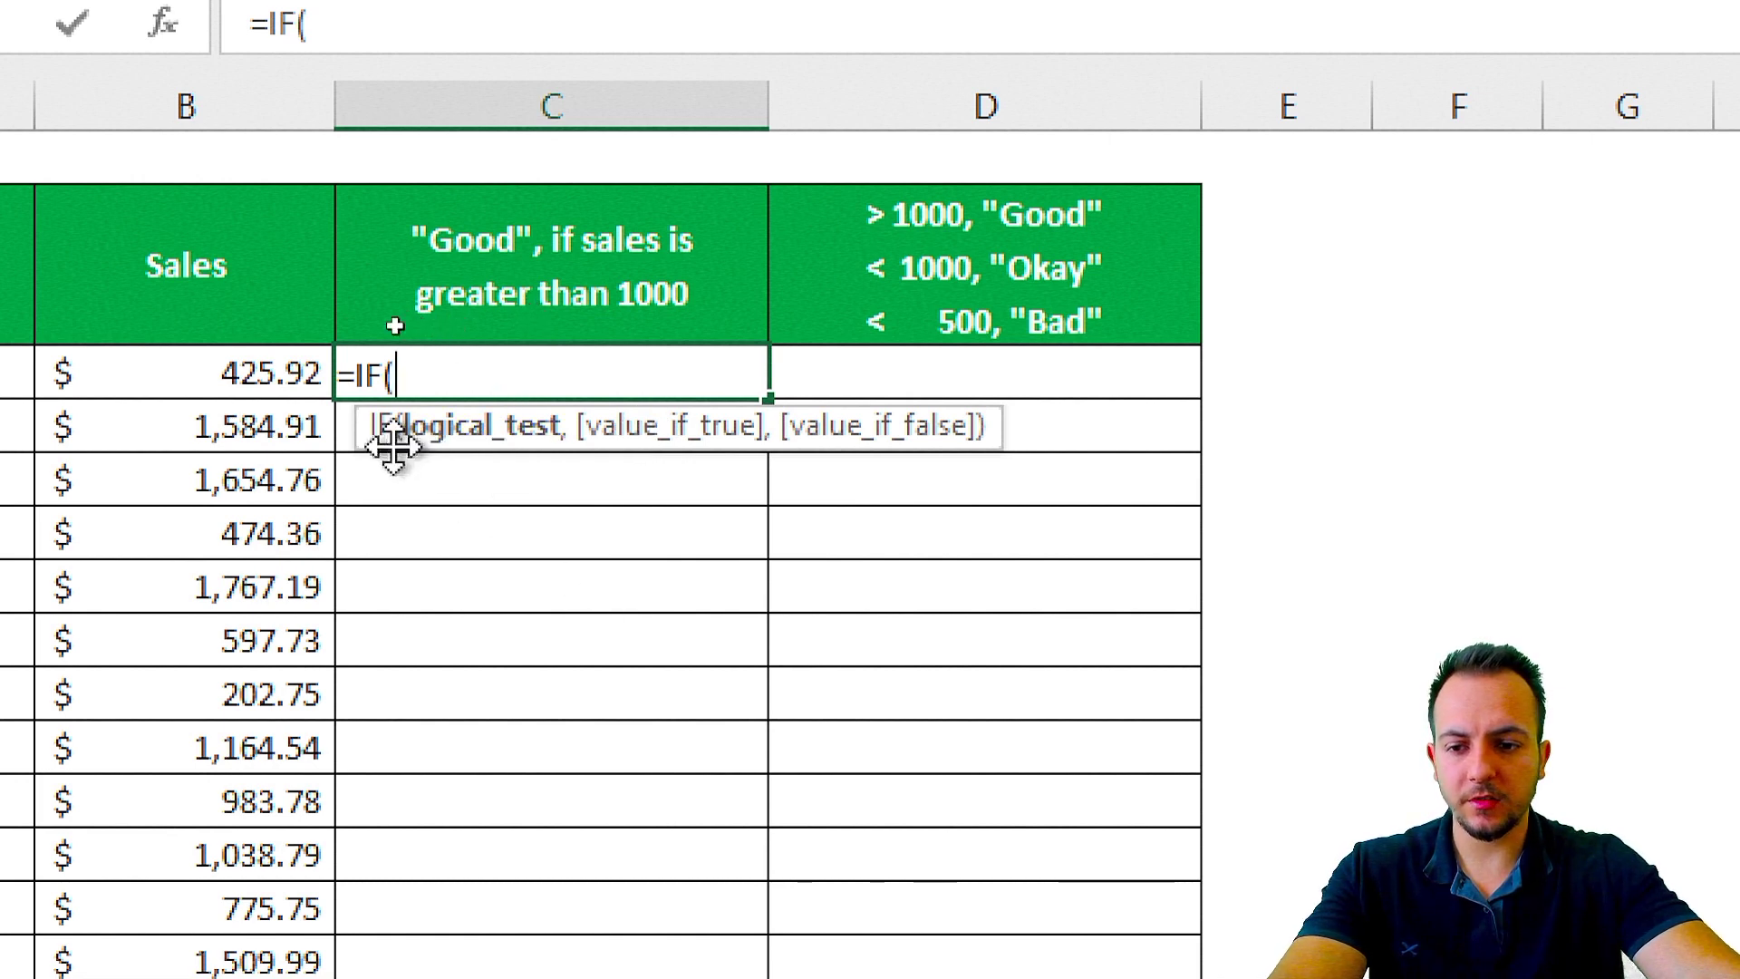
pyautogui.click(204, 372)
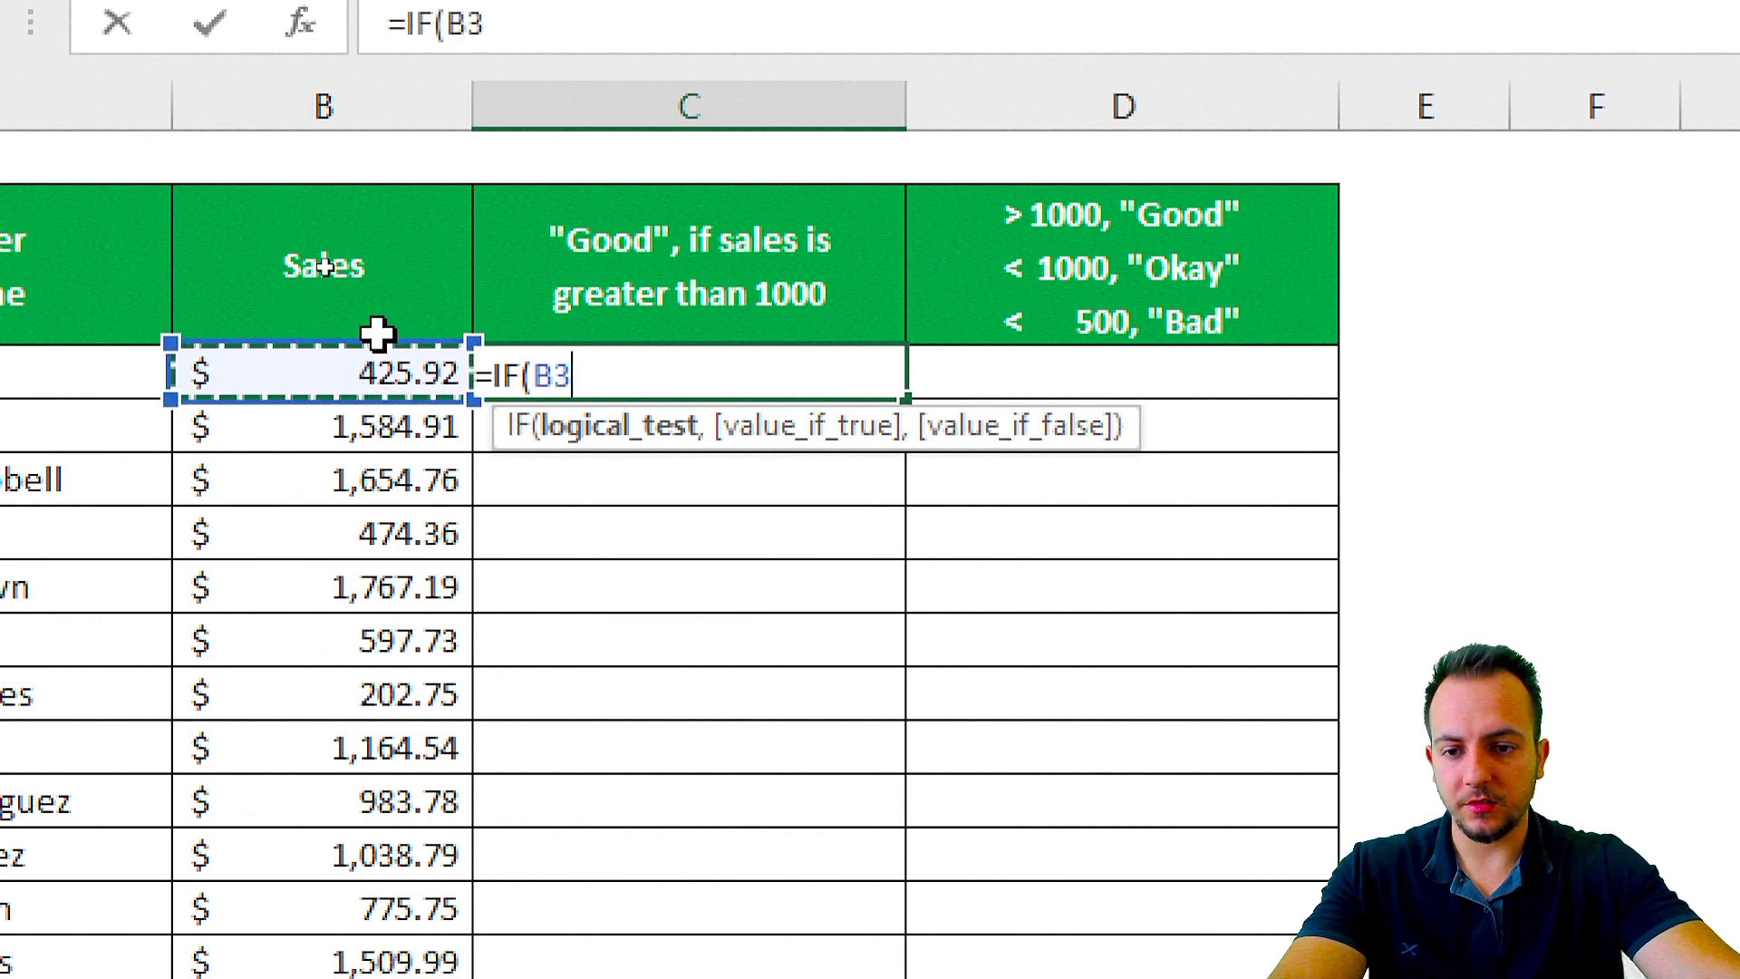
pyautogui.write('>')
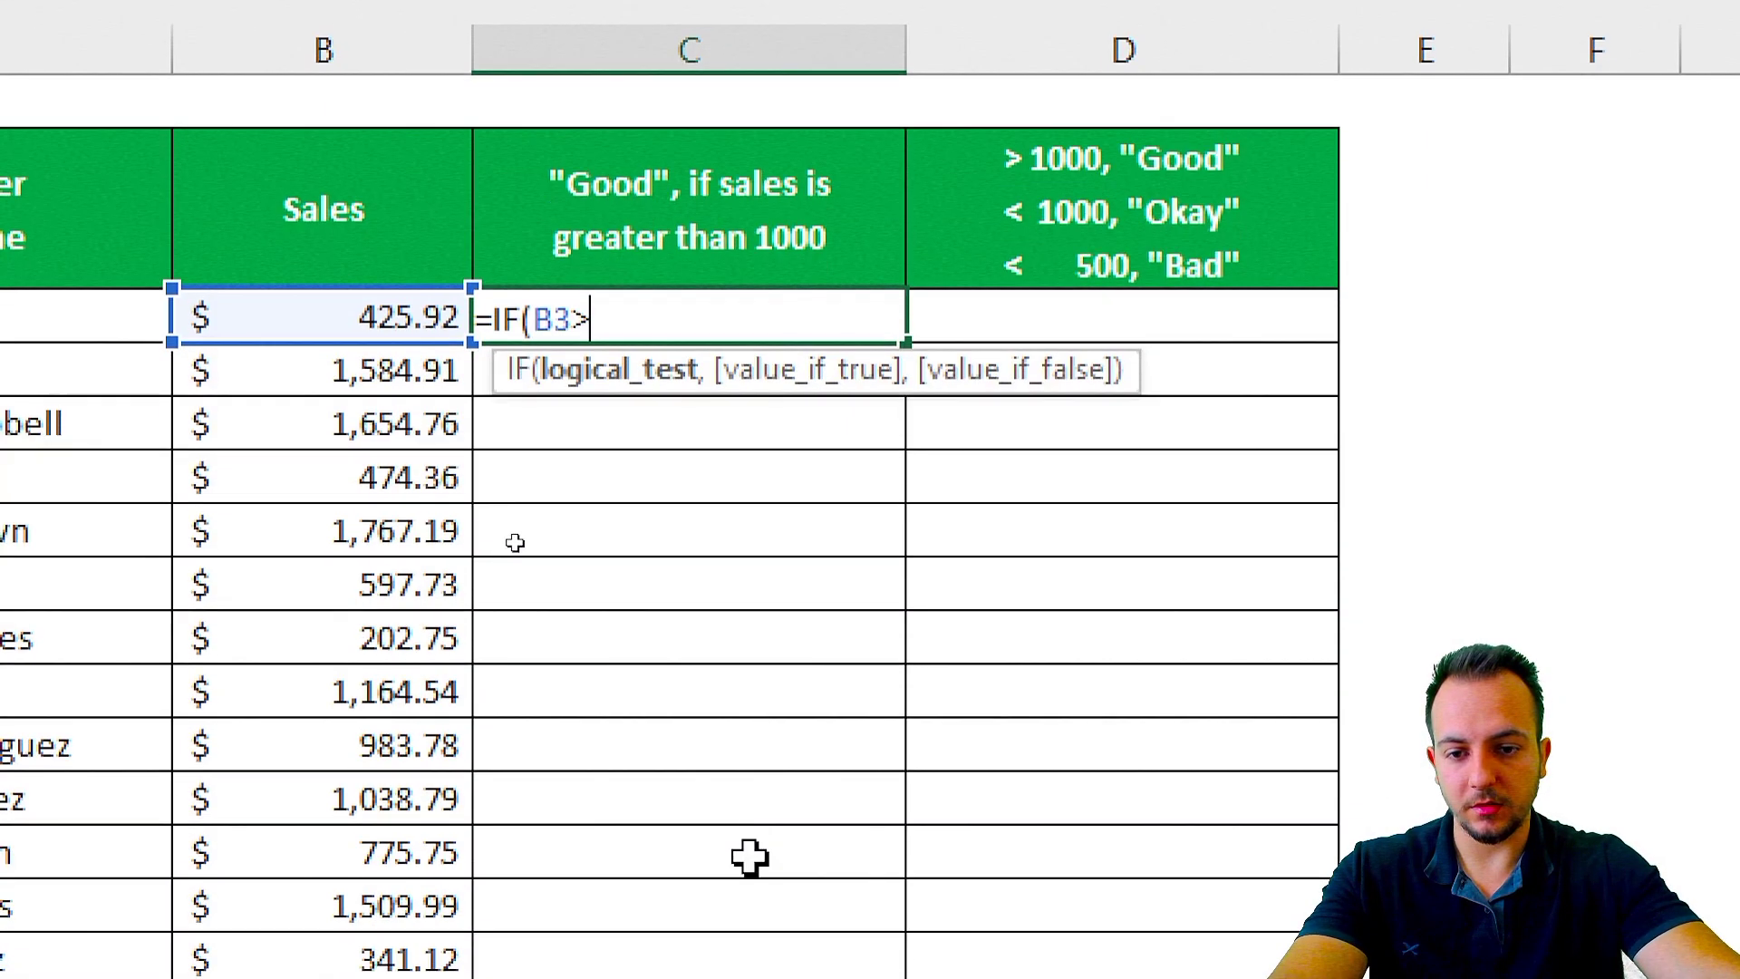
pyautogui.write('100')
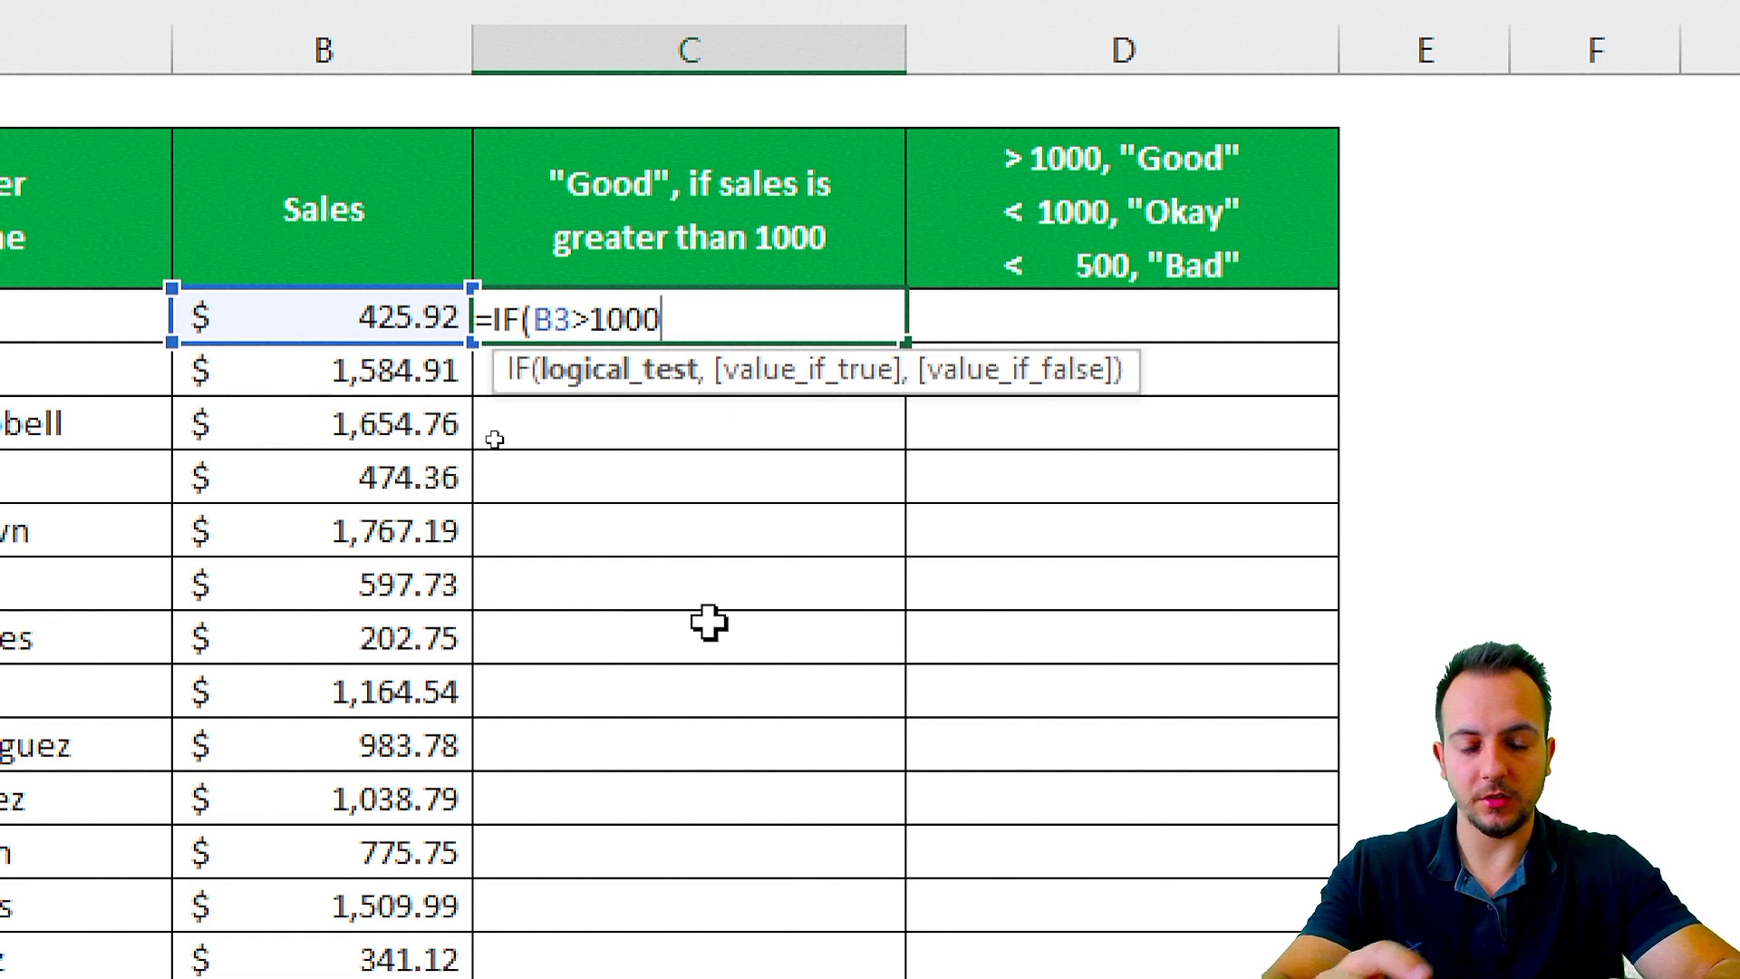
pyautogui.write('0')
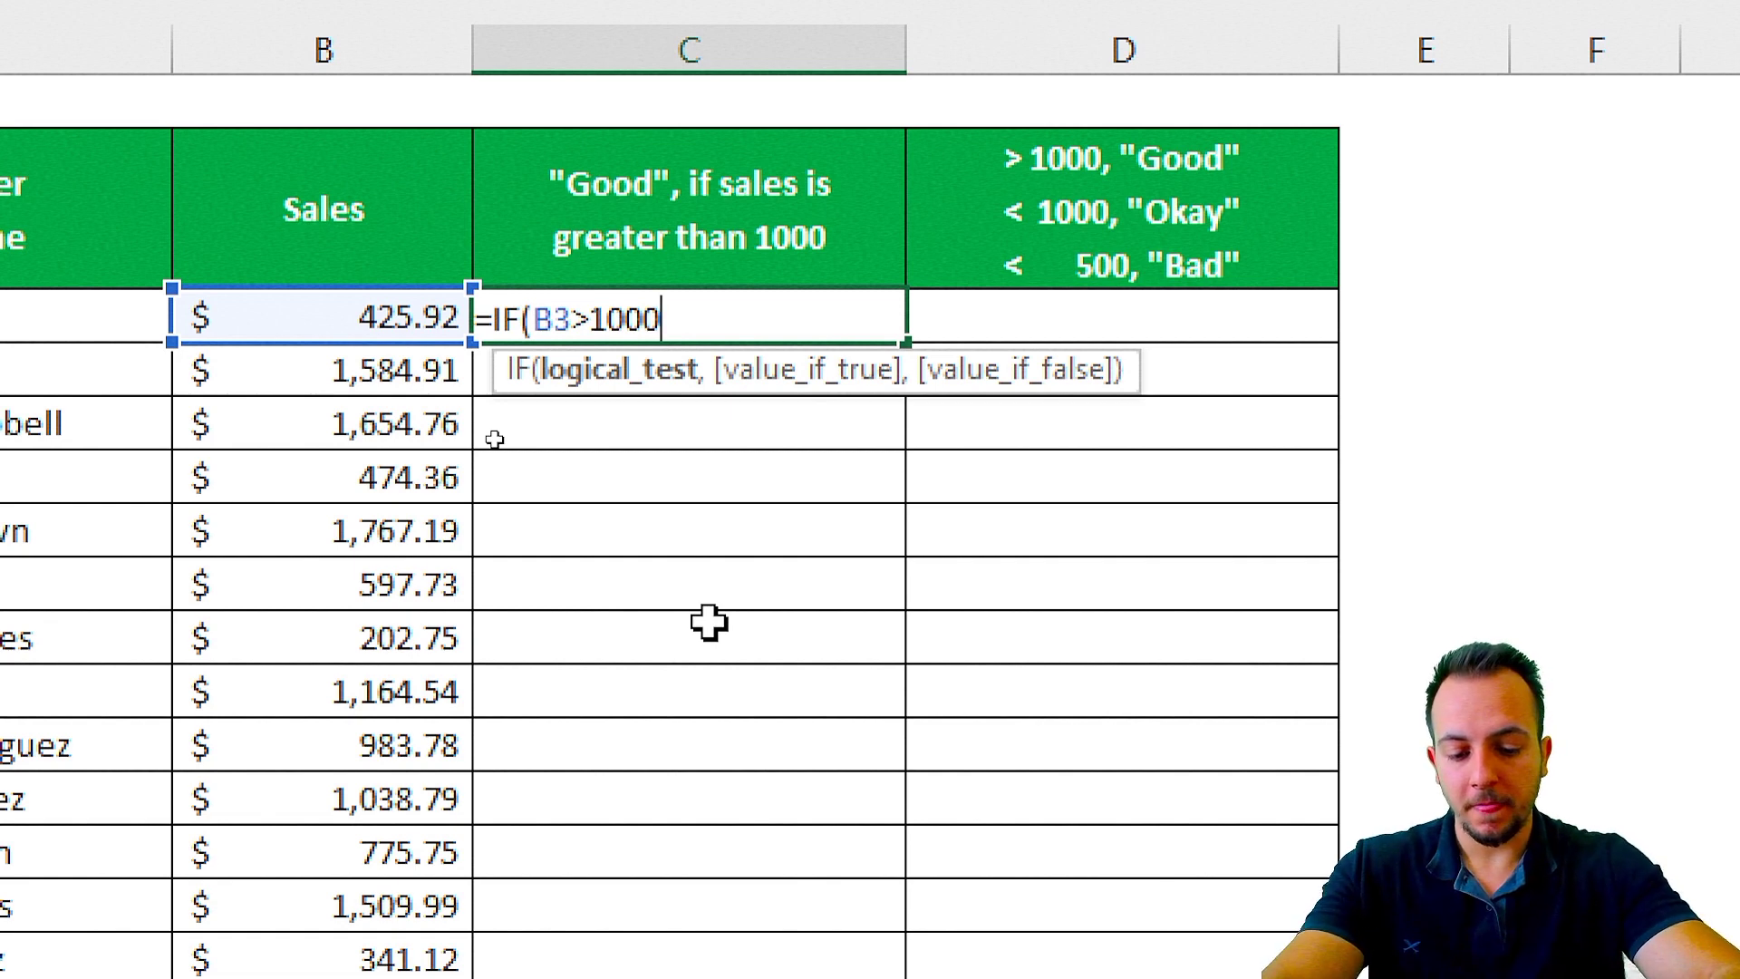
# Add "Good" in quotation marks as the value if true and complete the C3 formula as =IF(B3>1000,"Good")
pyautogui.write(',')
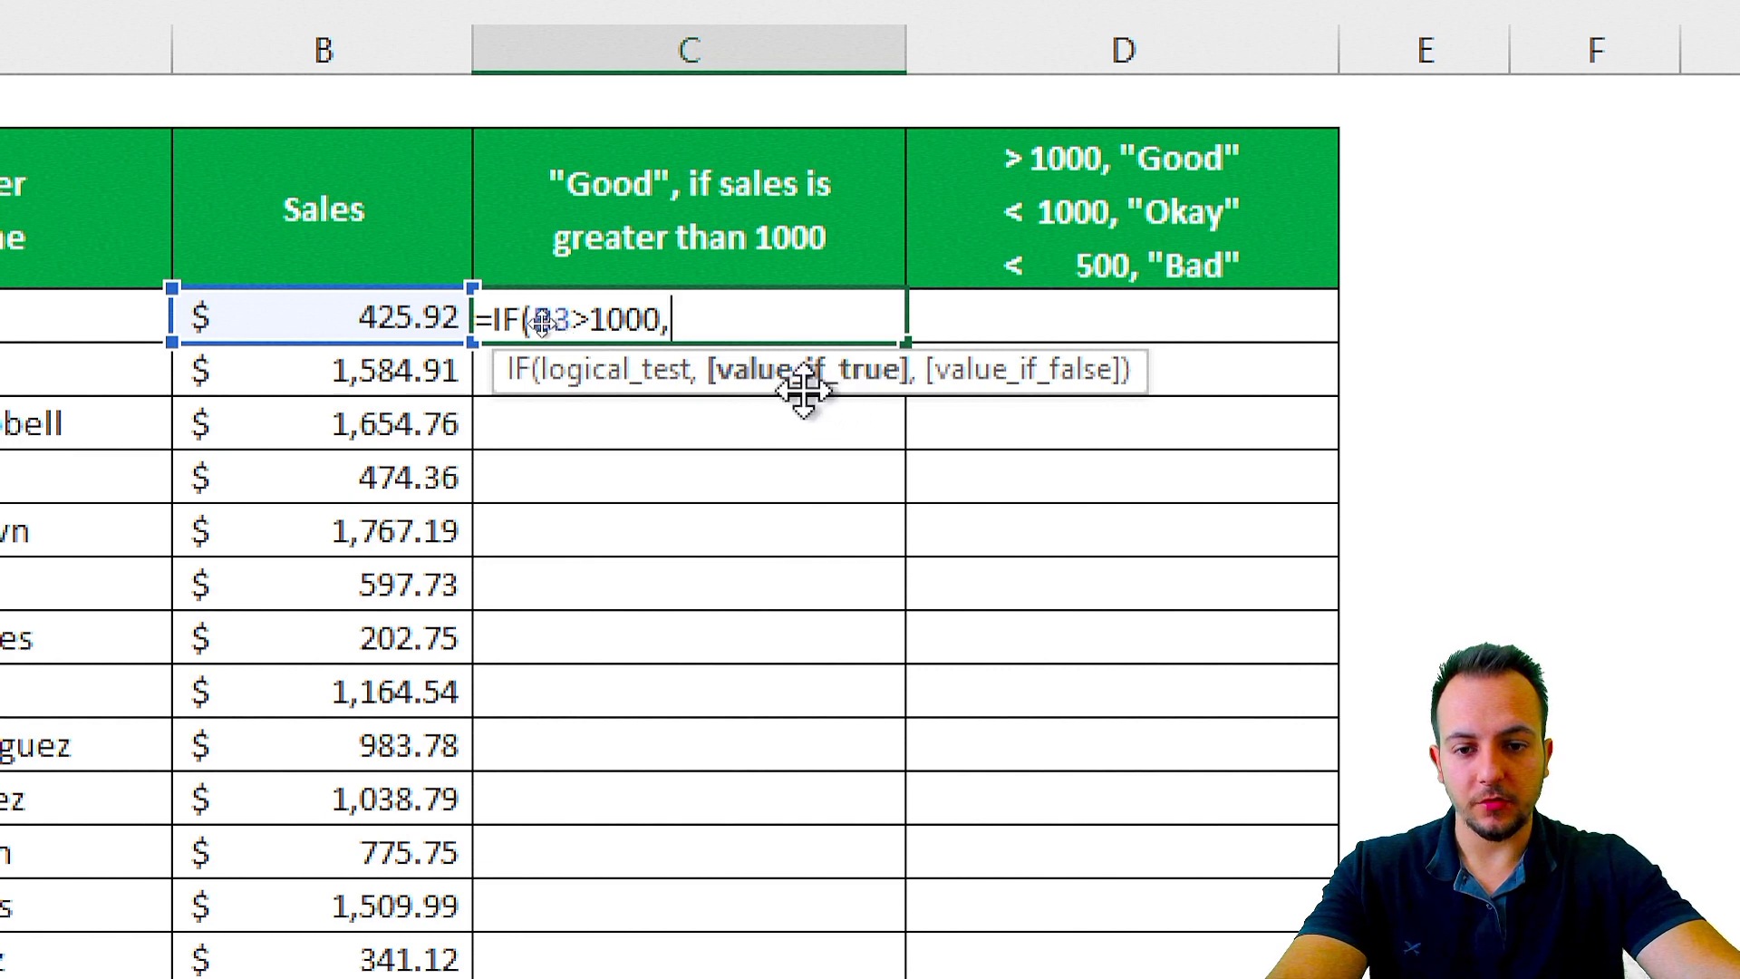
pyautogui.write('Good')
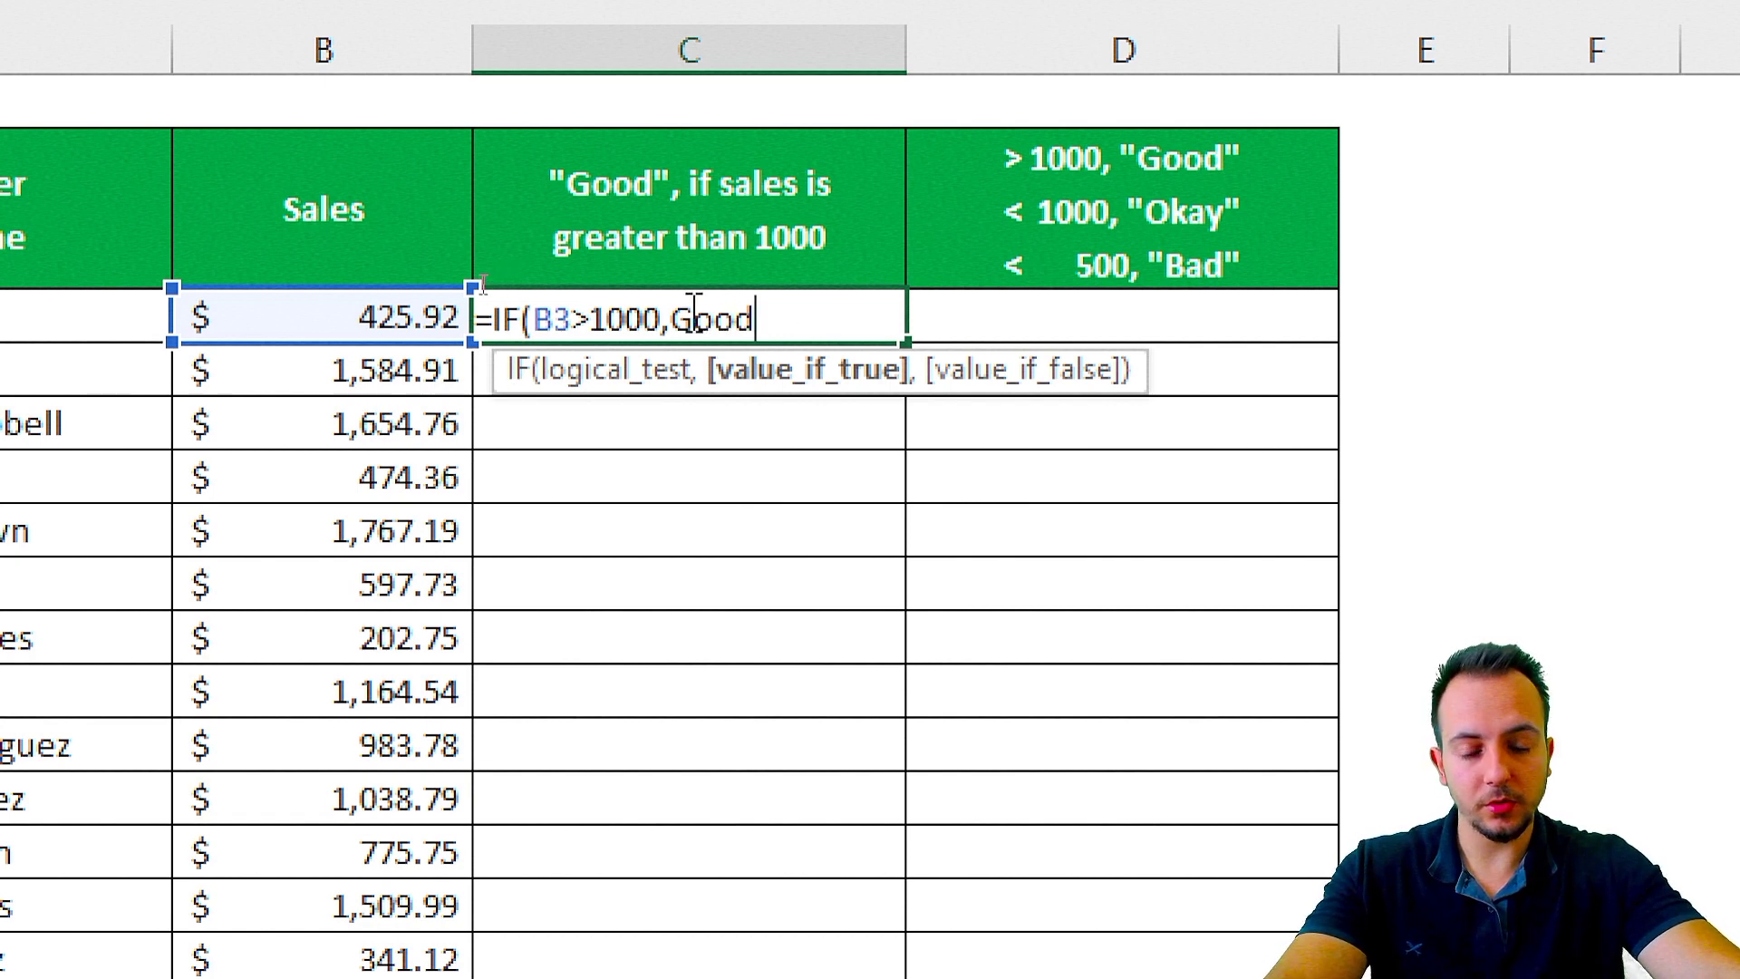
pyautogui.click(668, 317)
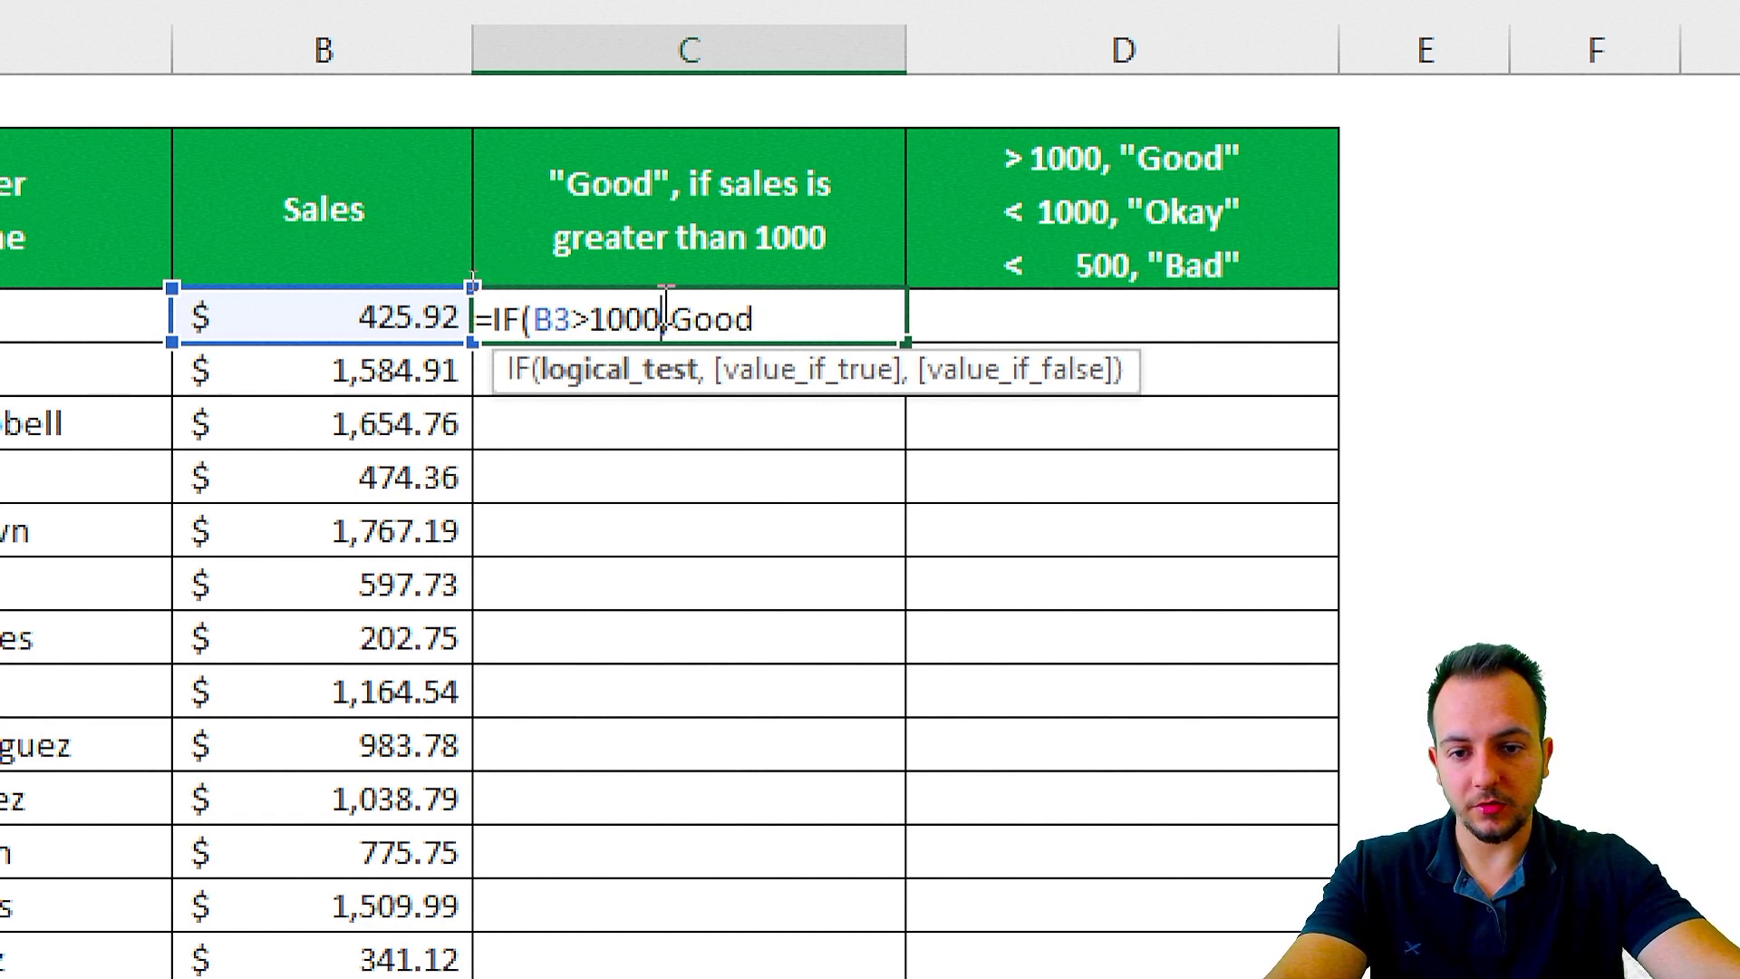
pyautogui.click(673, 318)
pyautogui.write('"')
pyautogui.click(778, 318)
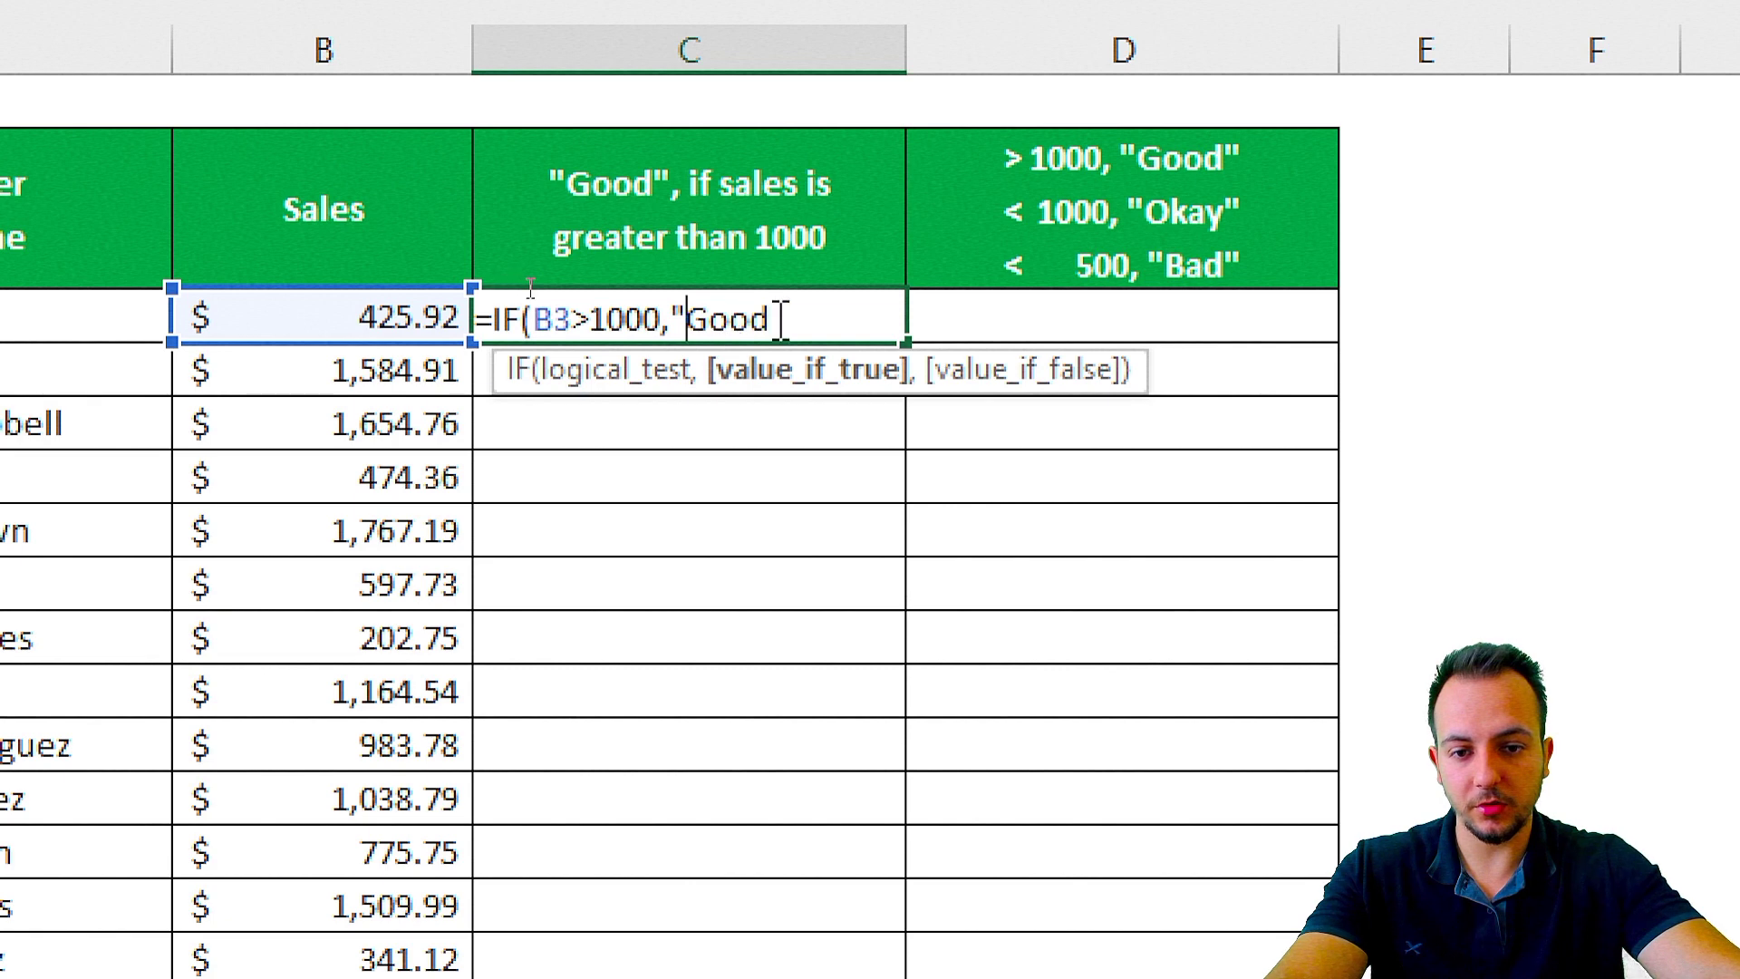
pyautogui.write('"')
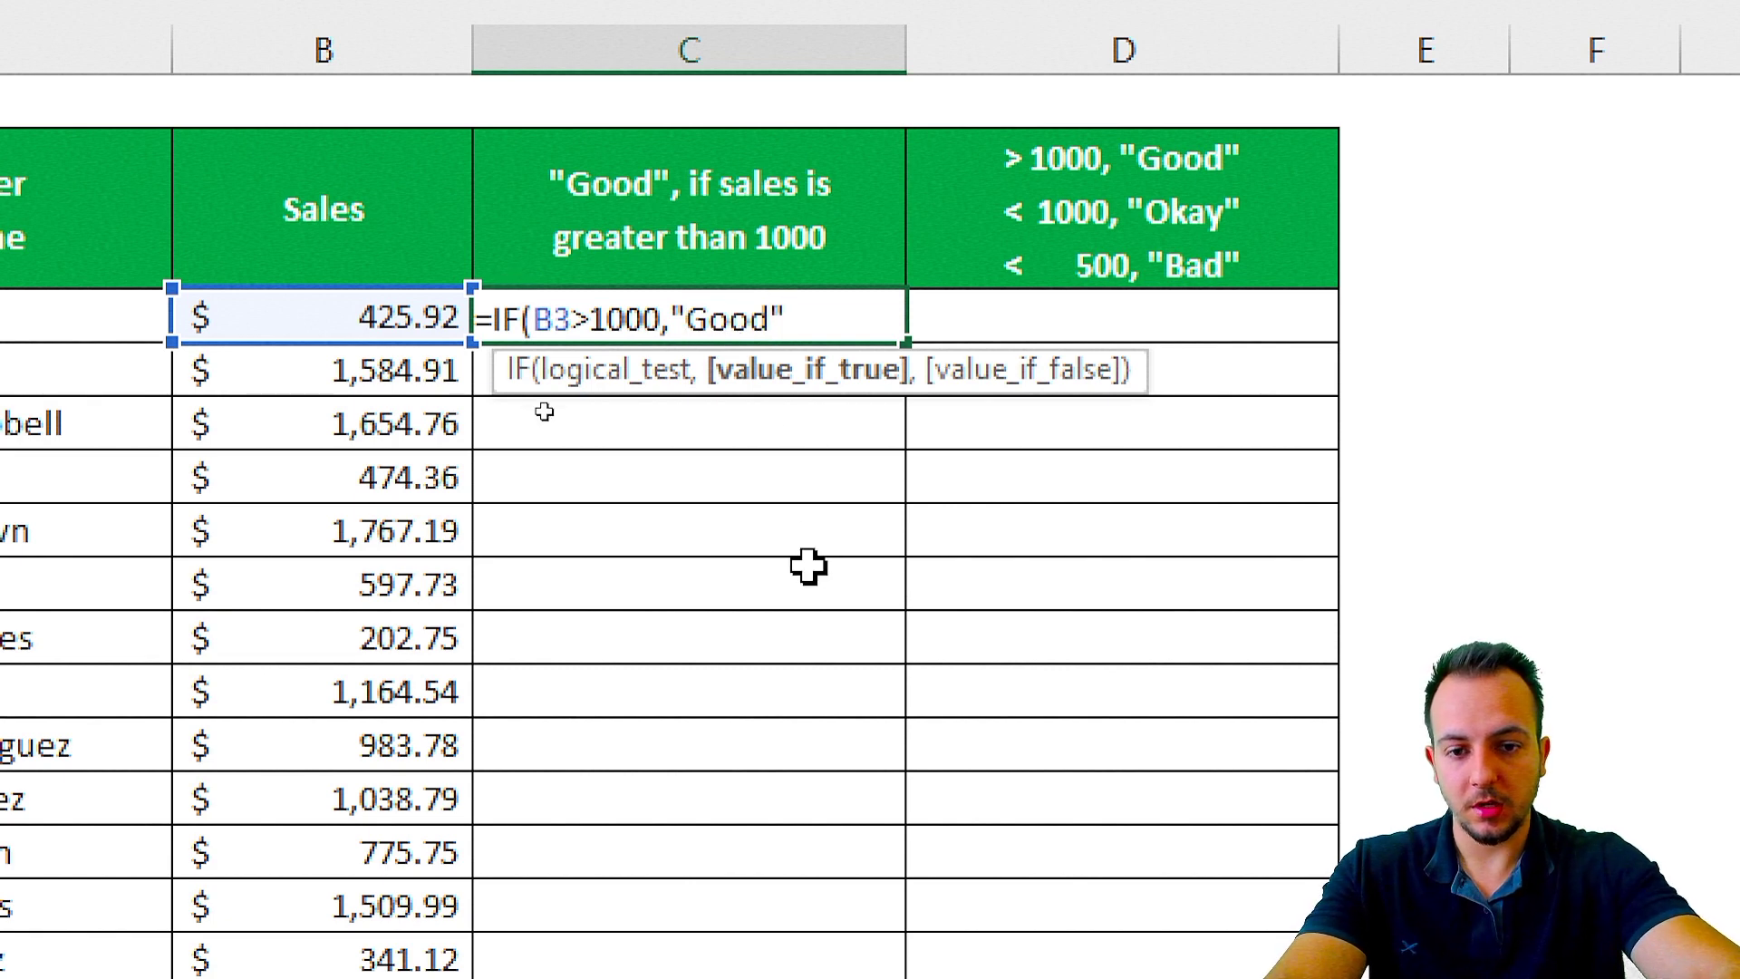
pyautogui.write(')')
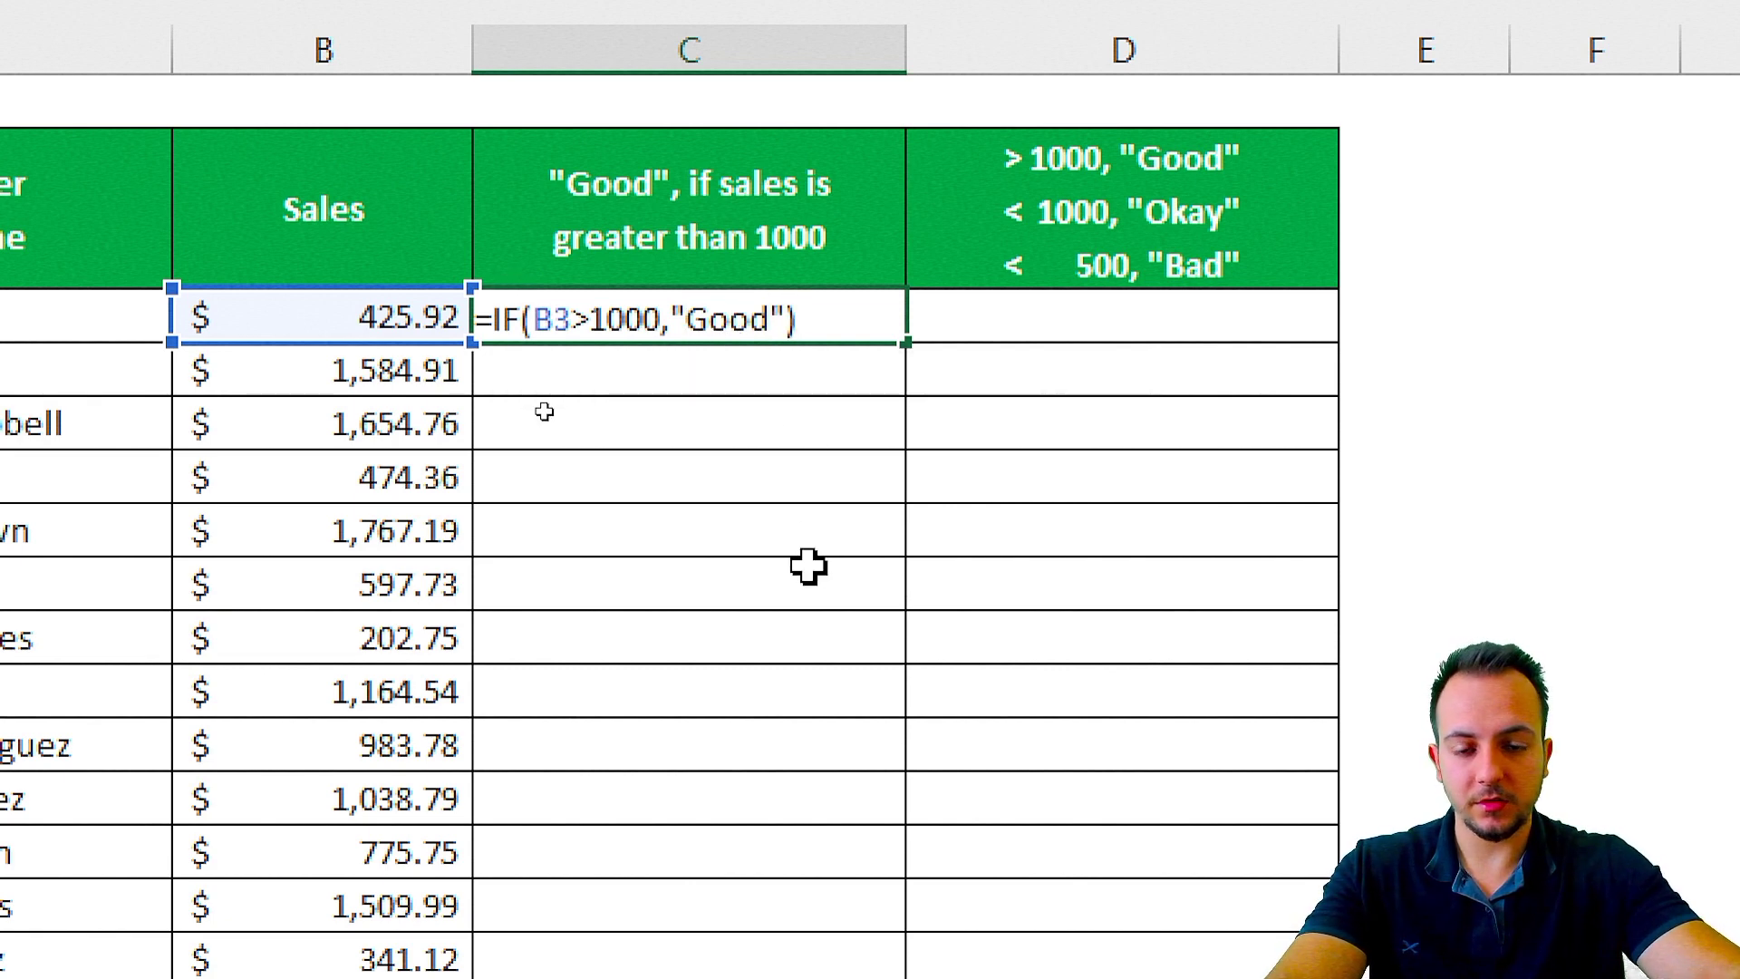
pyautogui.press('Return')
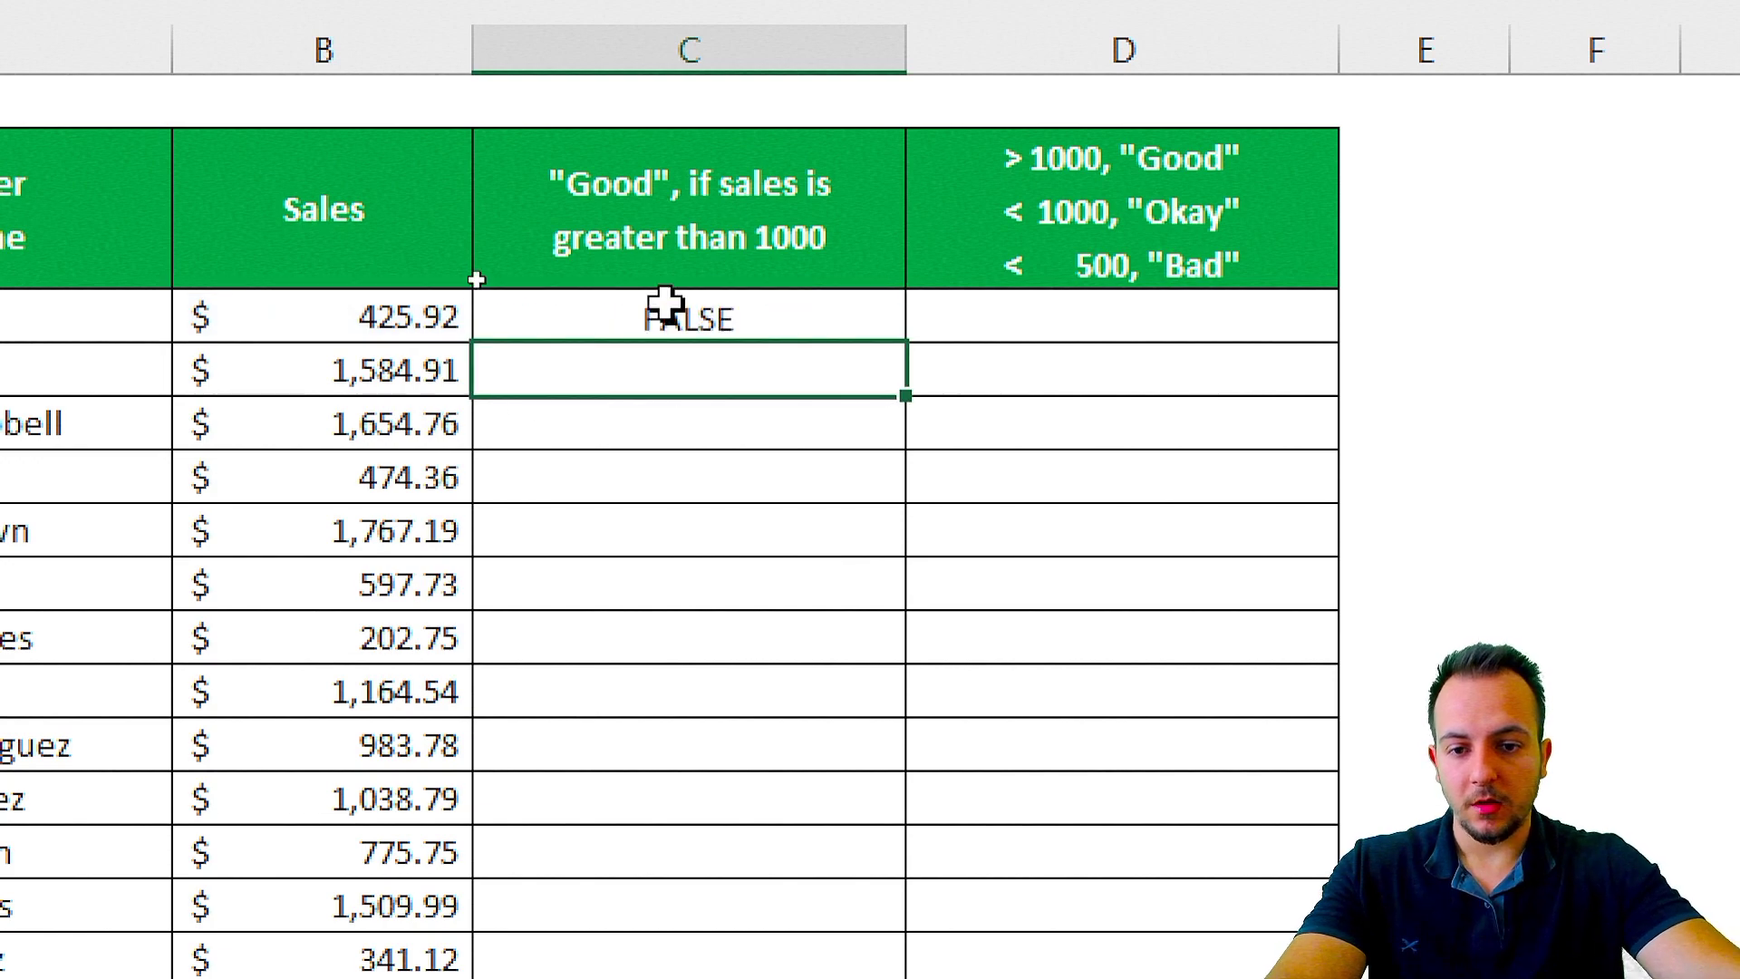
# Fill the IF formula from C3 down column C for the remaining sellers
pyautogui.click(669, 309)
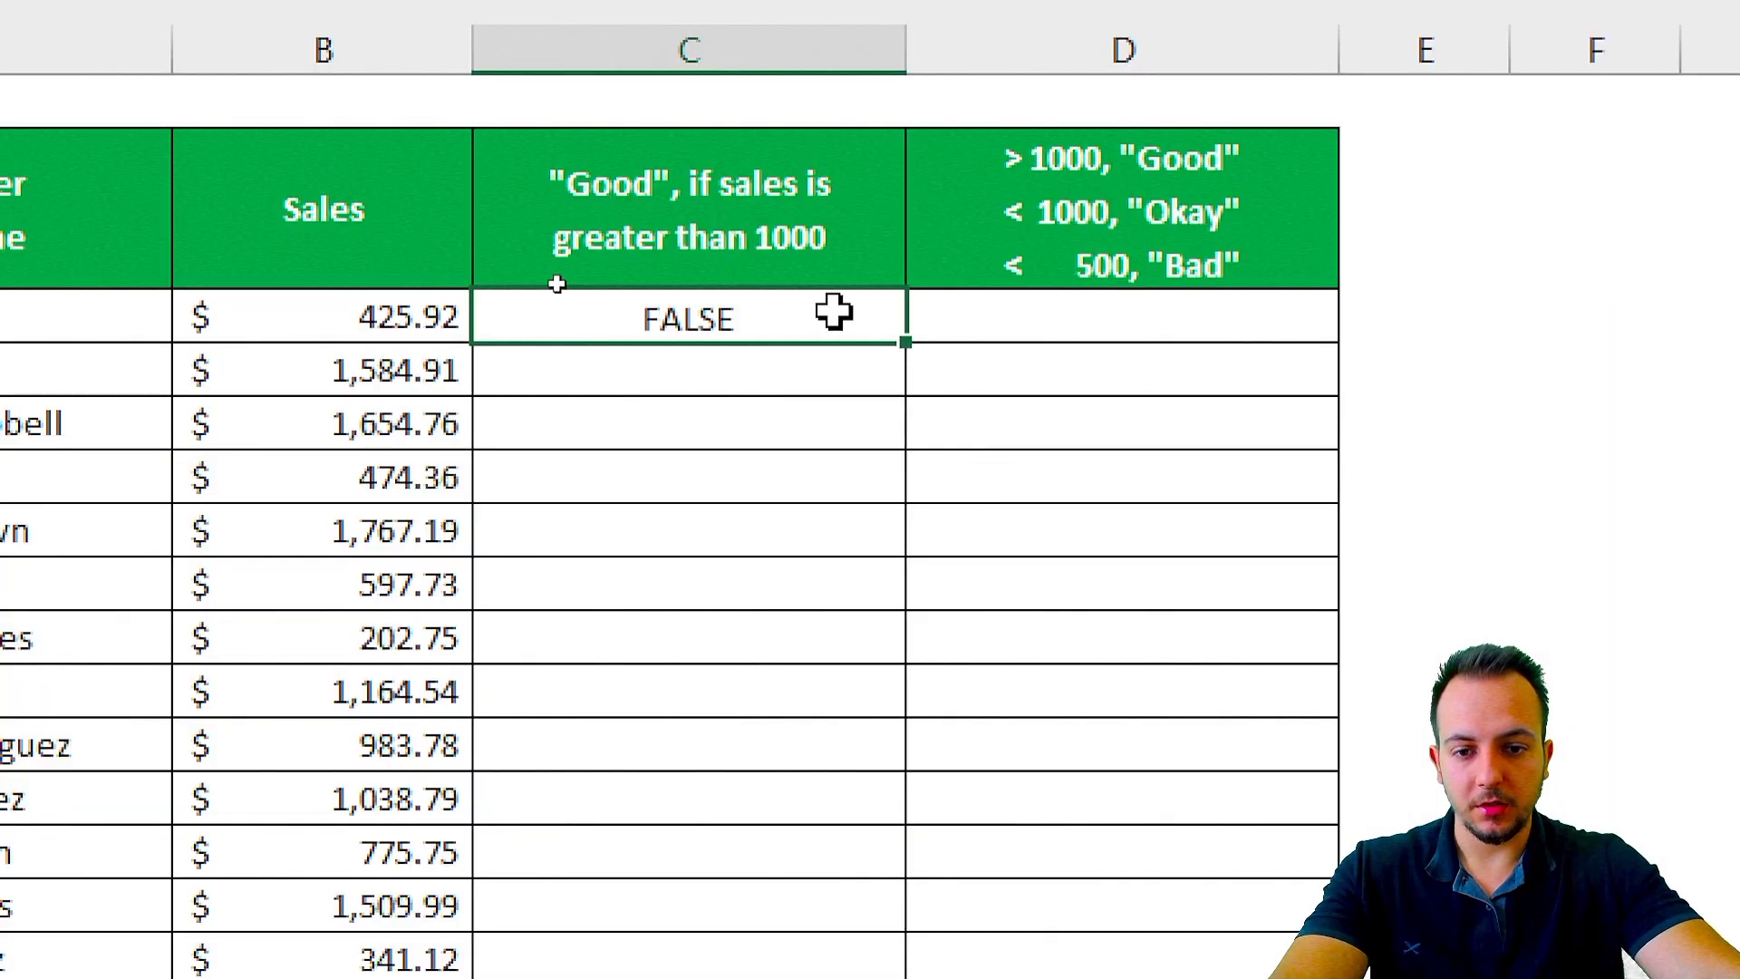
pyautogui.moveTo(905, 342); pyautogui.dragTo(863, 789)
pyautogui.scroll(3, 854, 536)
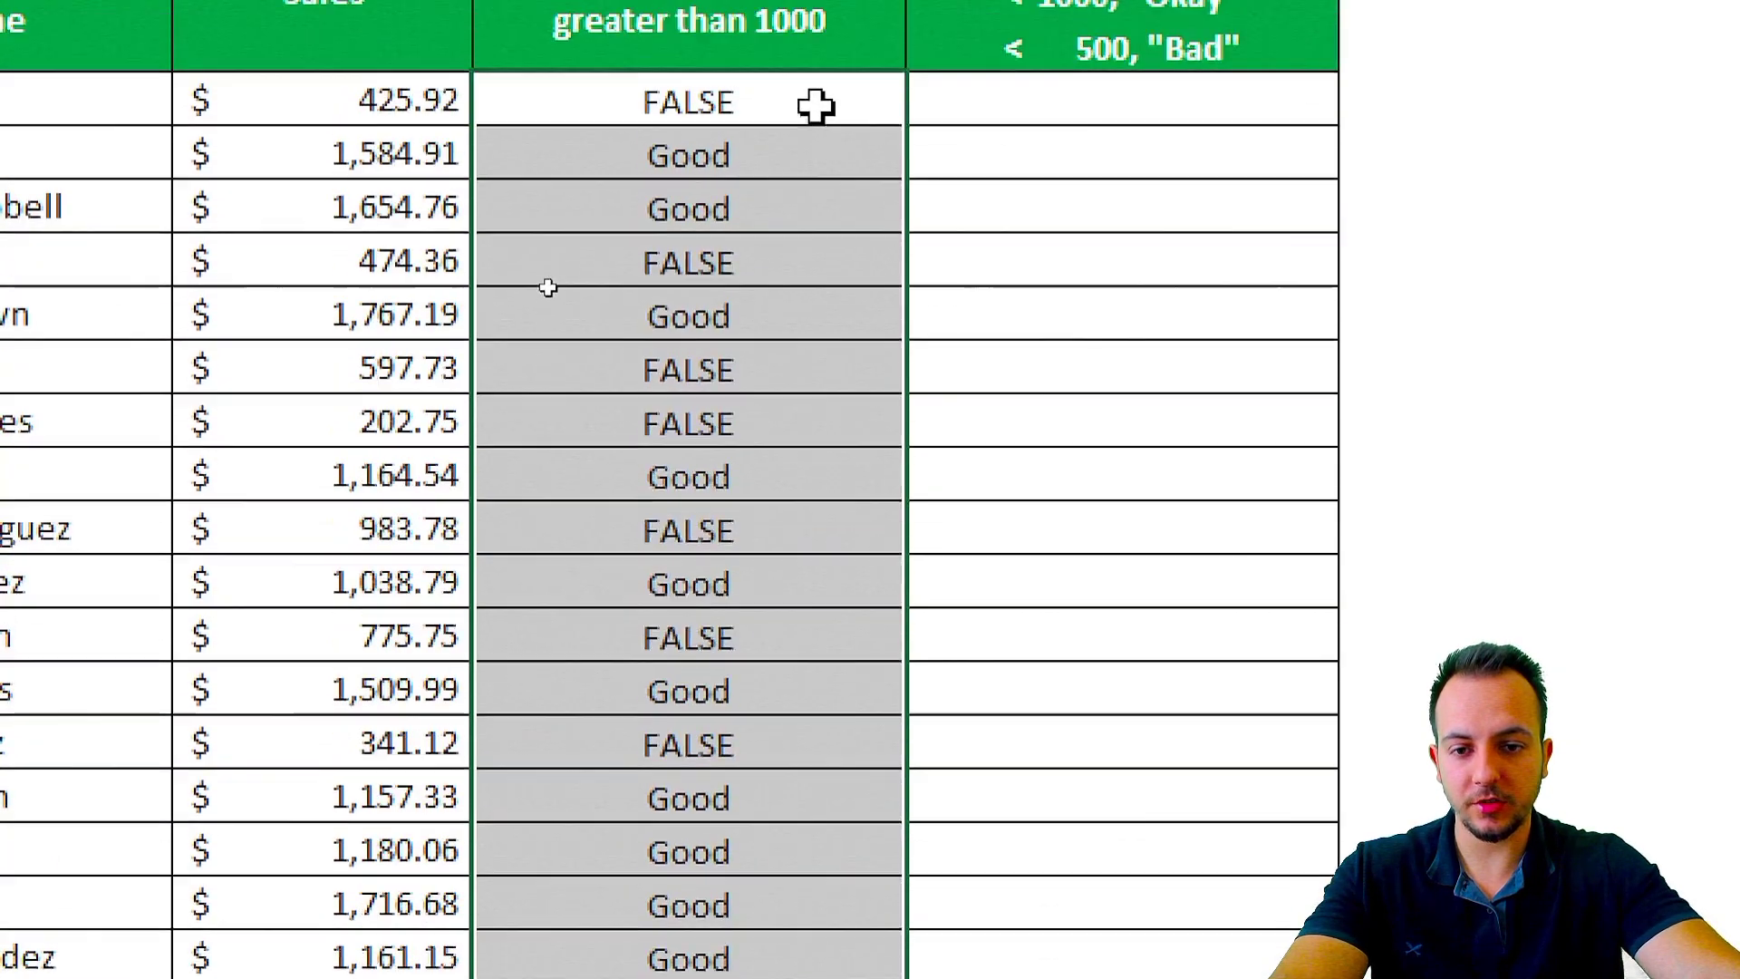
# Compare the Sales figures above 1000 with their results in column C, row by row
pyautogui.click(581, 318)
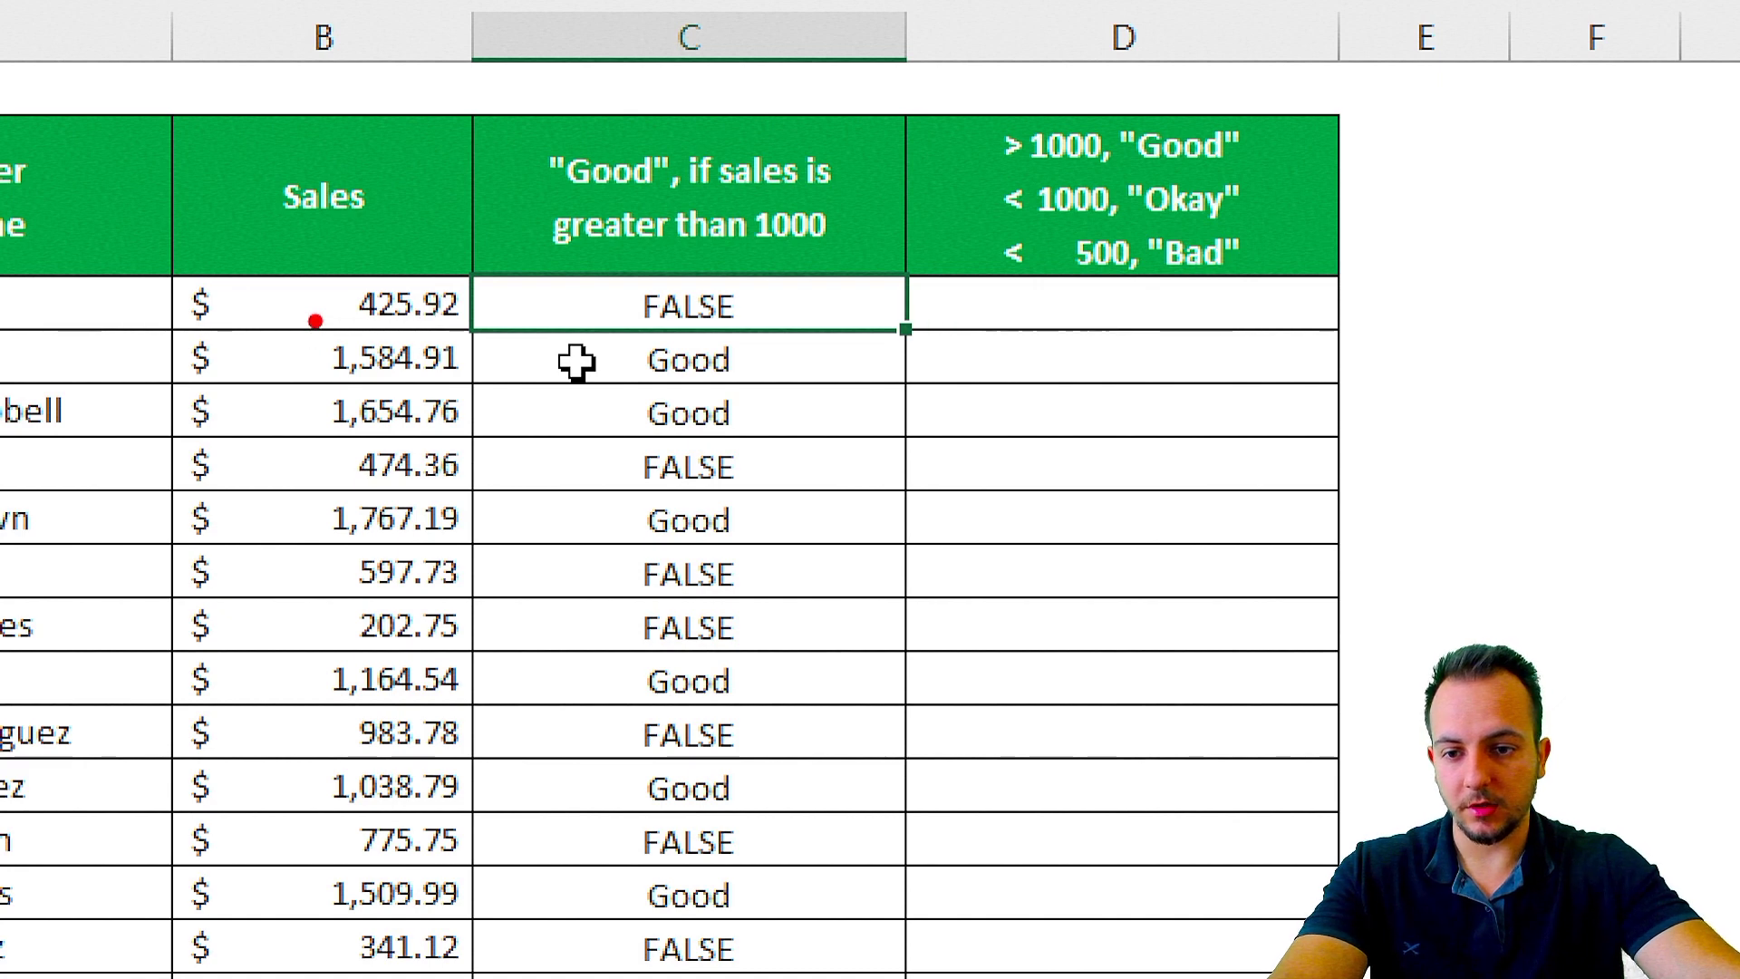
pyautogui.moveTo(310, 318)
pyautogui.mouseDown()
pyautogui.moveTo(376, 392)
pyautogui.moveTo(473, 444)
pyautogui.mouseUp()
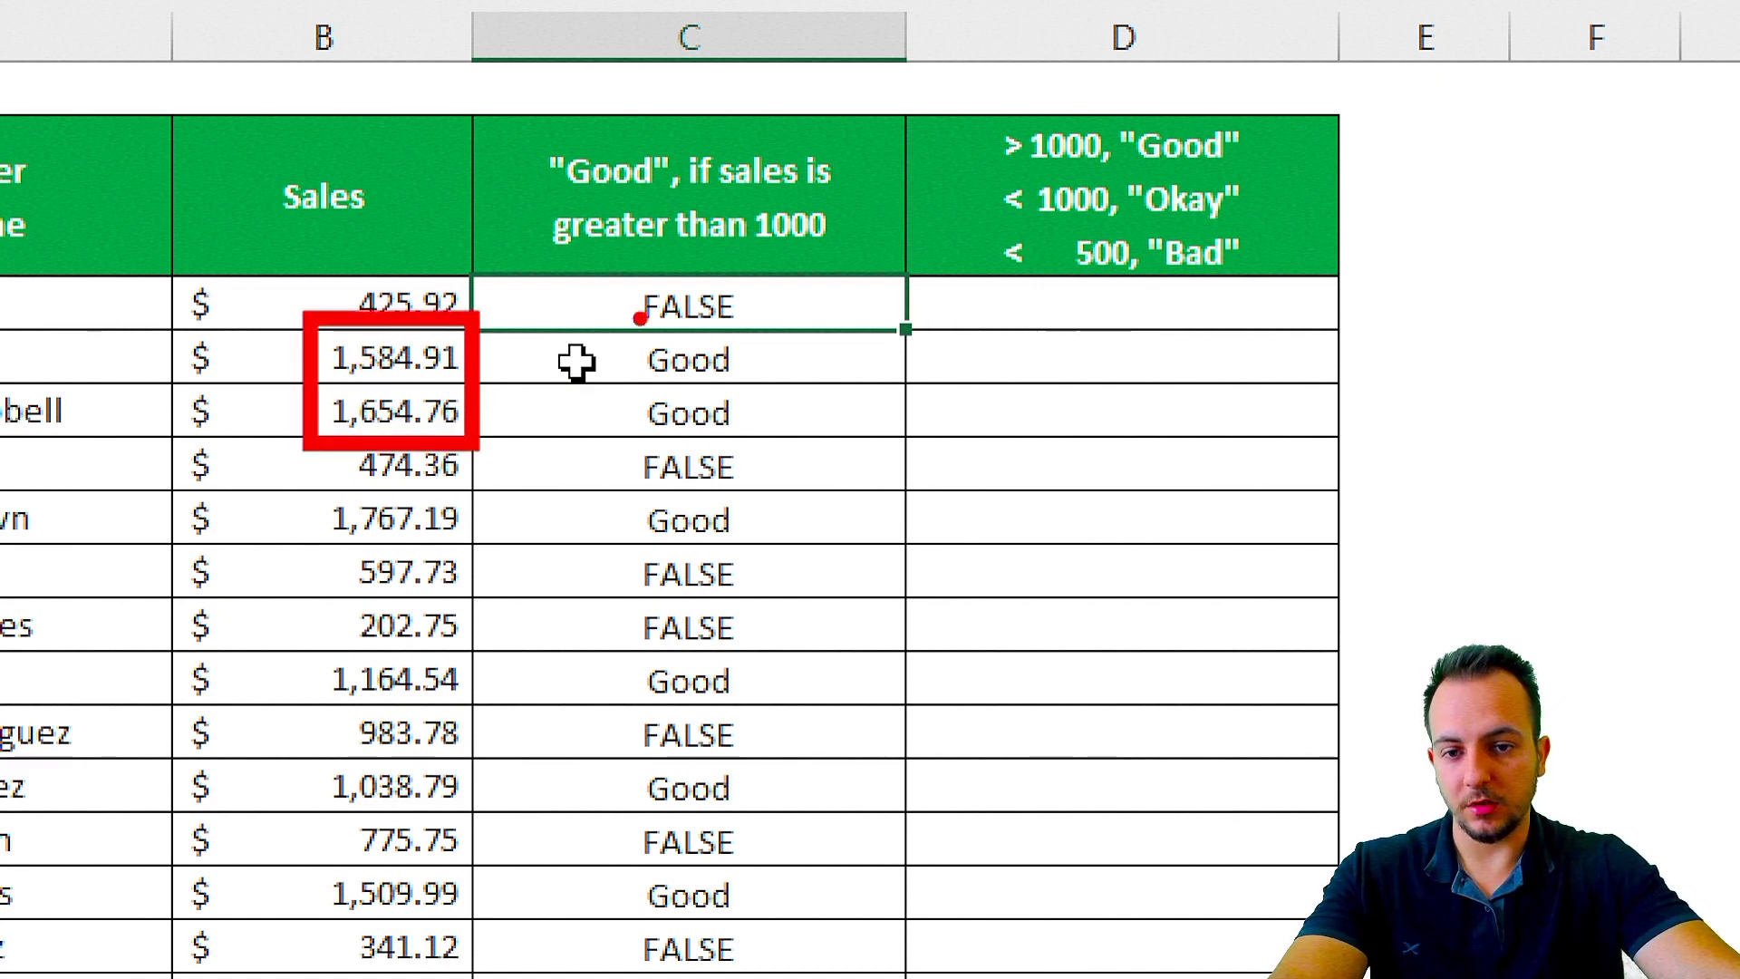
pyautogui.moveTo(753, 361)
pyautogui.mouseDown()
pyautogui.moveTo(769, 433)
pyautogui.moveTo(884, 298)
pyautogui.mouseUp()
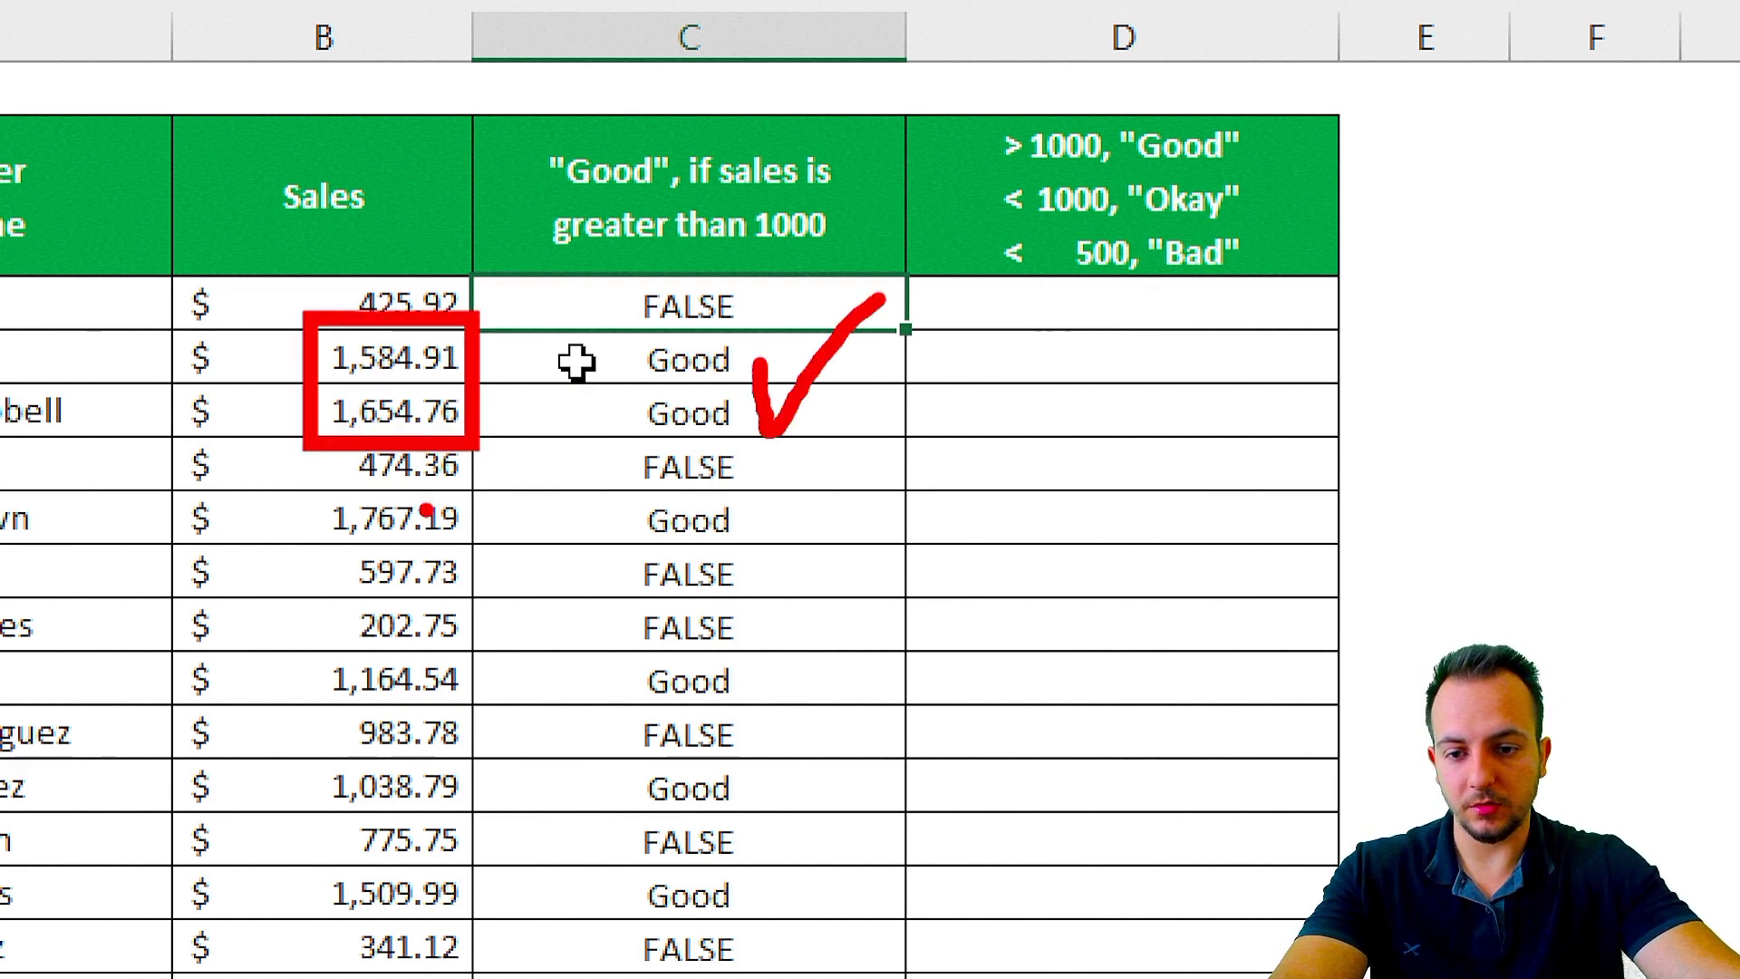
pyautogui.moveTo(303, 485); pyautogui.dragTo(490, 544)
pyautogui.moveTo(742, 506); pyautogui.dragTo(839, 485)
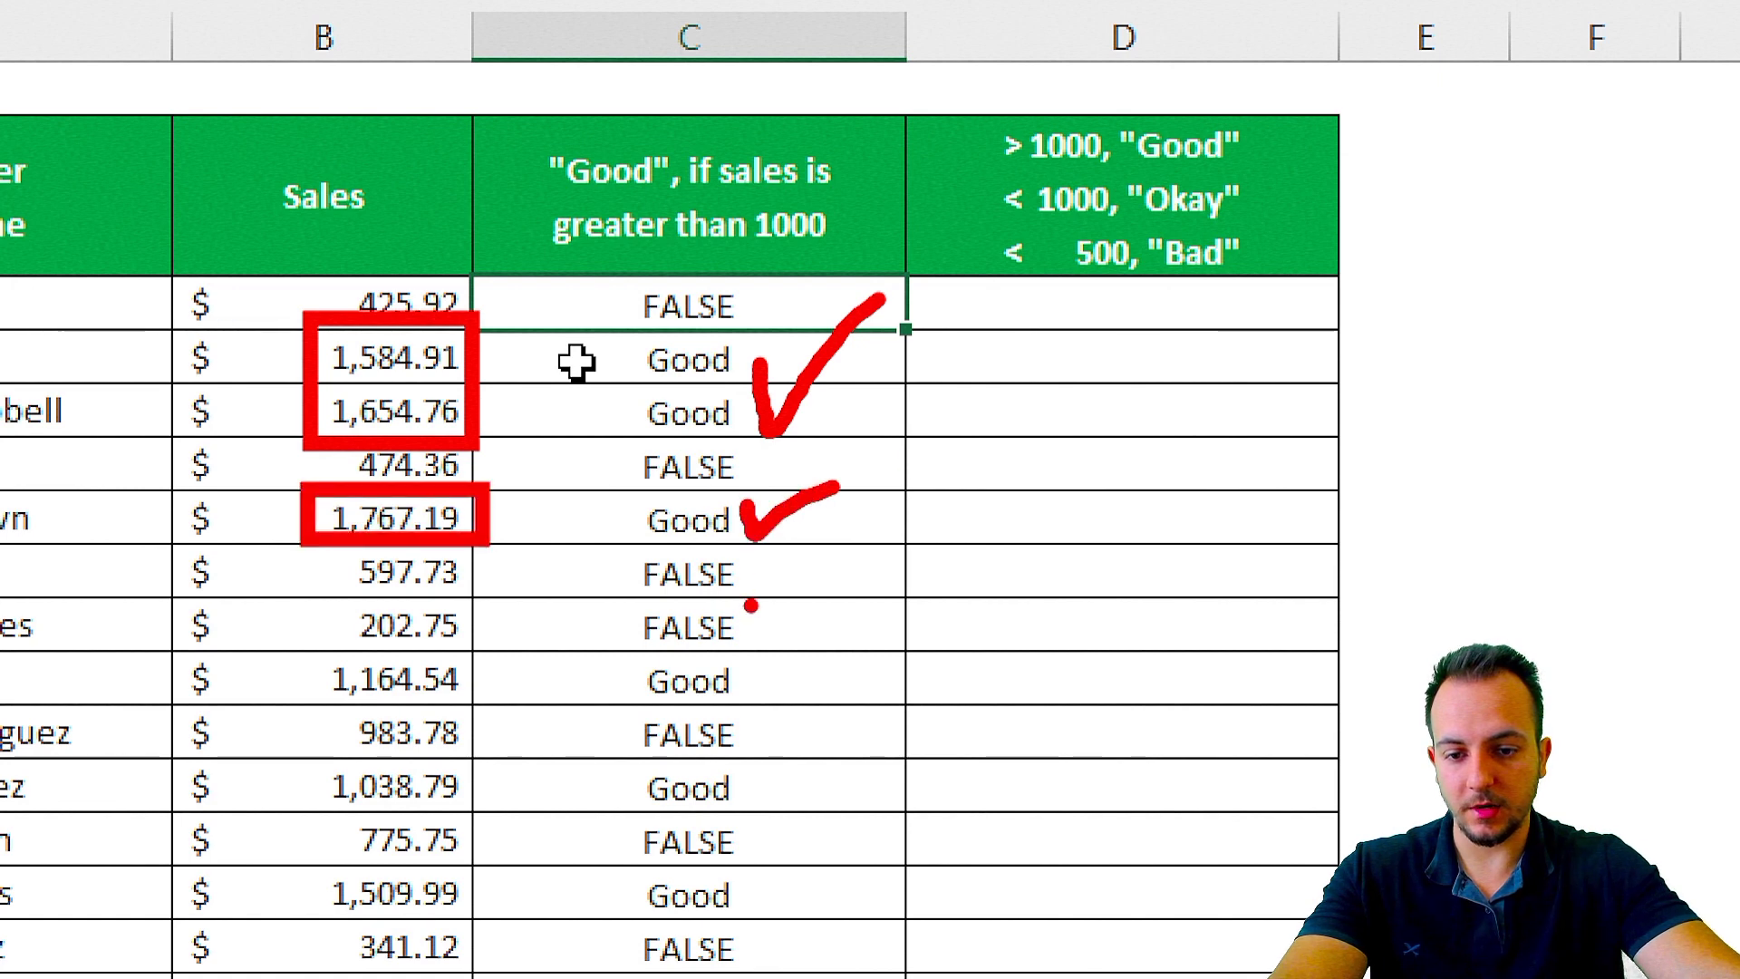
pyautogui.moveTo(752, 672); pyautogui.dragTo(809, 642)
pyautogui.moveTo(749, 785); pyautogui.dragTo(816, 746)
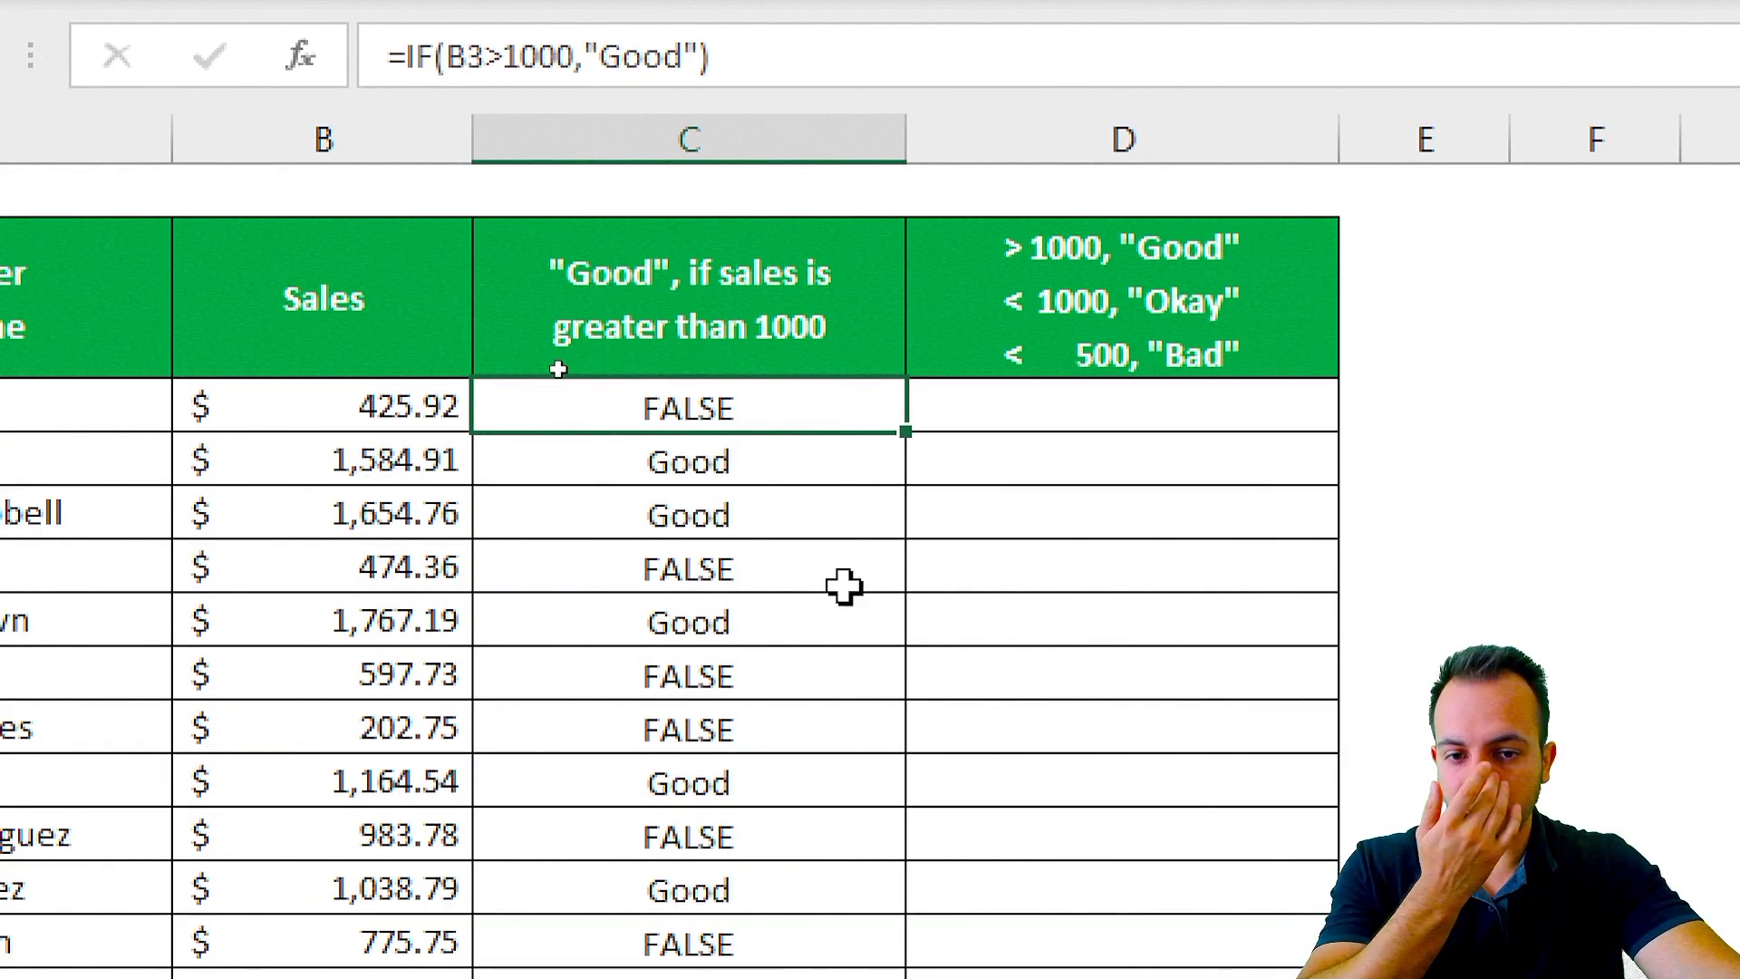
# Change the threshold in the column C header text to 1200
pyautogui.click(793, 328)
pyautogui.doubleClick(793, 328)
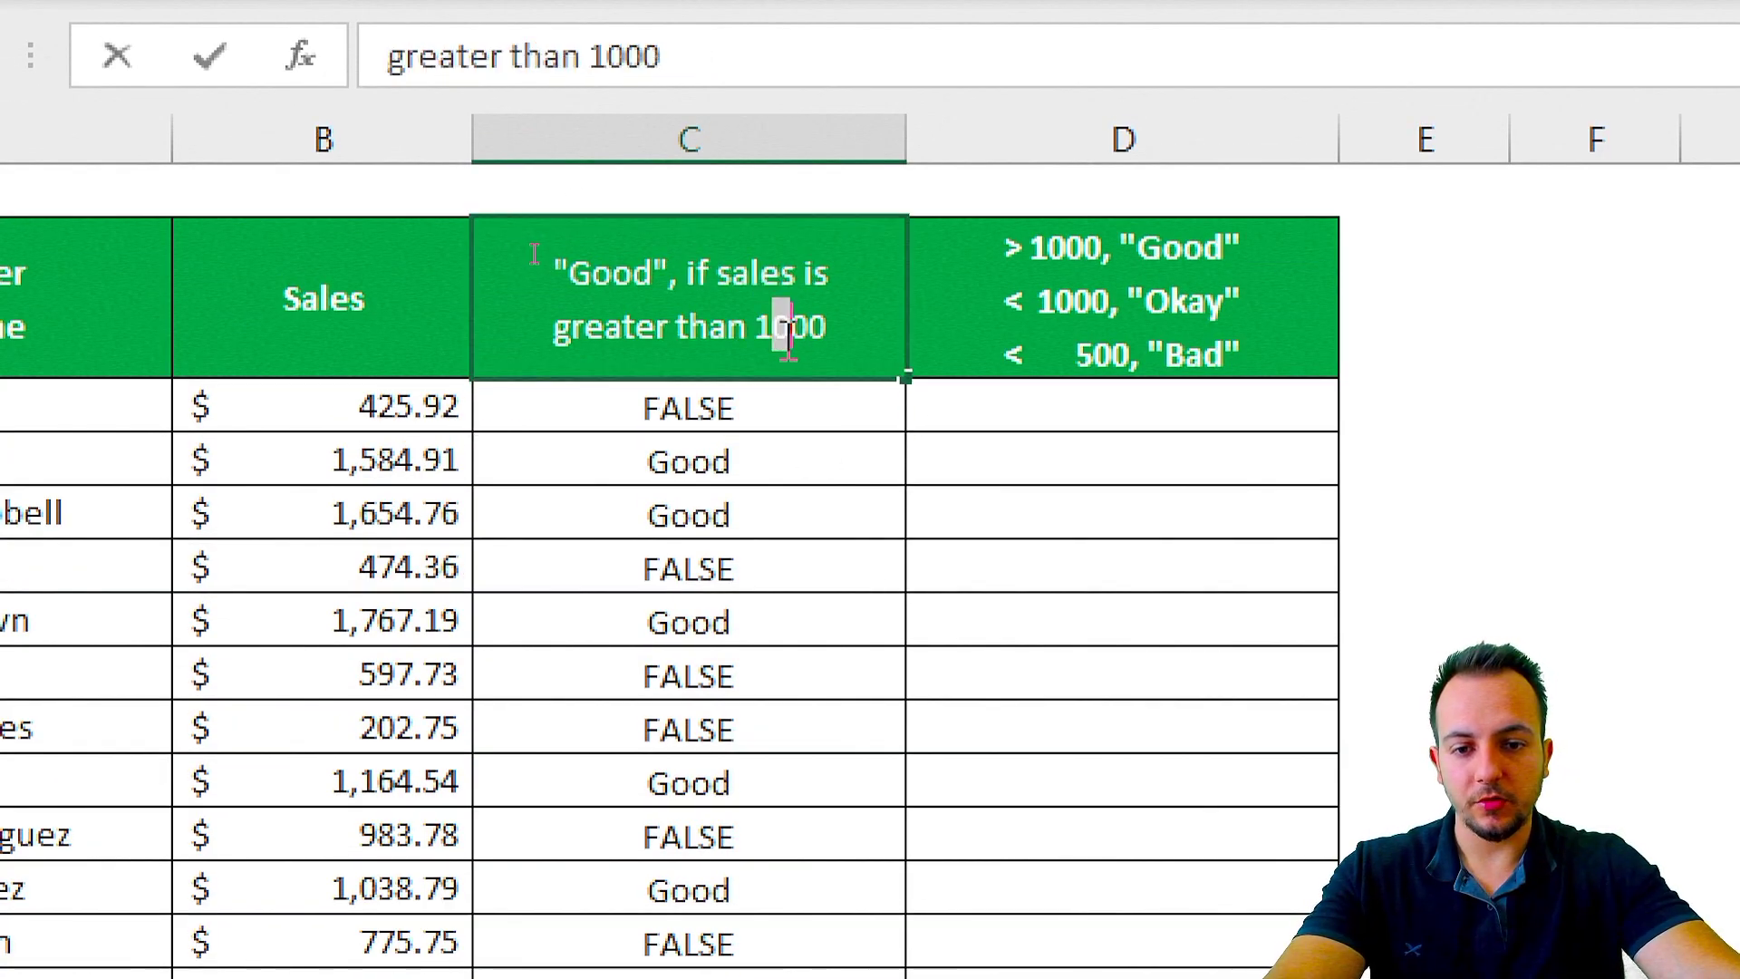
pyautogui.press('BackSpace')
pyautogui.write('2')
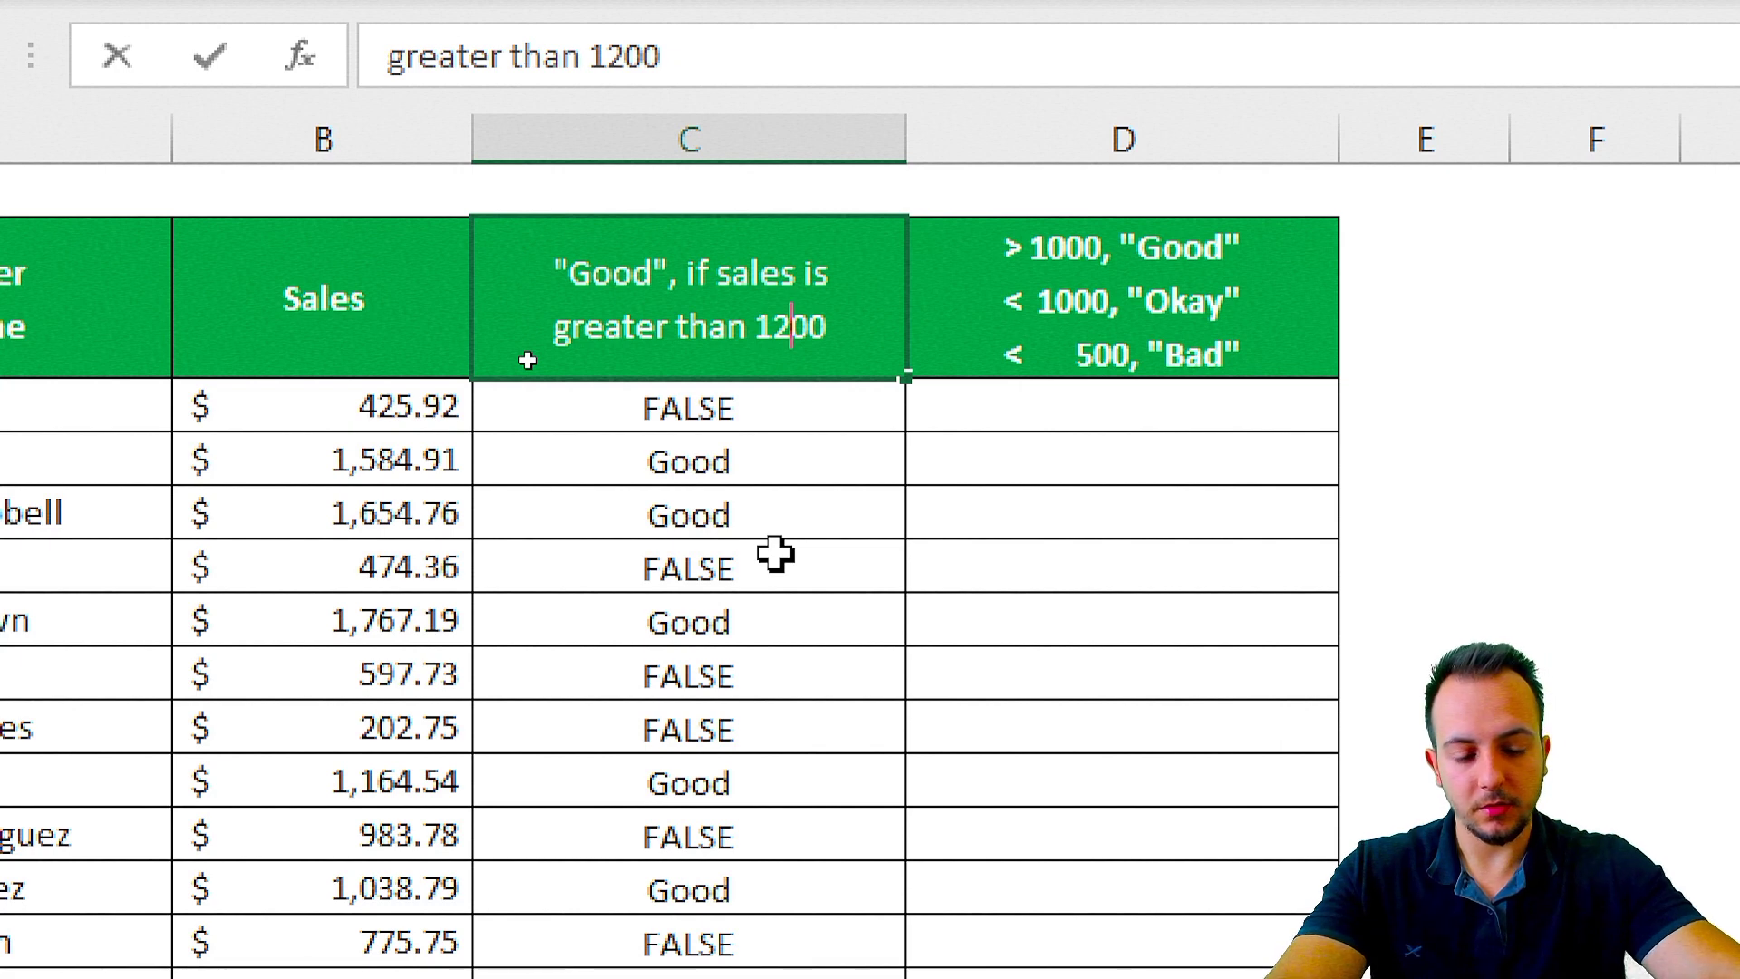
pyautogui.press('Return')
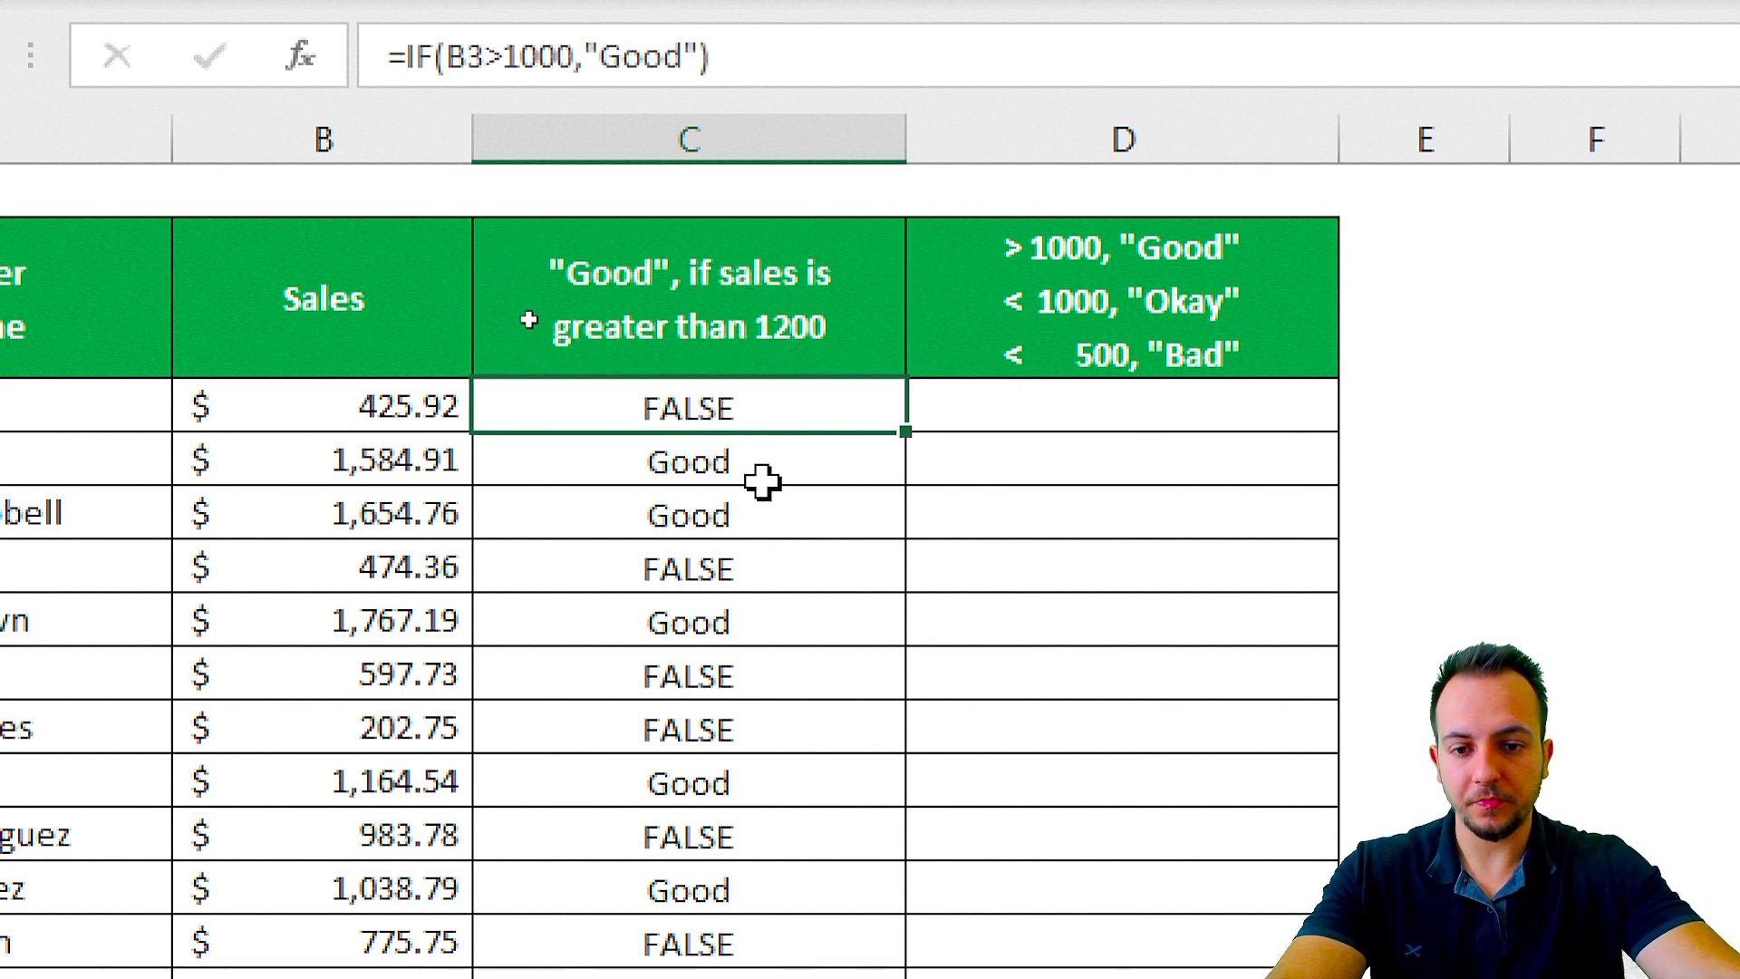
# Set the threshold in the C3 formula to 1200 so it reads =IF(B3>1200,"Good")
pyautogui.doubleClick(777, 390)
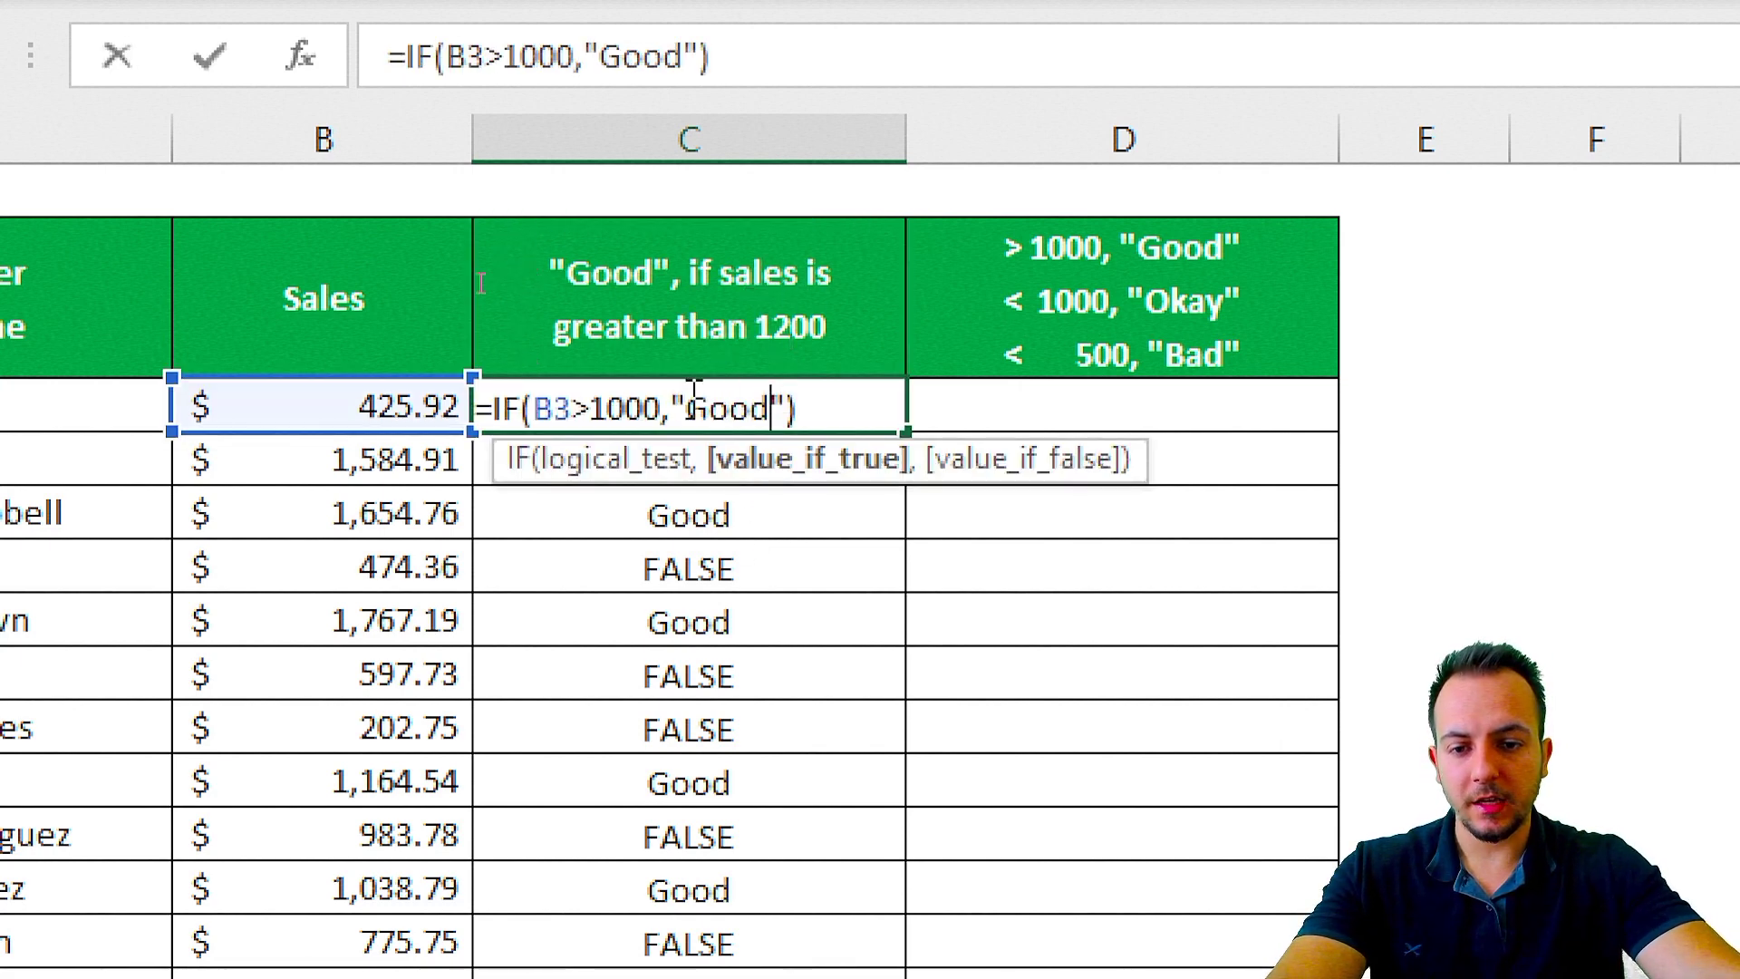
pyautogui.click(616, 408)
pyautogui.press('BackSpace')
pyautogui.write('2')
pyautogui.press('Return')
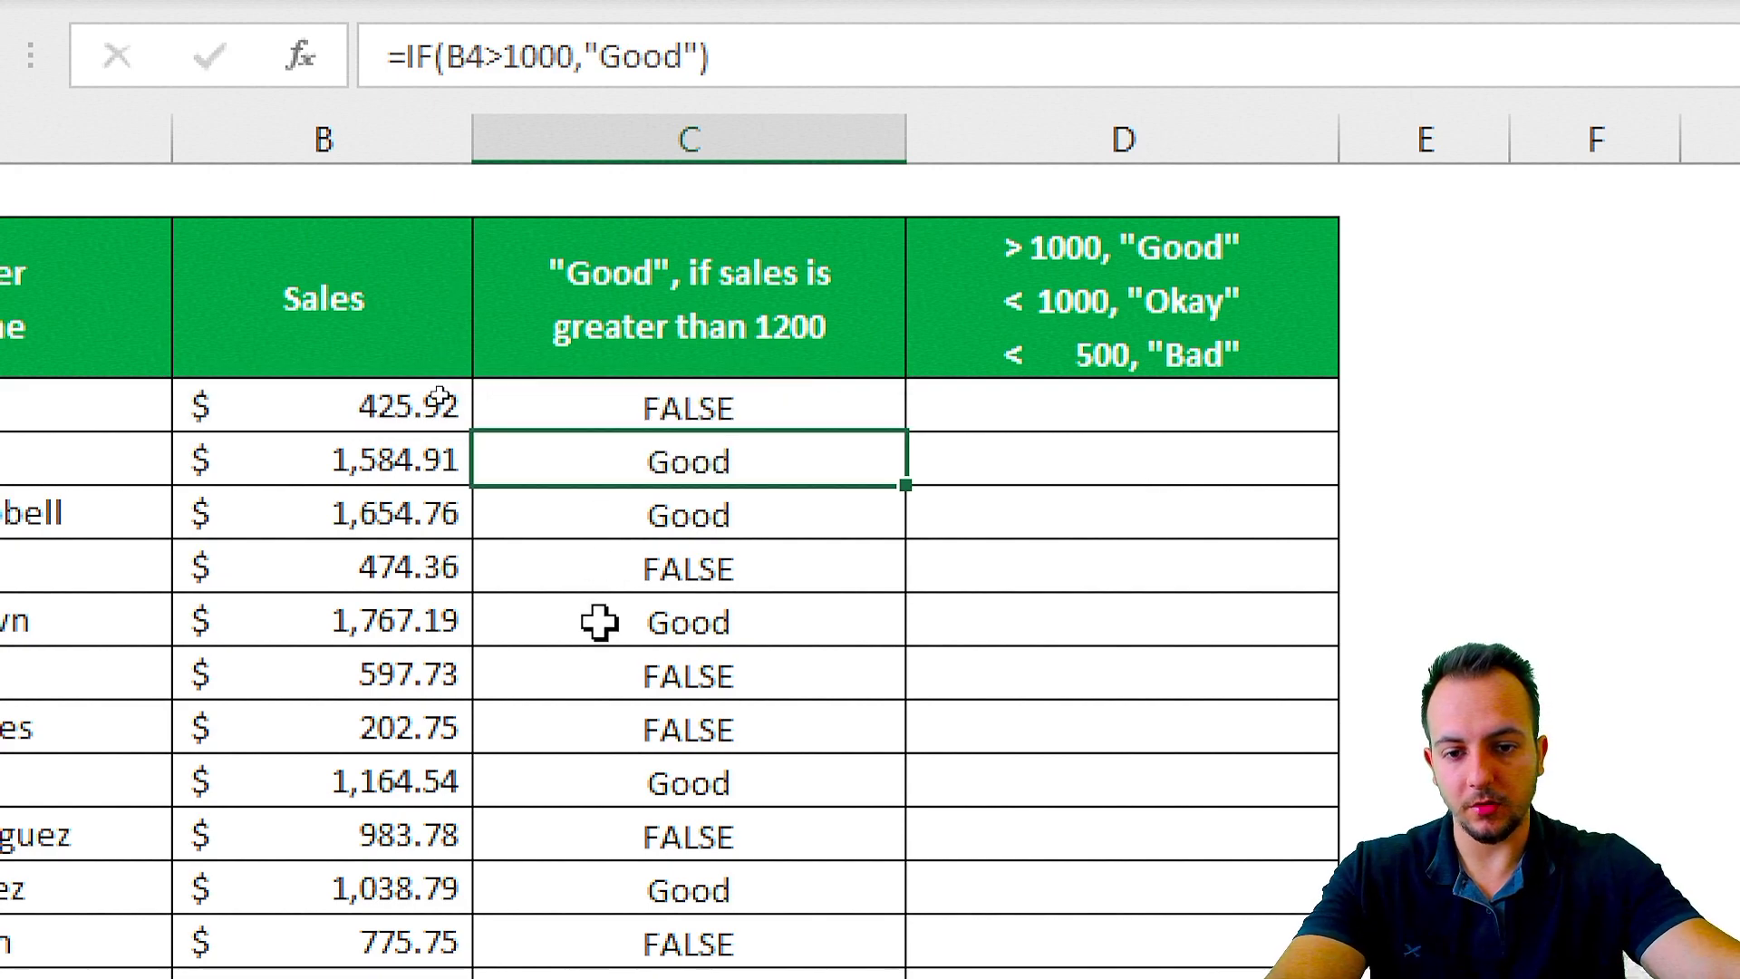
# Fill the C3 formula with the 1200 threshold down column C to the last seller
pyautogui.click(897, 391)
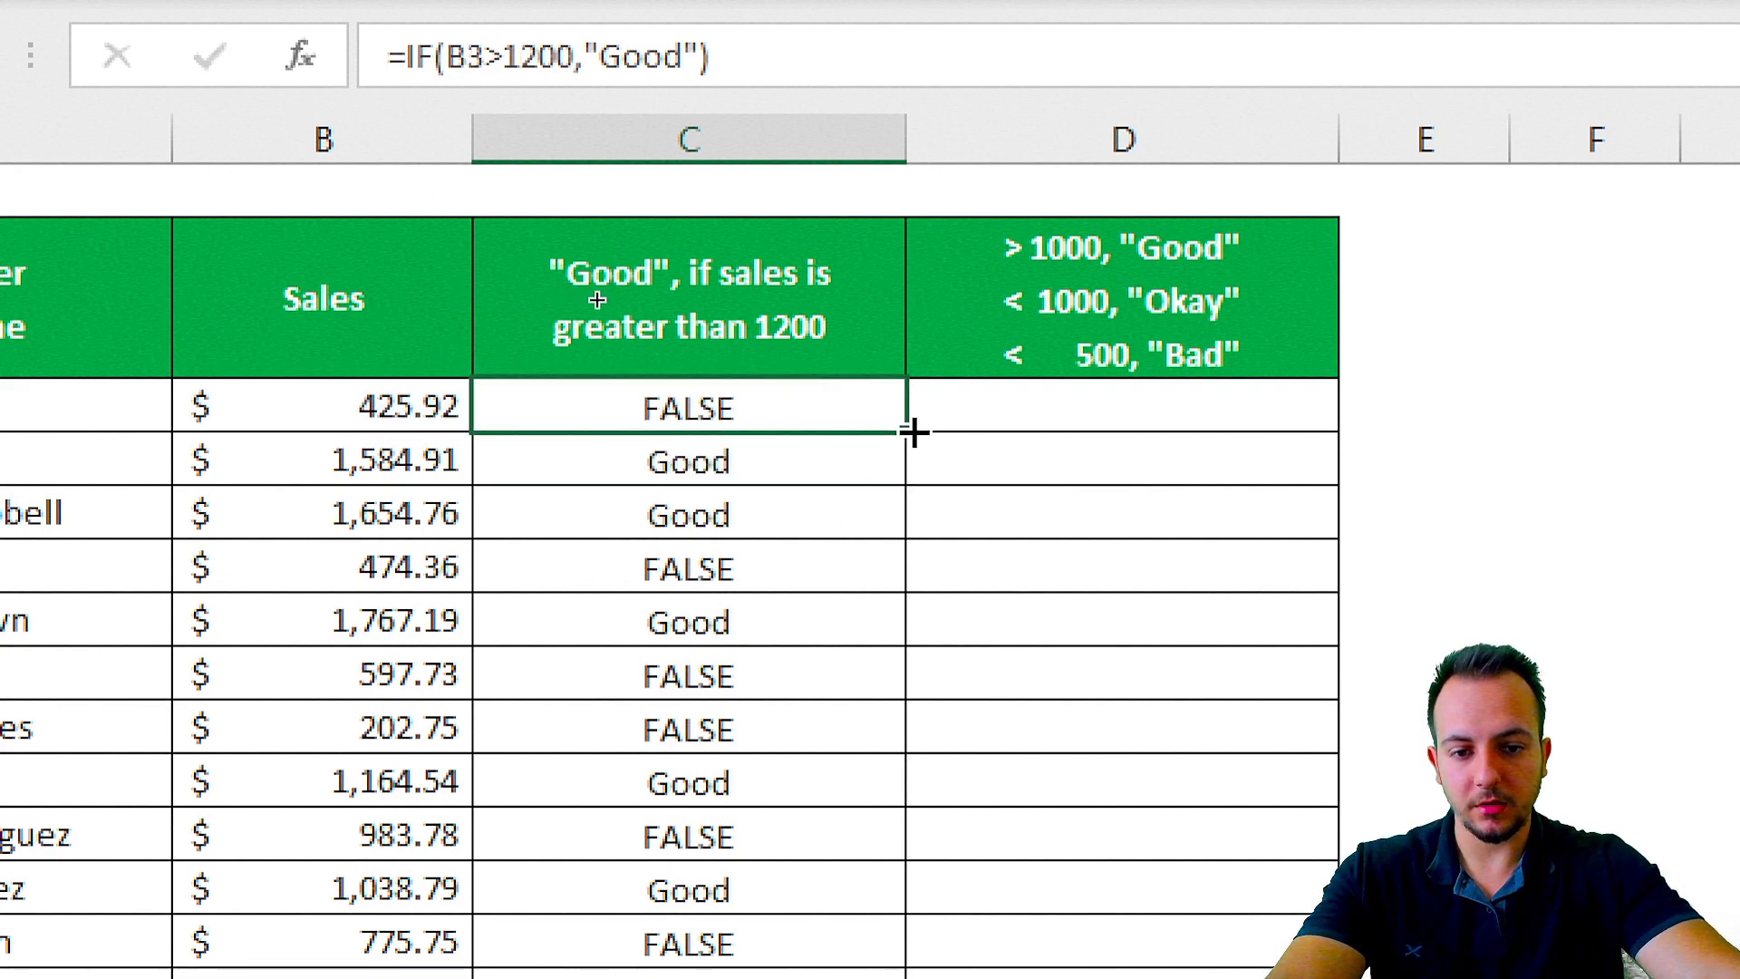
pyautogui.moveTo(914, 433); pyautogui.dragTo(797, 855)
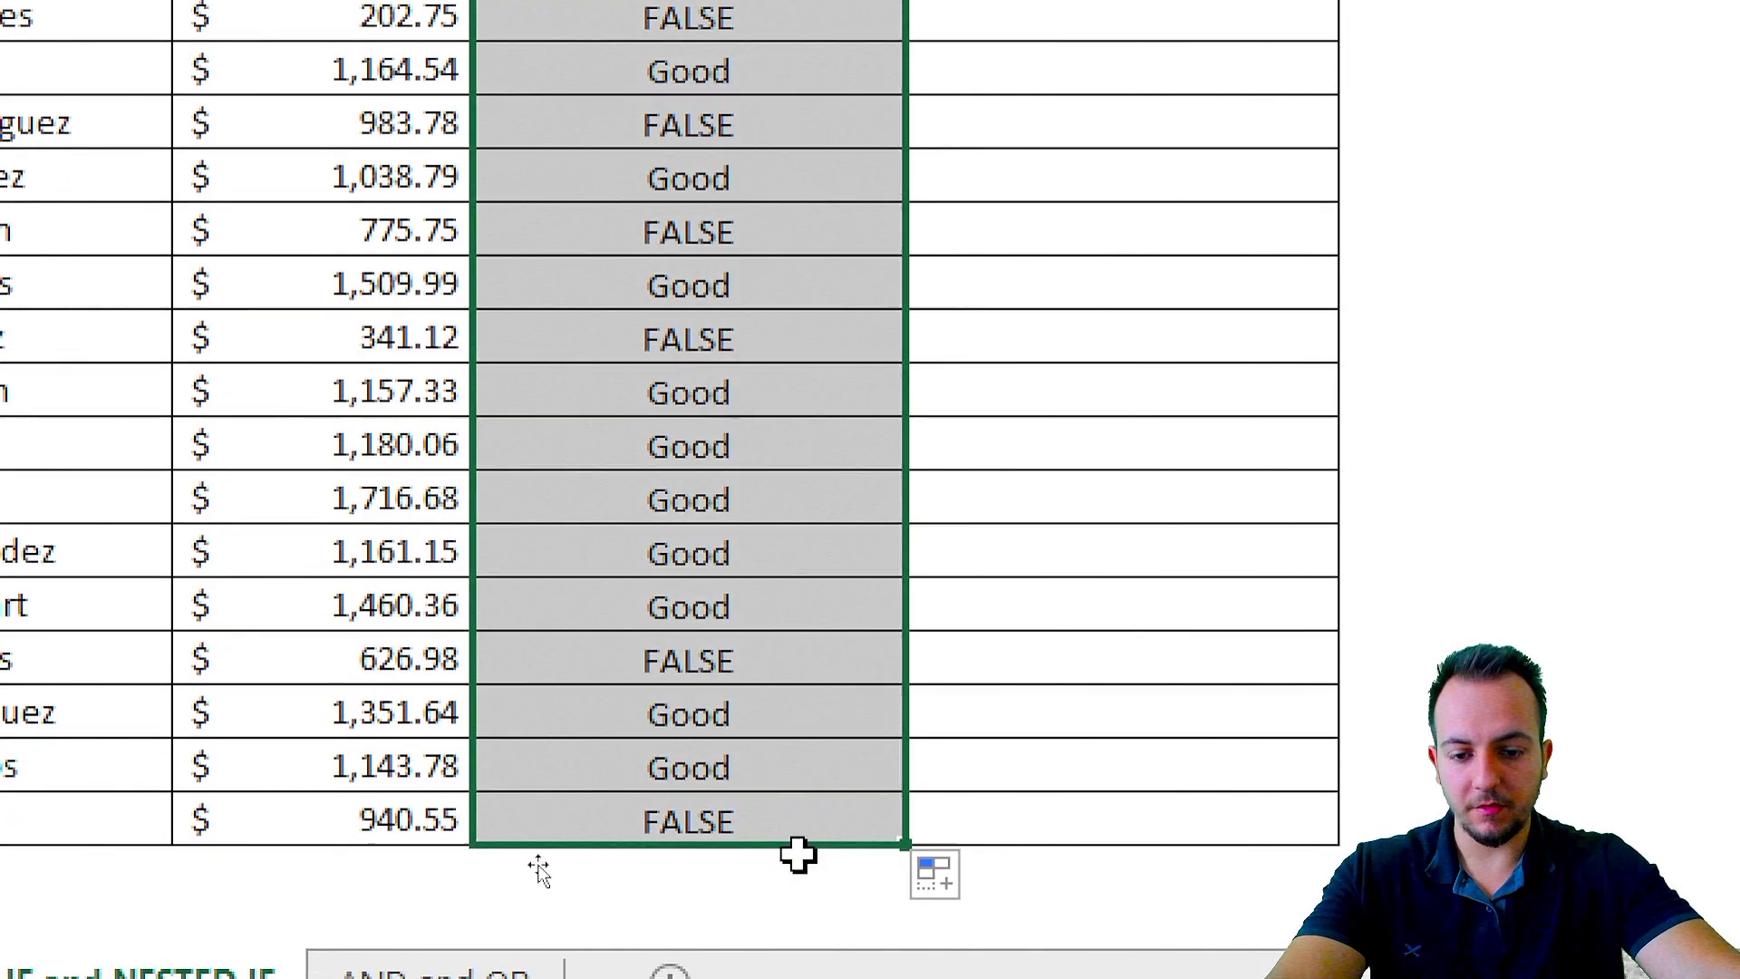
pyautogui.scroll(4, 863, 97)
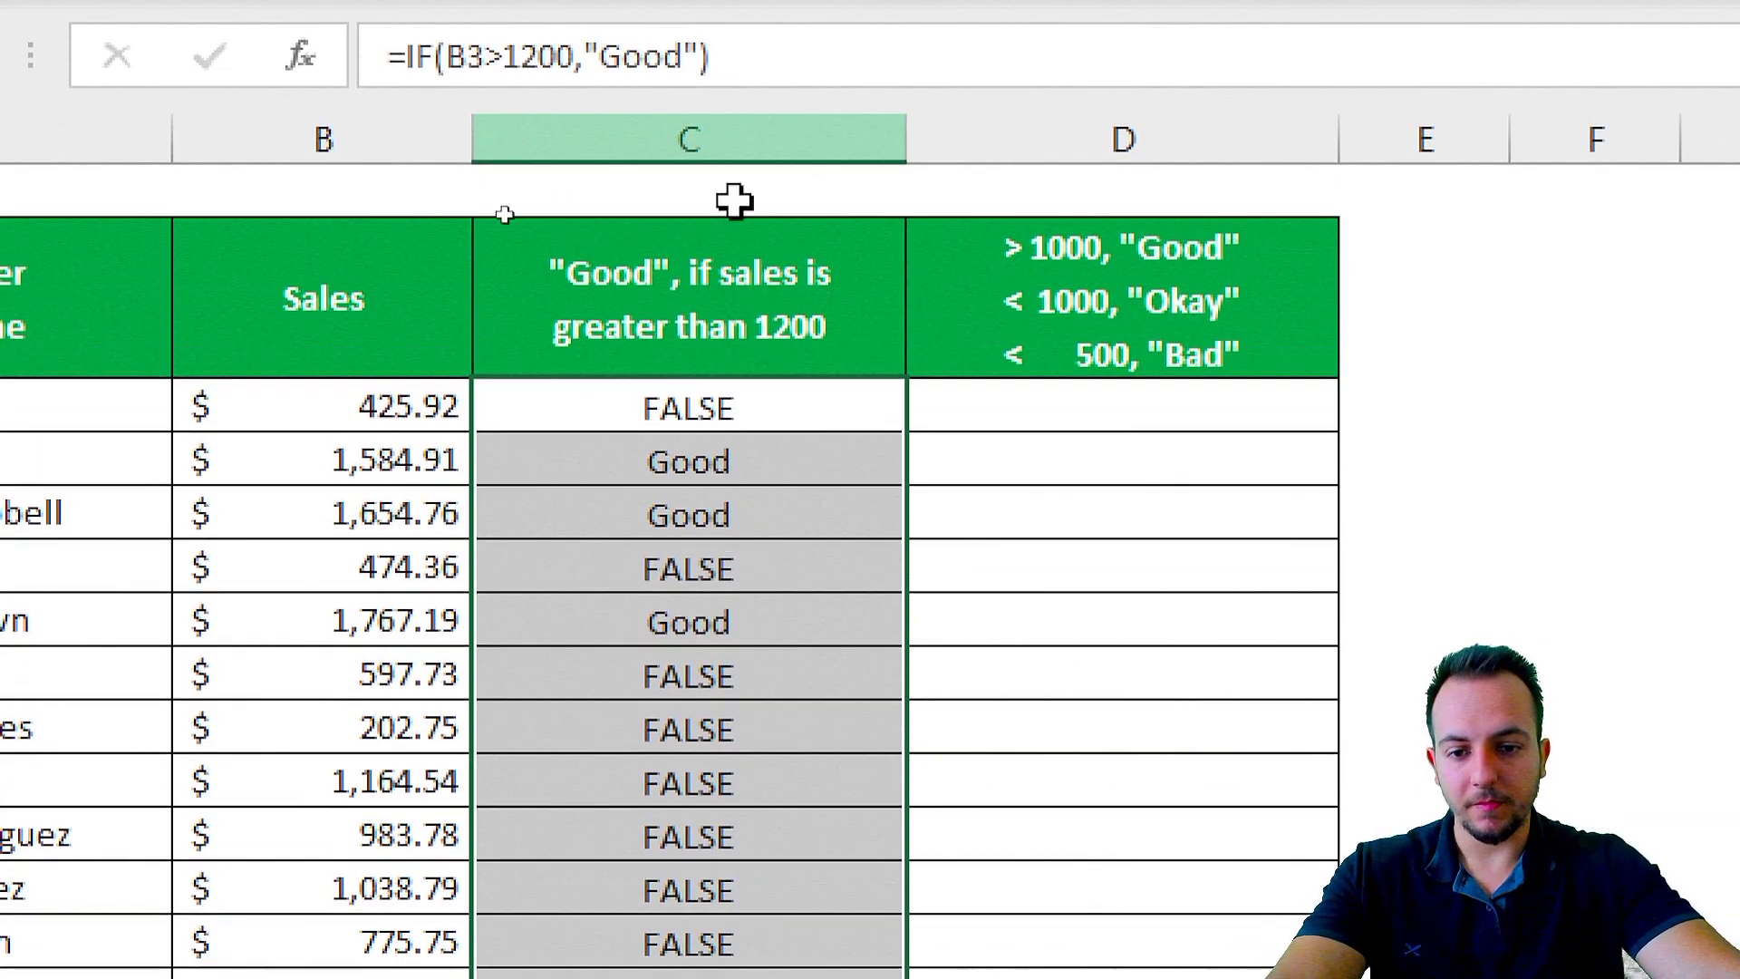
pyautogui.click(777, 404)
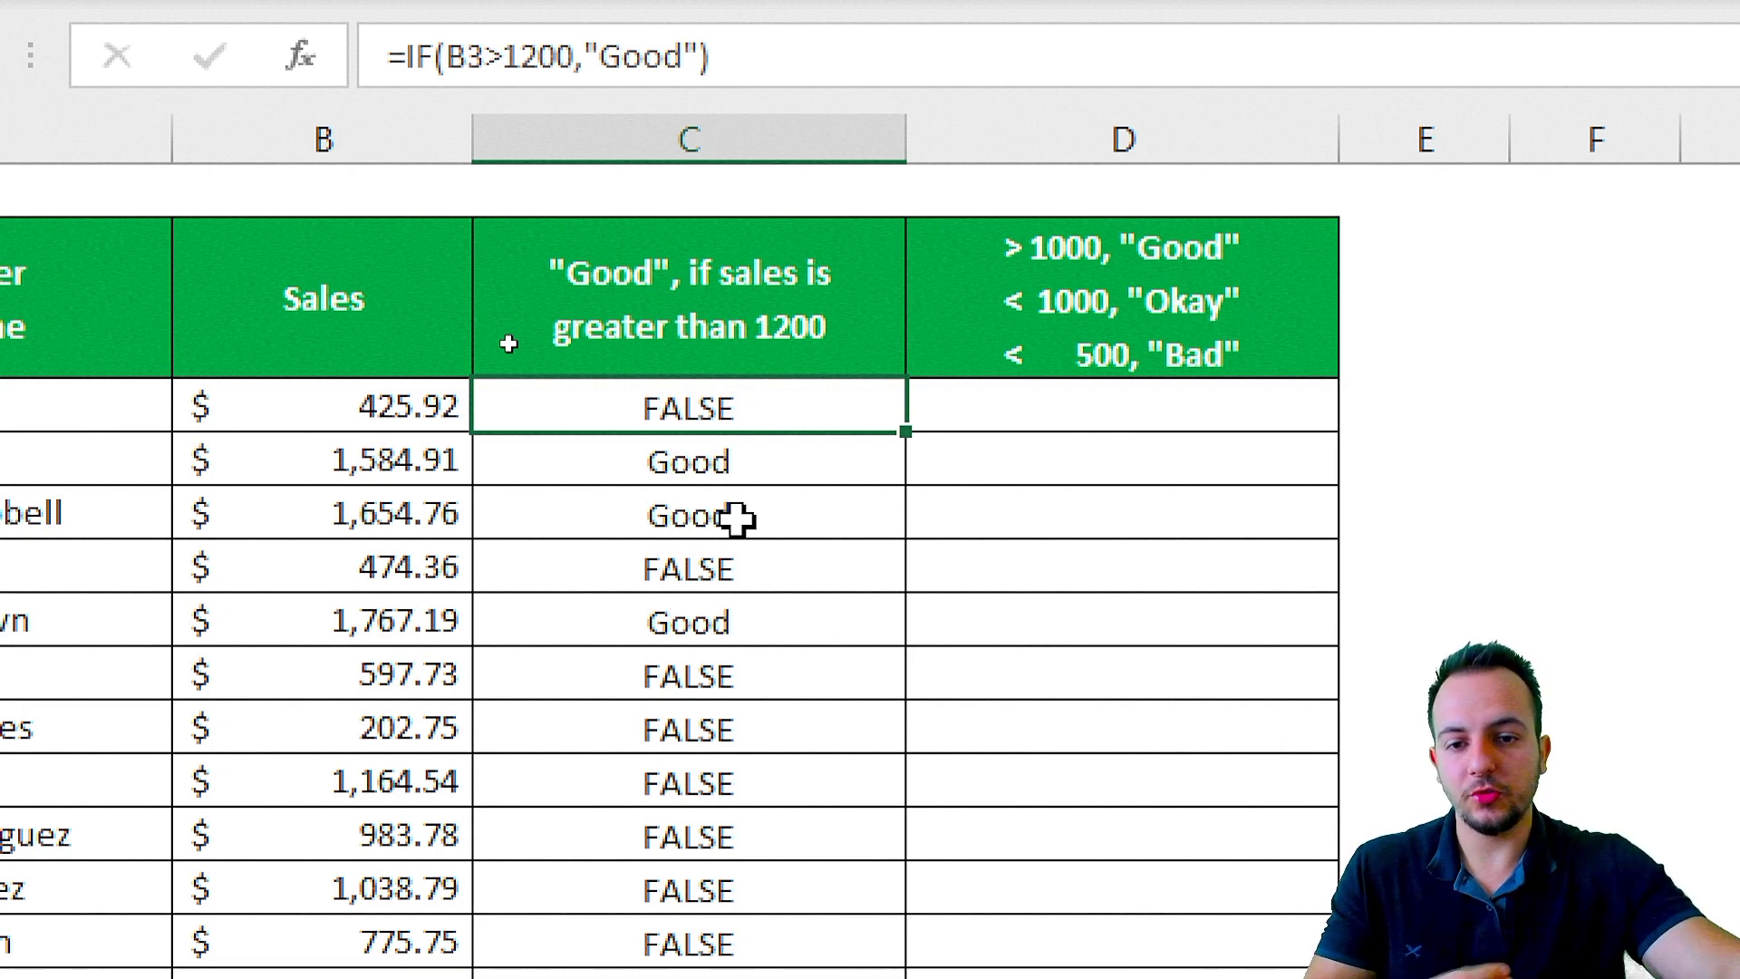
# Enter the threshold value 1200 in cell C1, above the column C header
pyautogui.click(730, 174)
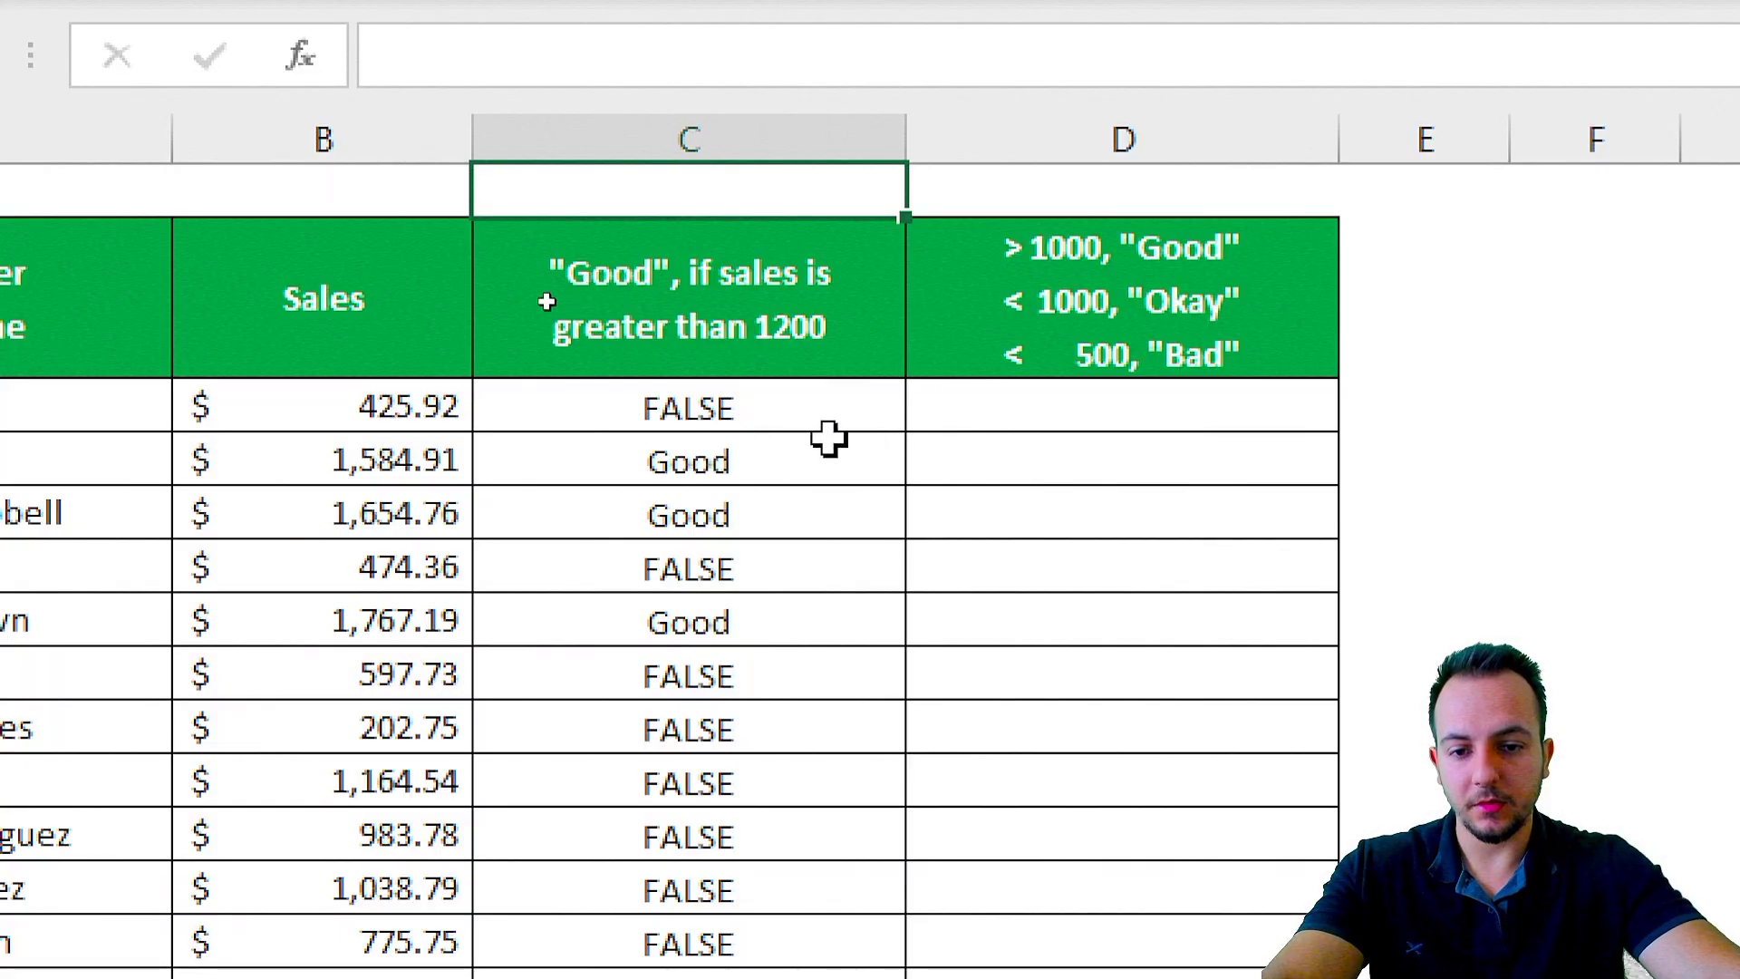
pyautogui.doubleClick(803, 408)
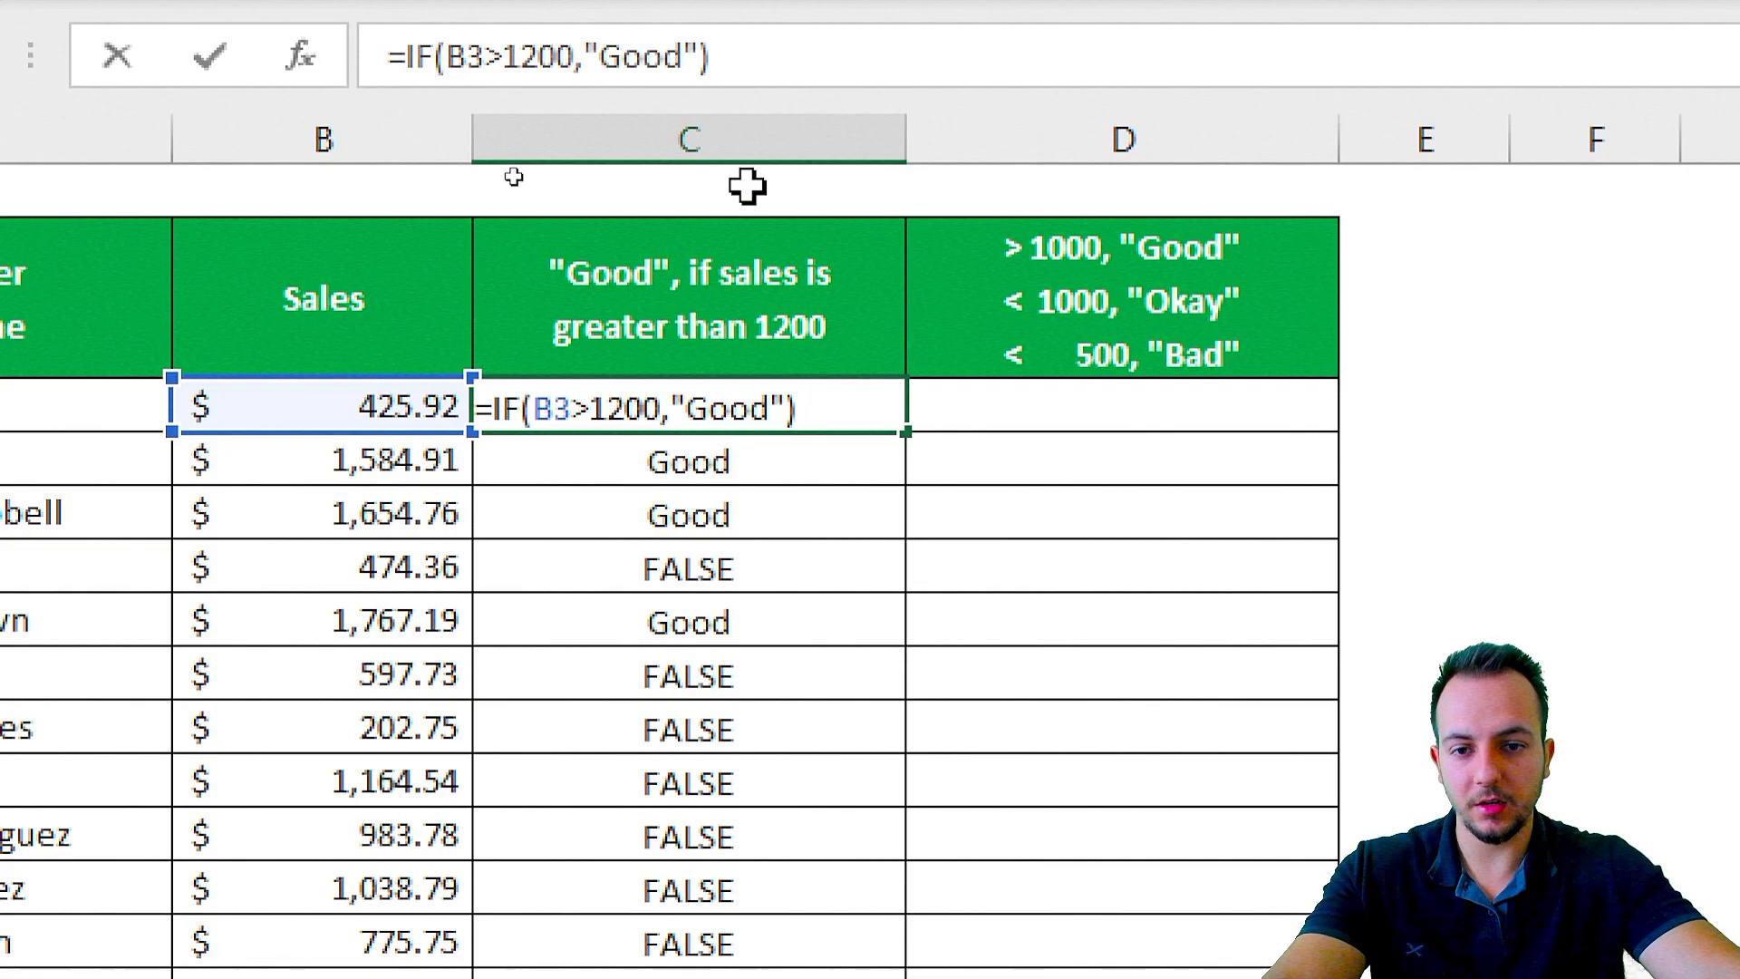
pyautogui.click(735, 186)
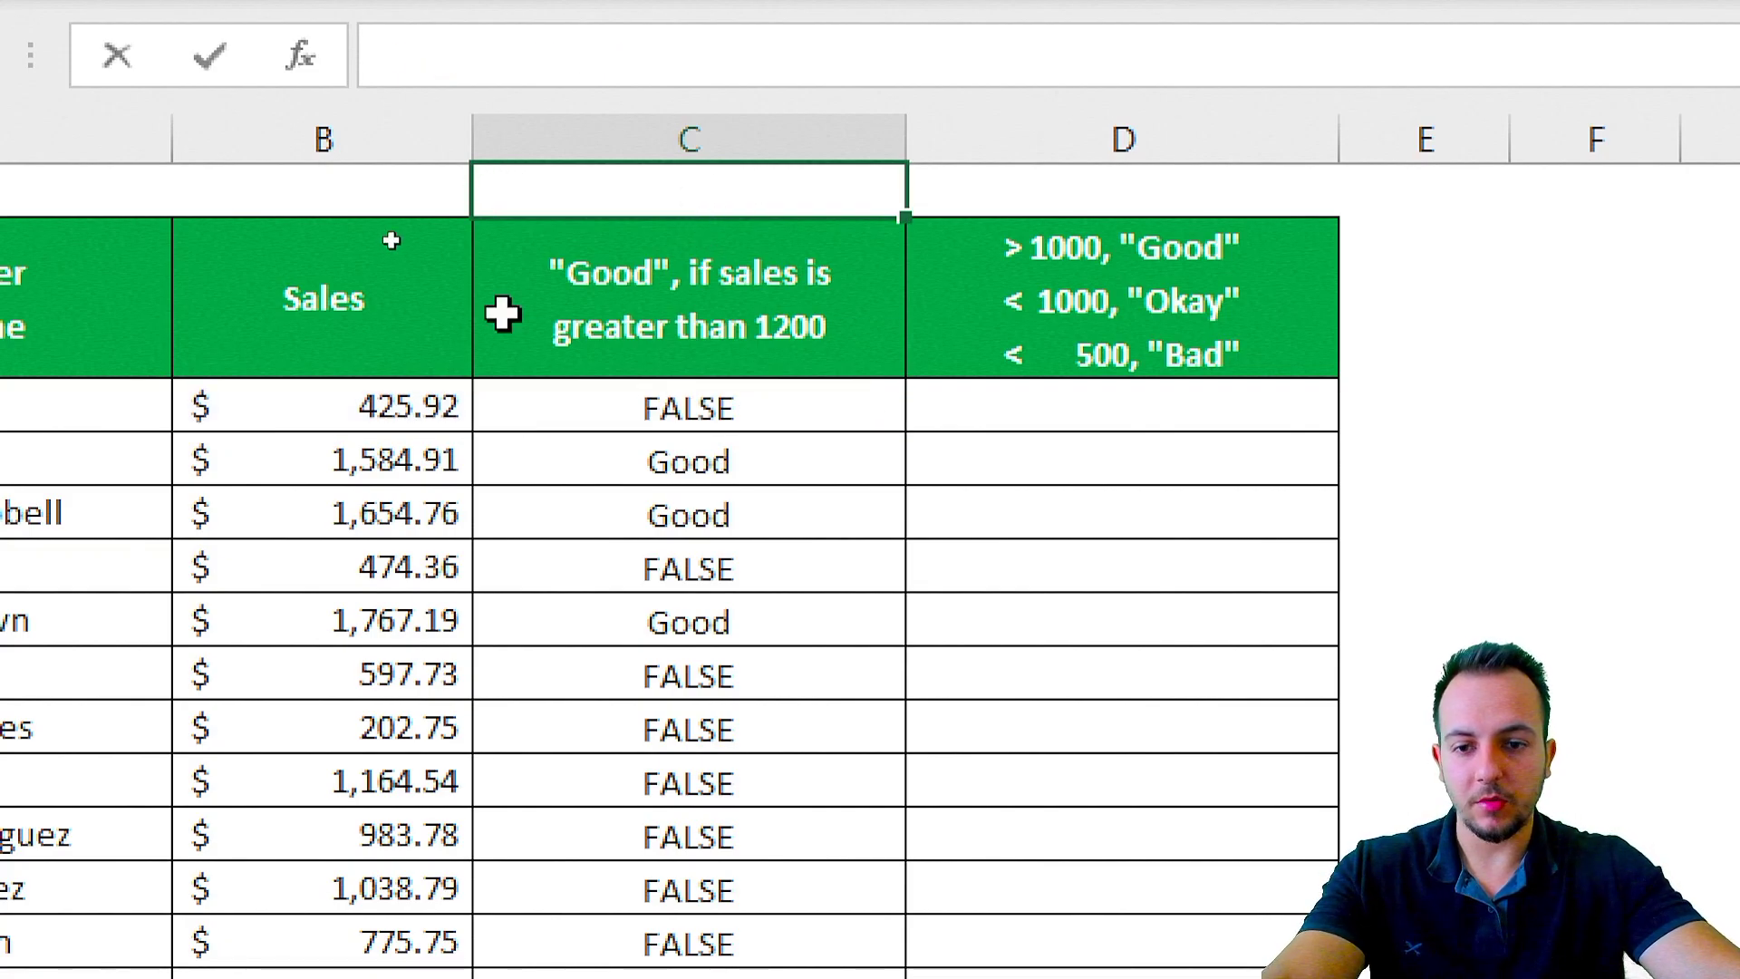
pyautogui.write('1200')
pyautogui.press('Return')
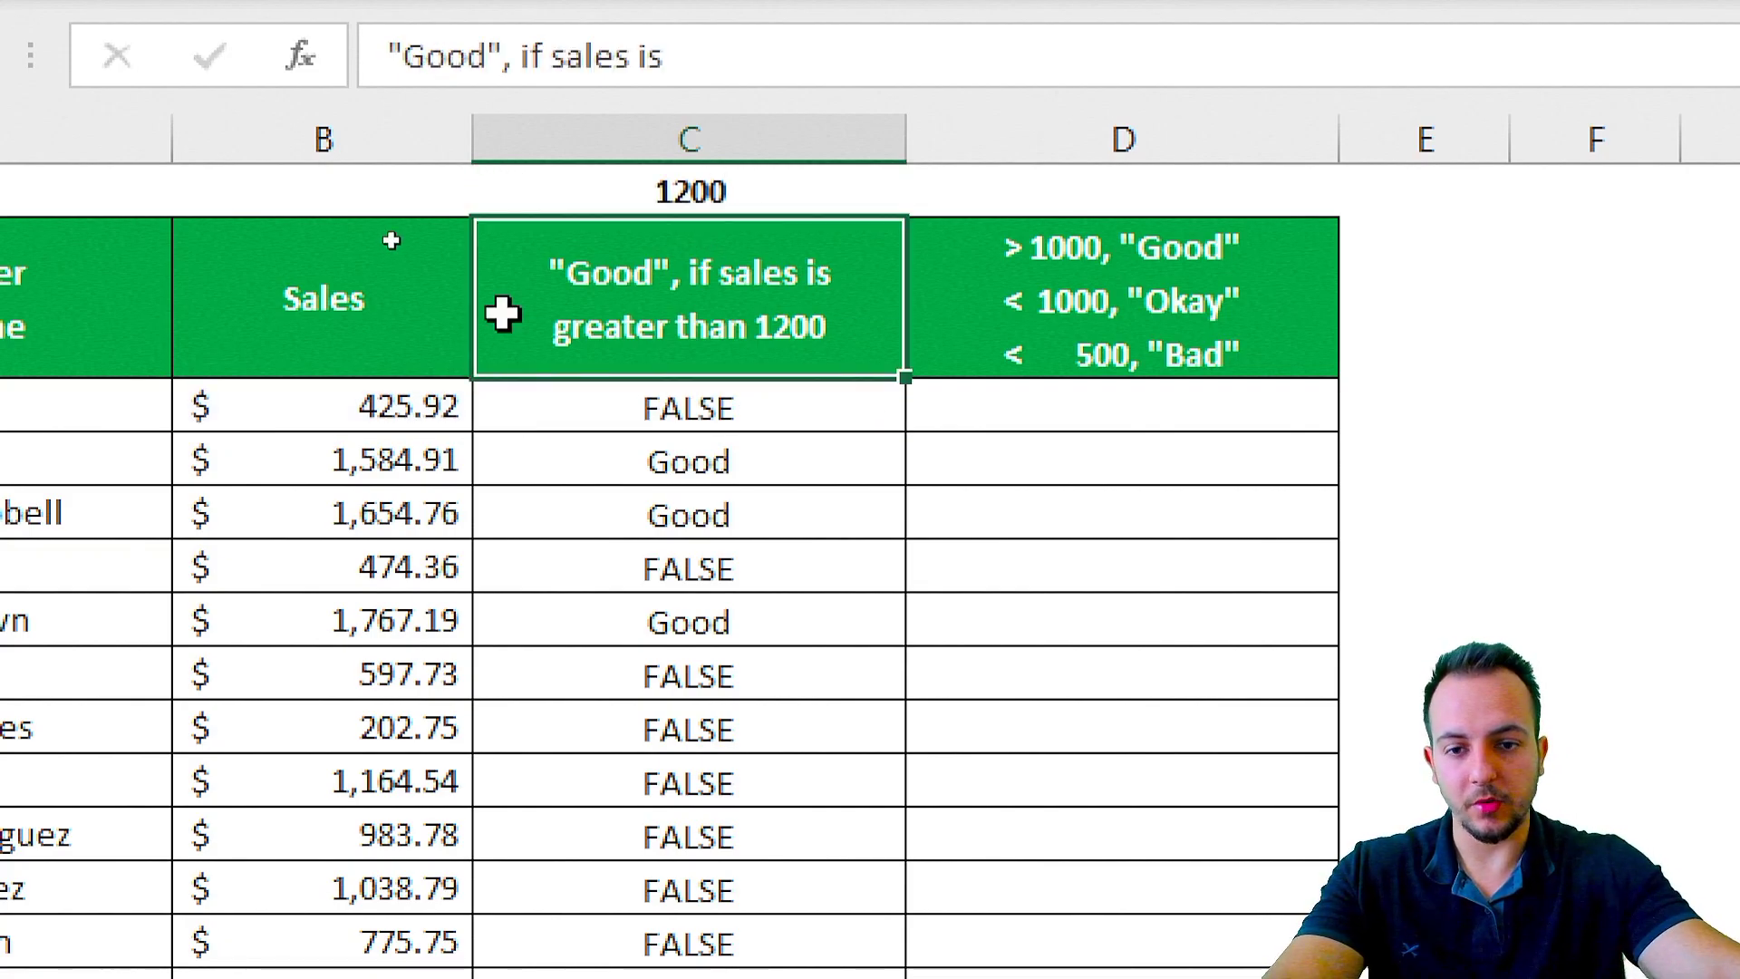
# Replace the typed threshold in the C3 formula with a reference to C1, giving =IF(B3>C1,"Good")
pyautogui.doubleClick(777, 404)
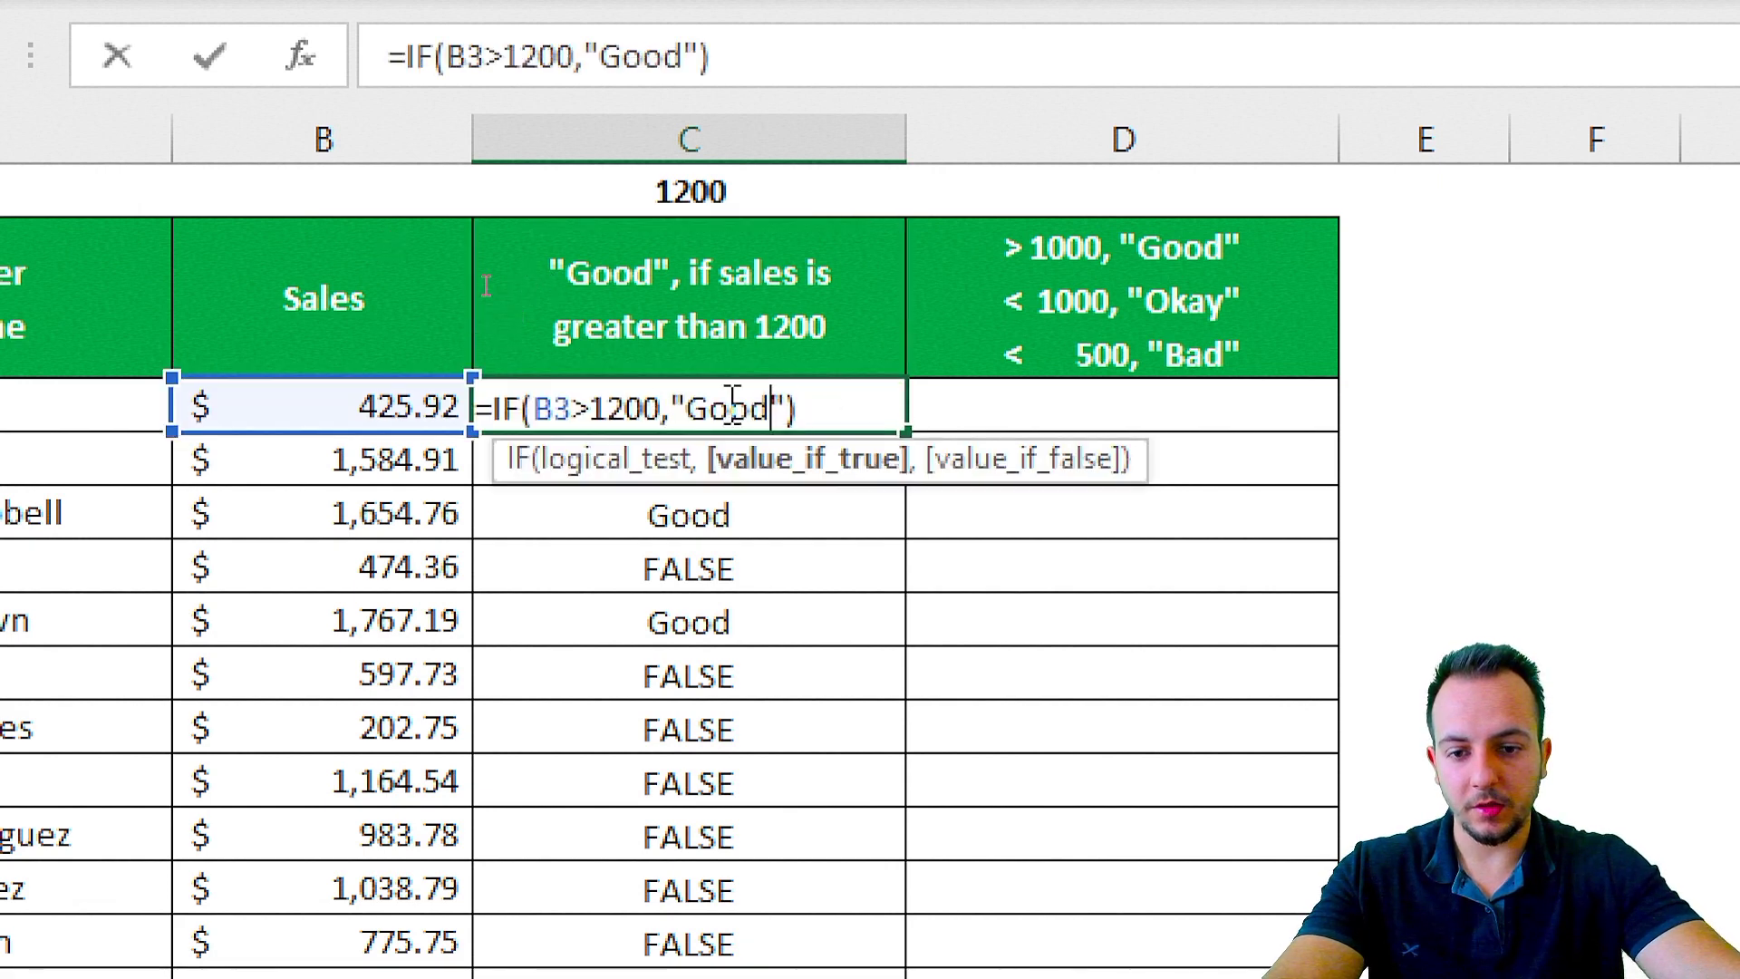
pyautogui.moveTo(589, 409); pyautogui.dragTo(662, 410)
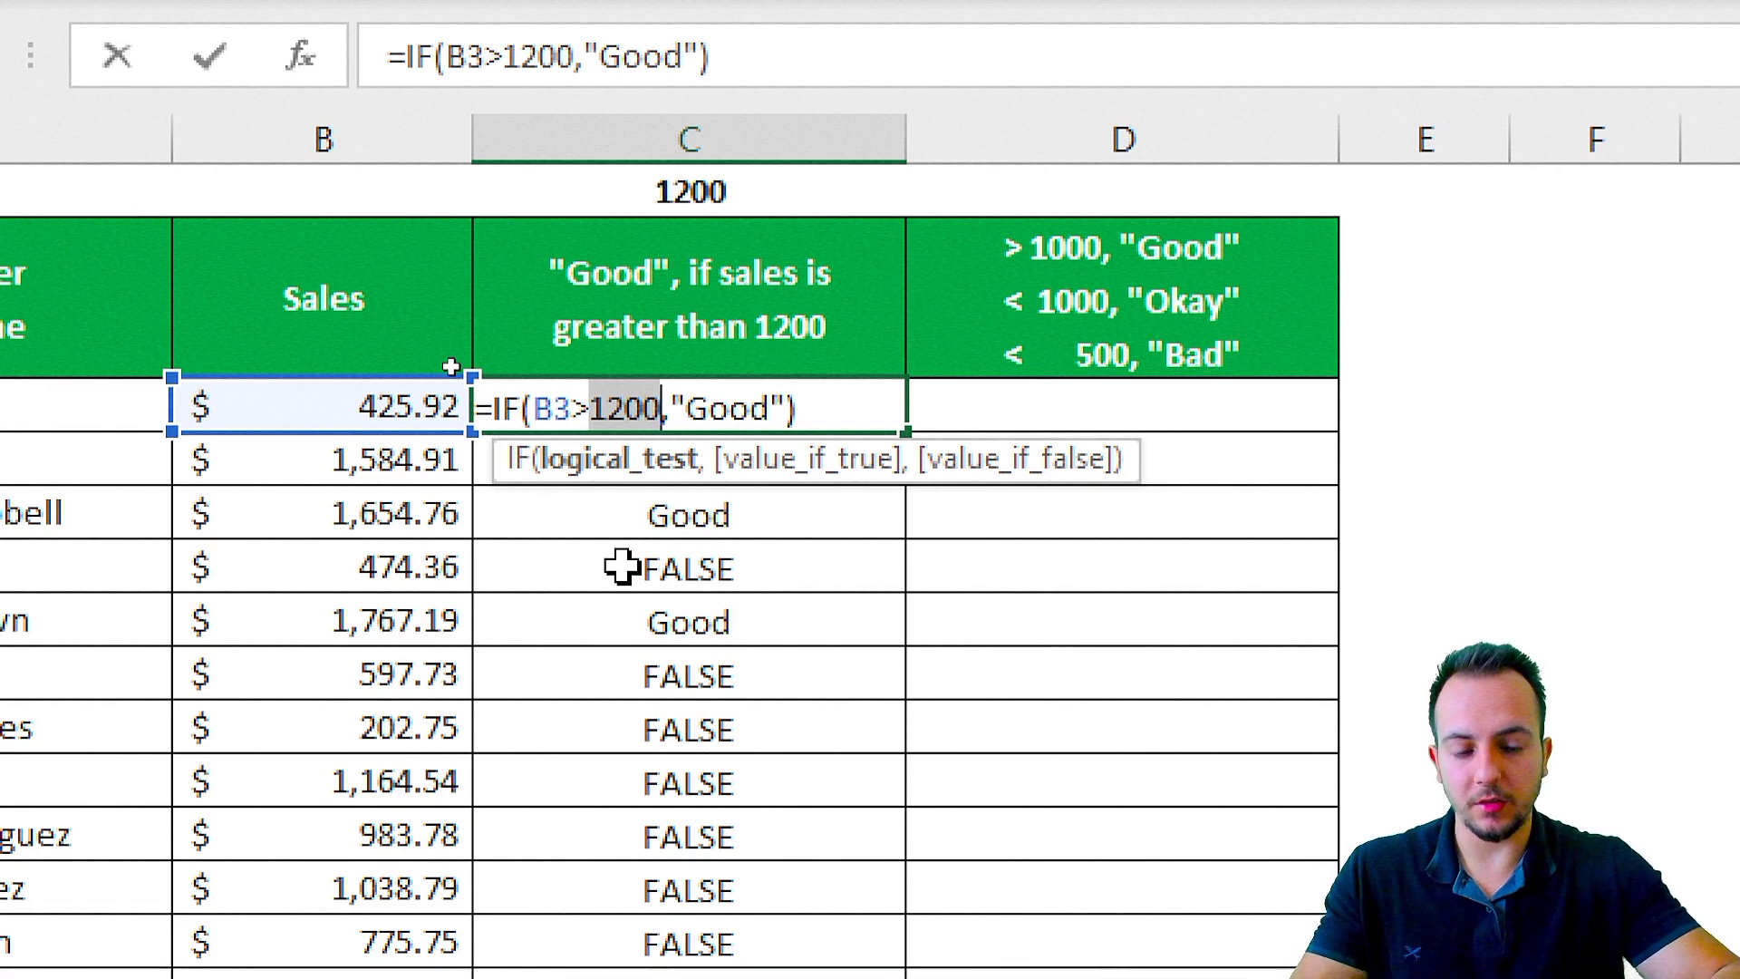
pyautogui.press('BackSpace')
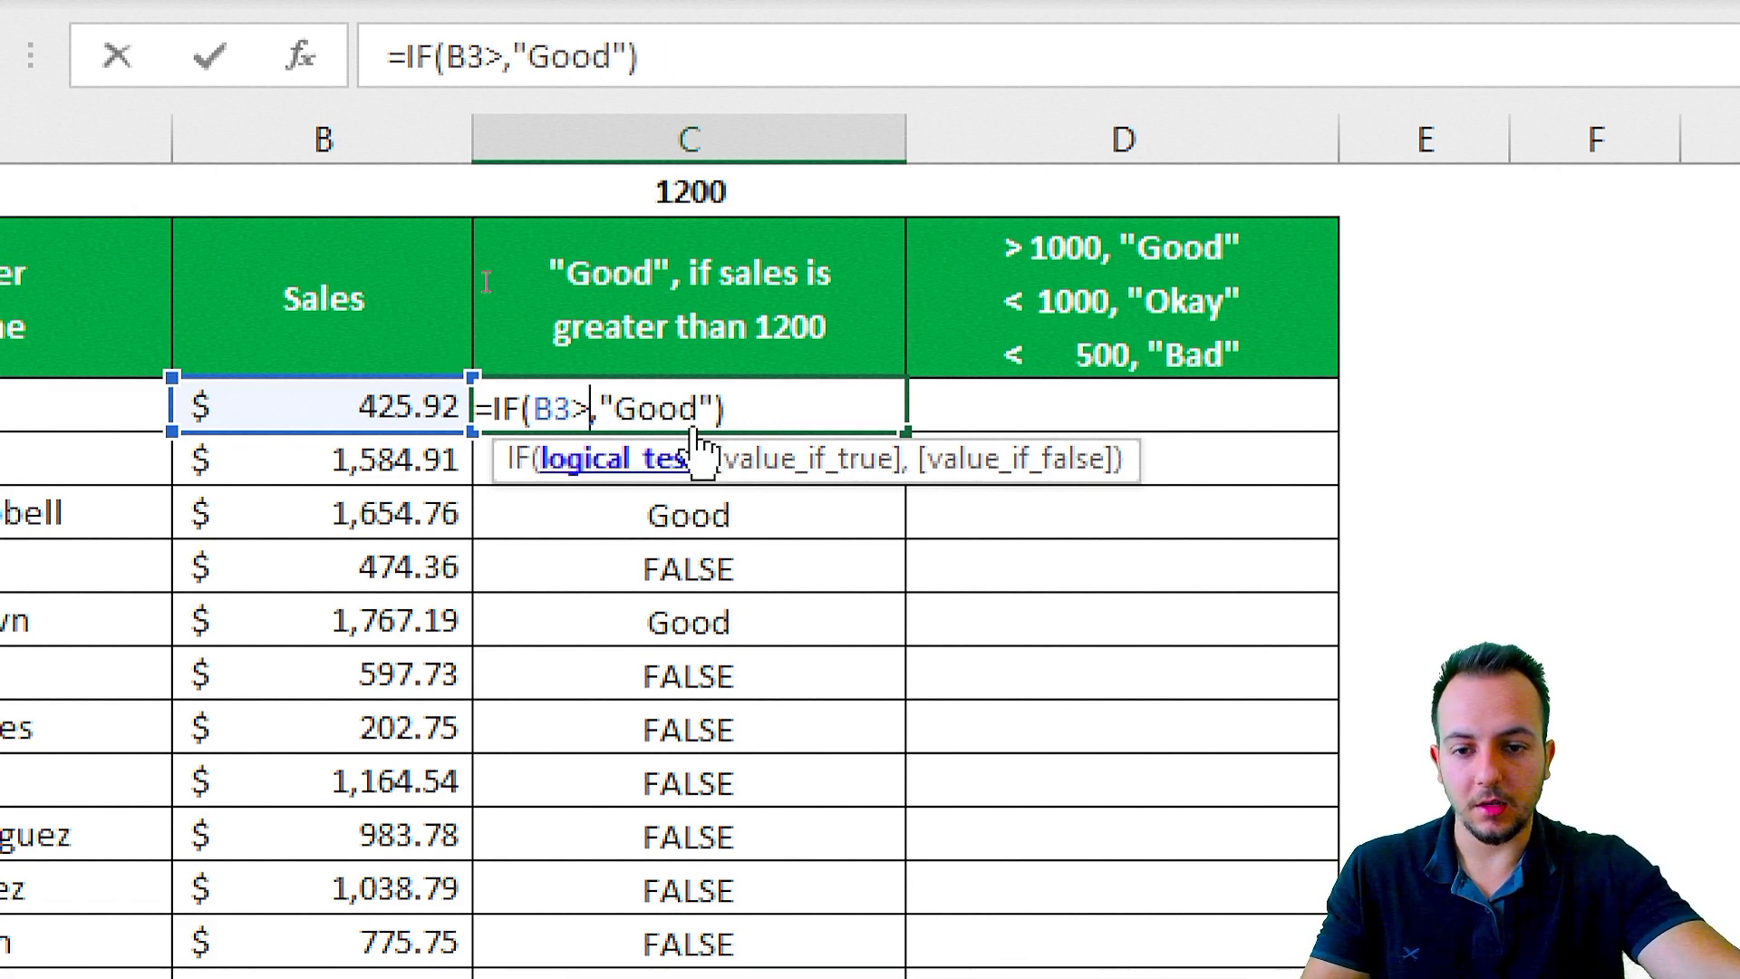
pyautogui.click(704, 198)
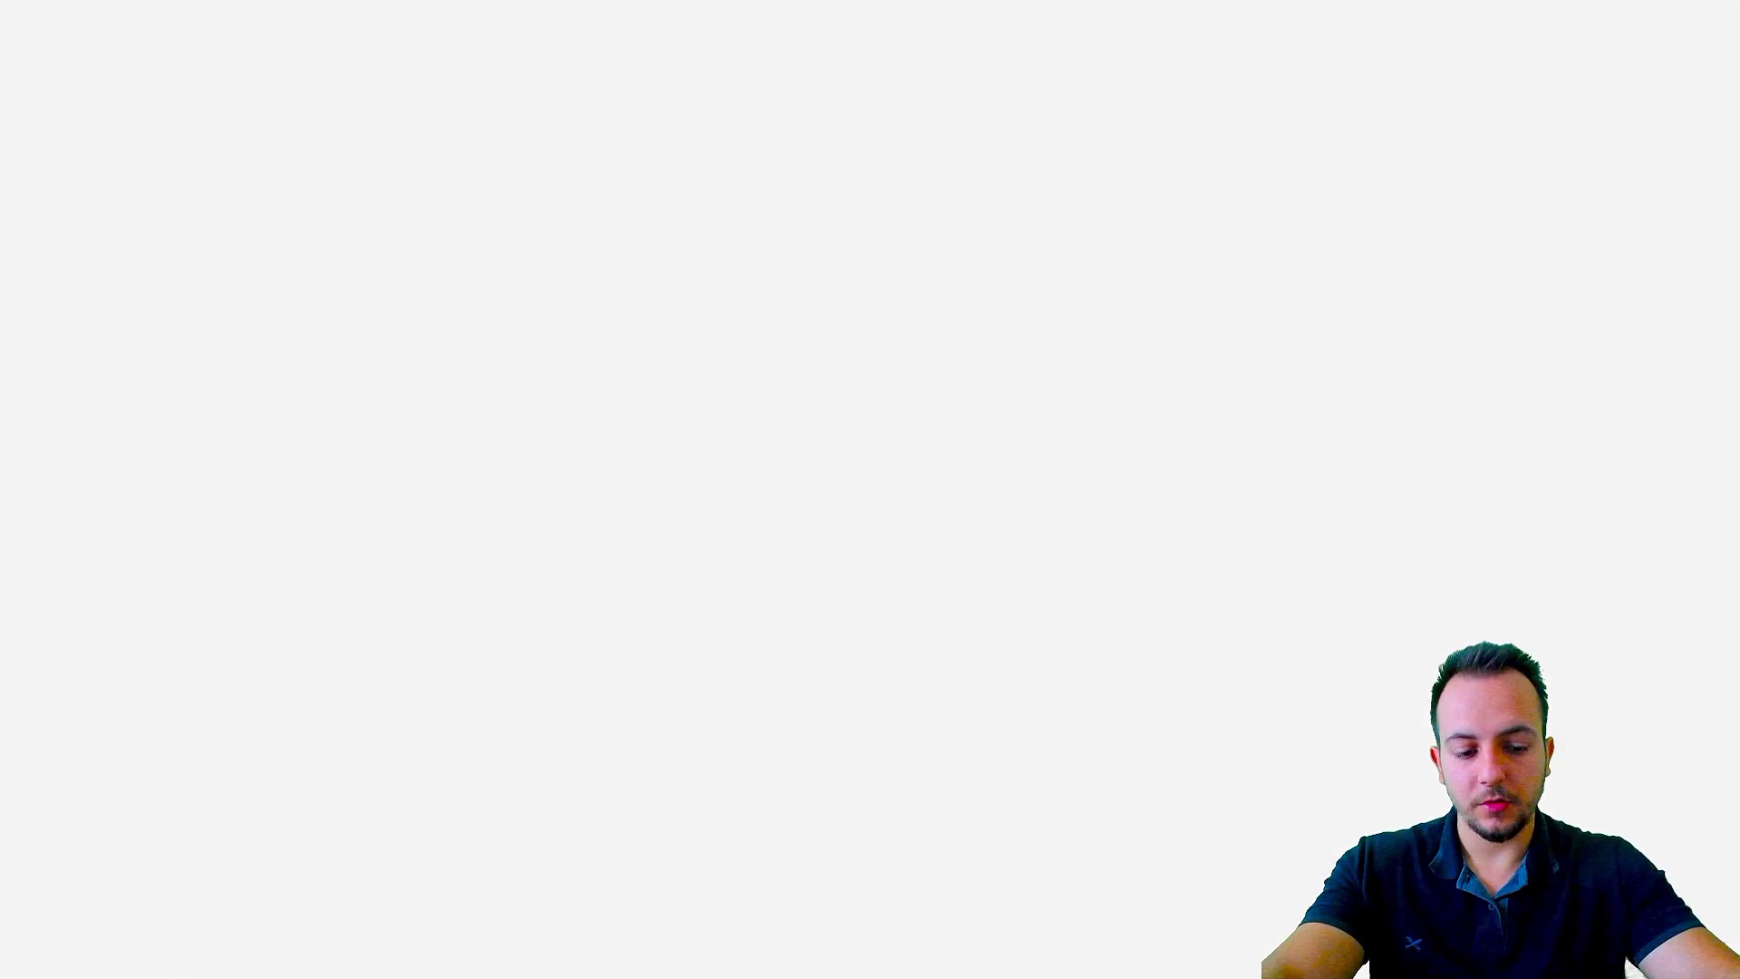
pyautogui.press('Return')
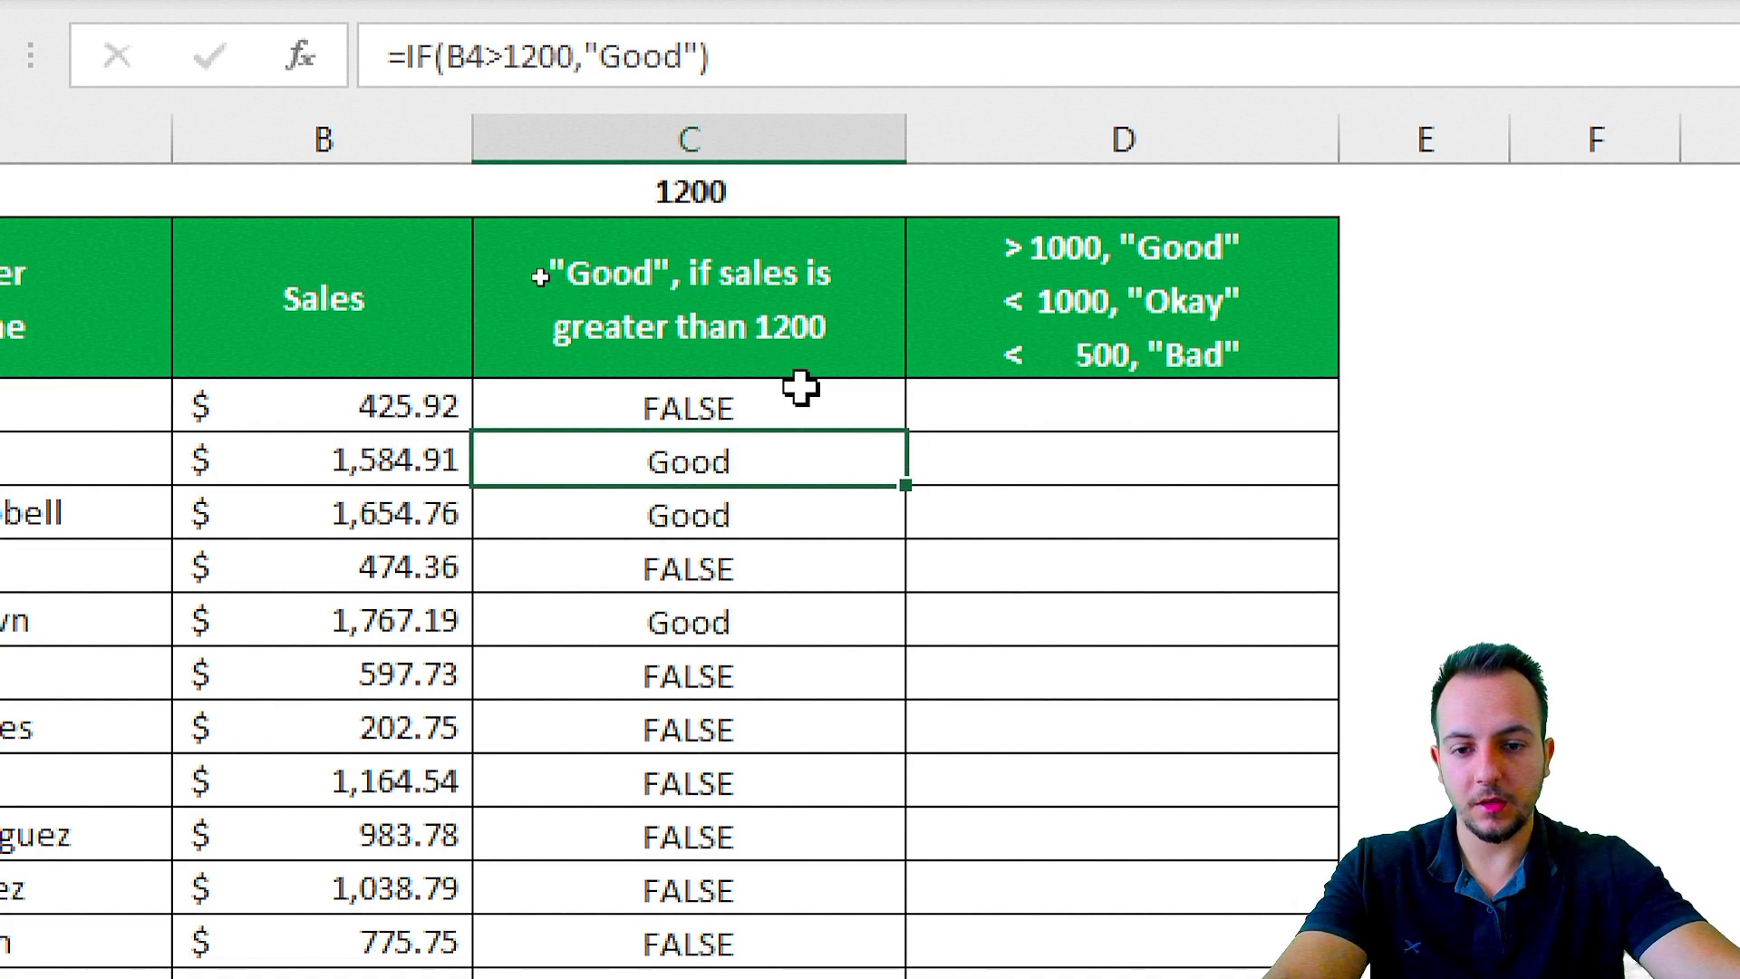
# Try to fill the C3 formula with the relative C1 reference down column C to the last seller
pyautogui.click(798, 399)
pyautogui.moveTo(904, 433); pyautogui.dragTo(851, 859)
pyautogui.scroll(2, 860, 122)
pyautogui.scroll(2, 859, 122)
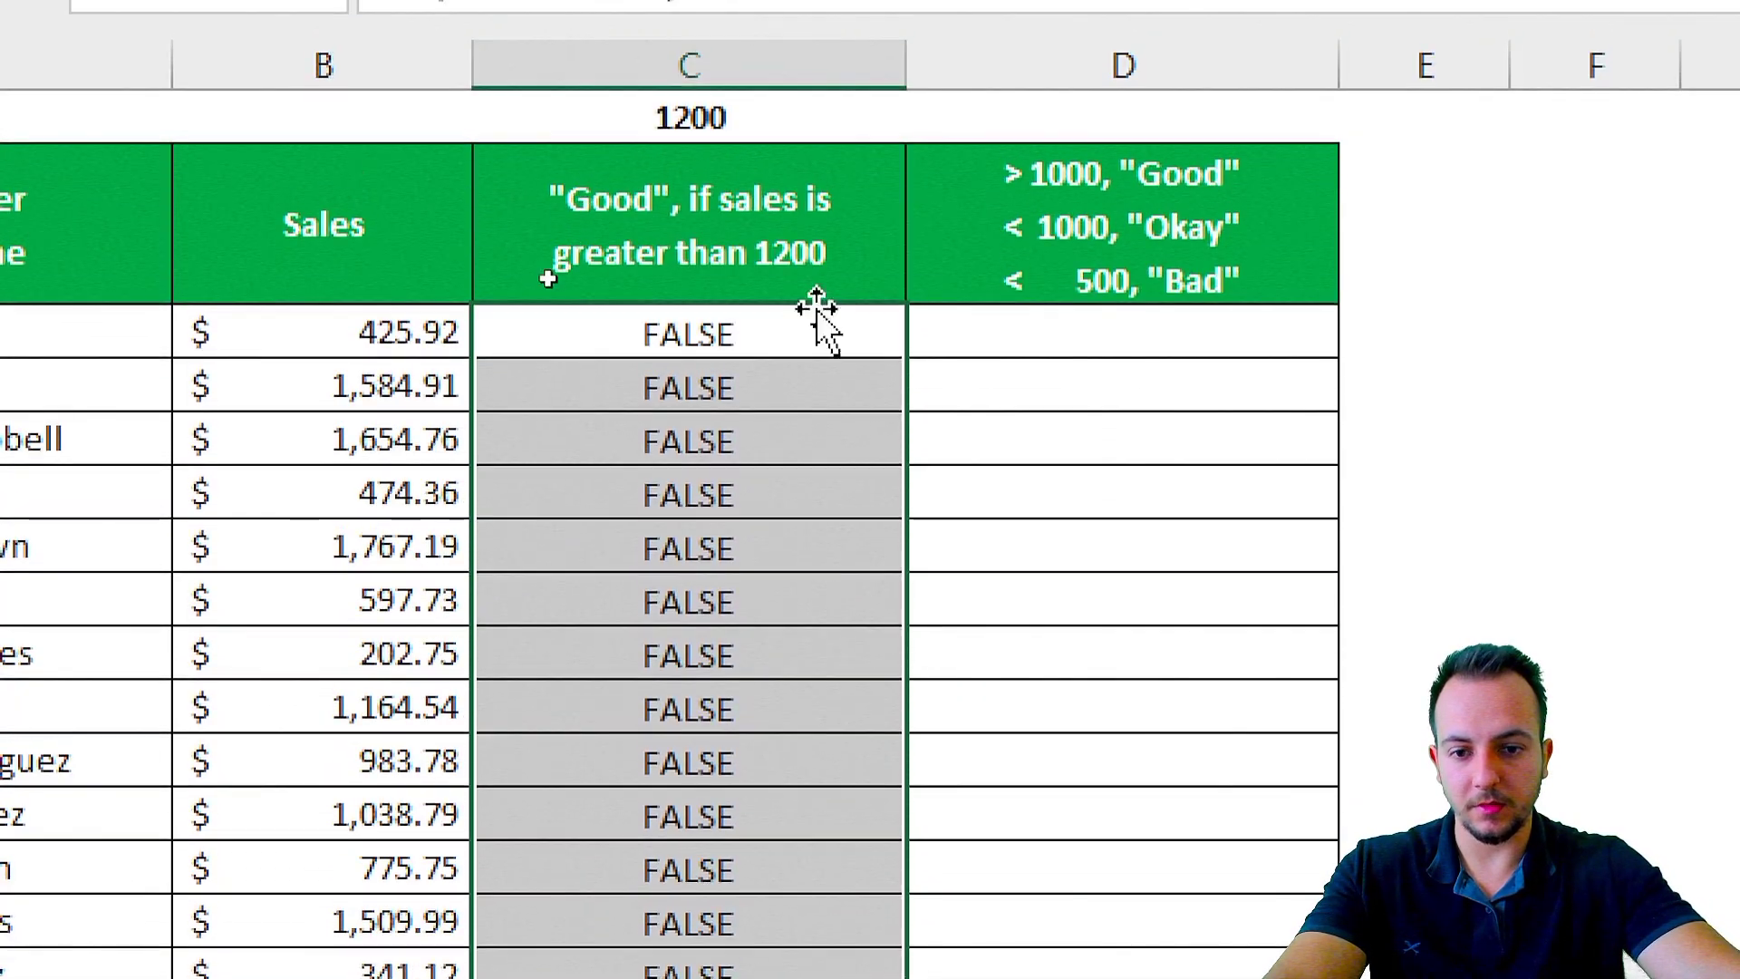
pyautogui.click(780, 341)
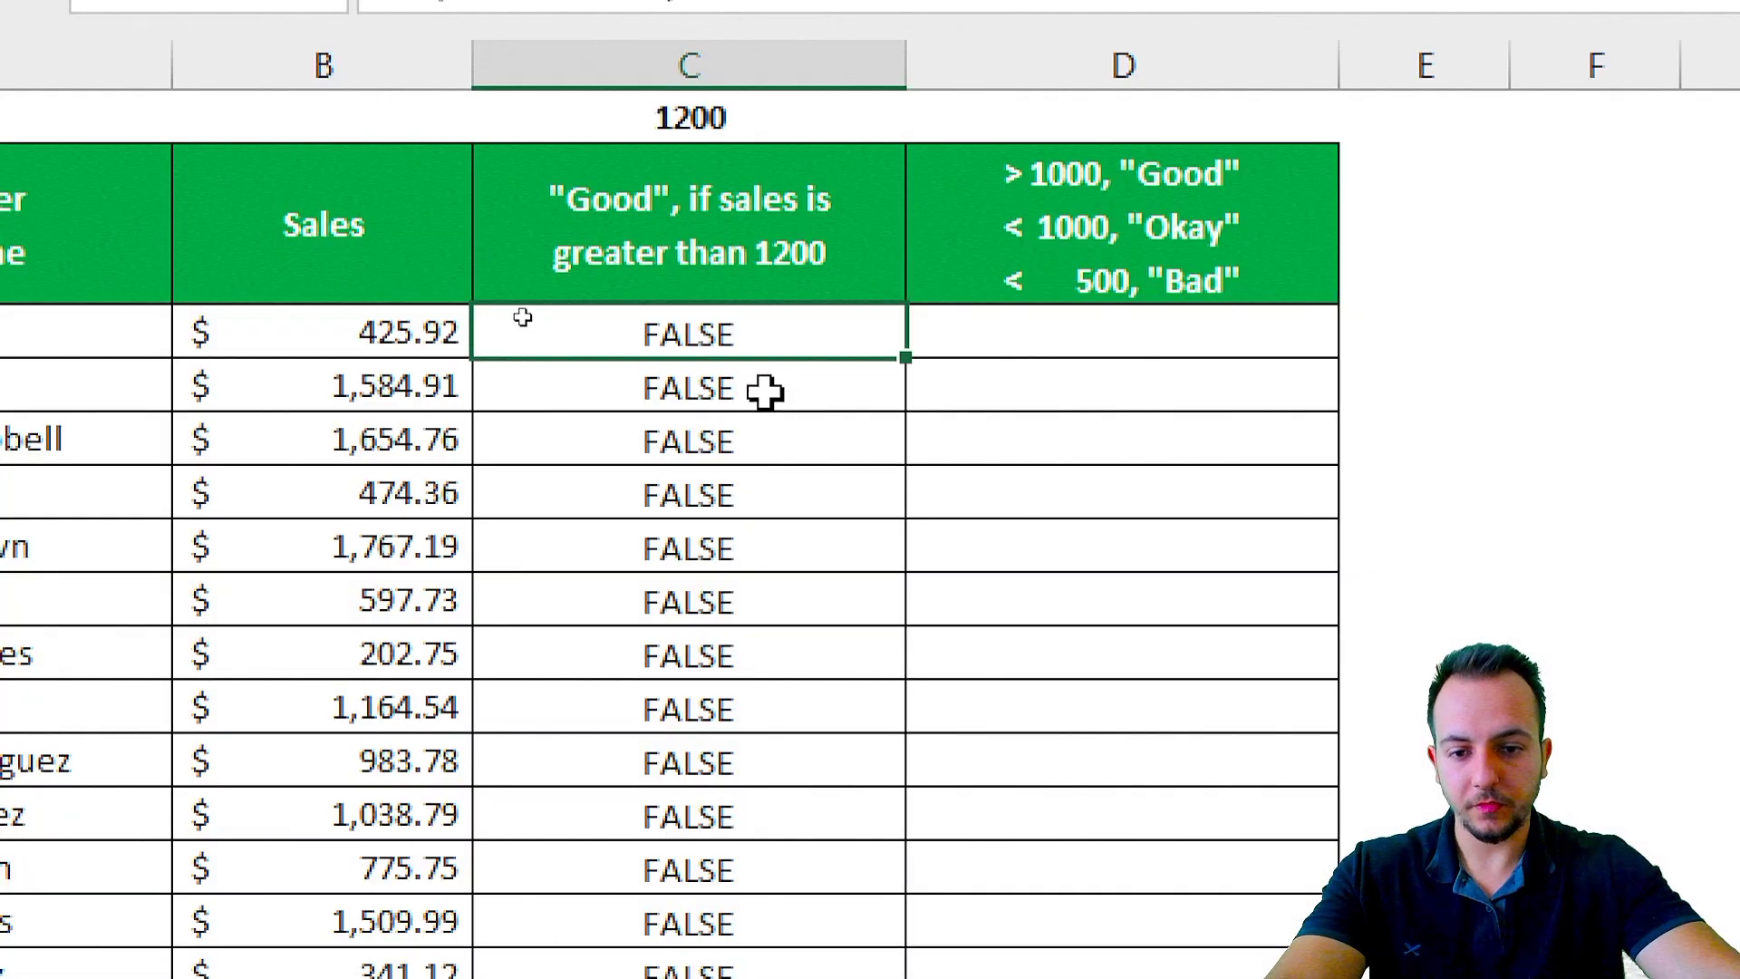
# Examine the copied formula in C4 to check which cell its threshold reference points to
pyautogui.doubleClick(770, 388)
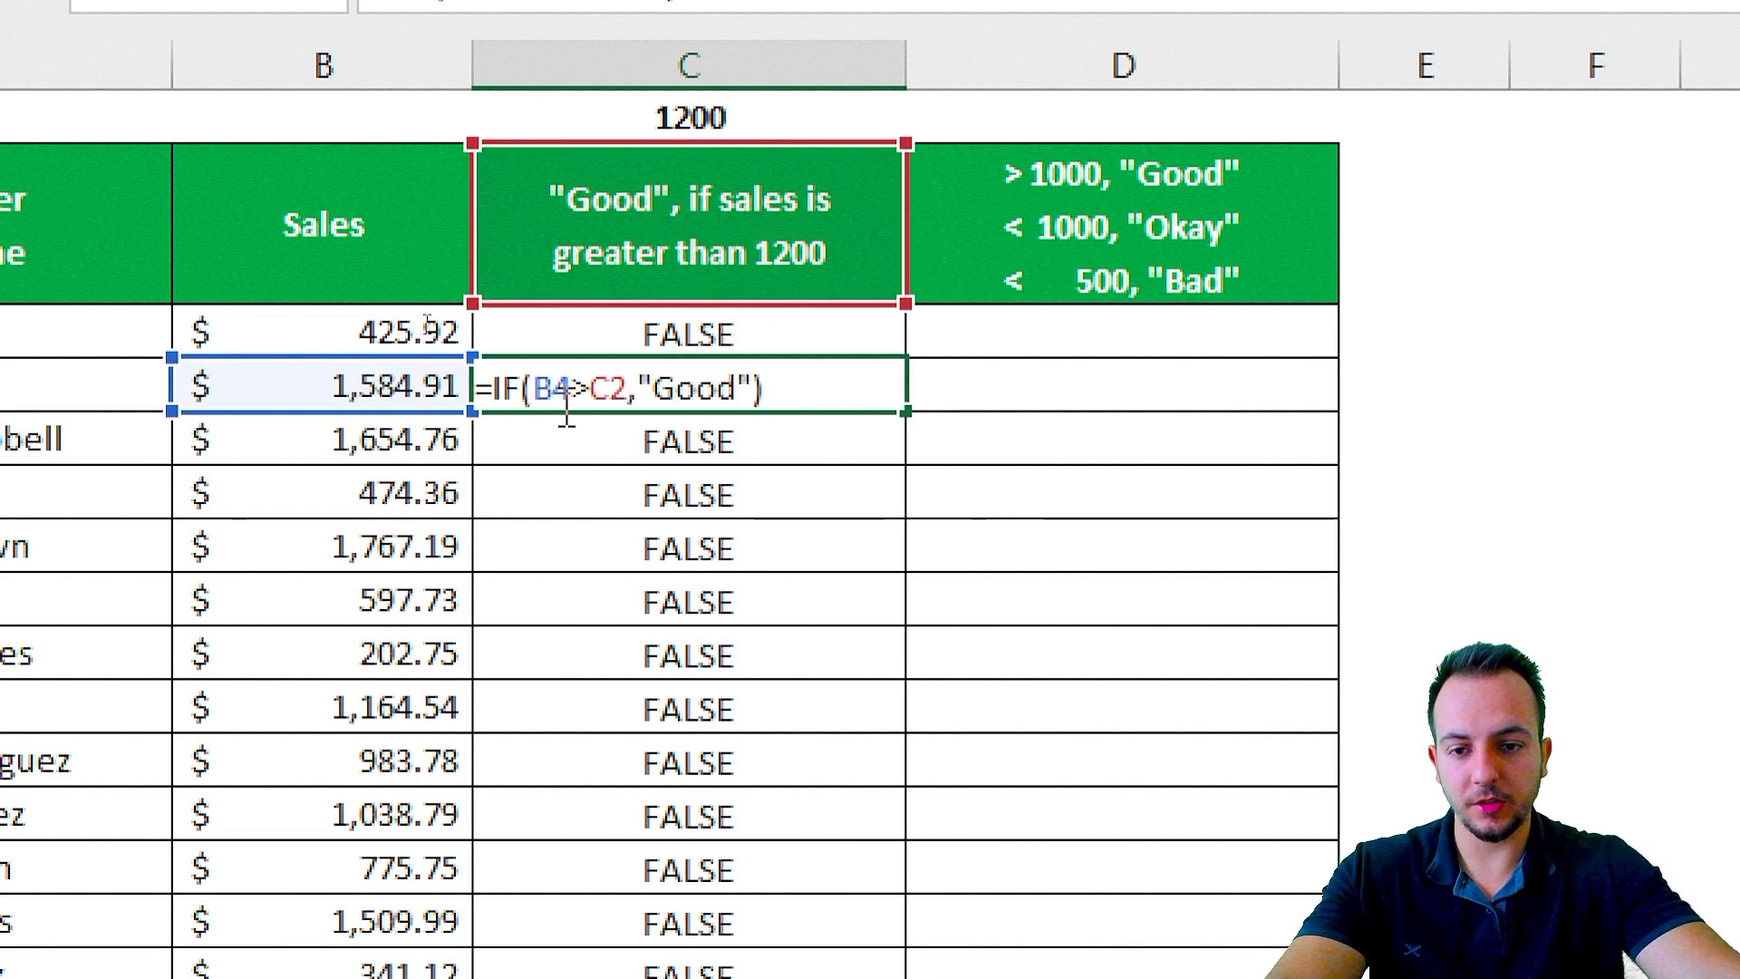
pyautogui.moveTo(587, 389); pyautogui.dragTo(627, 390)
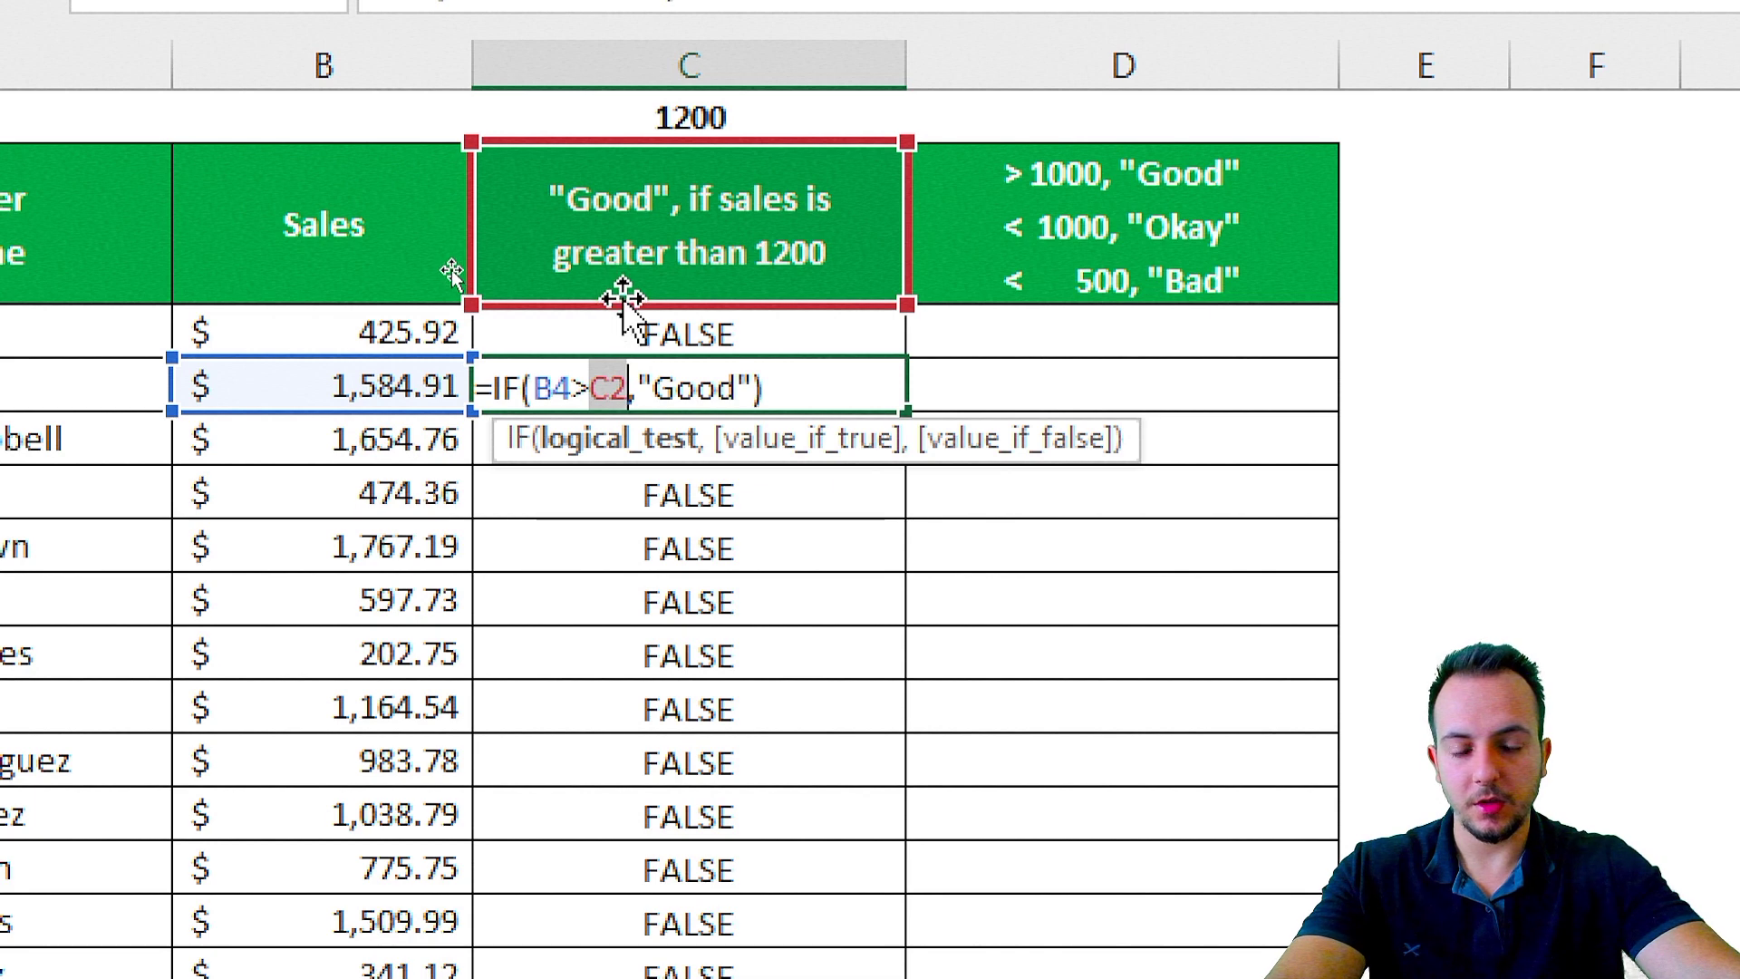
pyautogui.hotkey('ctrl', 'Return')
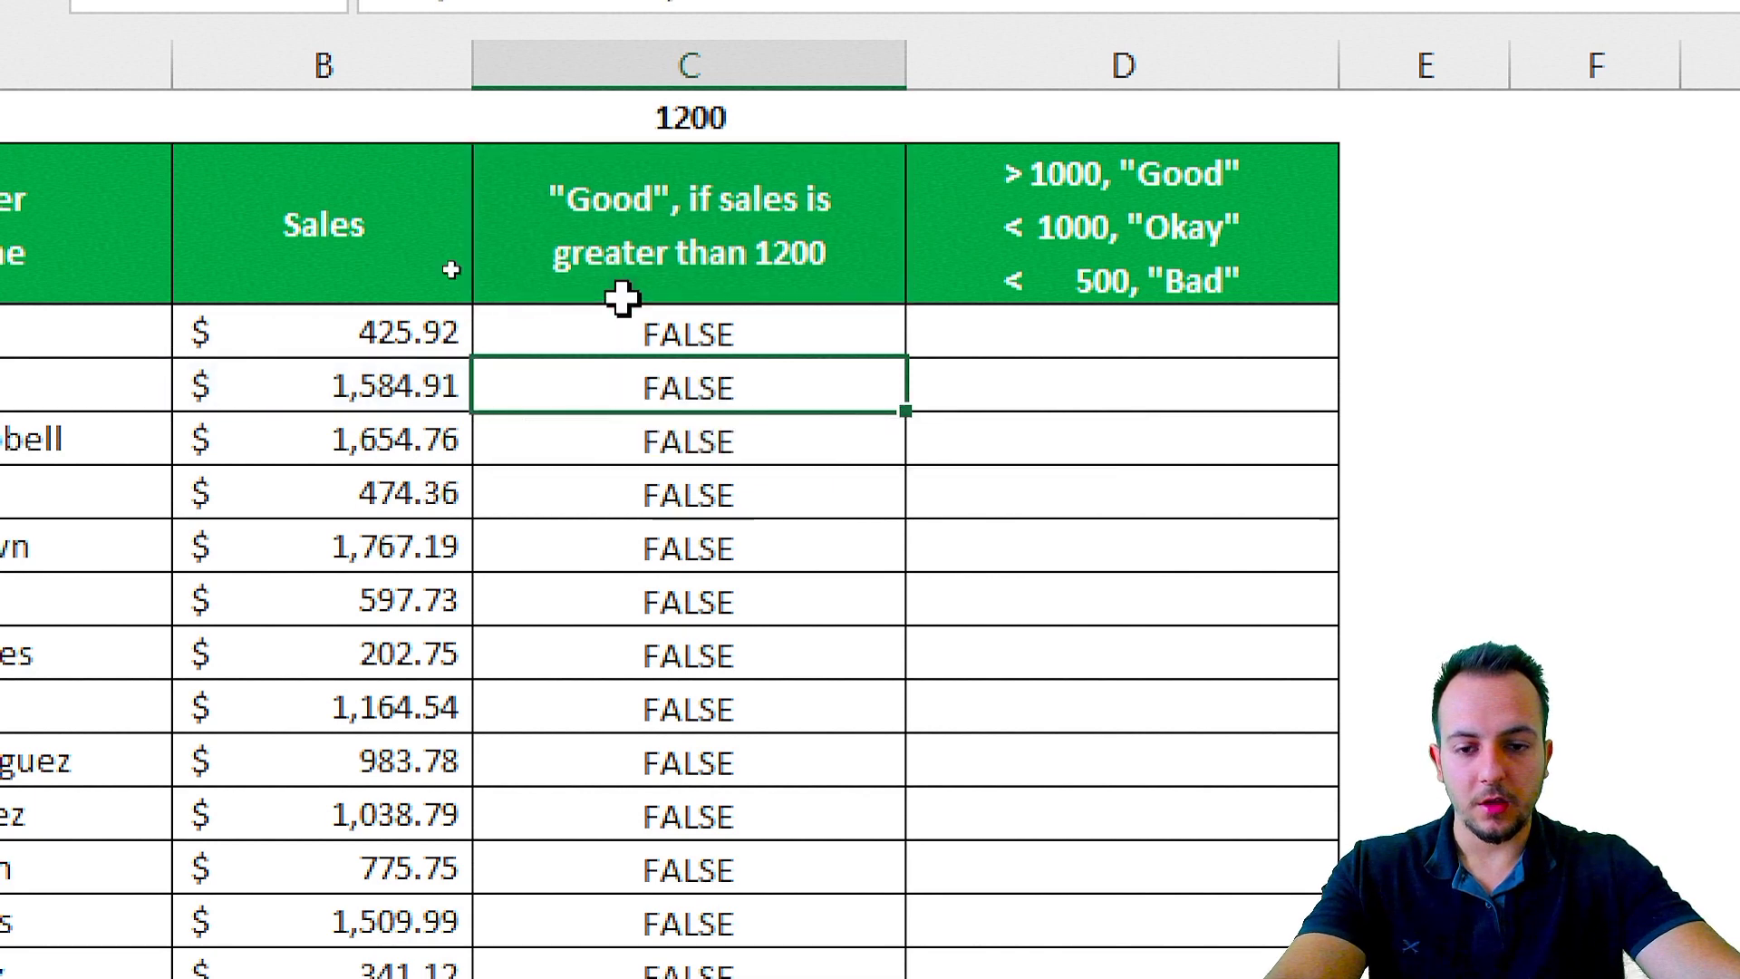
pyautogui.click(770, 494)
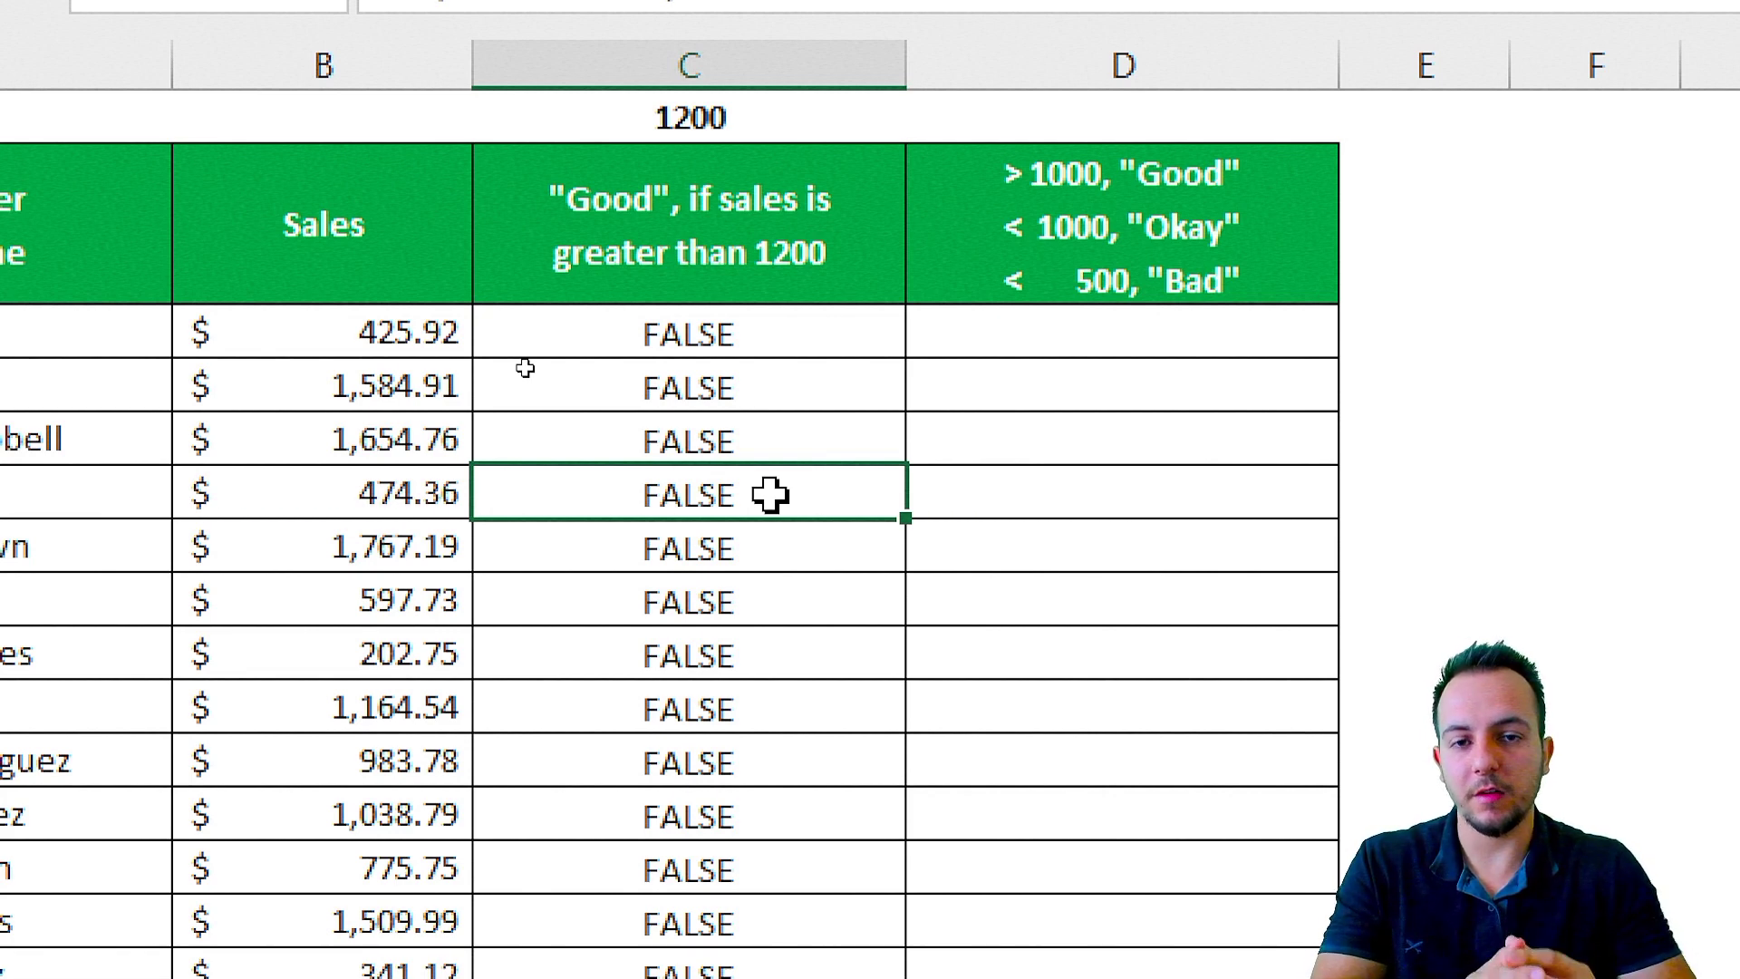
# Make the C1 reference in the C3 formula absolute so it reads =IF(B3>$C$1,"Good")
pyautogui.doubleClick(754, 337)
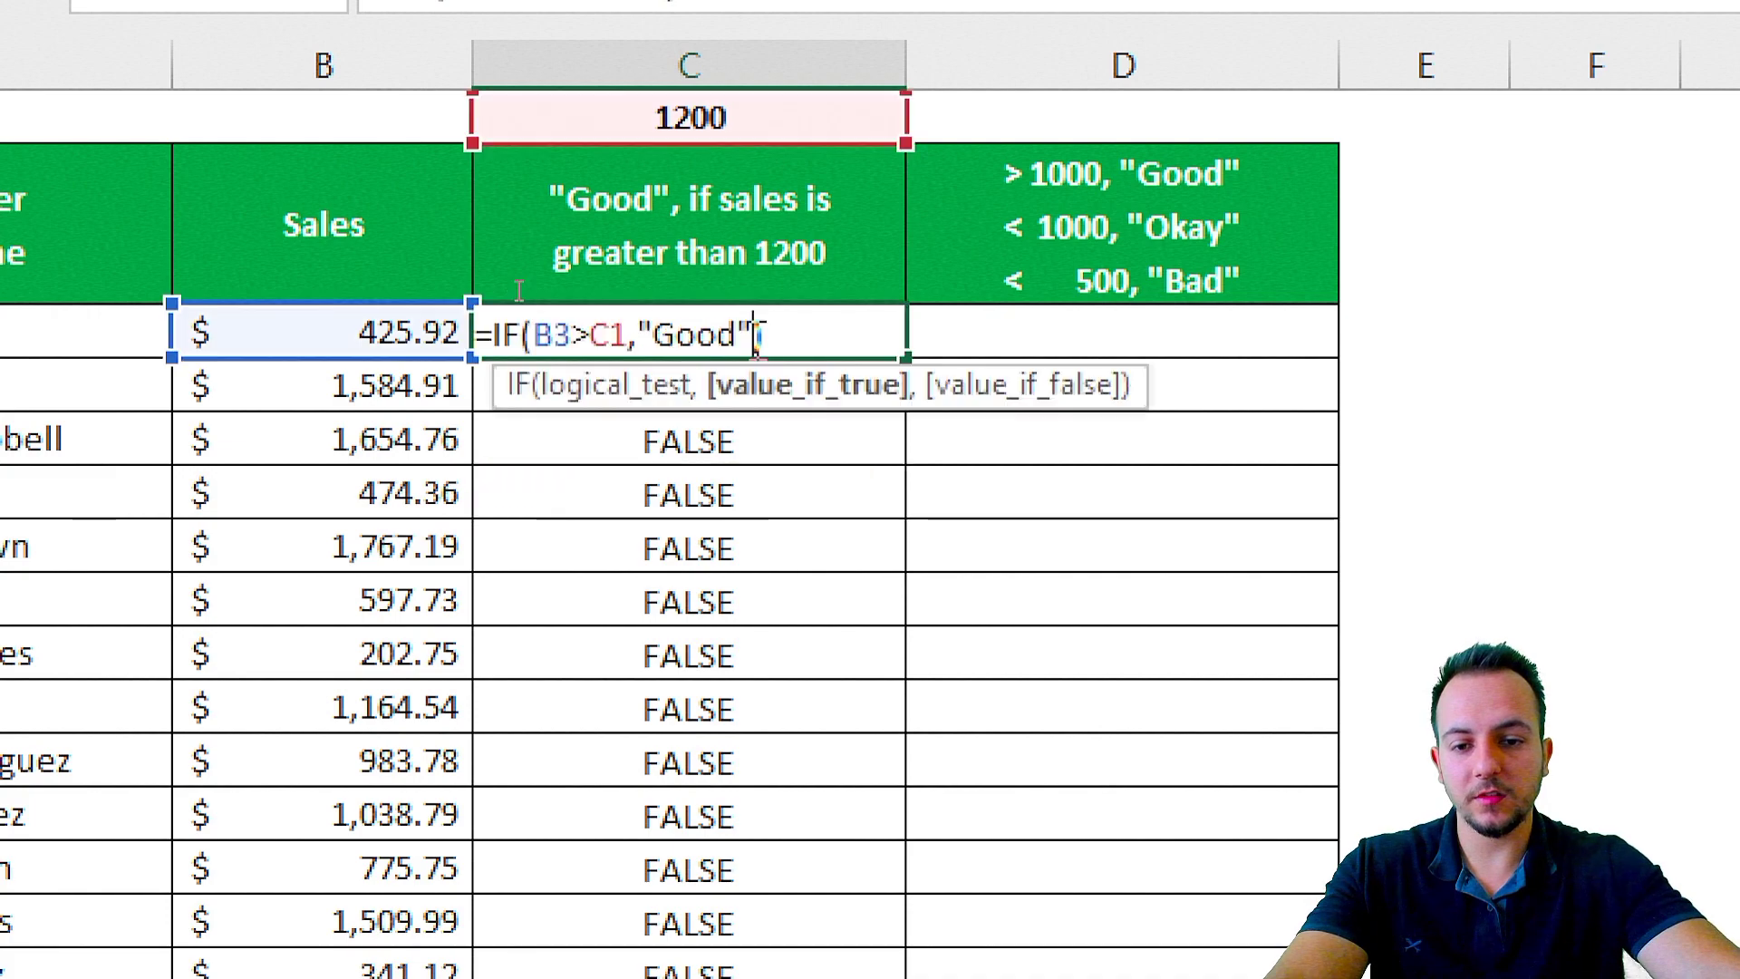
pyautogui.write(')')
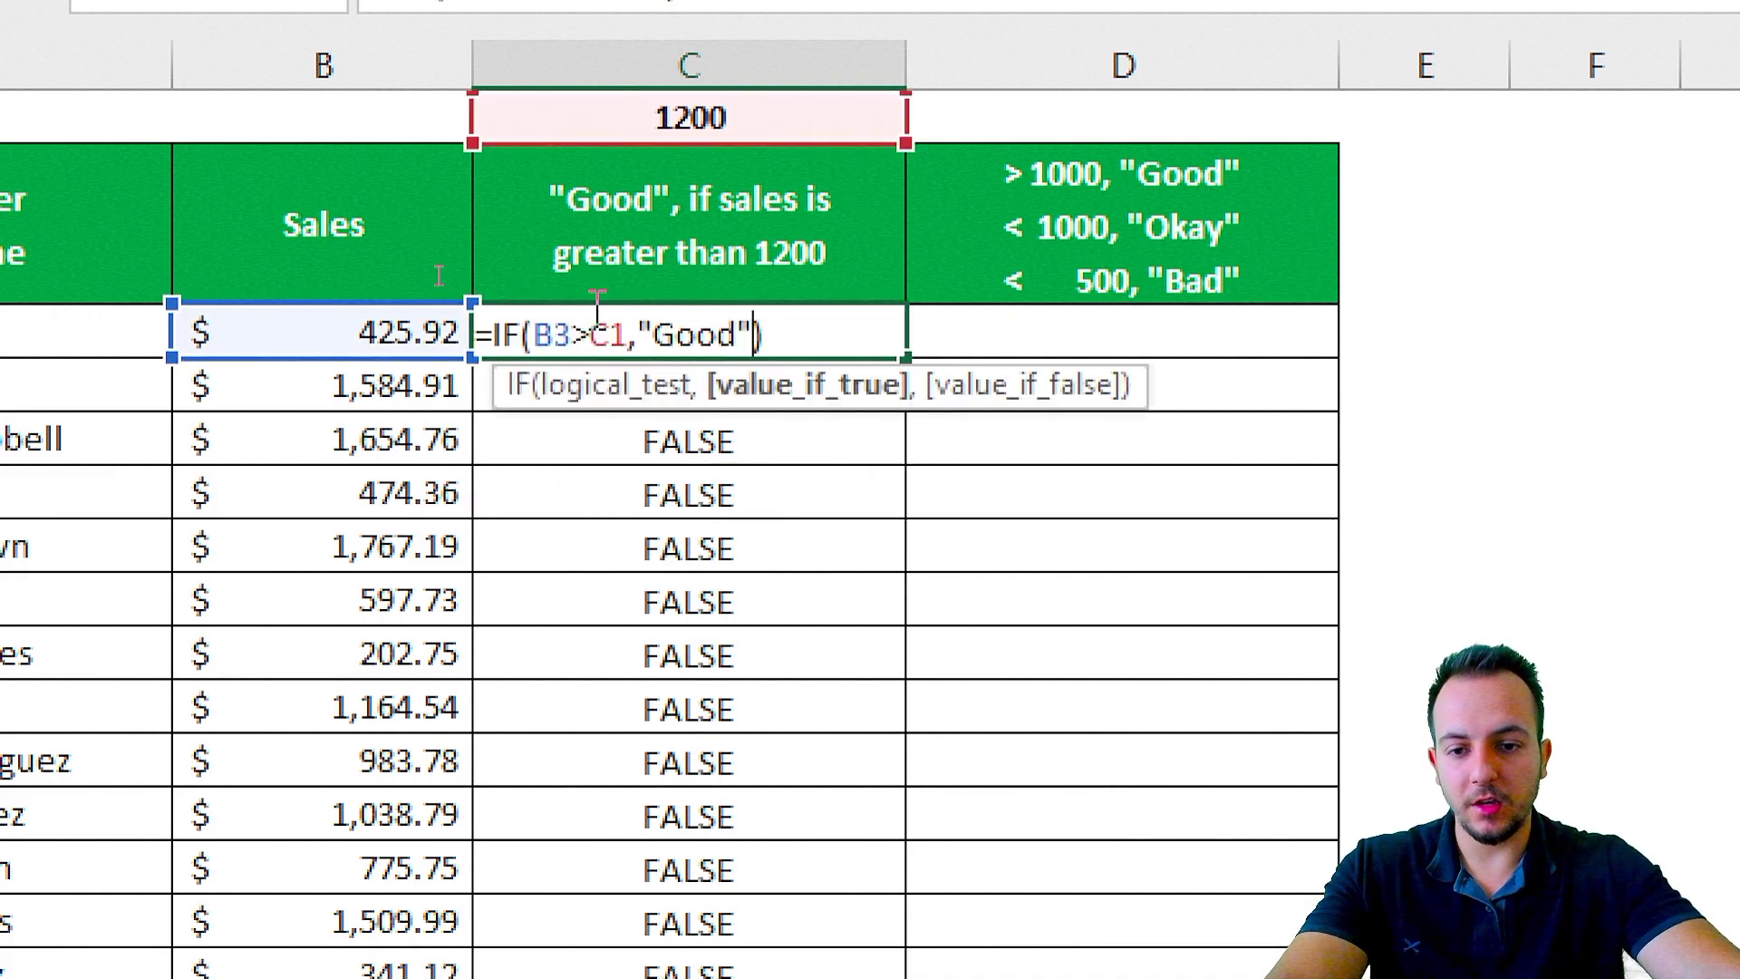
pyautogui.moveTo(590, 336); pyautogui.dragTo(627, 334)
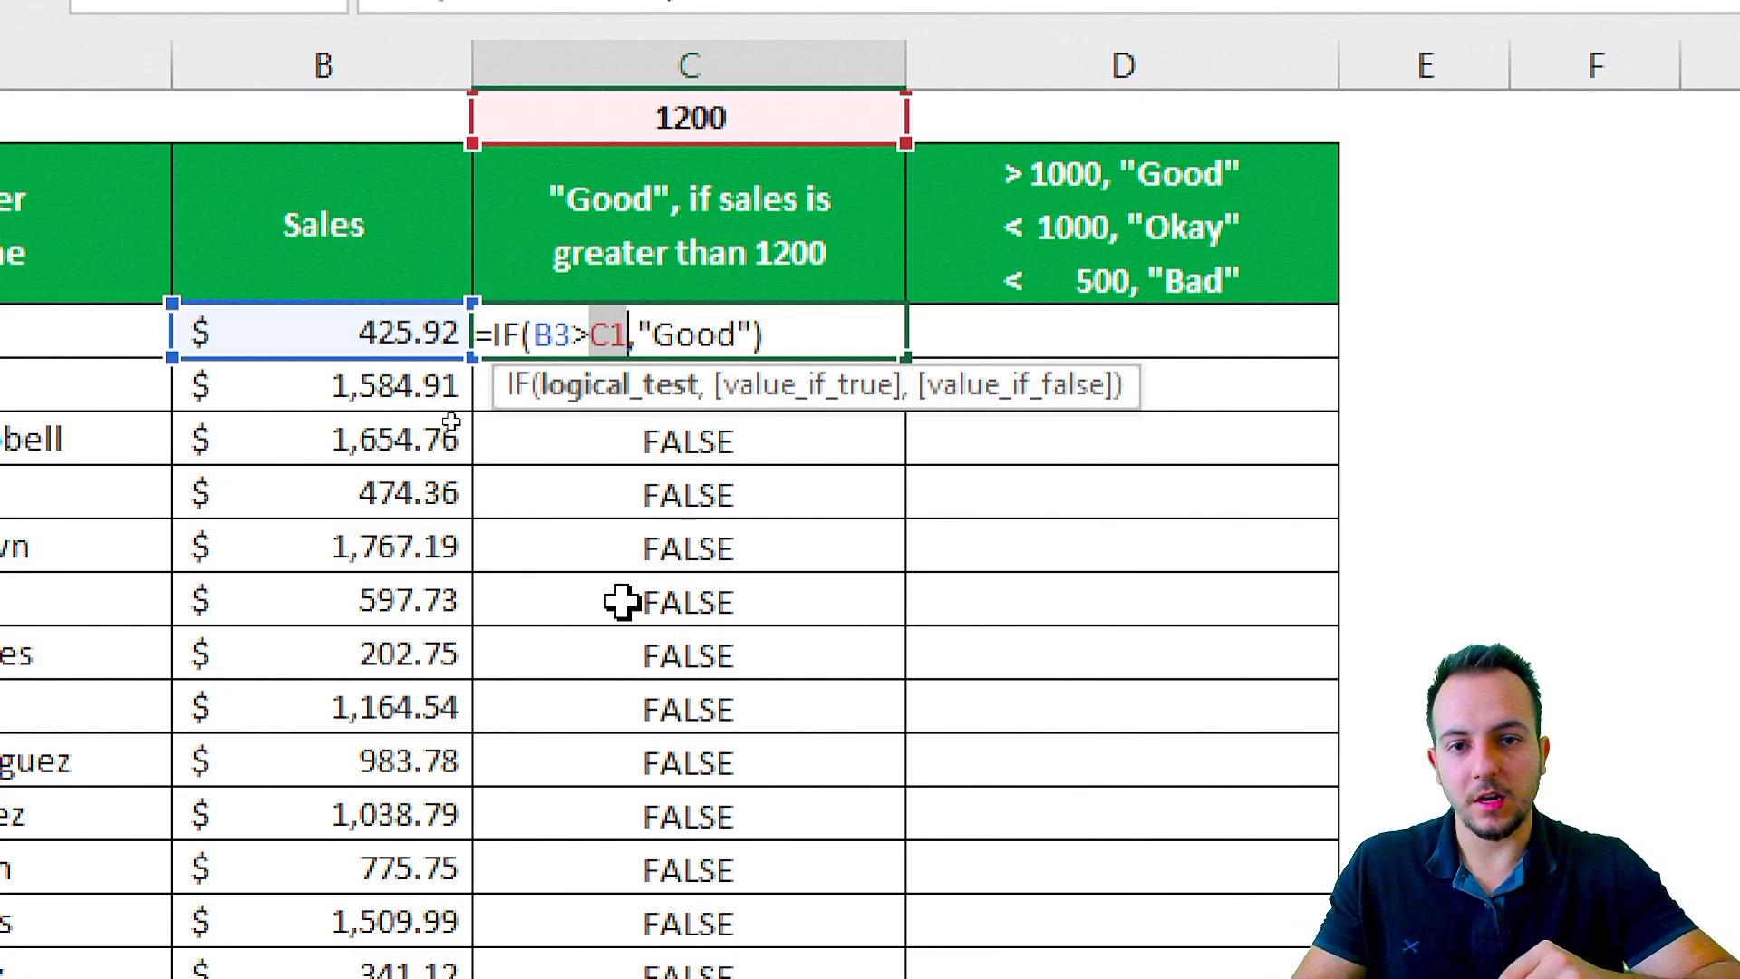
pyautogui.click(610, 335)
pyautogui.click(627, 336)
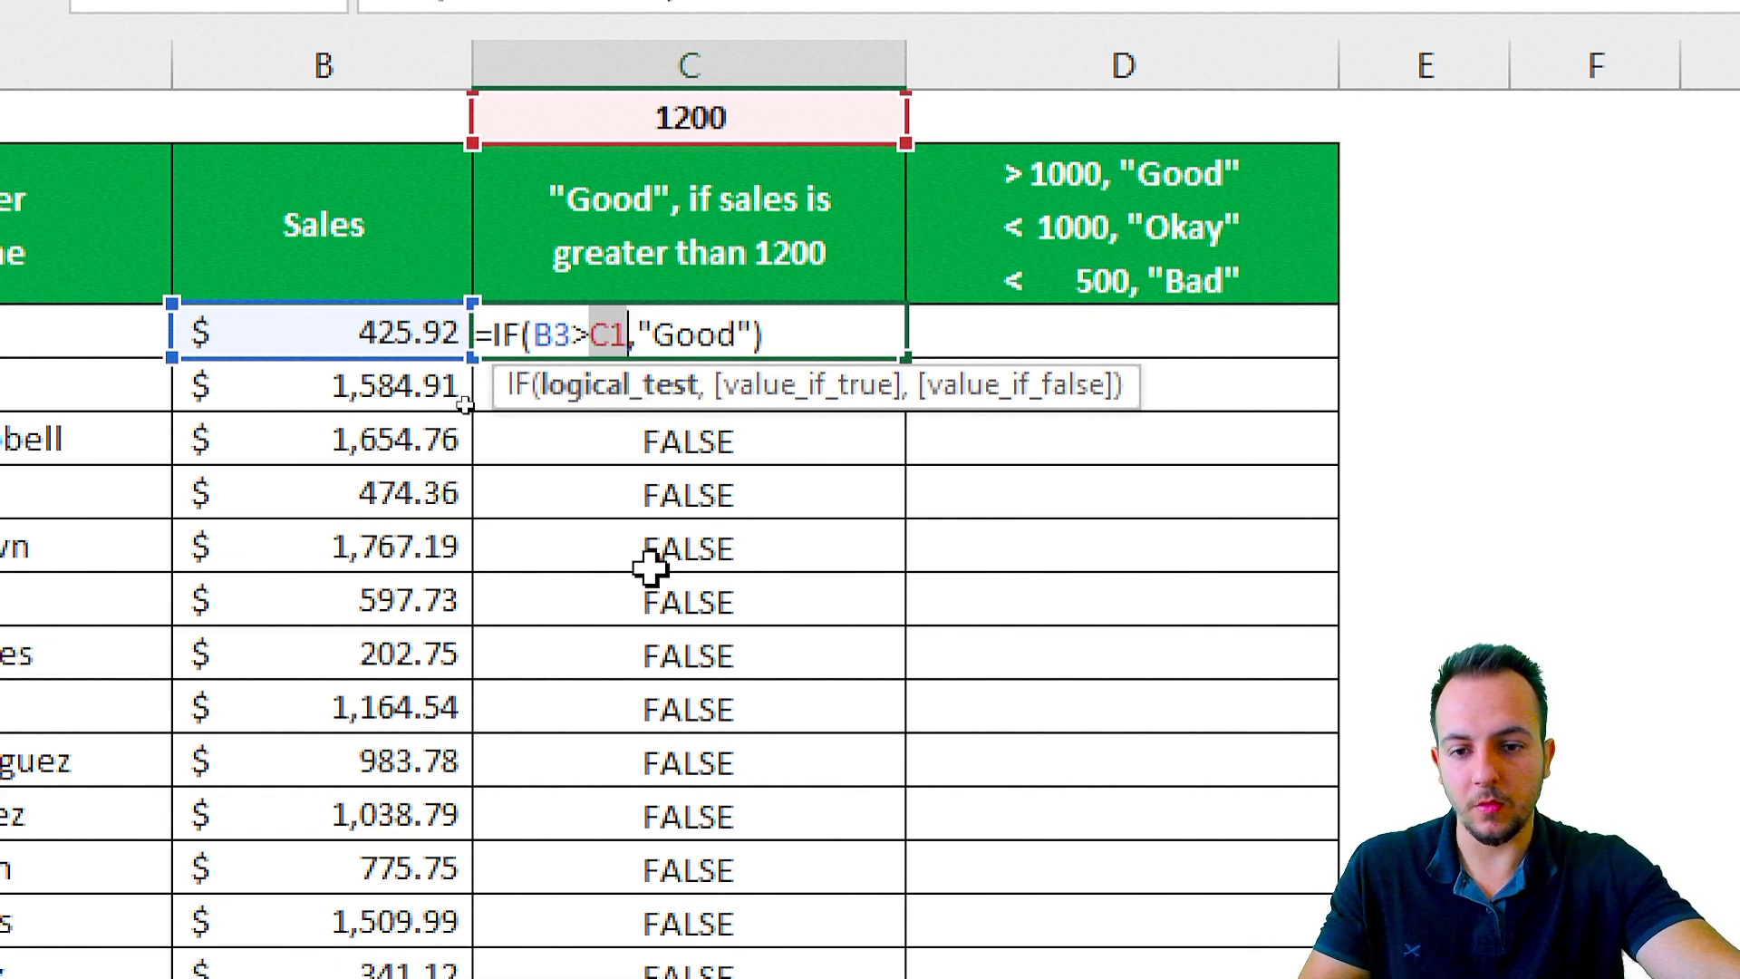
pyautogui.press('F4')
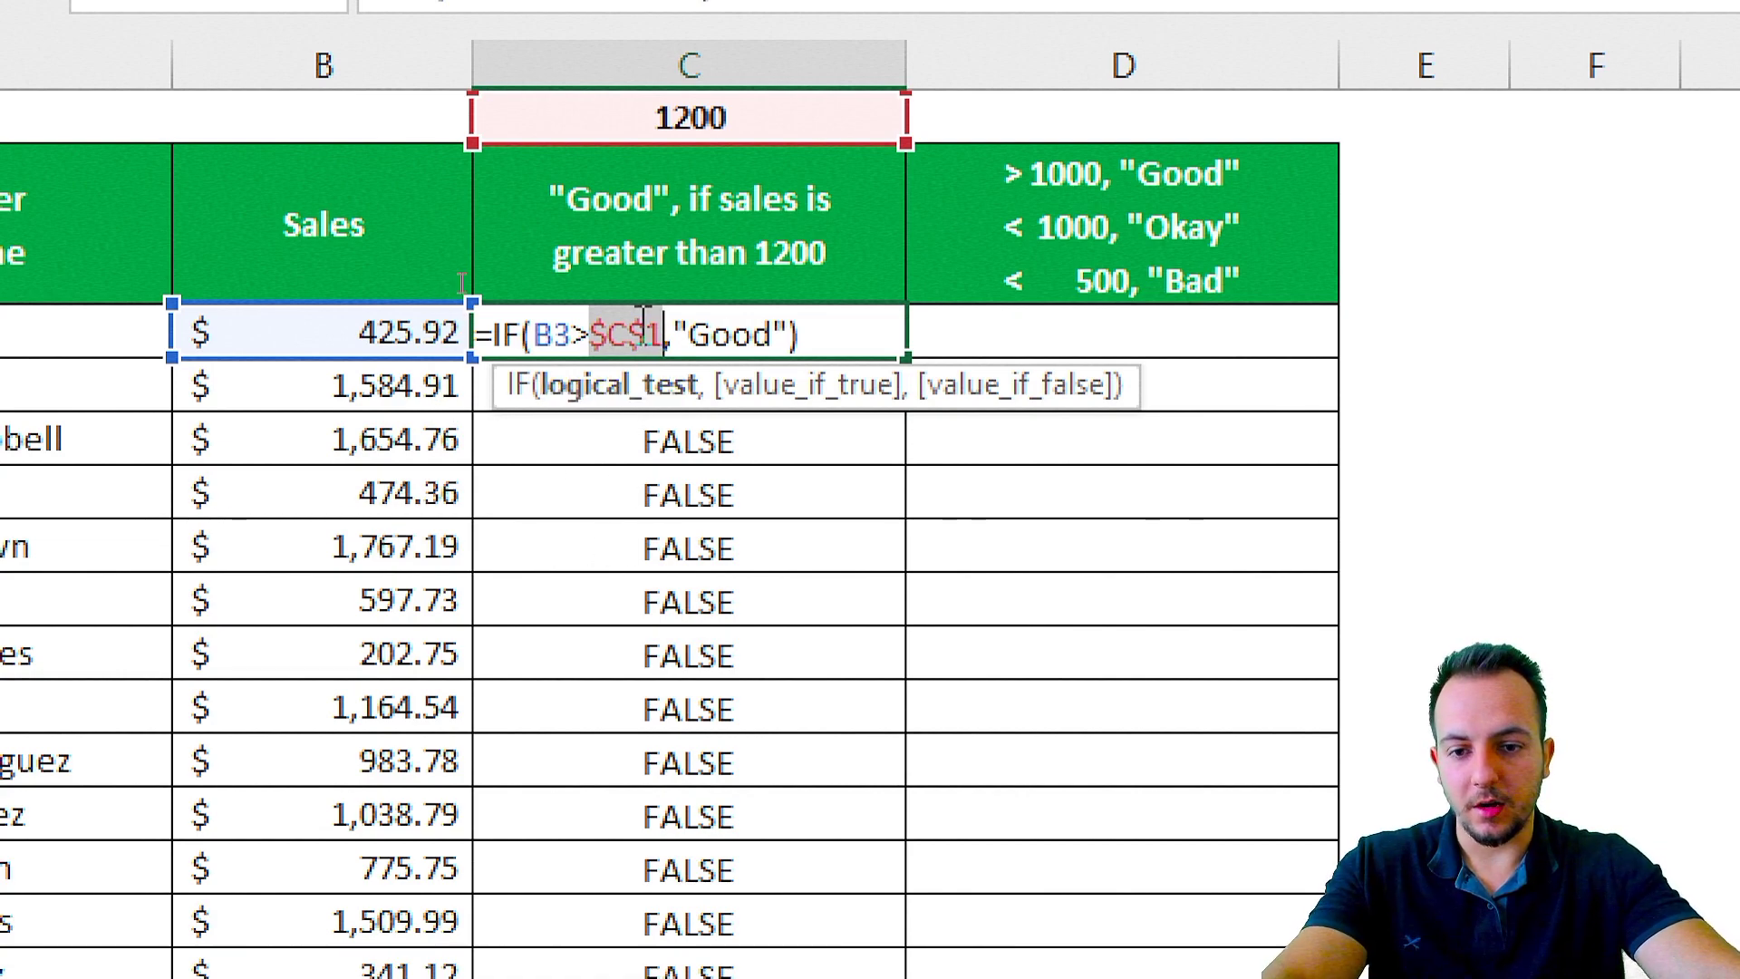
pyautogui.click(680, 331)
pyautogui.moveTo(560, 296); pyautogui.dragTo(684, 368)
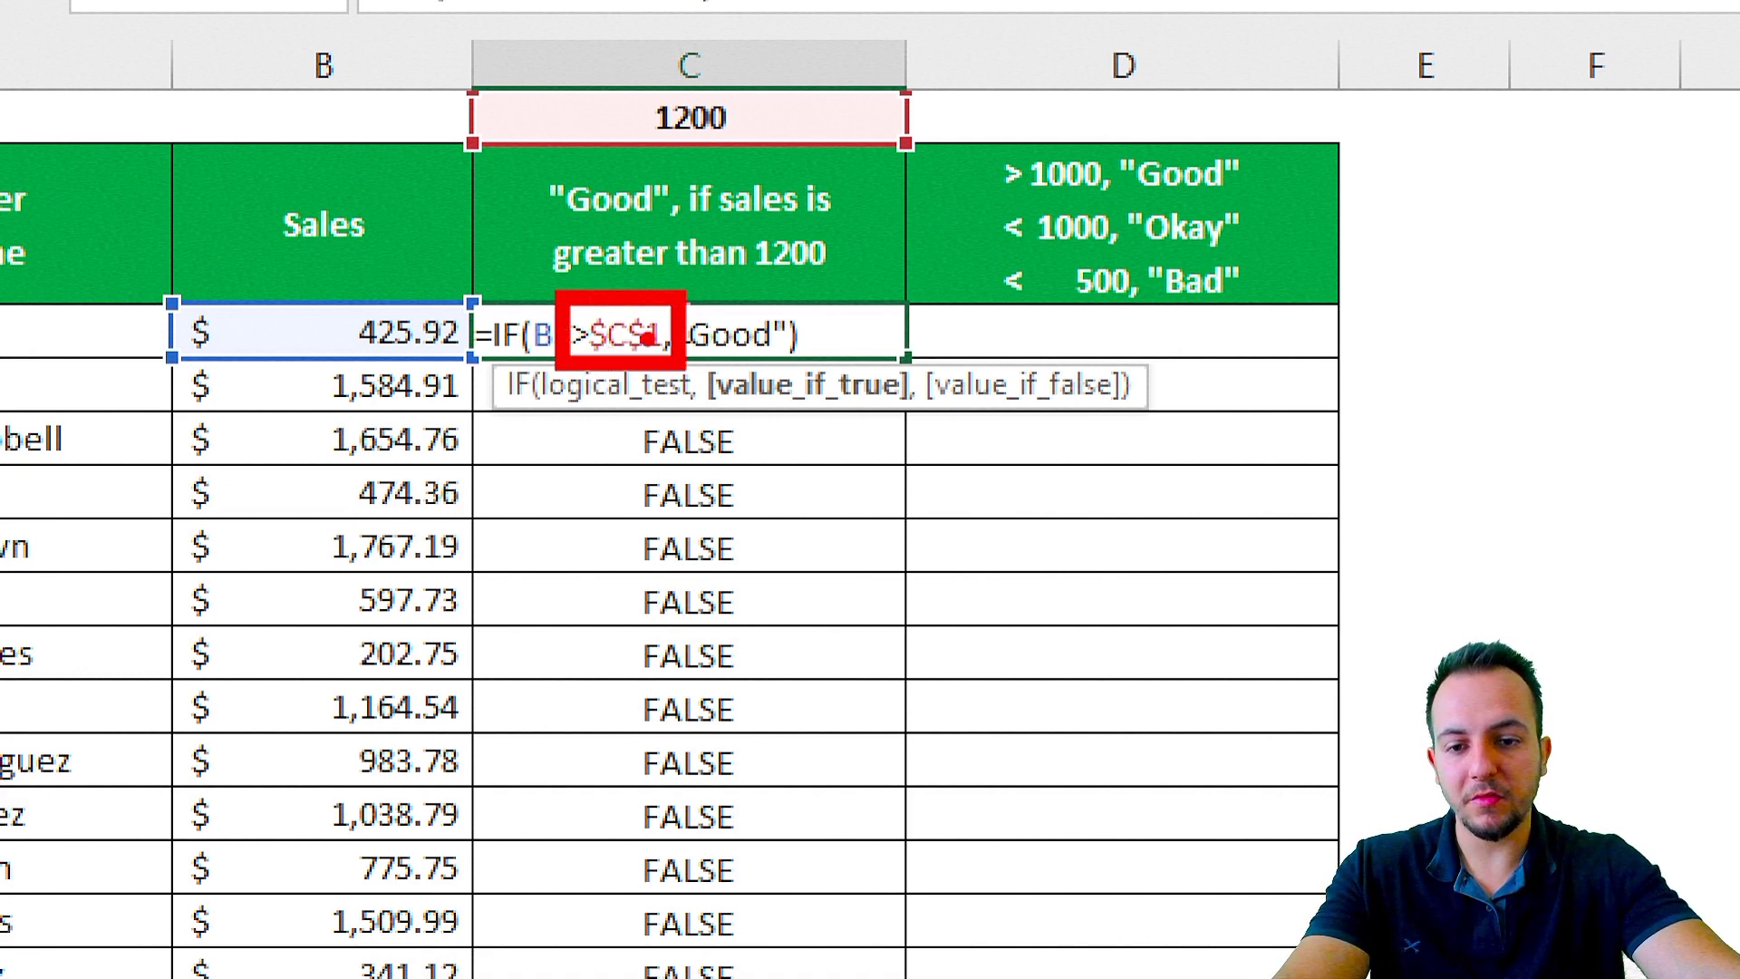
pyautogui.press('Escape')
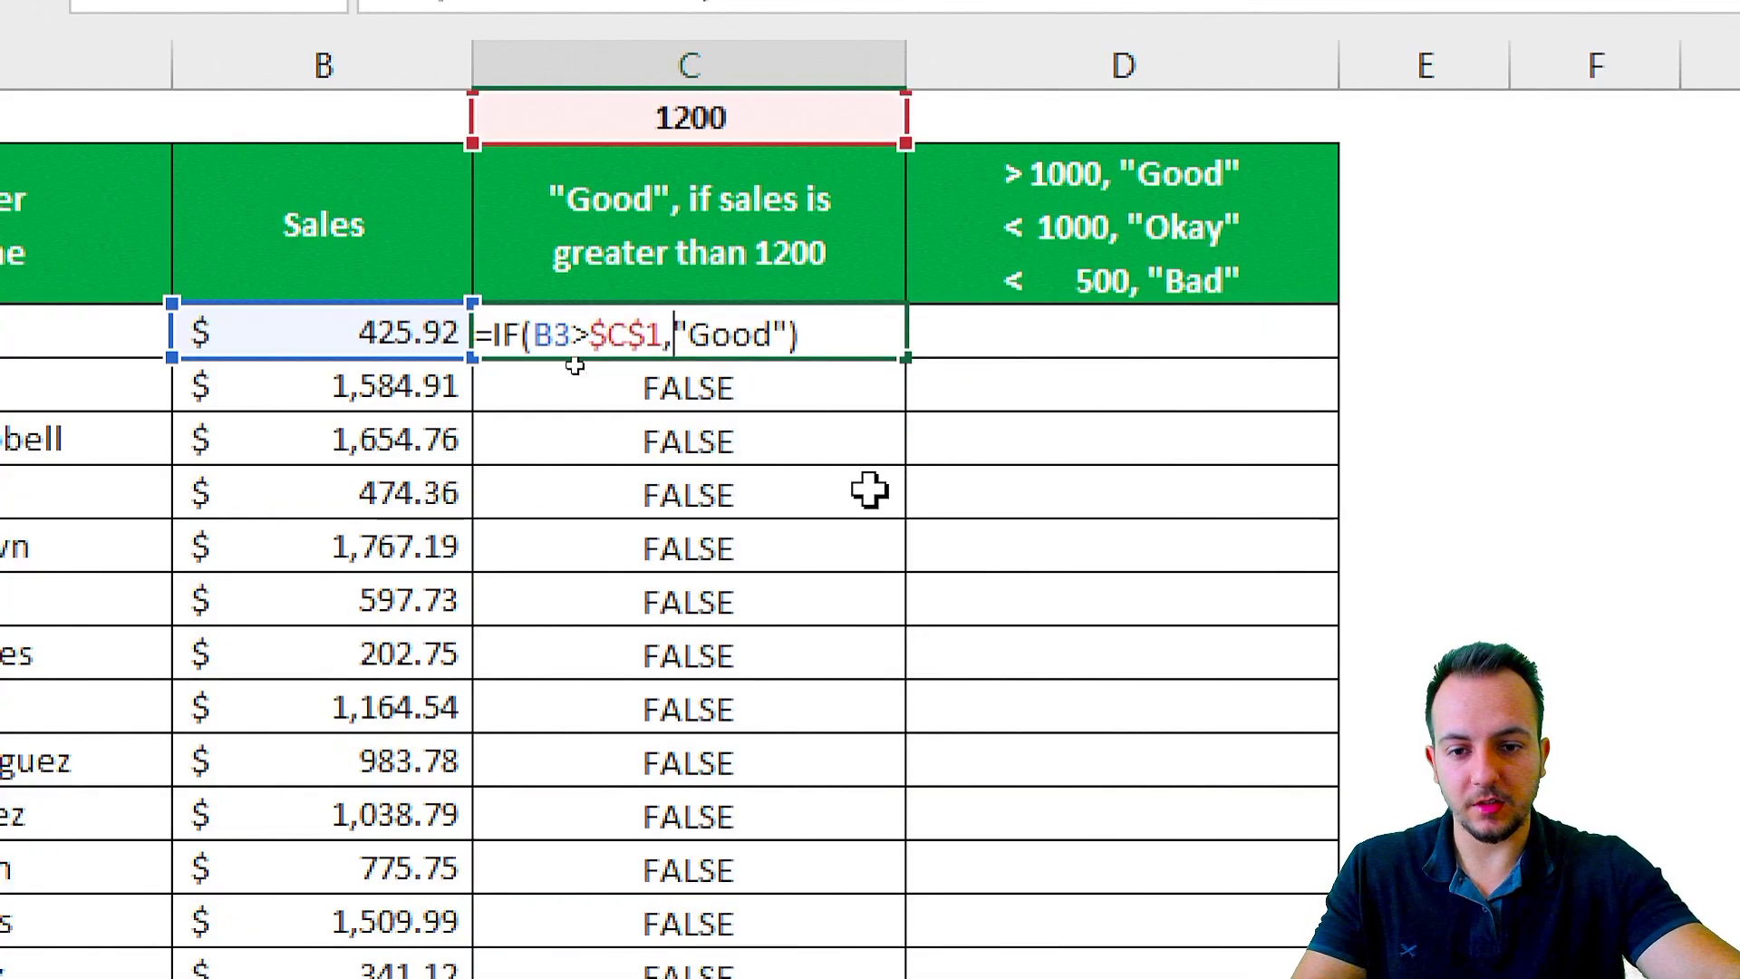
pyautogui.press('Return')
# Fill the C3 formula with the absolute $C$1 reference down column C to the last seller
pyautogui.click(791, 334)
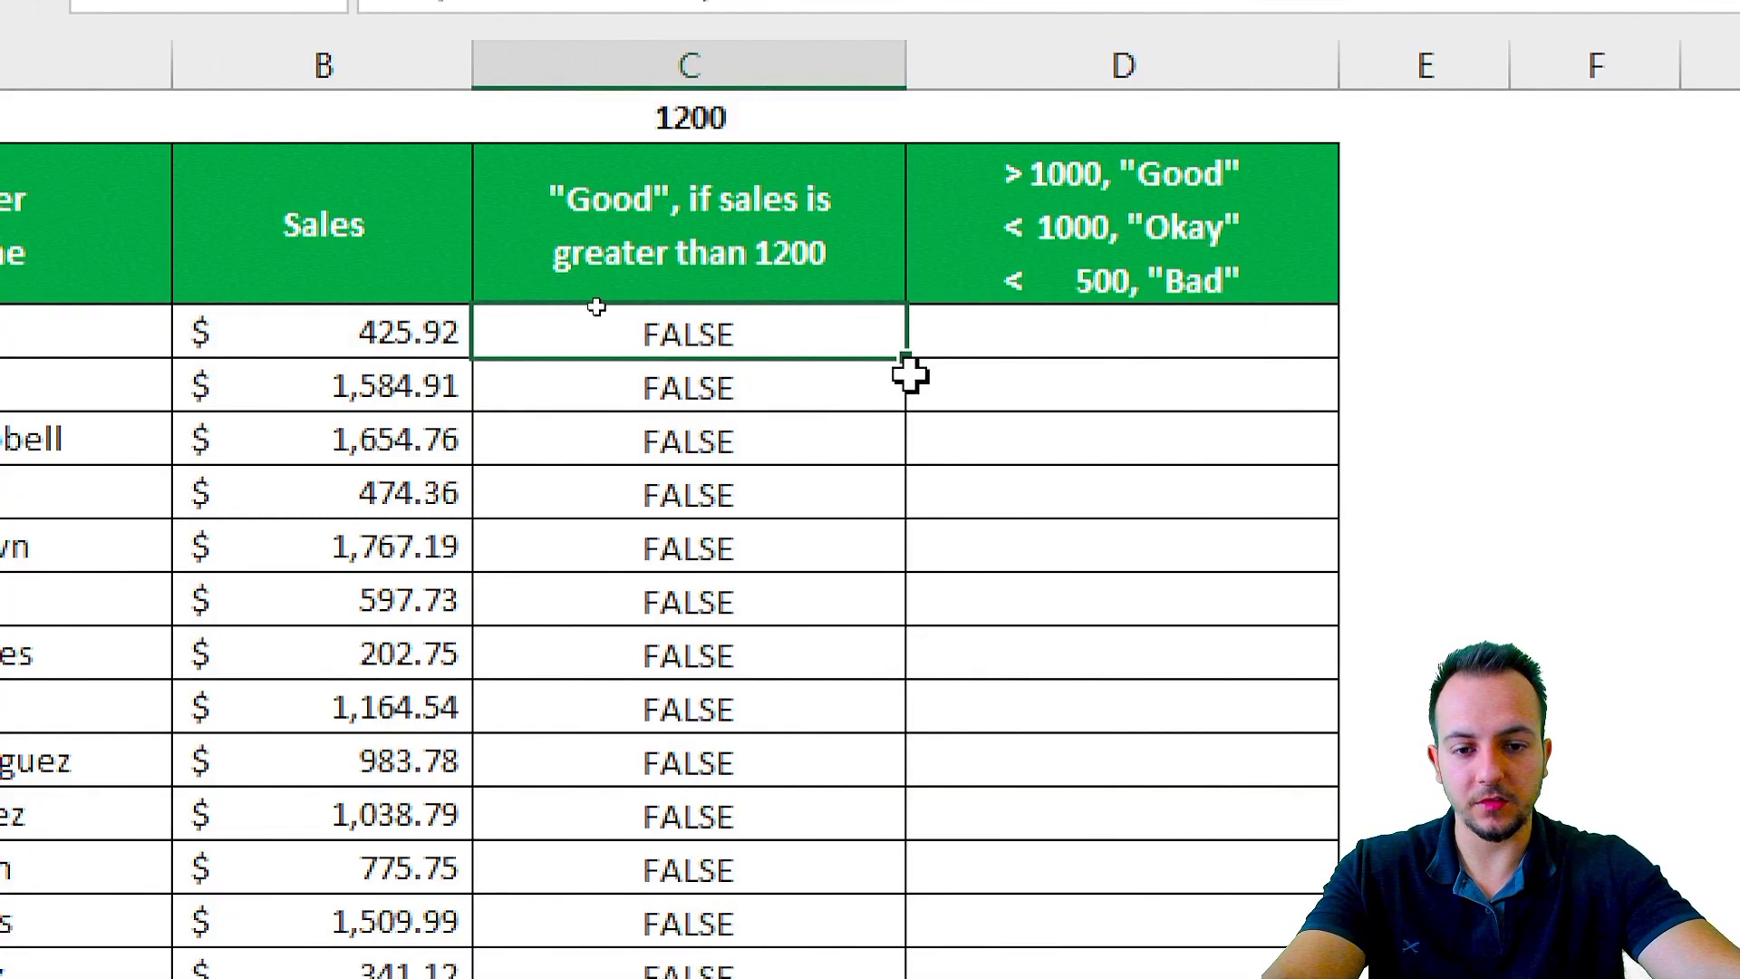
pyautogui.moveTo(902, 355); pyautogui.dragTo(862, 785)
pyautogui.scroll(5, 795, 566)
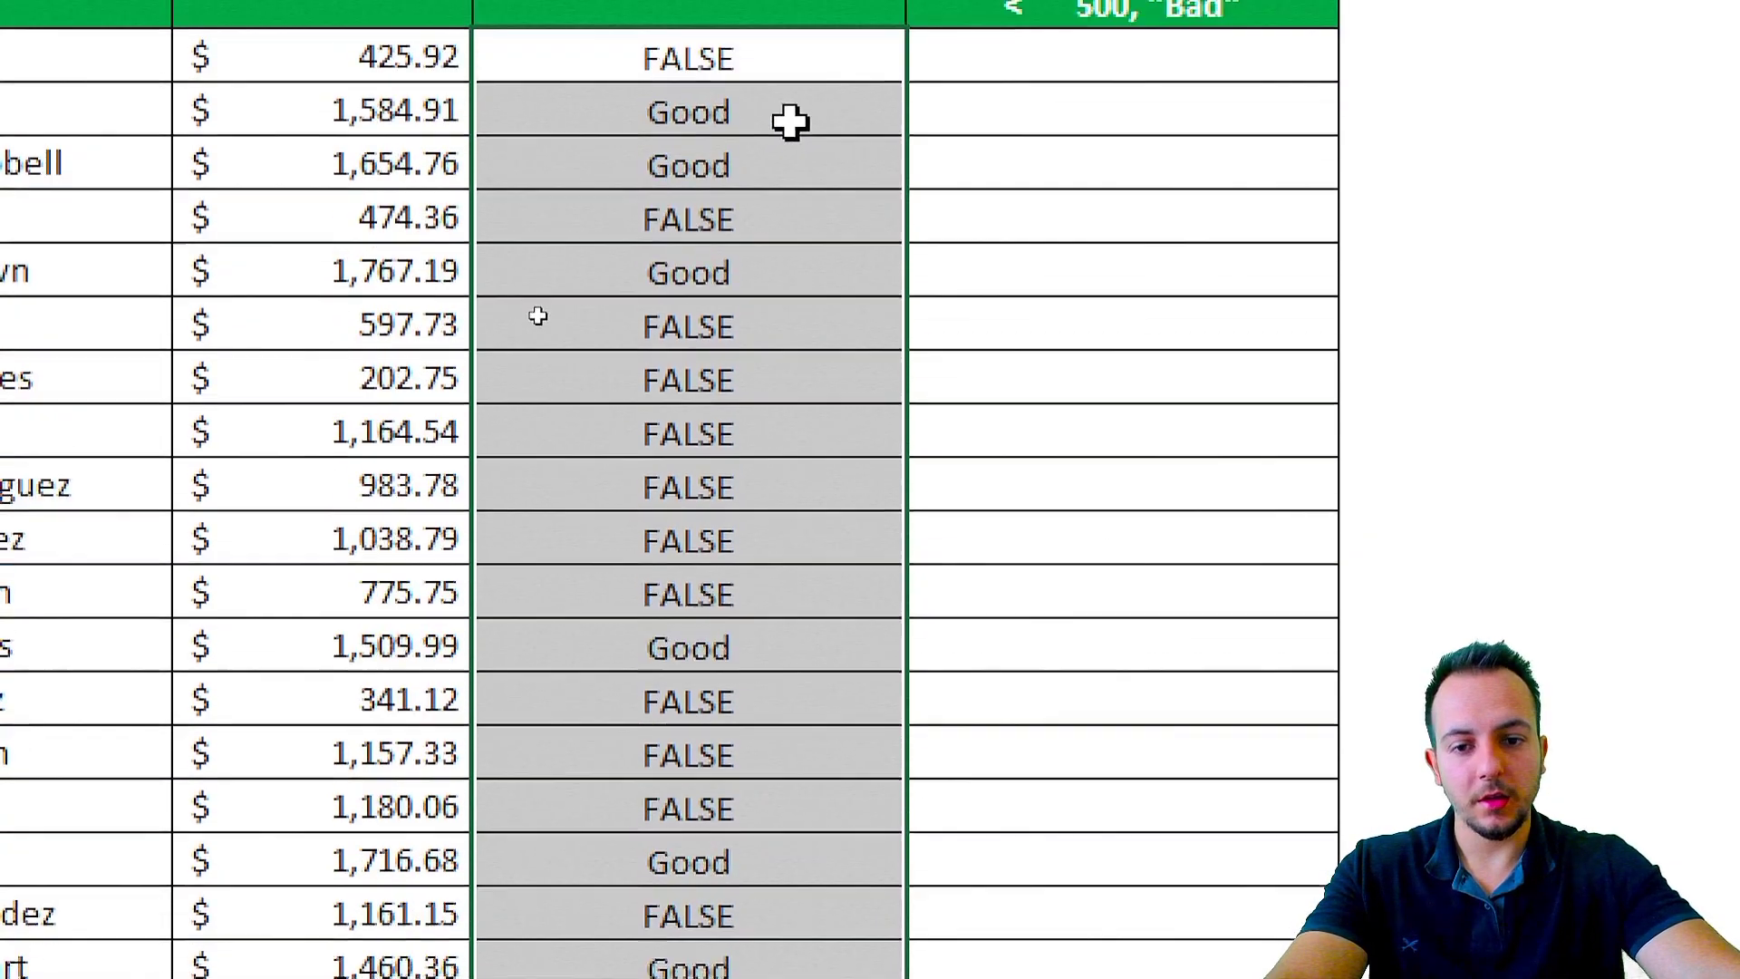
pyautogui.click(789, 426)
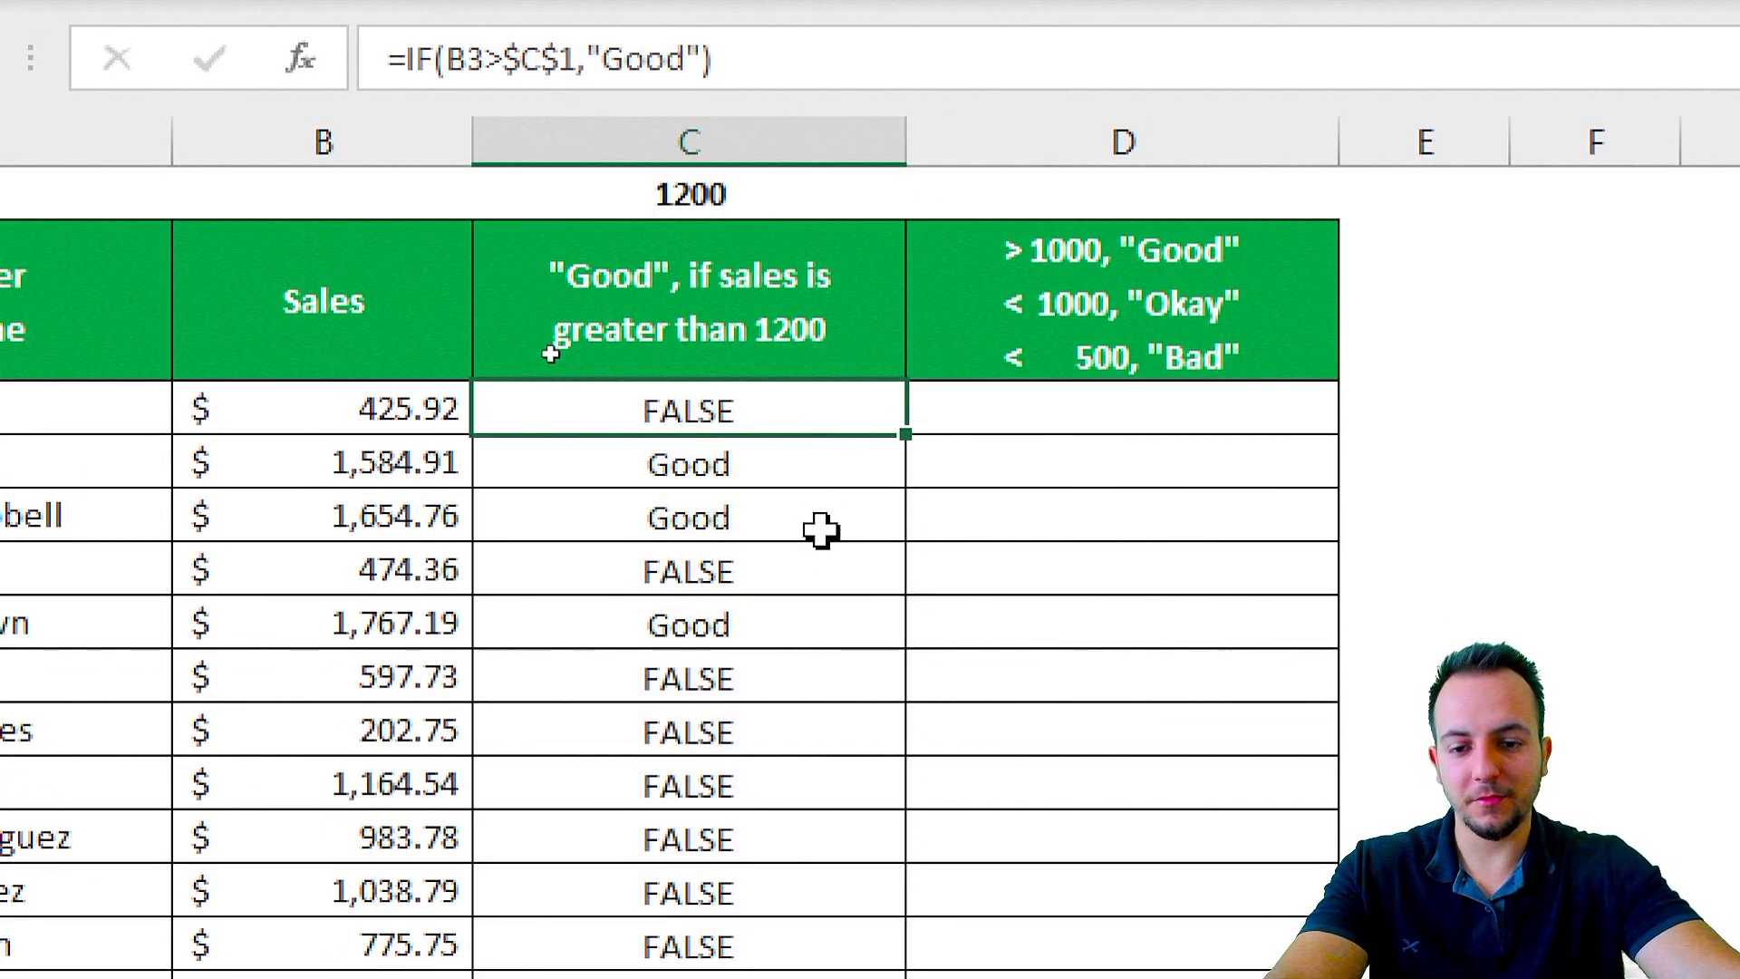
# Compare the Sales figures in rows 4 and 5 with the 1200 threshold and their column C results
pyautogui.hotkey('ctrl', '2')
pyautogui.moveTo(307, 433)
pyautogui.mouseDown()
pyautogui.moveTo(453, 526)
pyautogui.moveTo(646, 412)
pyautogui.mouseUp()
pyautogui.moveTo(745, 357); pyautogui.dragTo(852, 359)
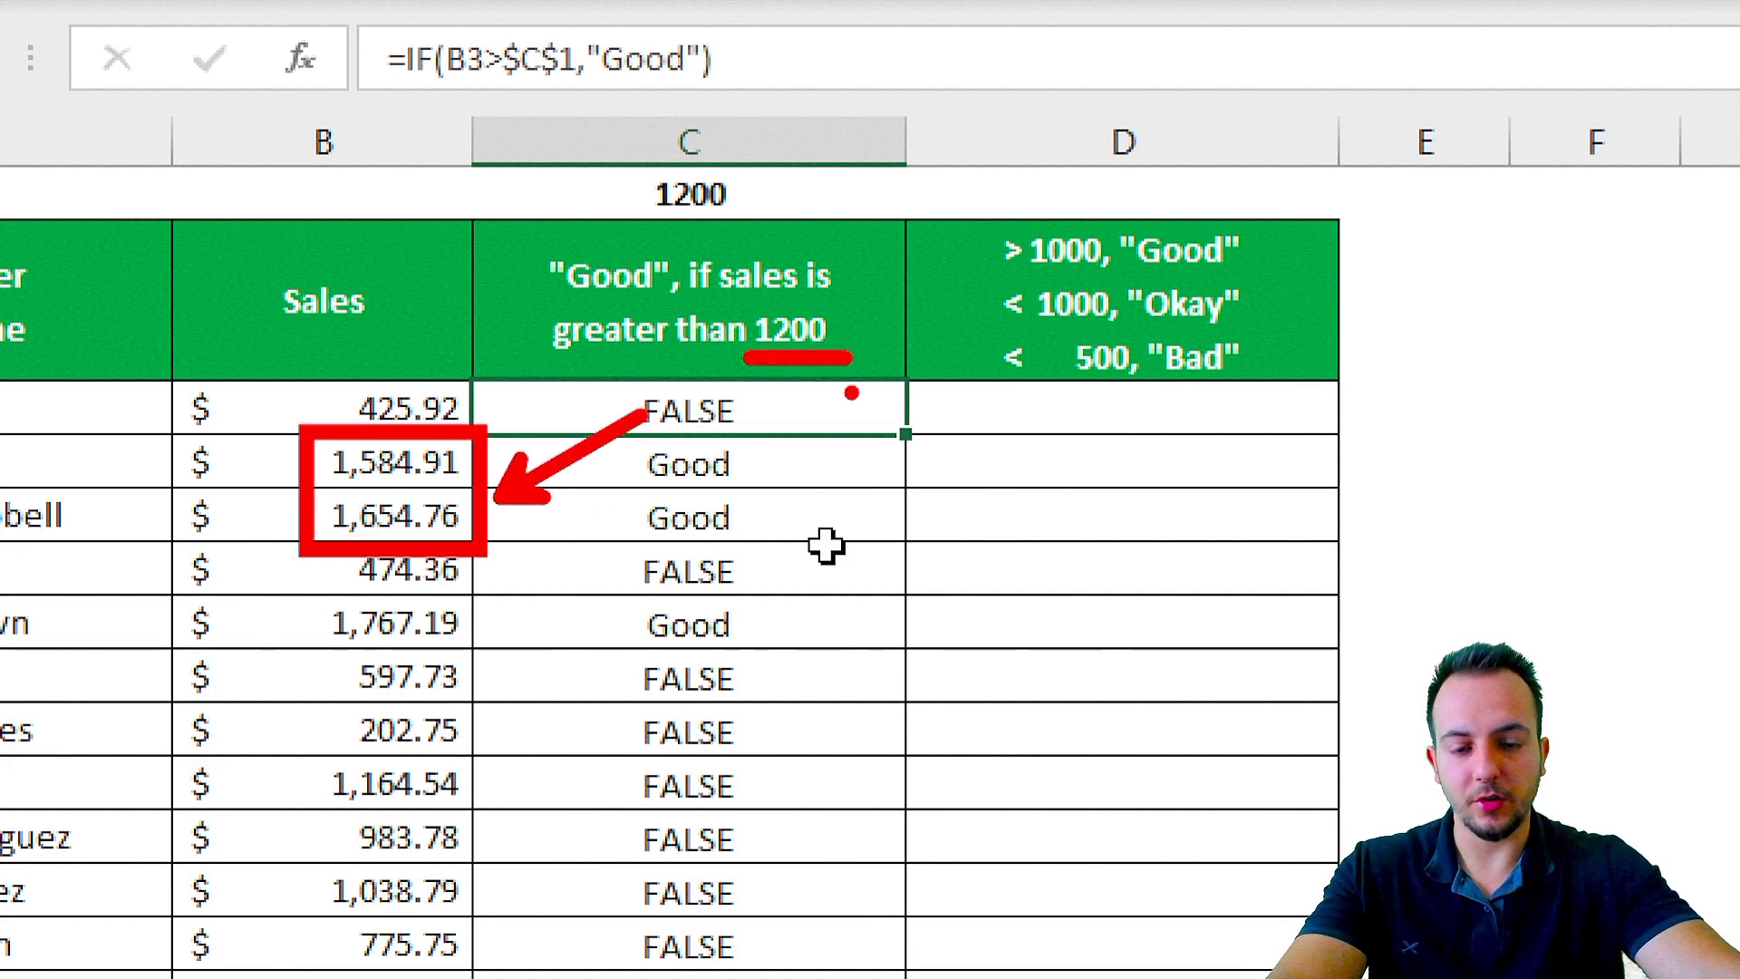
pyautogui.moveTo(623, 431); pyautogui.dragTo(745, 547)
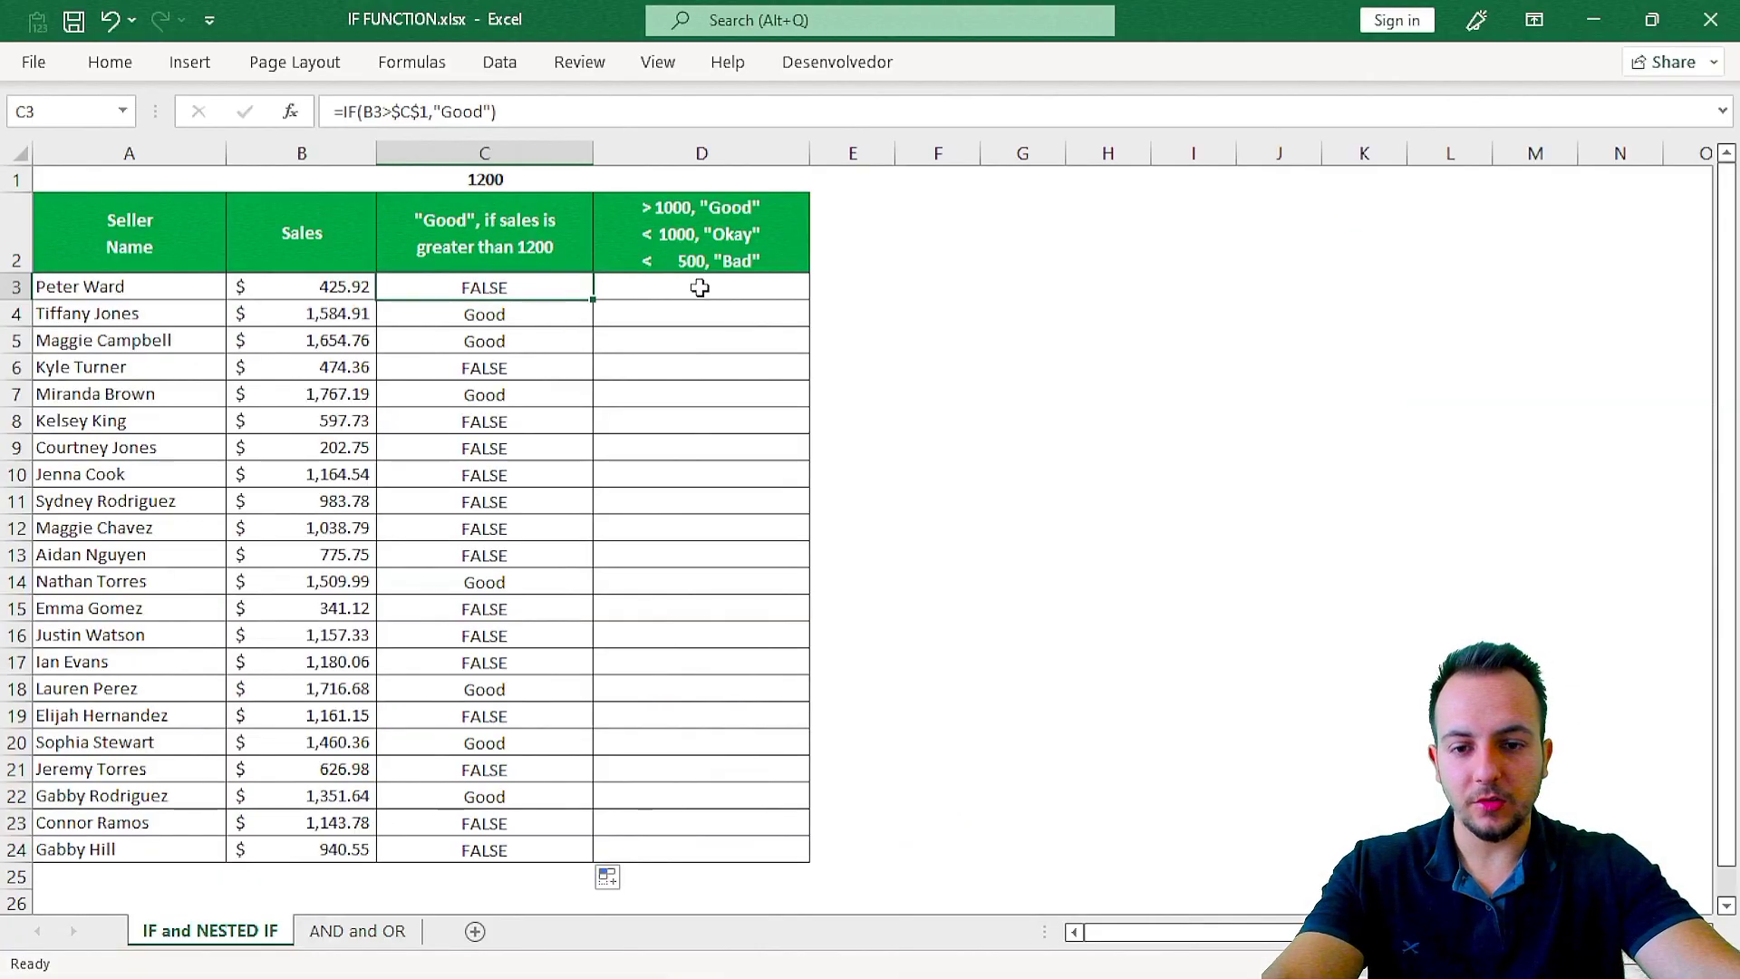
# Review the value_if_true and value_if_false arguments of the IF formula in C3
pyautogui.click(1119, 402)
pyautogui.click(757, 143)
pyautogui.click(680, 287)
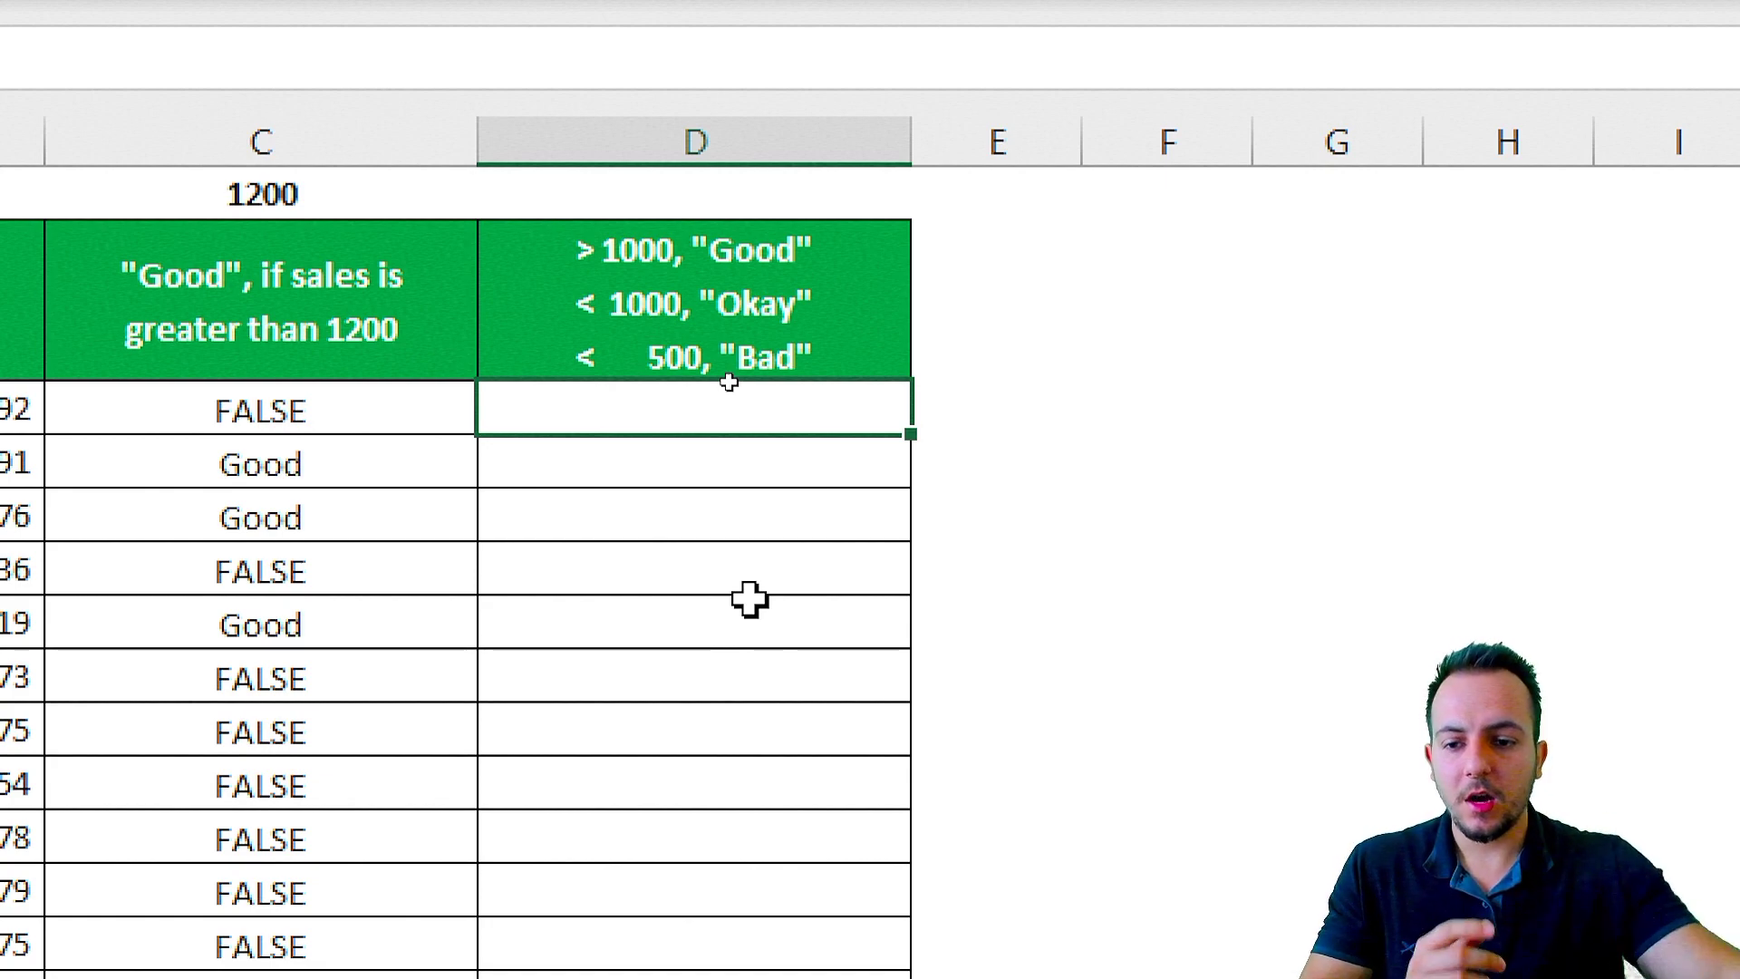
pyautogui.doubleClick(309, 410)
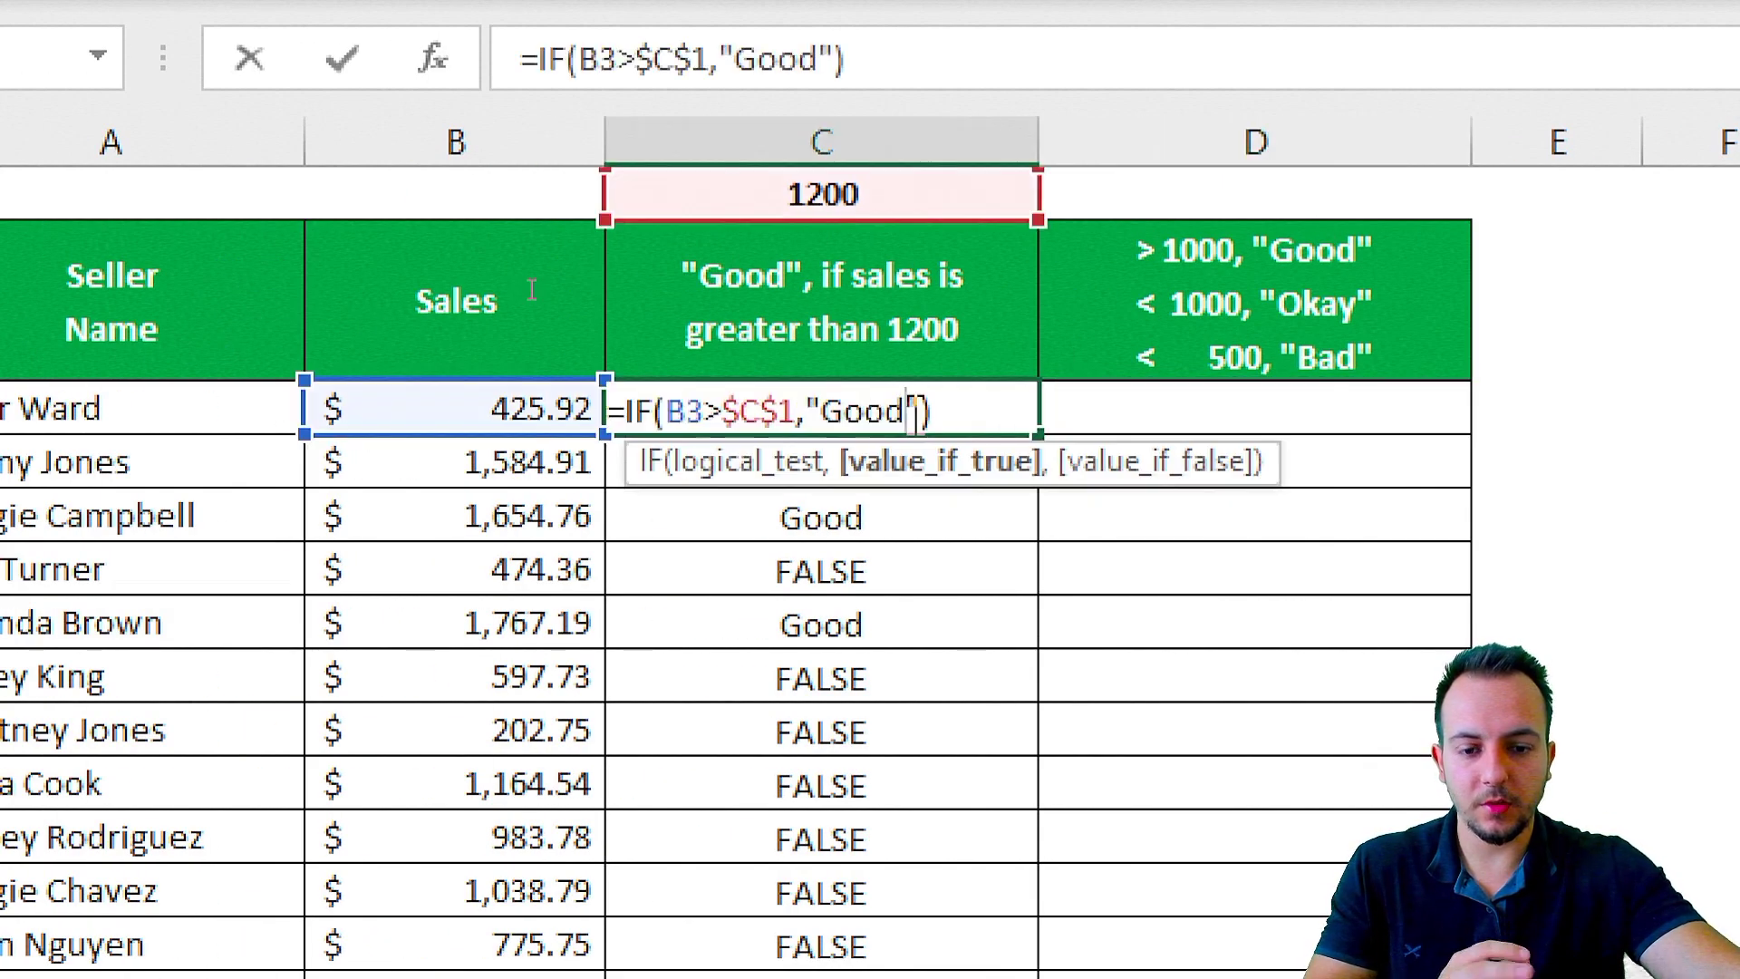
pyautogui.click(964, 405)
pyautogui.click(907, 408)
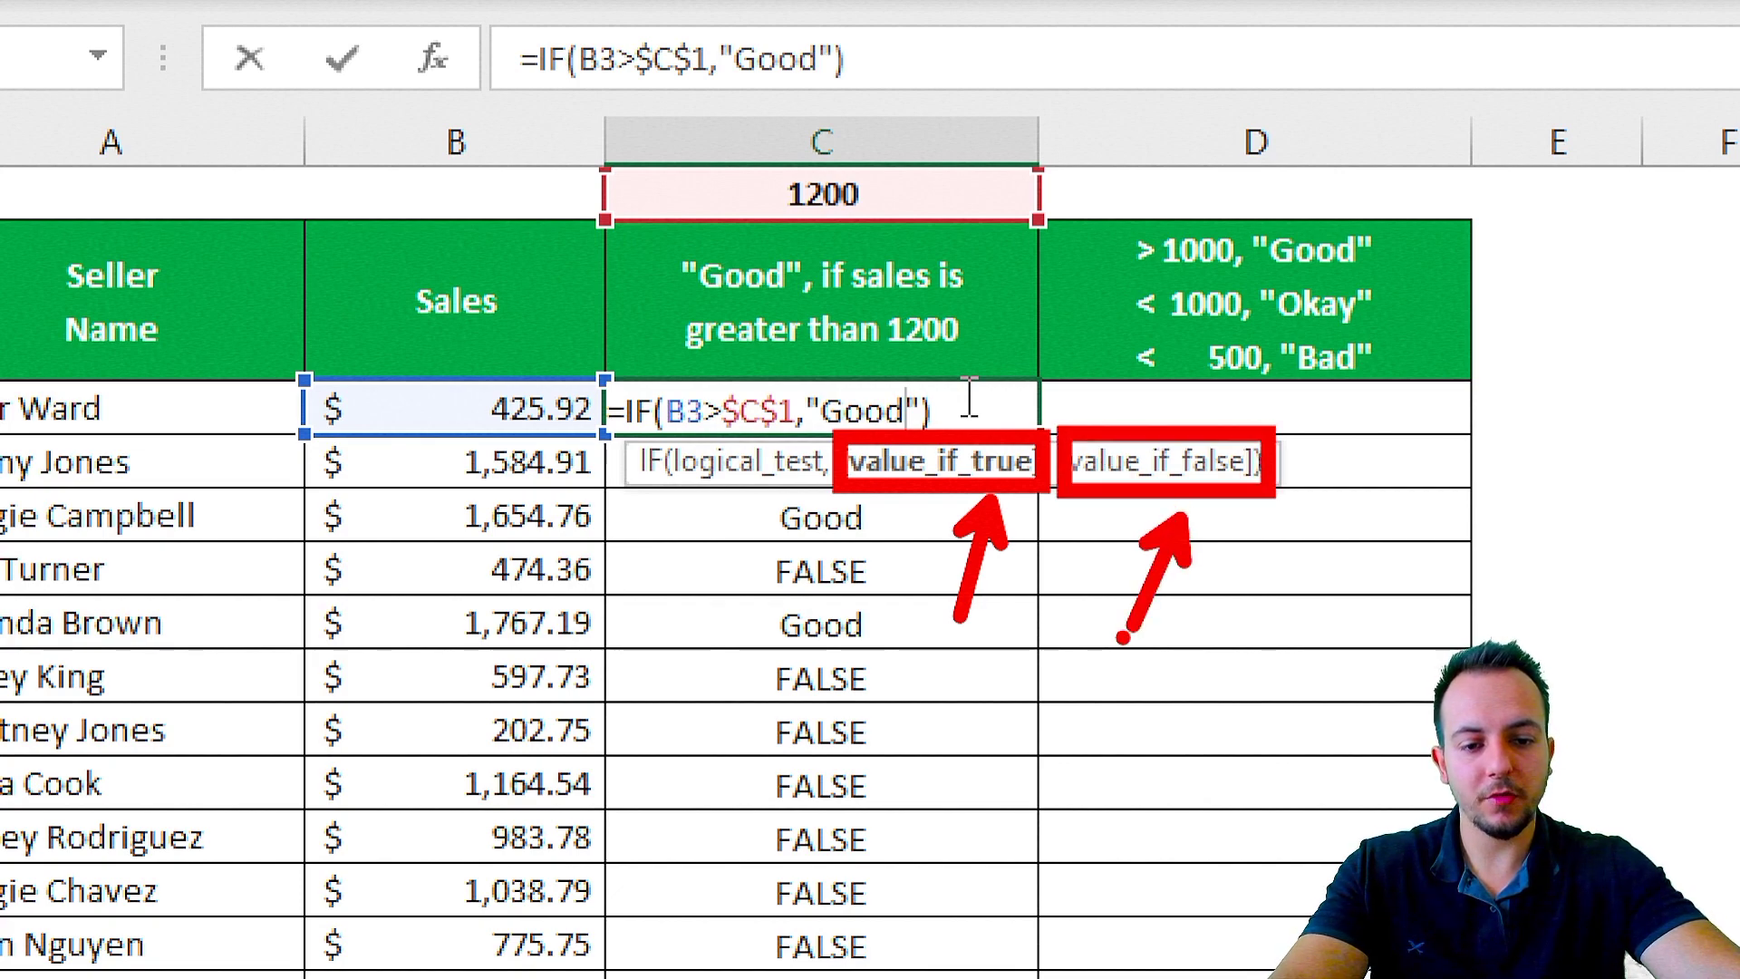
pyautogui.hotkey('ctrl', 'Return')
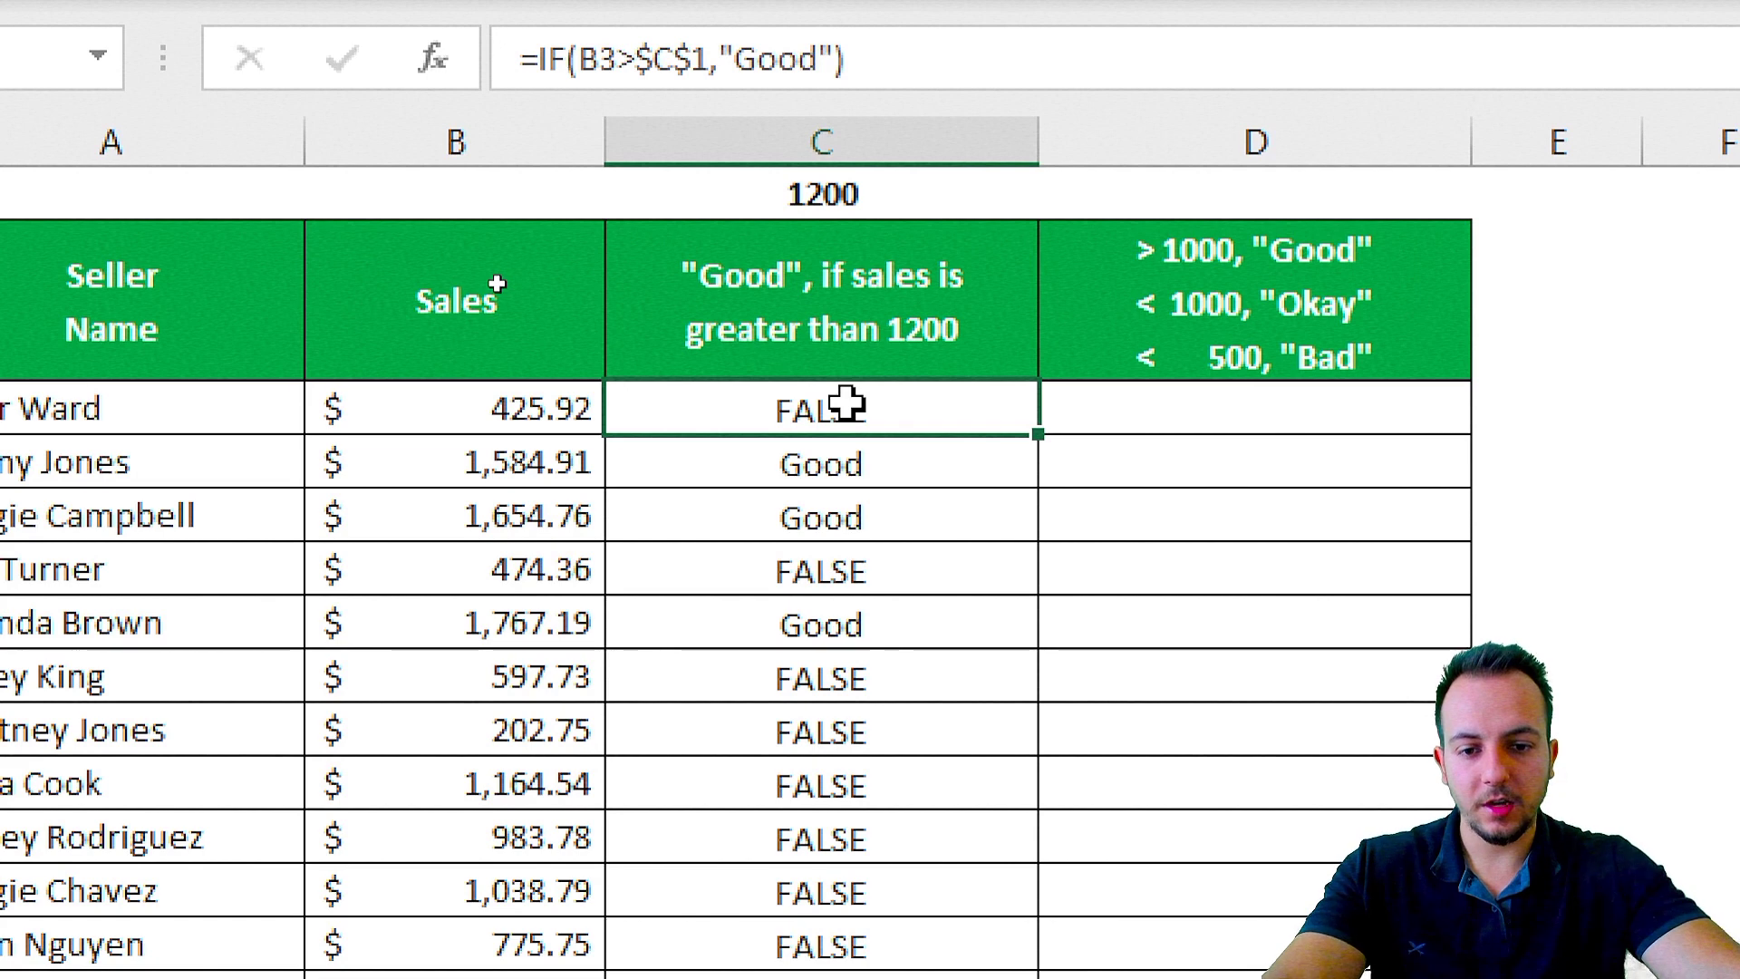
# Add "Not good" as the value_if_false in the C3 formula and fill it down column C to the last seller
pyautogui.doubleClick(845, 410)
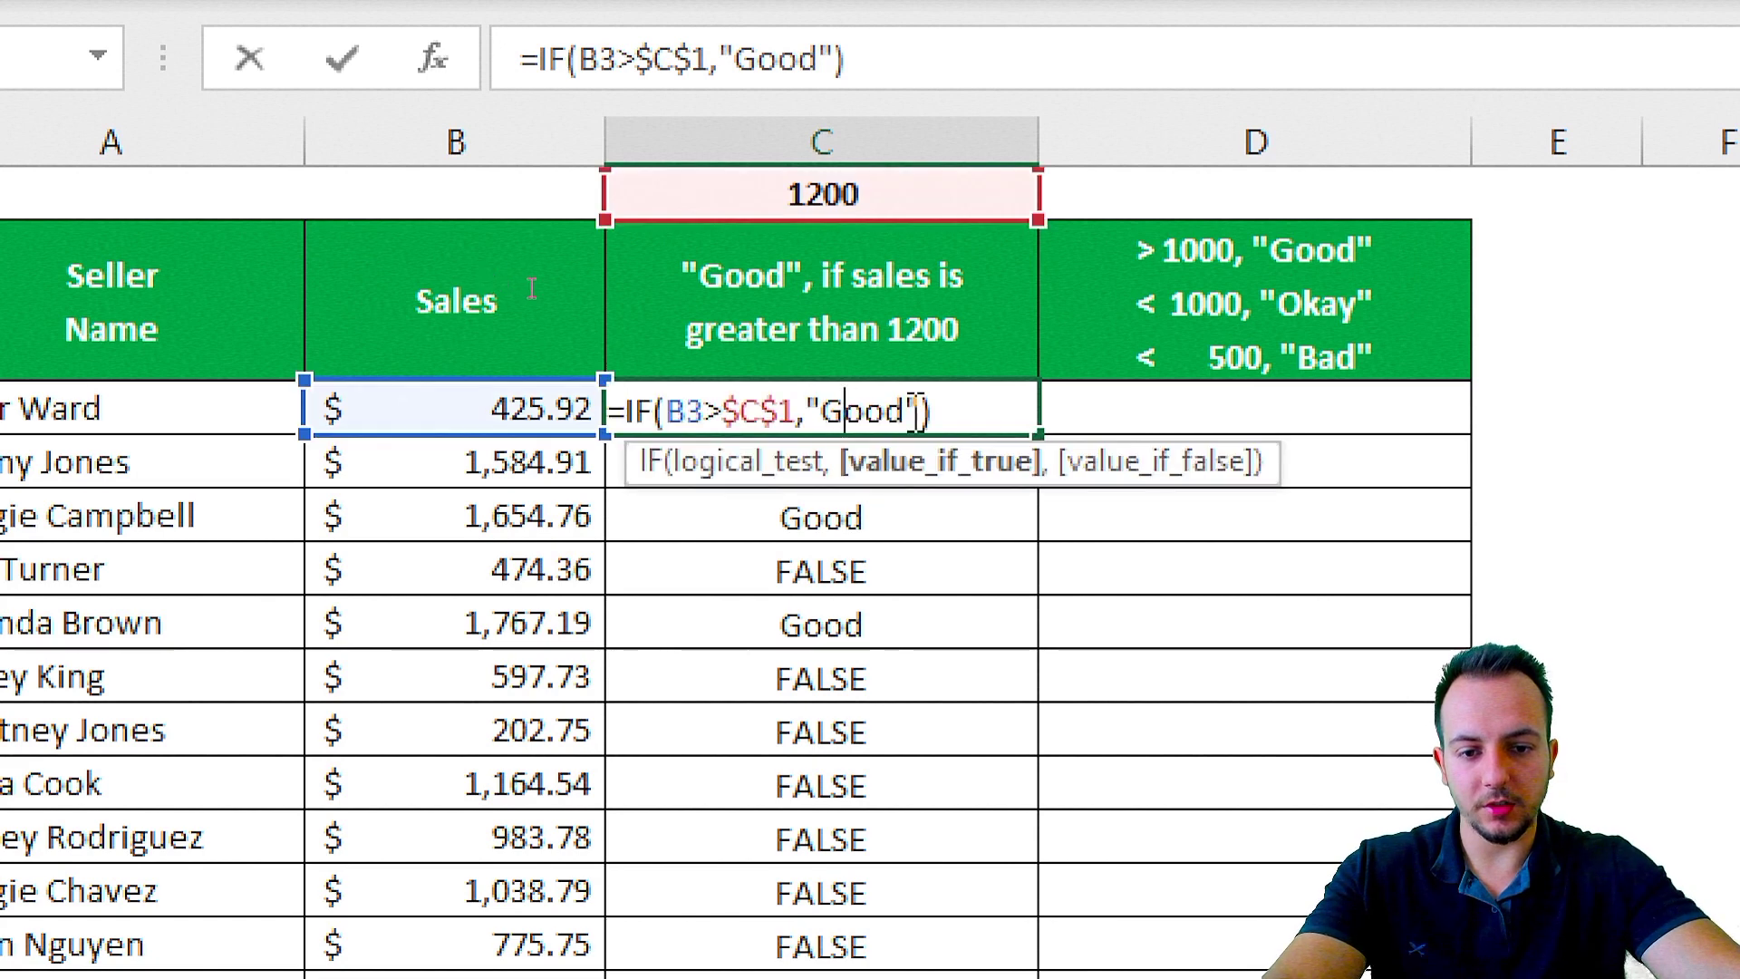
pyautogui.click(920, 412)
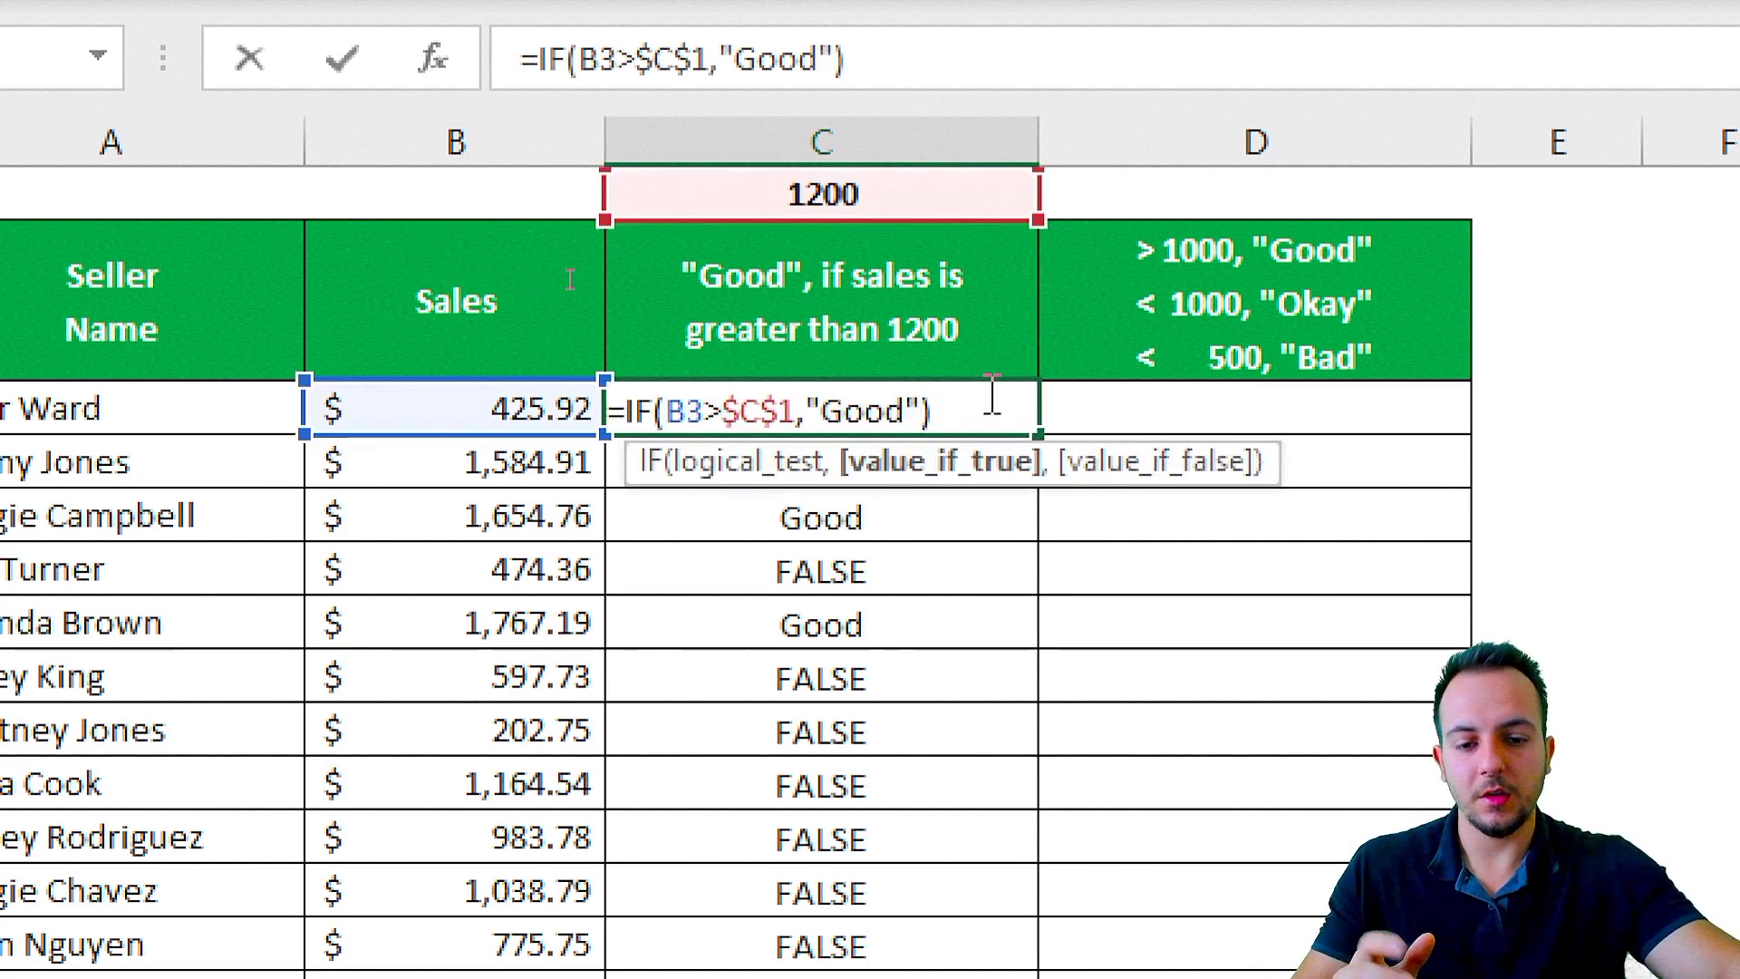
pyautogui.write(',')
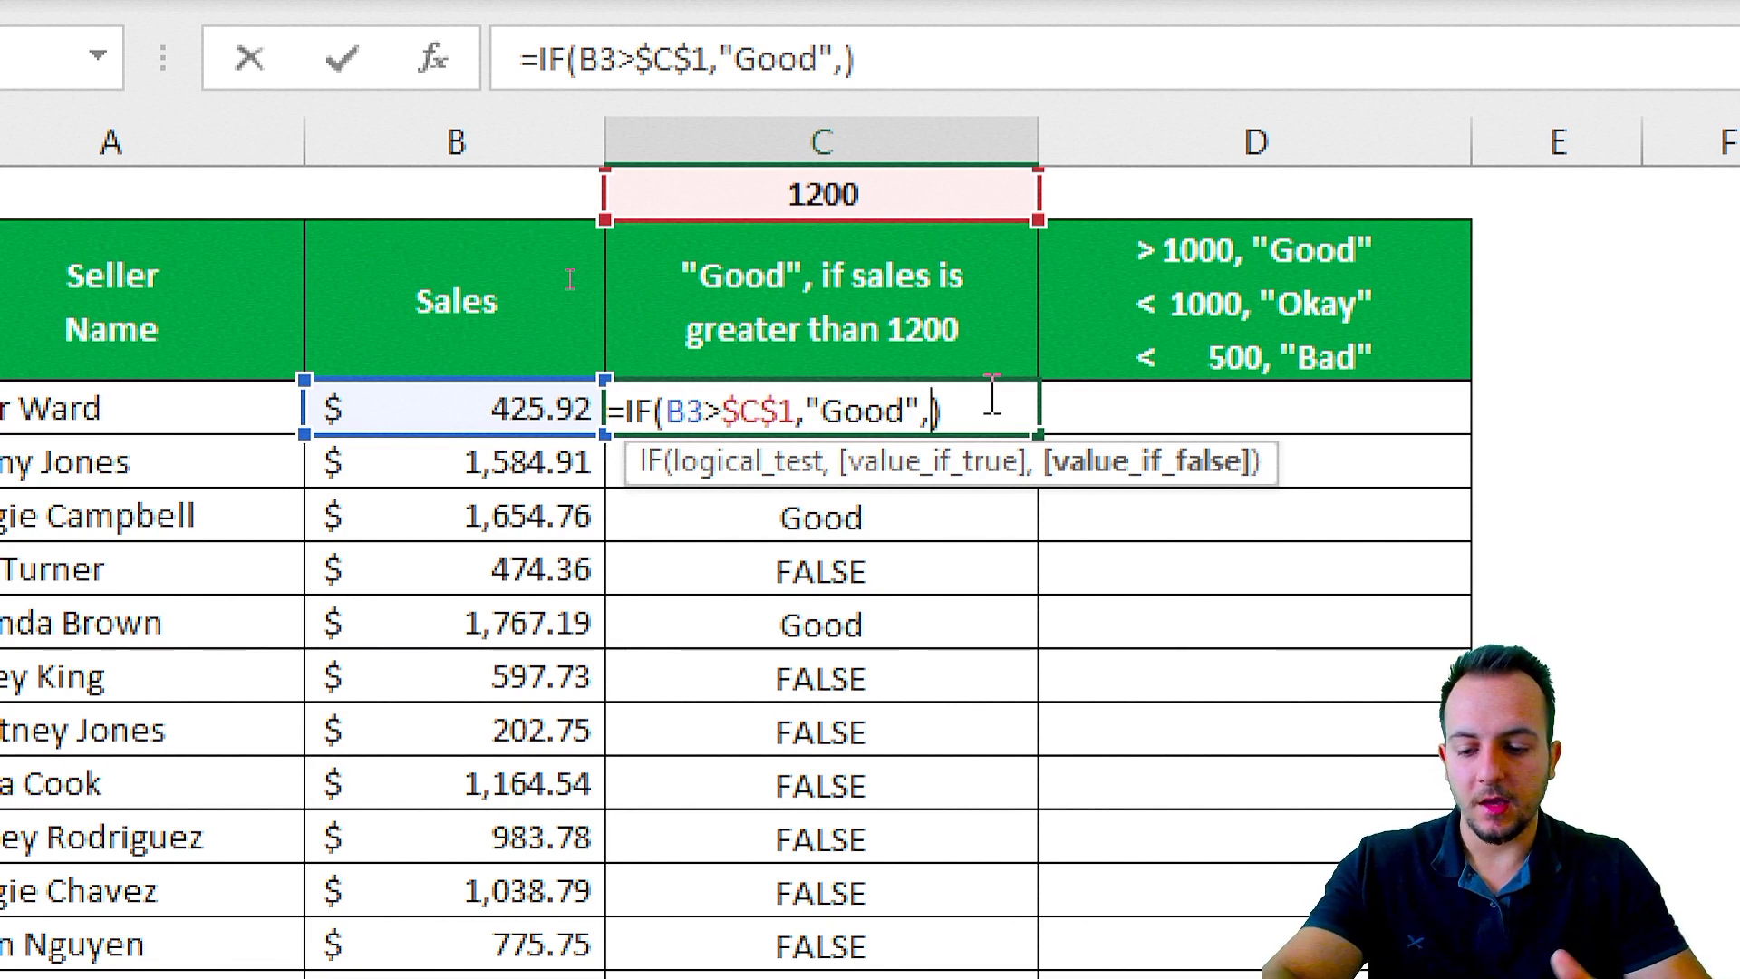
pyautogui.write('"Good","')
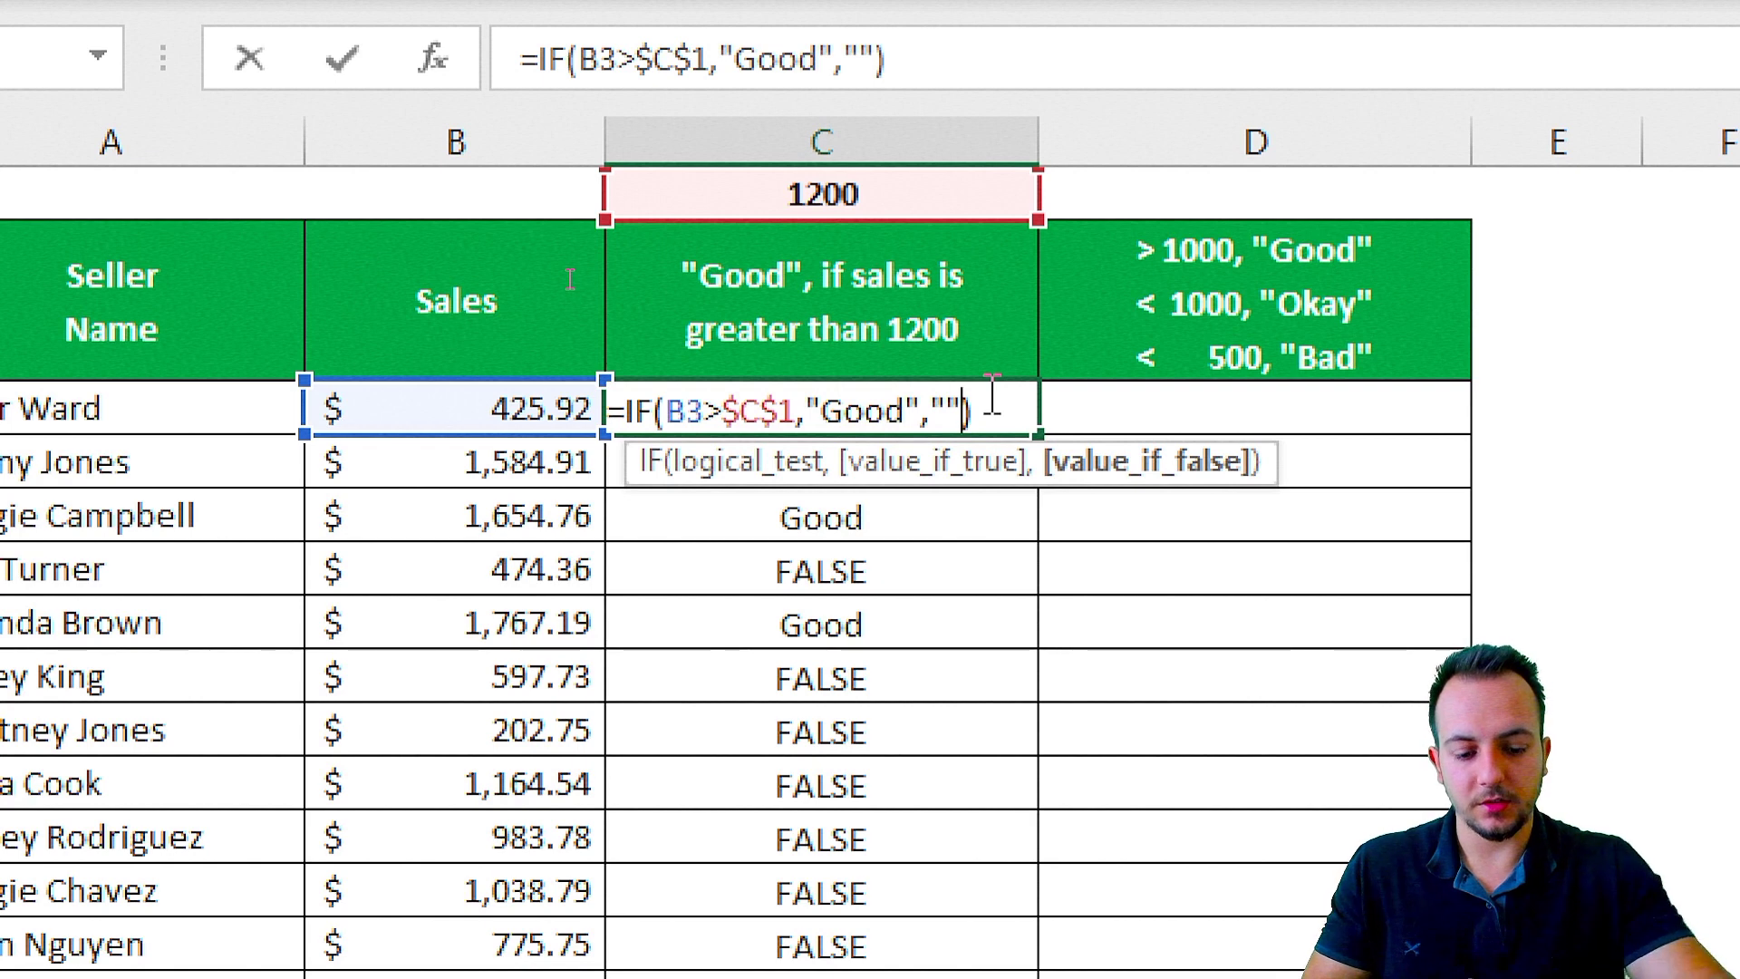
pyautogui.write('Not')
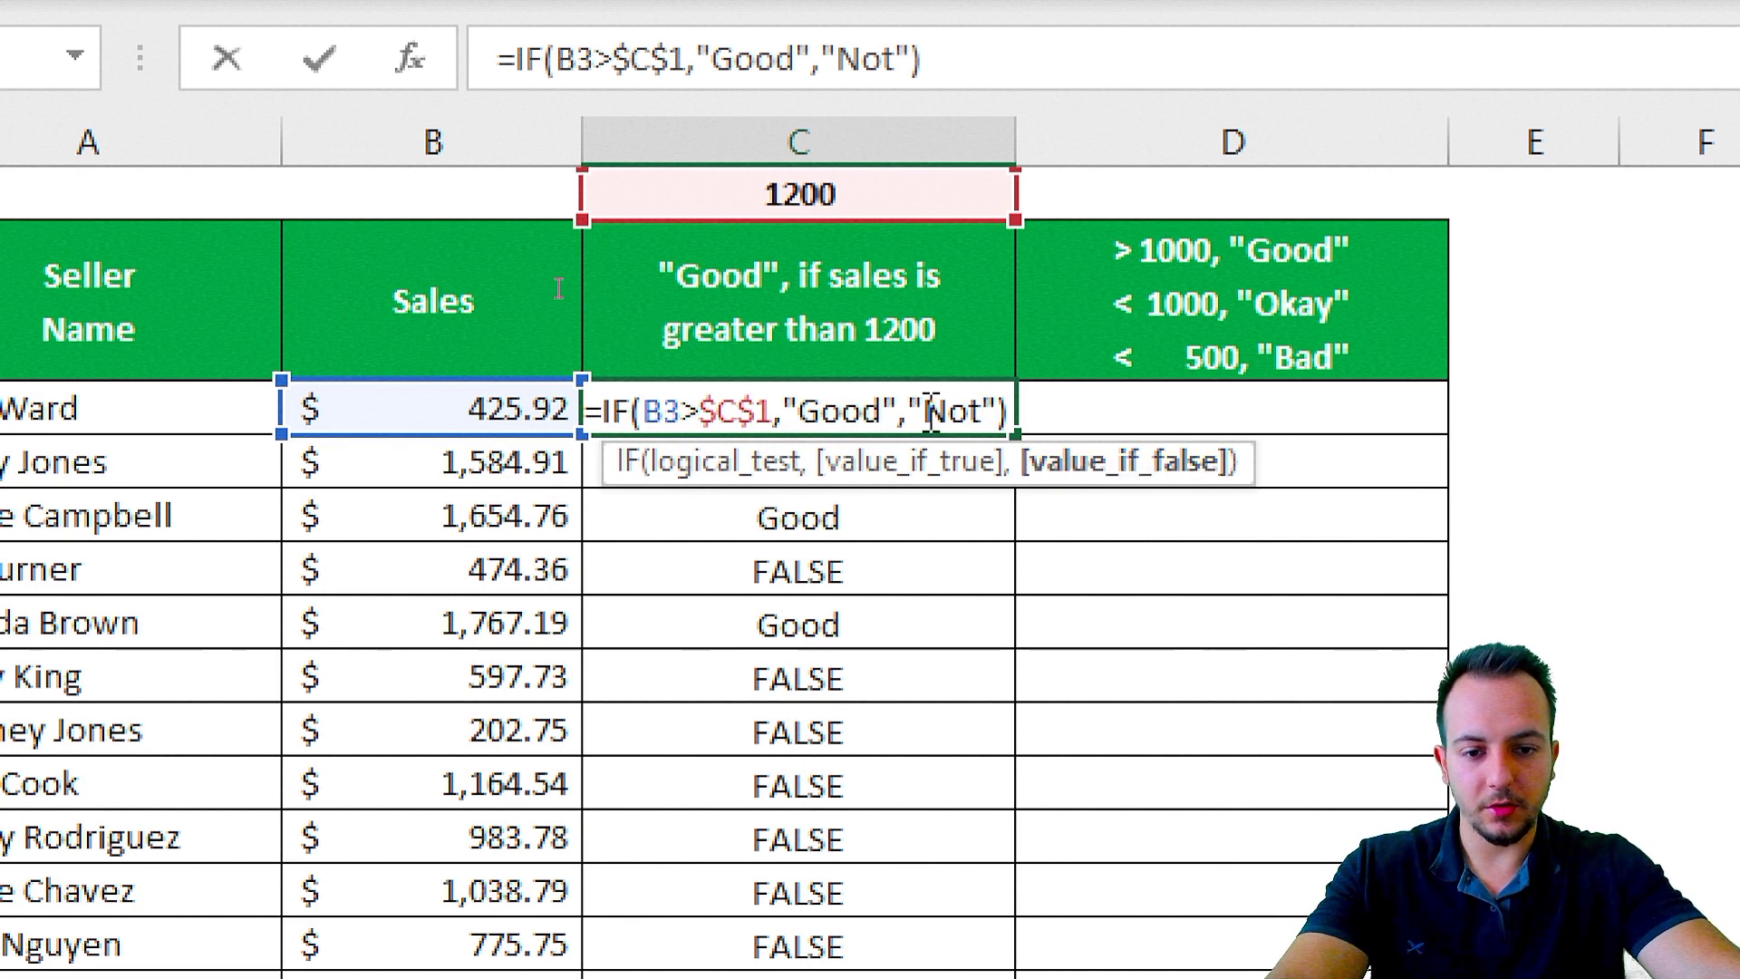
pyautogui.write(' good')
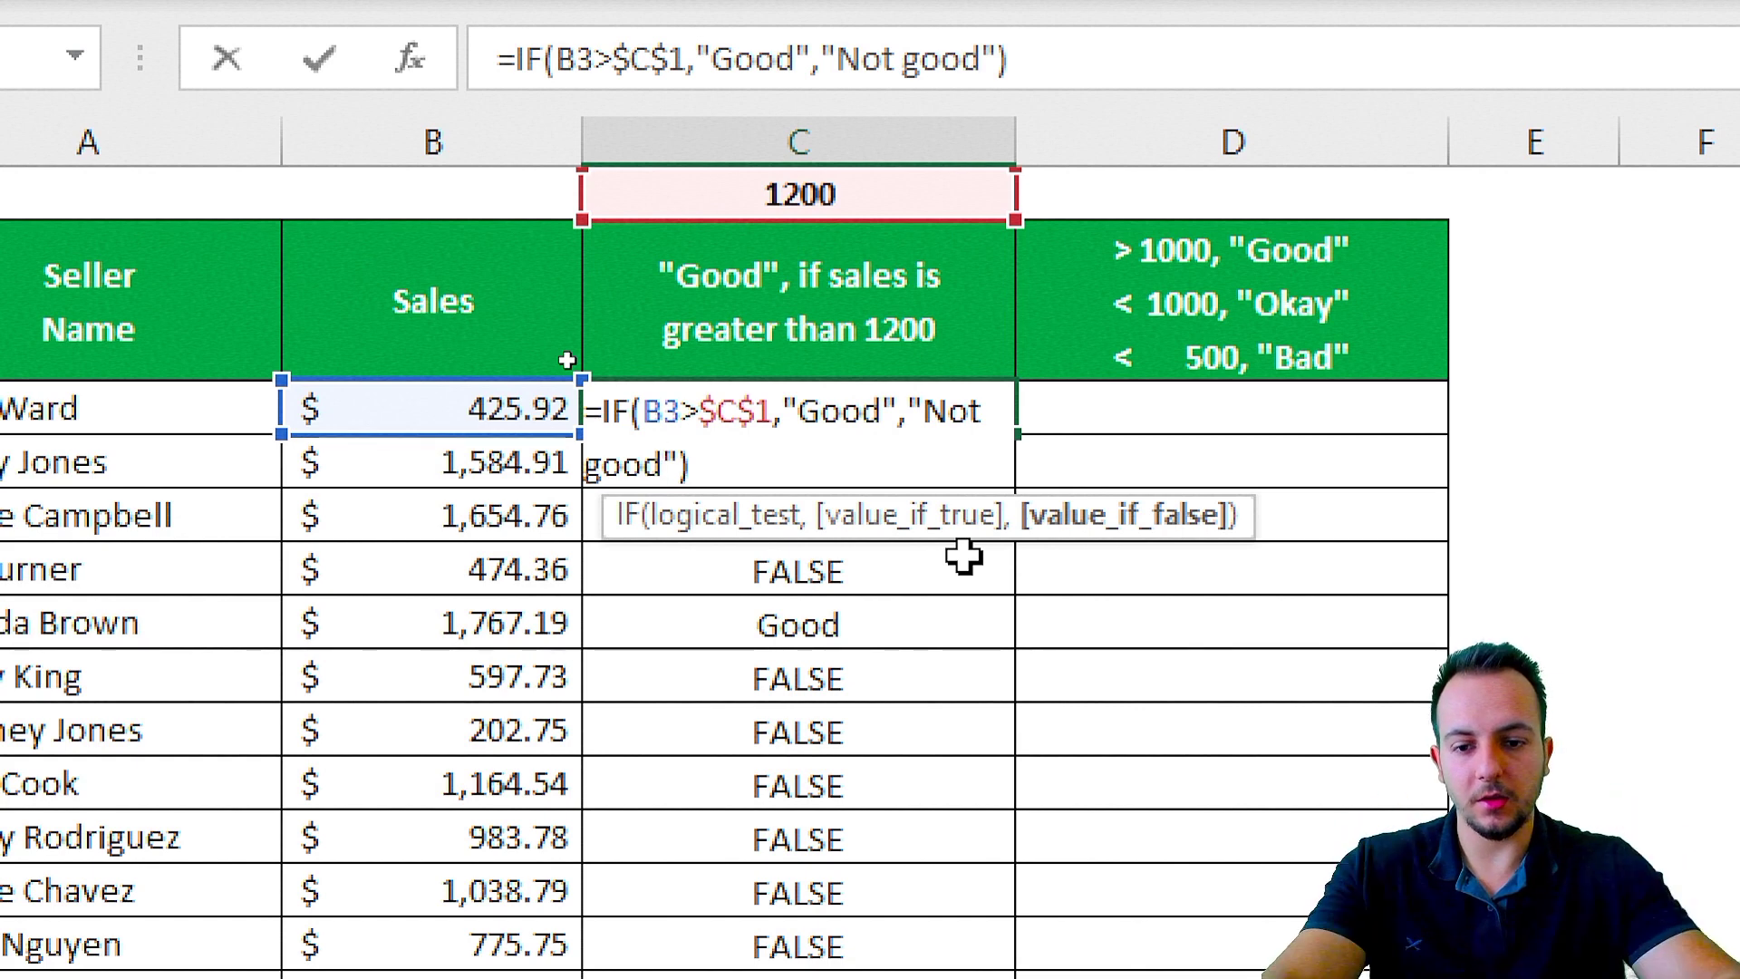
pyautogui.press('Return')
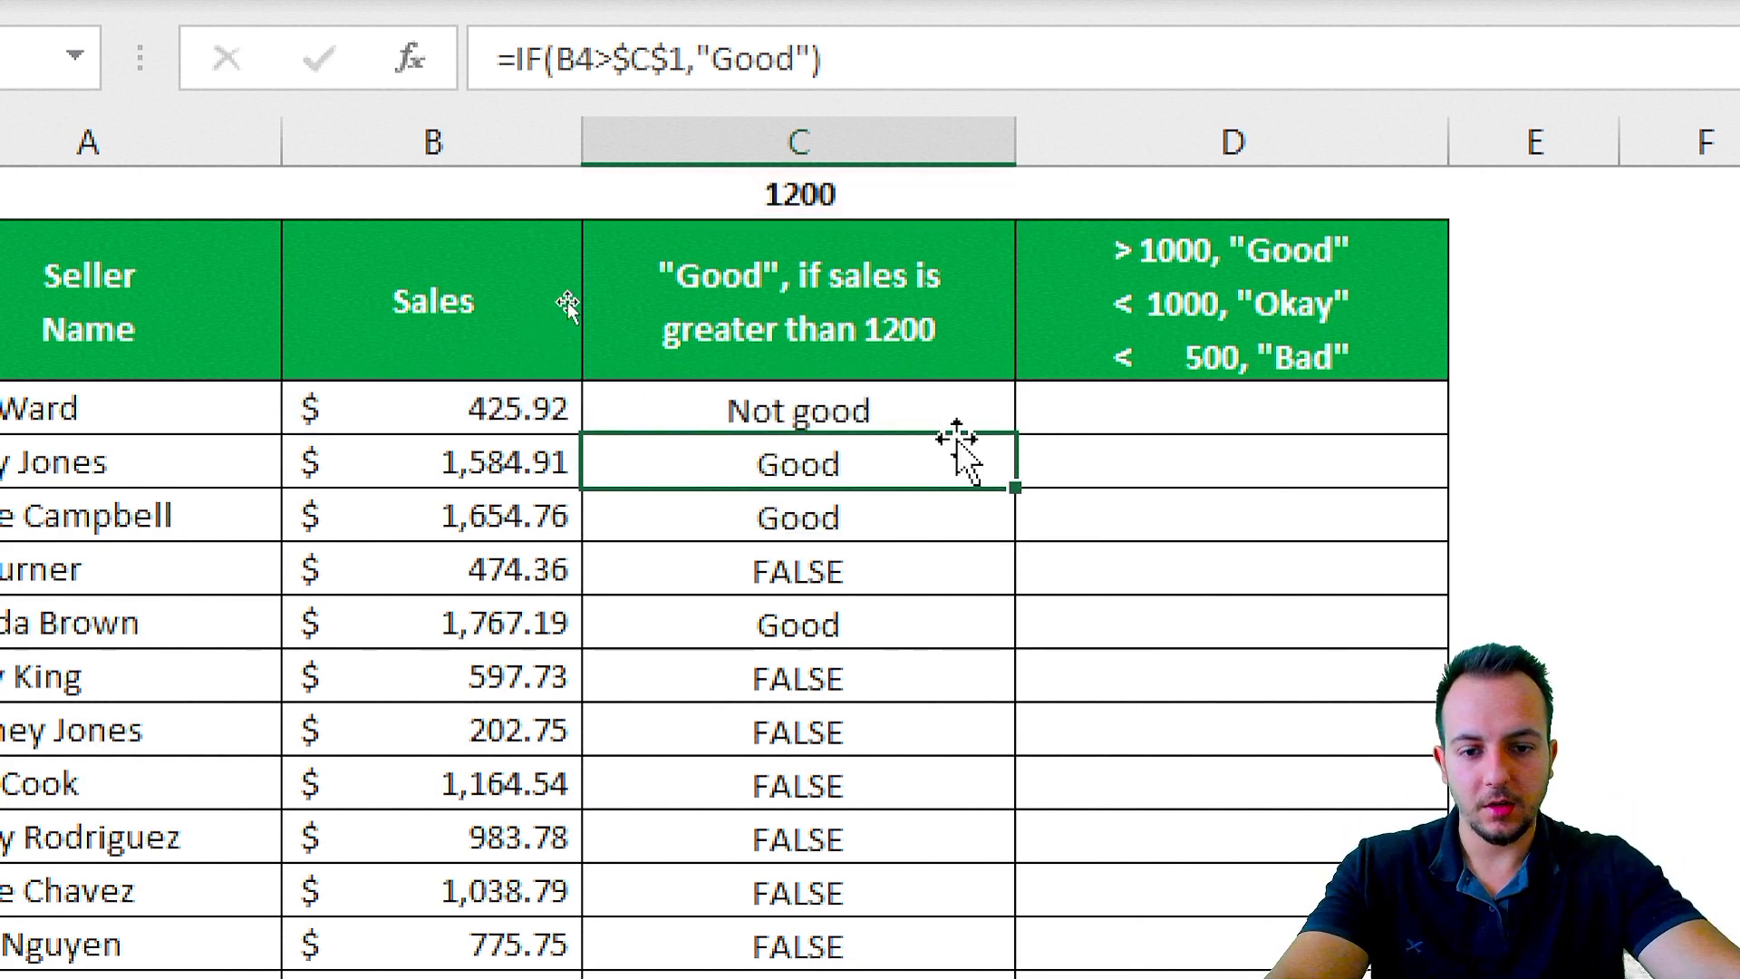
pyautogui.click(995, 418)
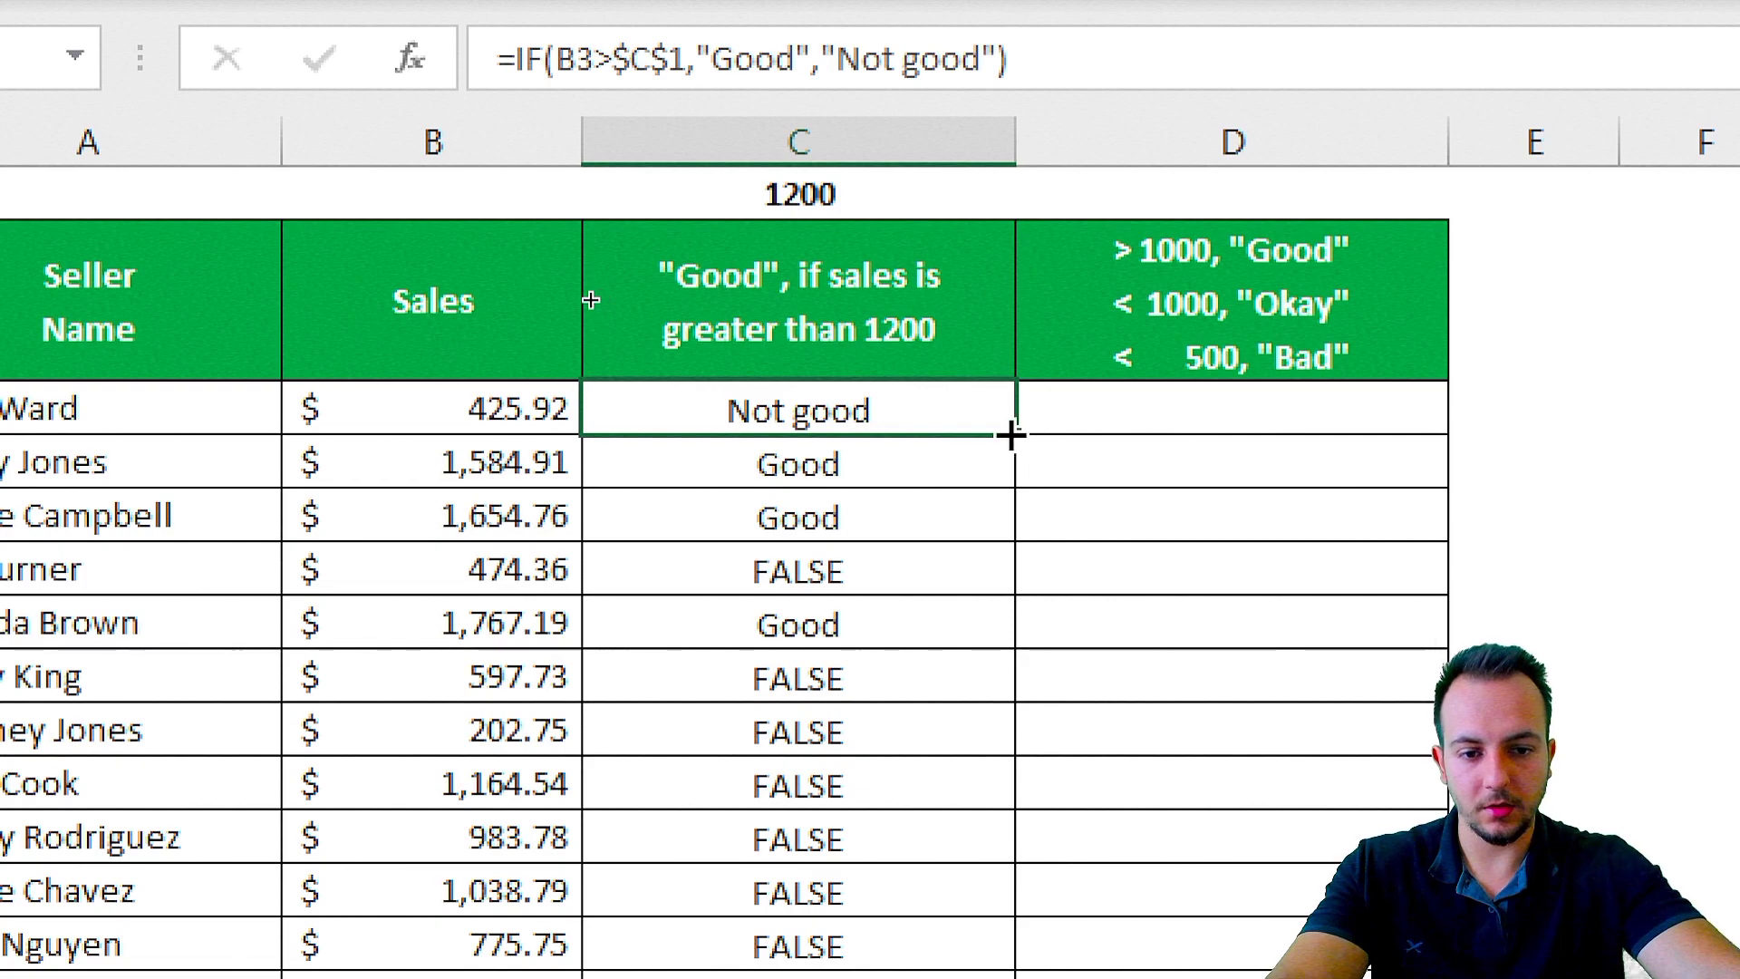
pyautogui.moveTo(1014, 436); pyautogui.dragTo(950, 836)
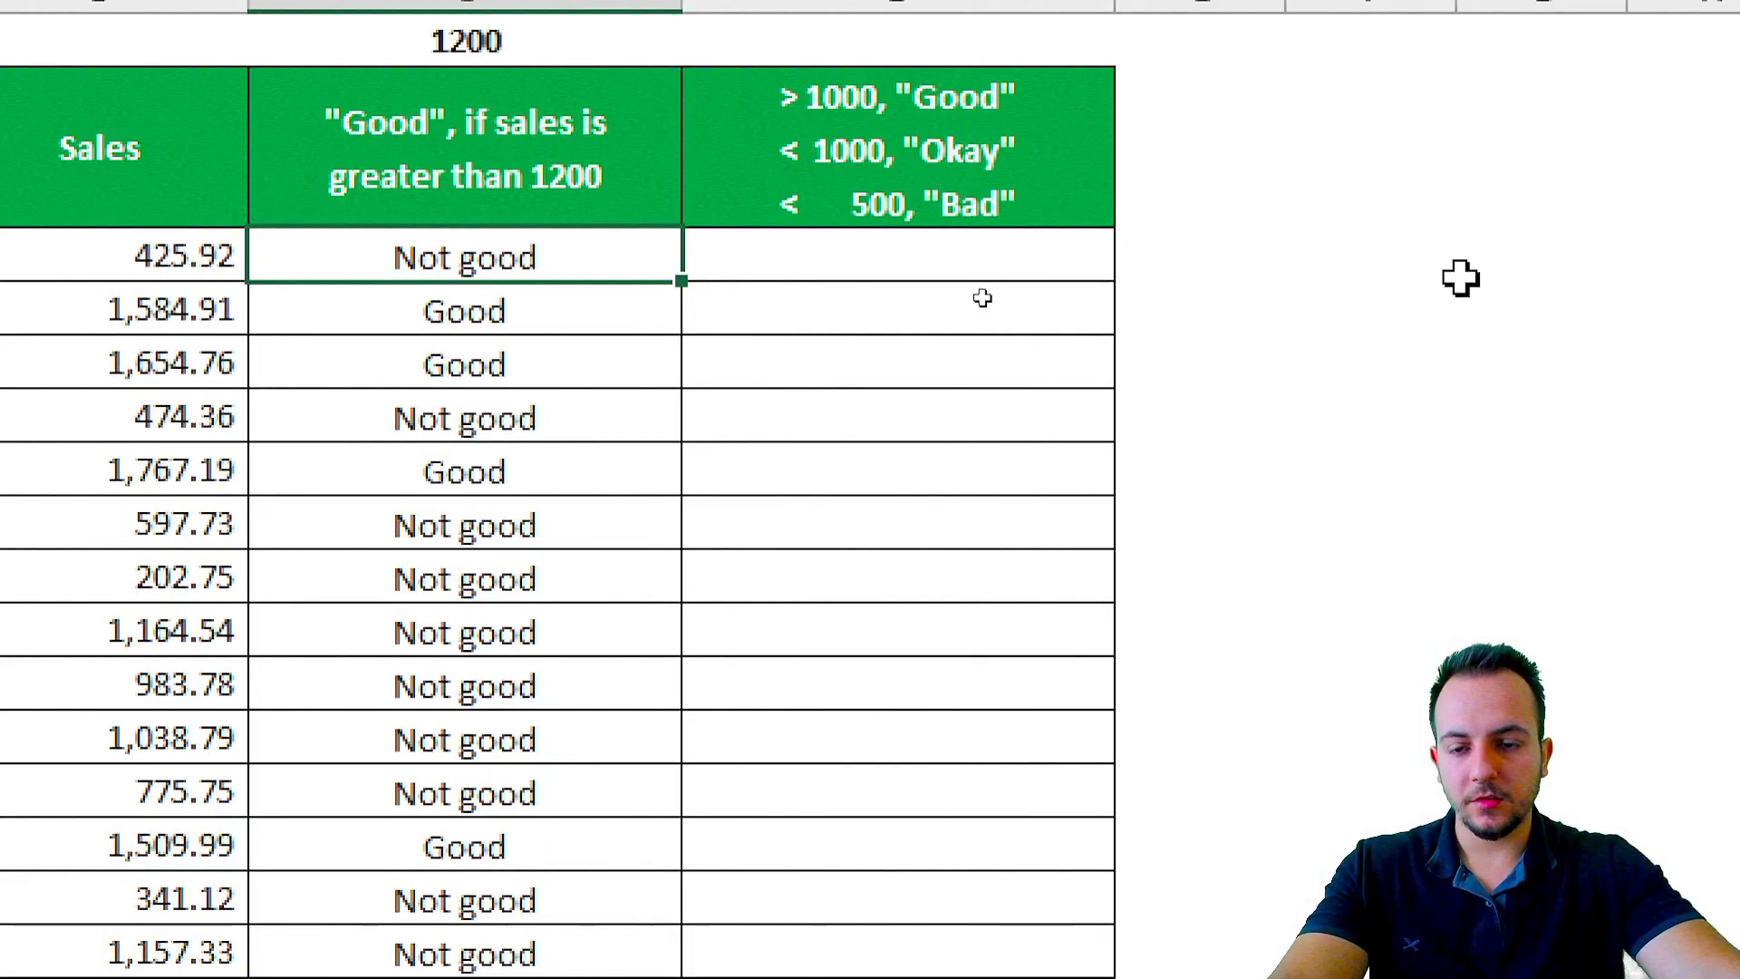
# Start a formula in D3, compare the suggested IF and IFS functions, and insert the IF function
pyautogui.click(900, 247)
pyautogui.click(750, 124)
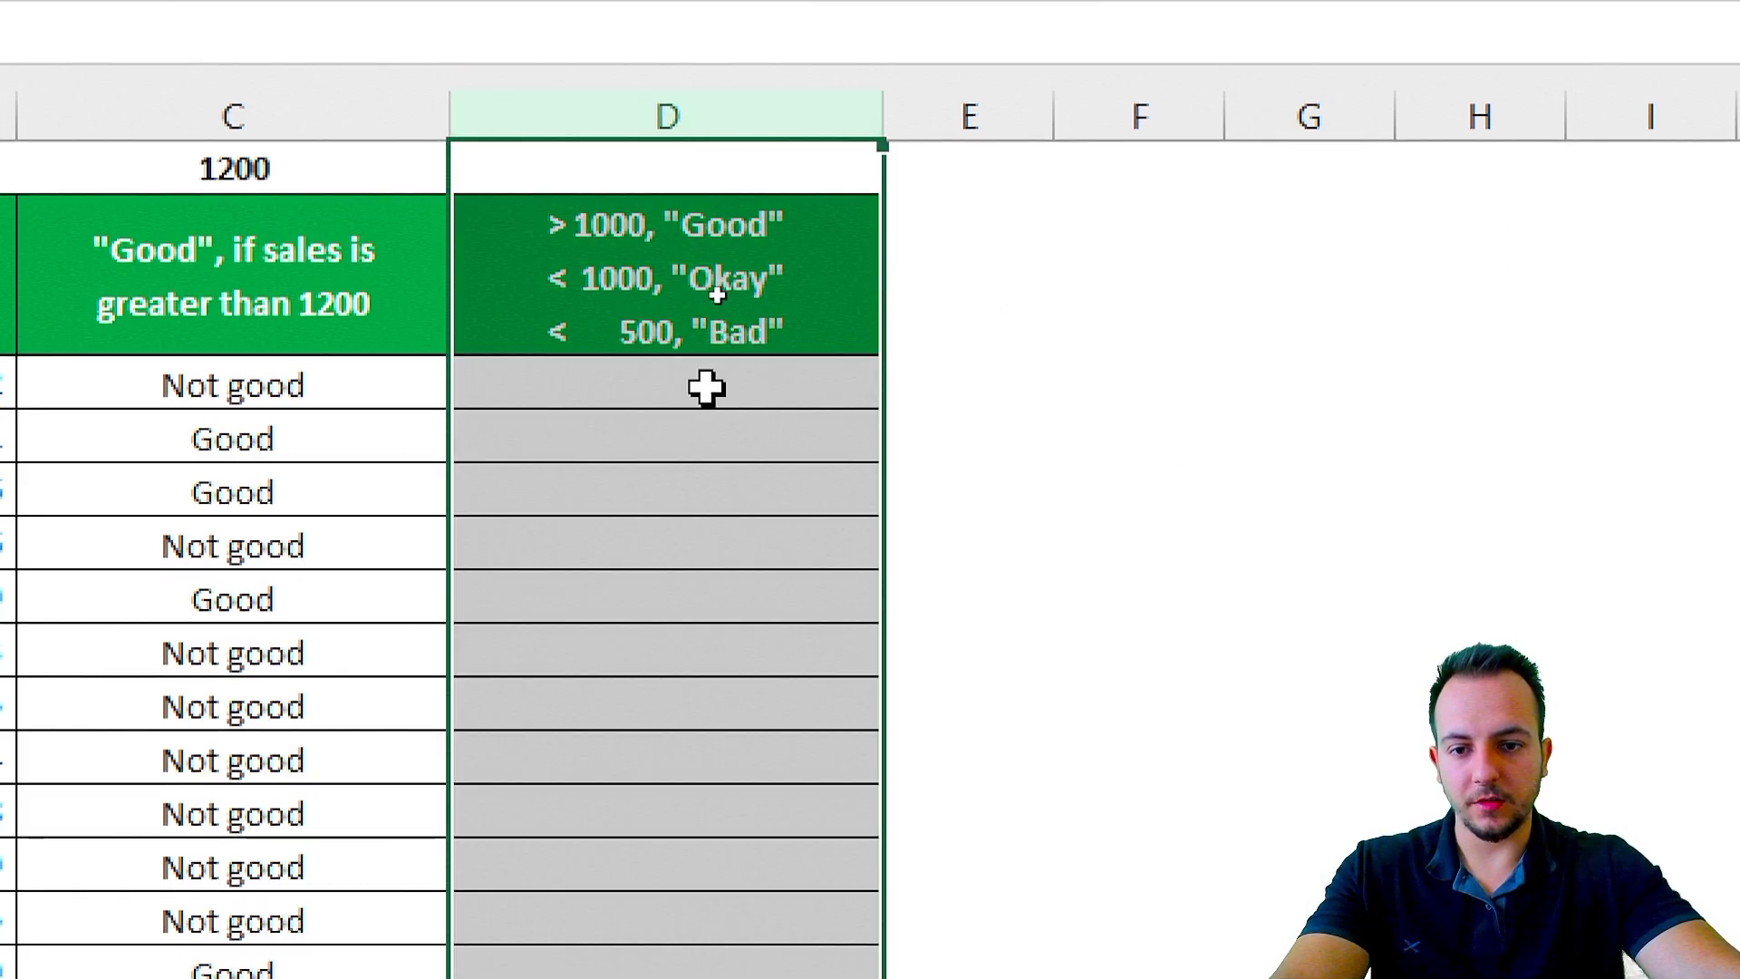
pyautogui.click(726, 392)
pyautogui.click(730, 397)
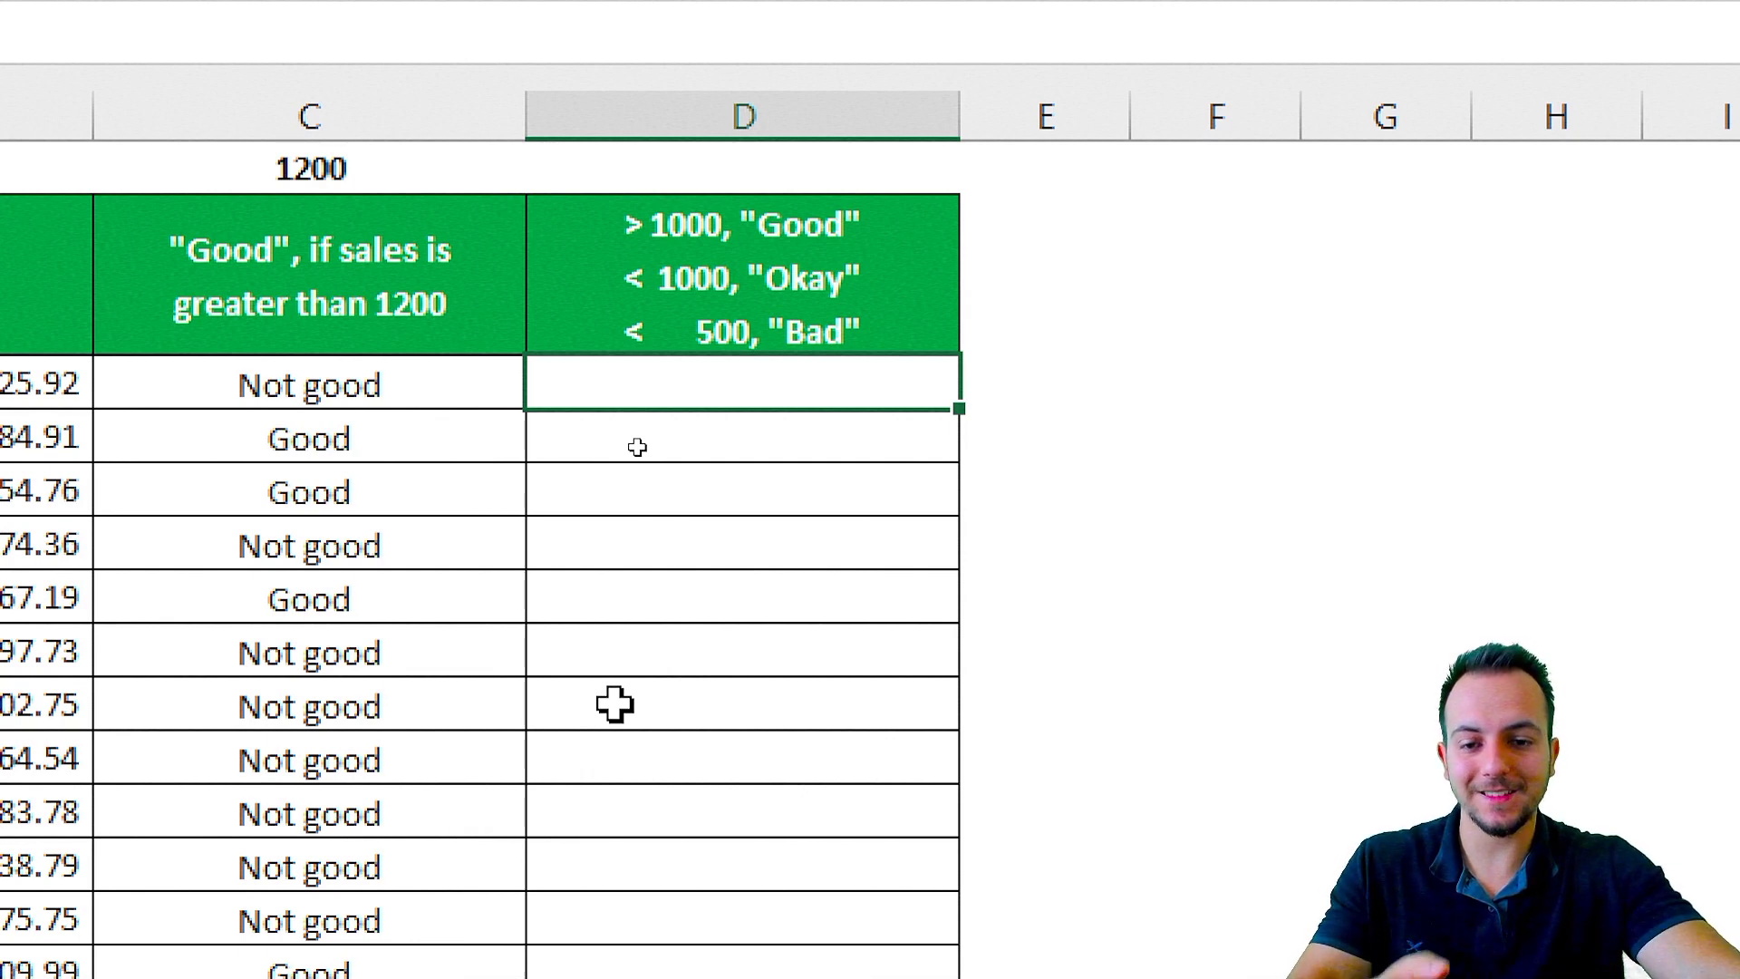
pyautogui.write('=if')
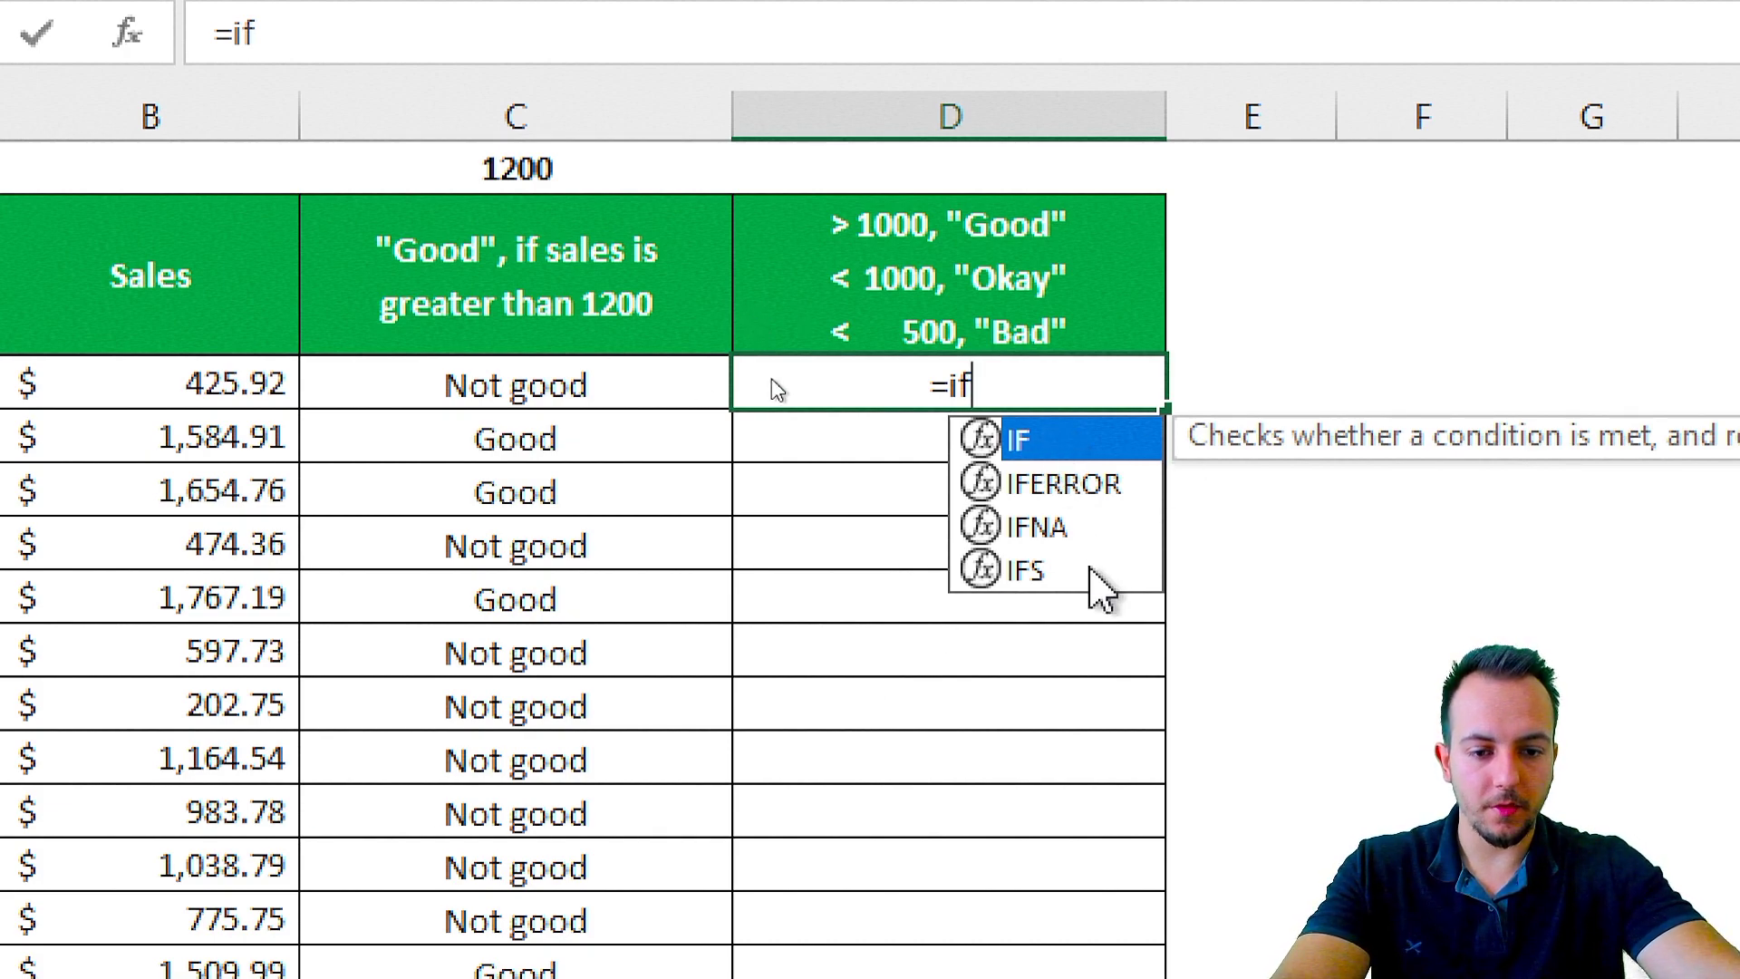
pyautogui.click(1092, 571)
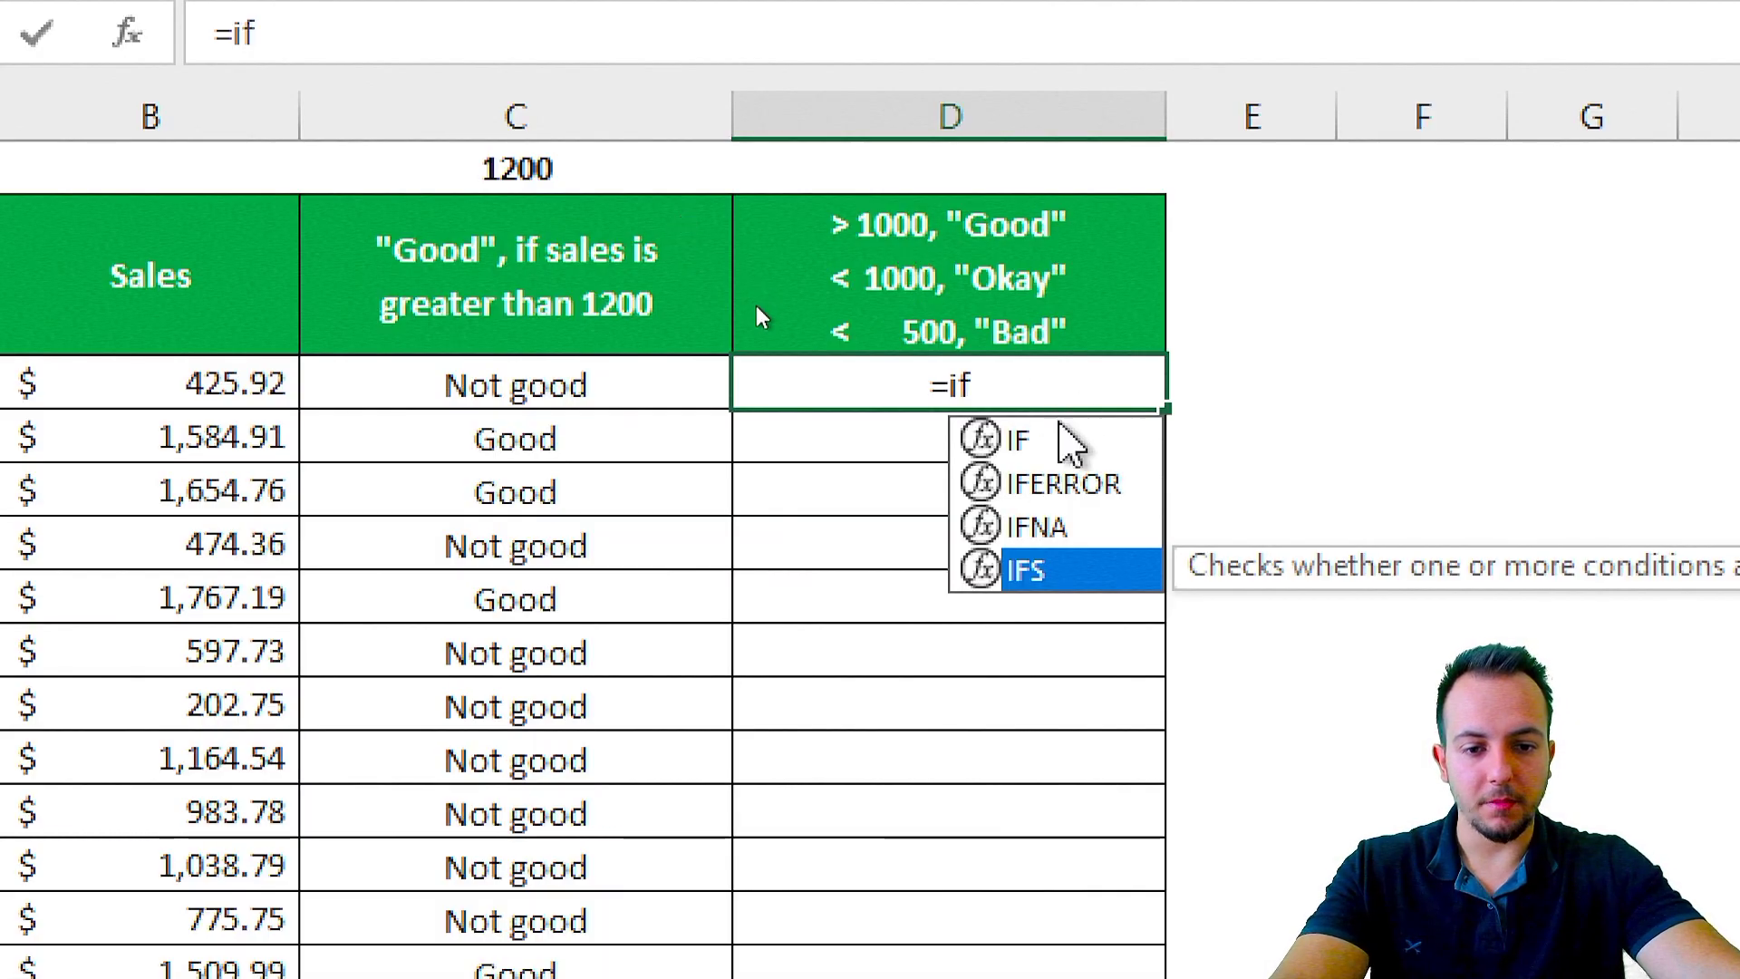
pyautogui.click(1043, 440)
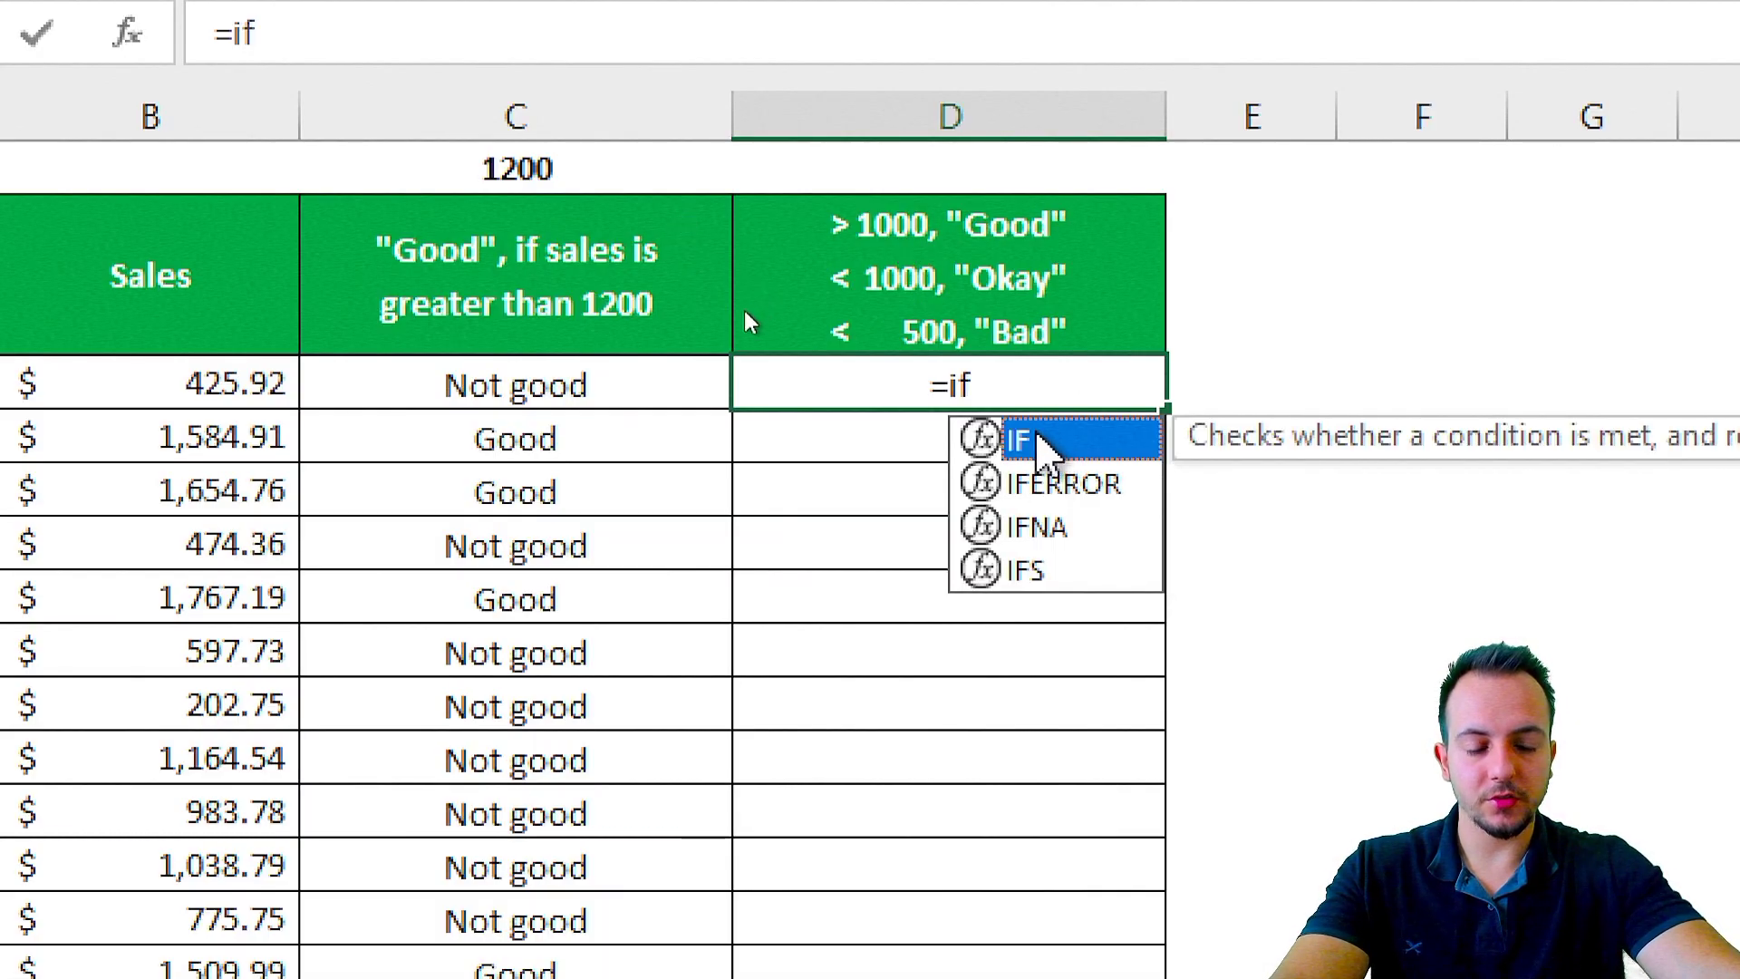
pyautogui.click(1035, 580)
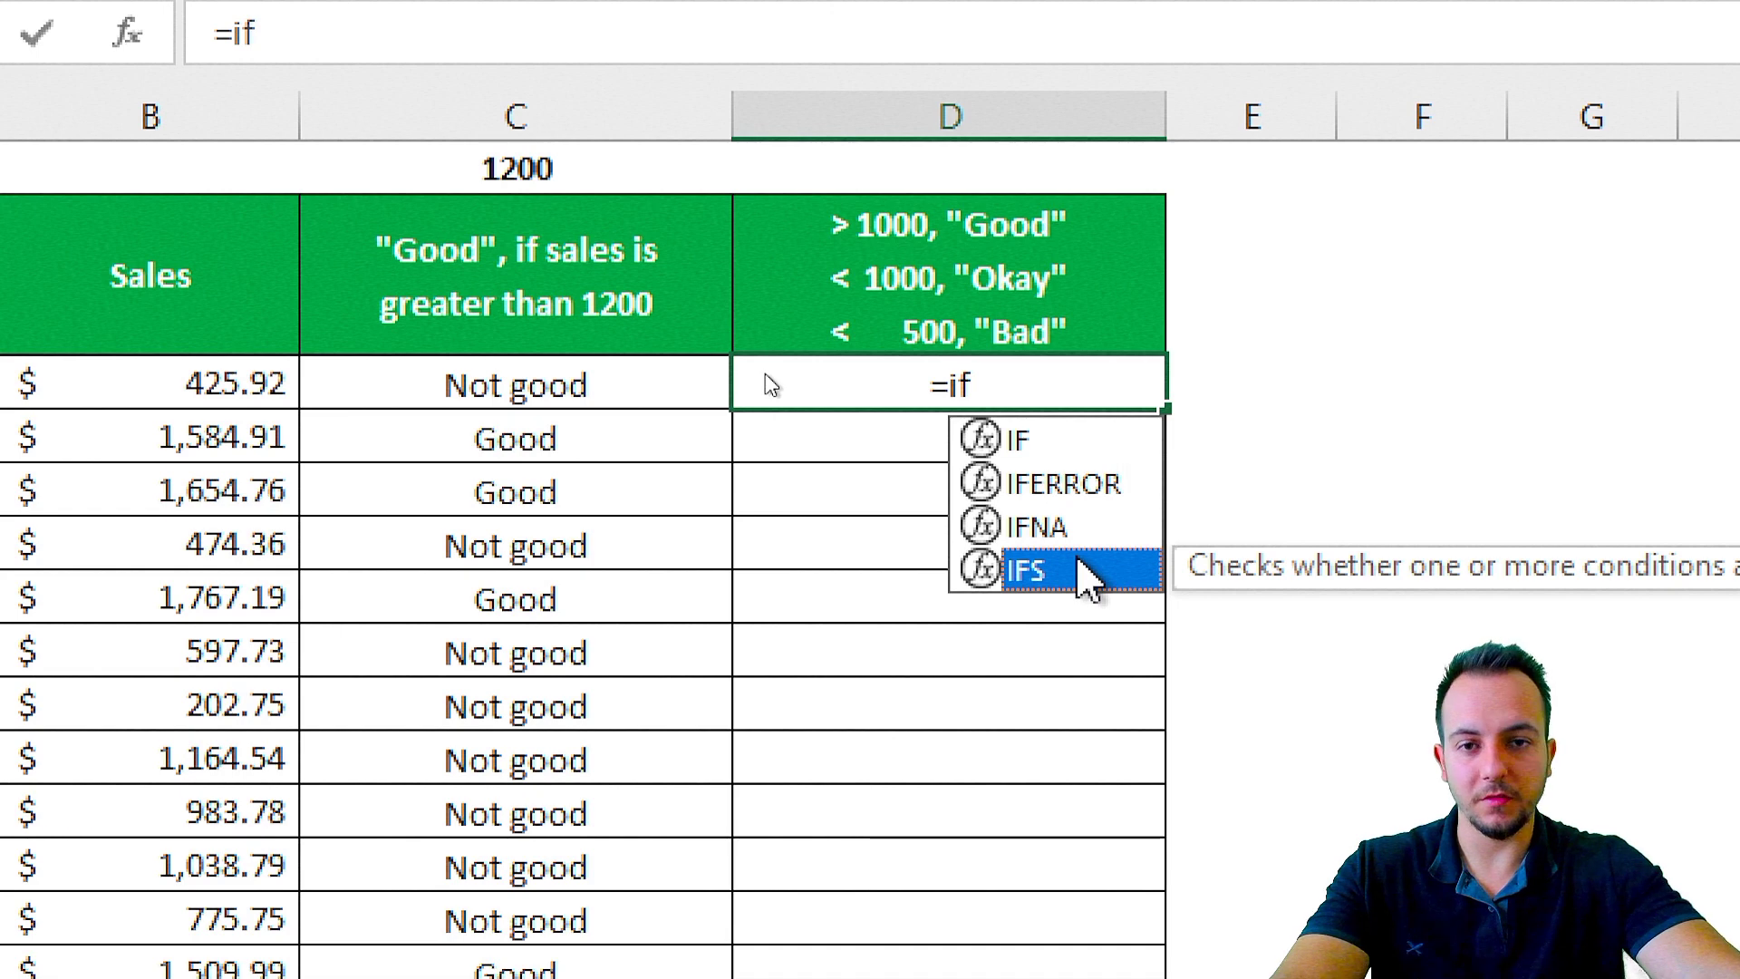
pyautogui.click(1070, 444)
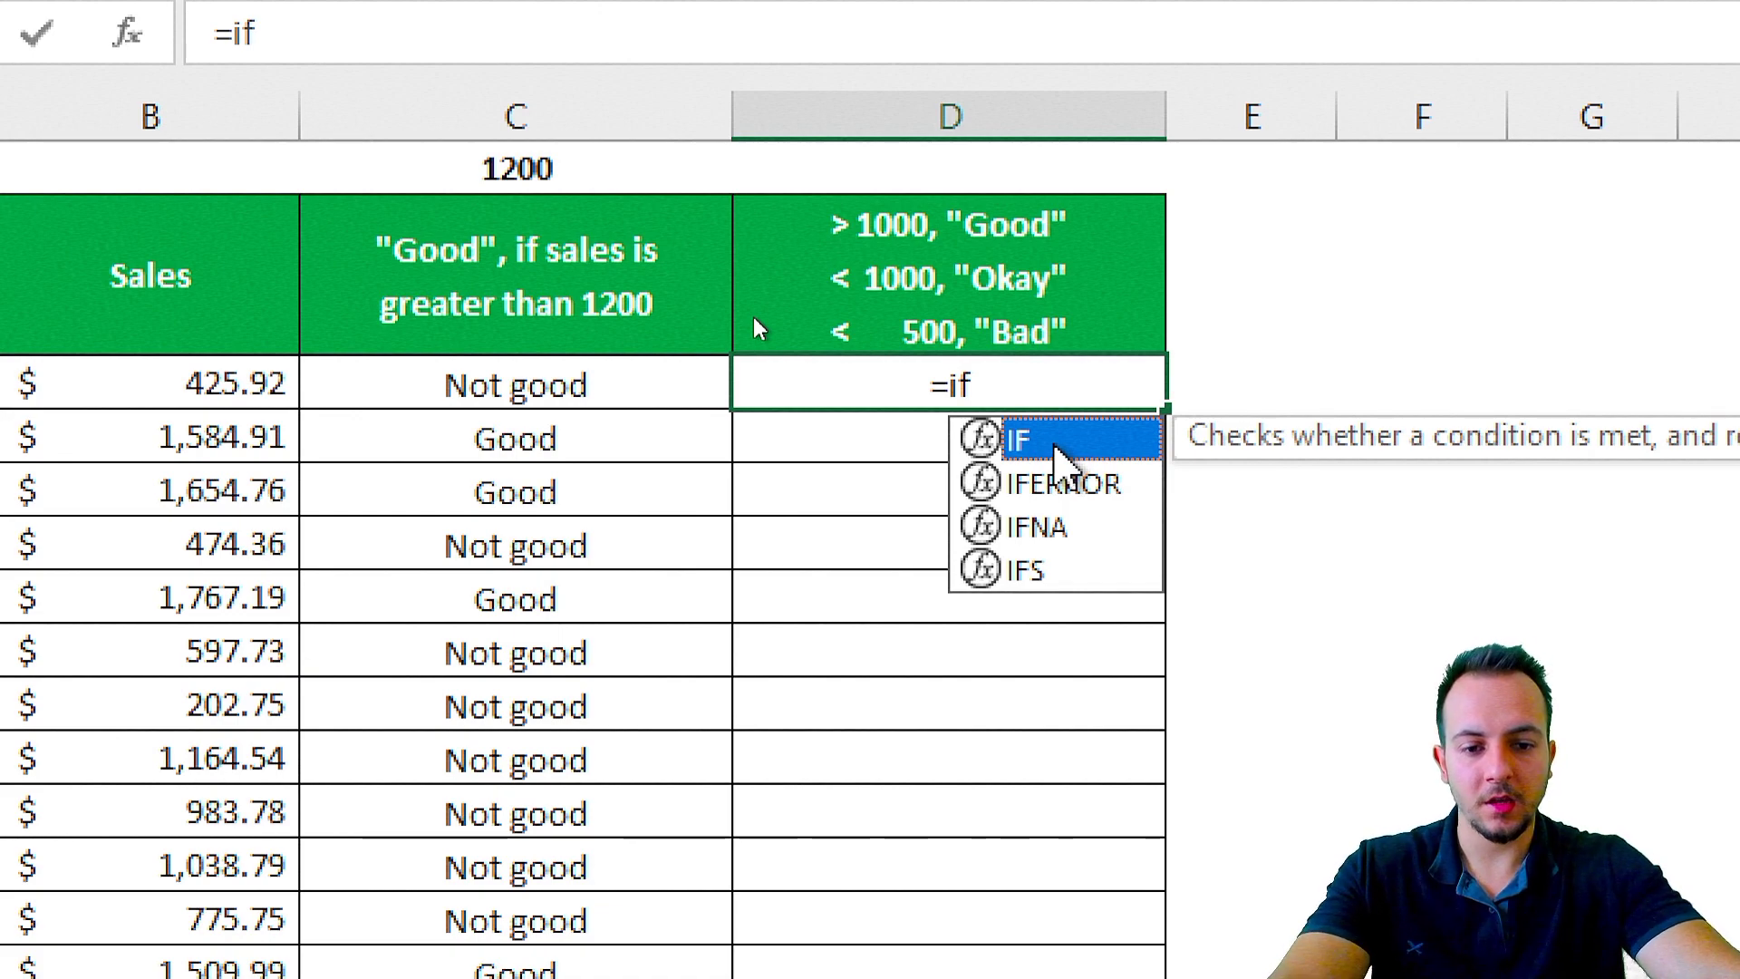
pyautogui.doubleClick(1078, 442)
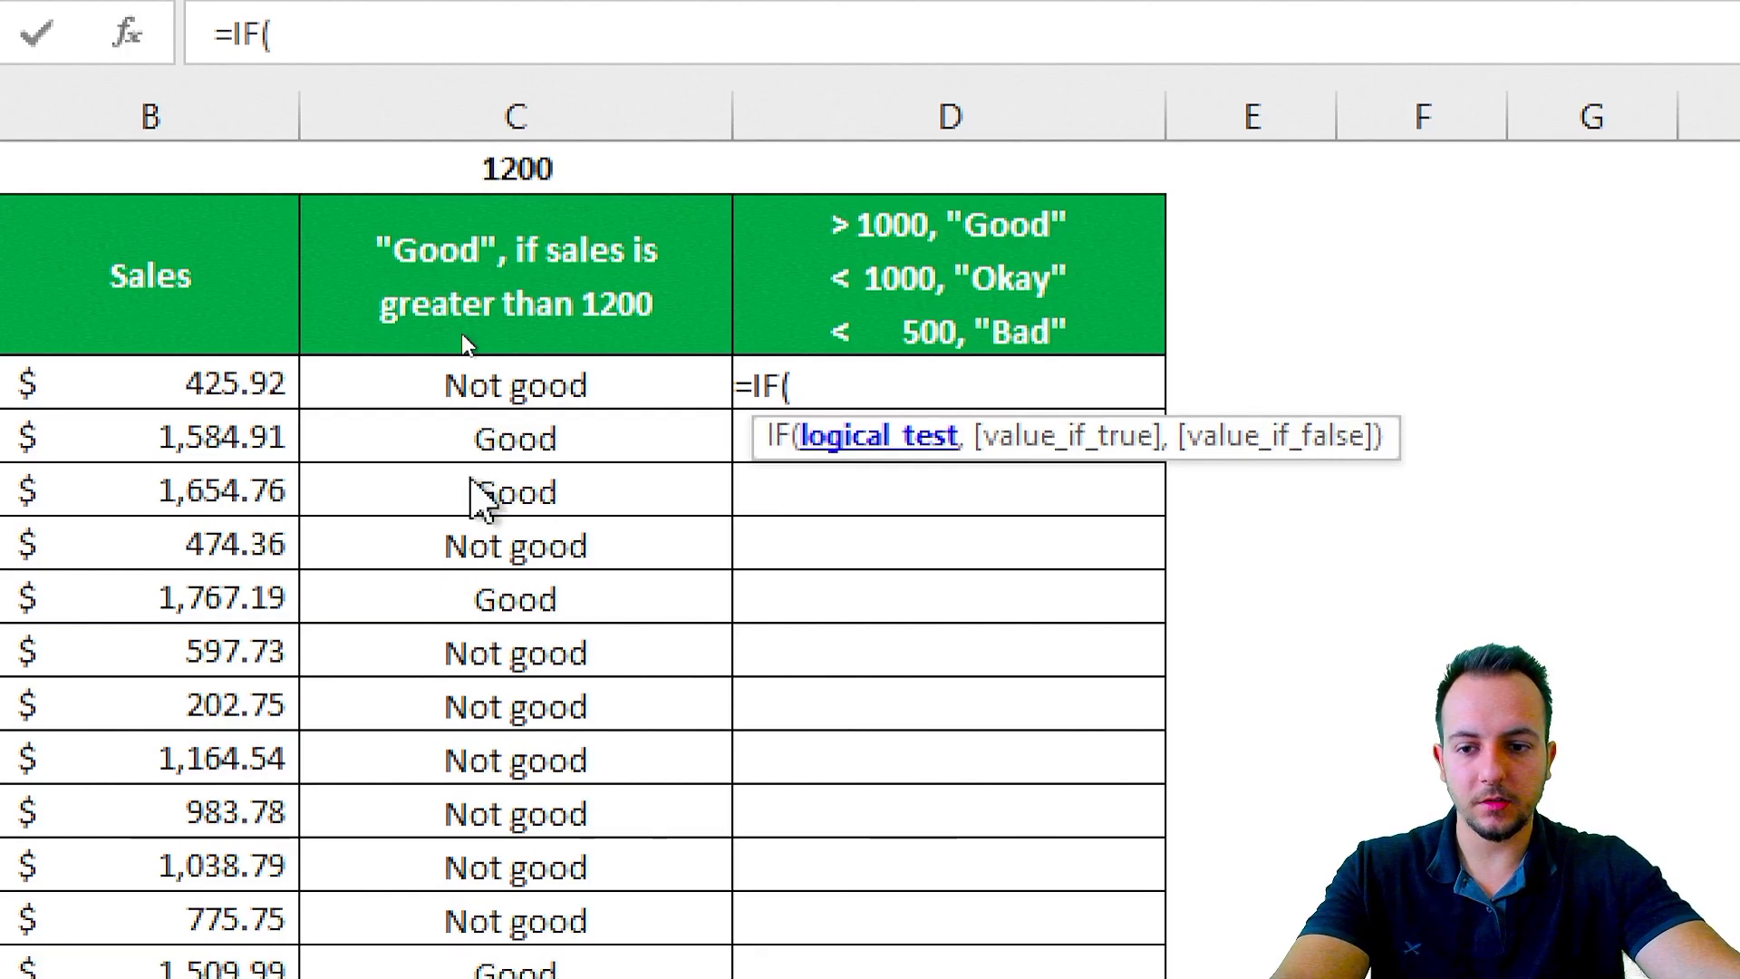
# Enter B3>1000 as the logical test of the D3 formula, with "Good" as its value_if_true
pyautogui.click(215, 380)
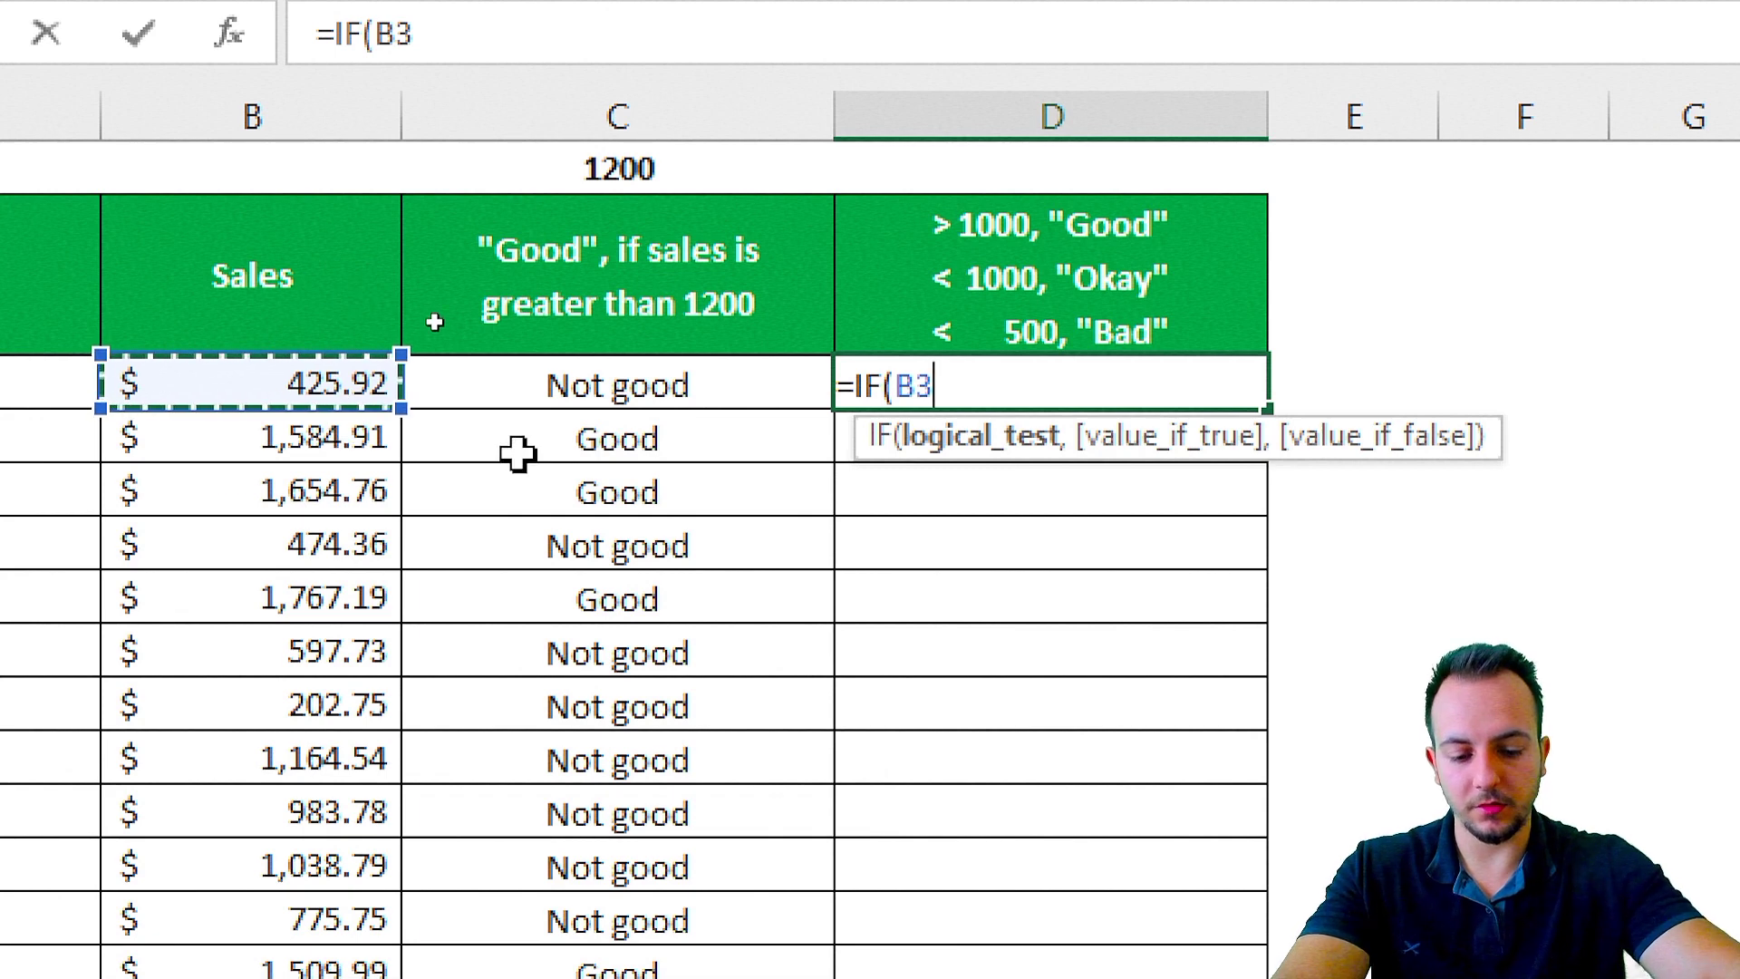
pyautogui.write('>1000,')
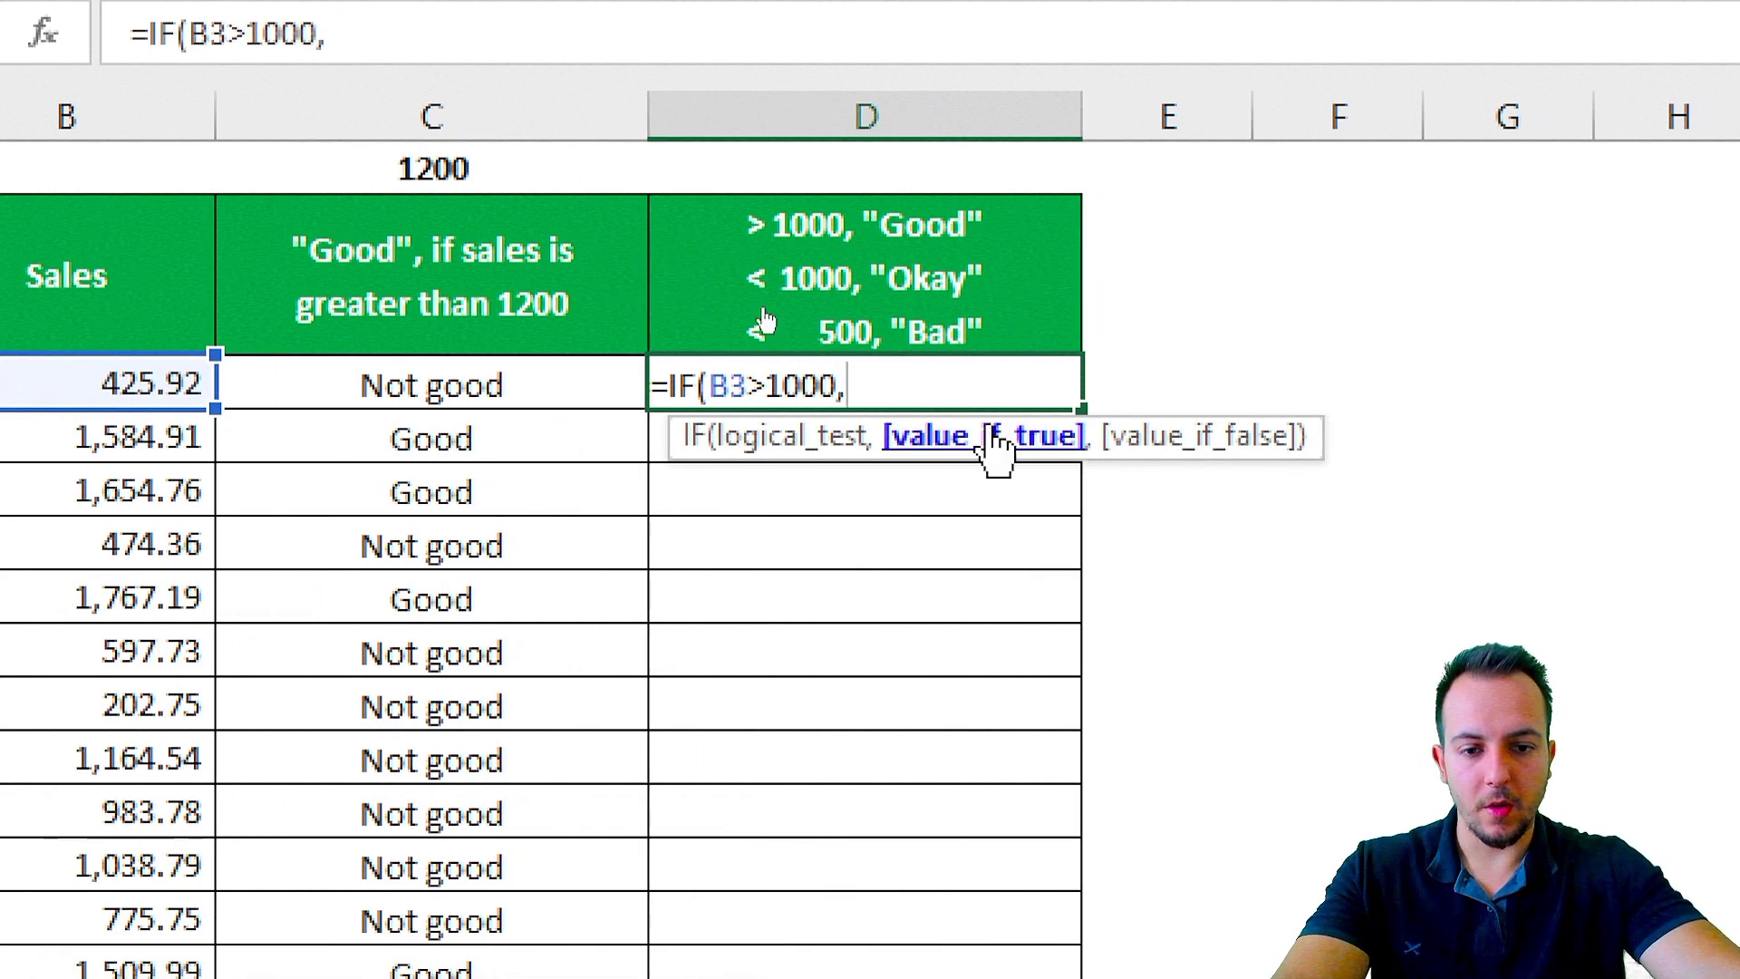
pyautogui.write('"')
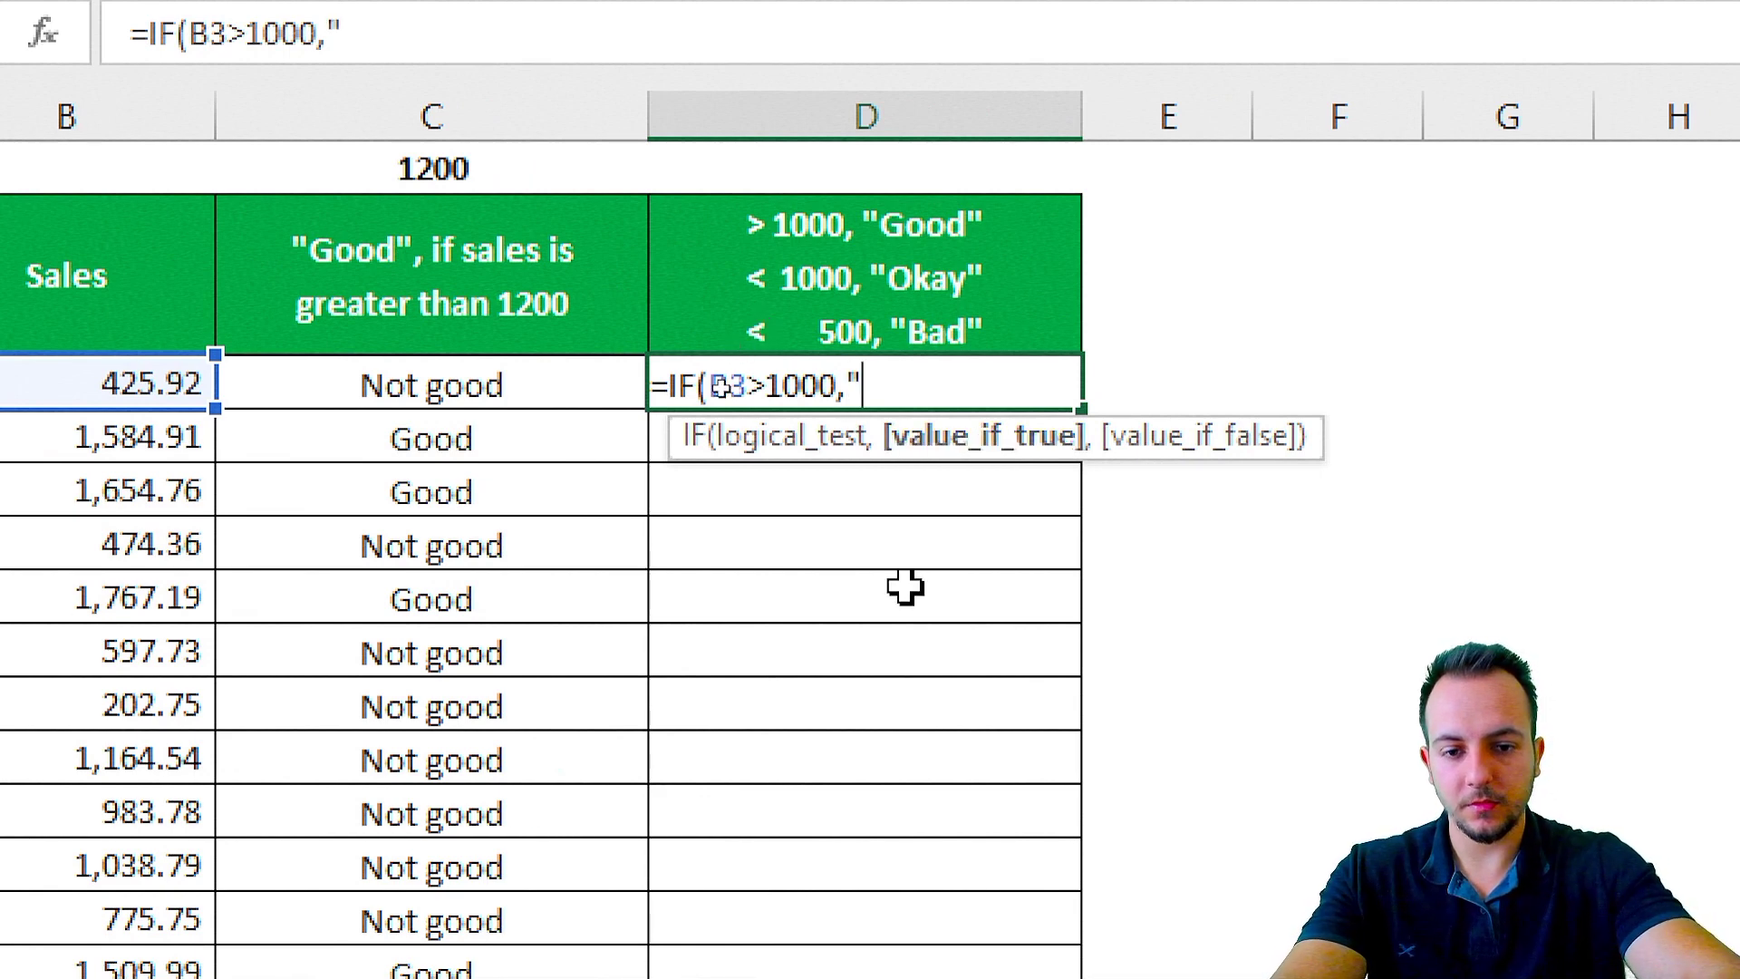
pyautogui.write('Good"')
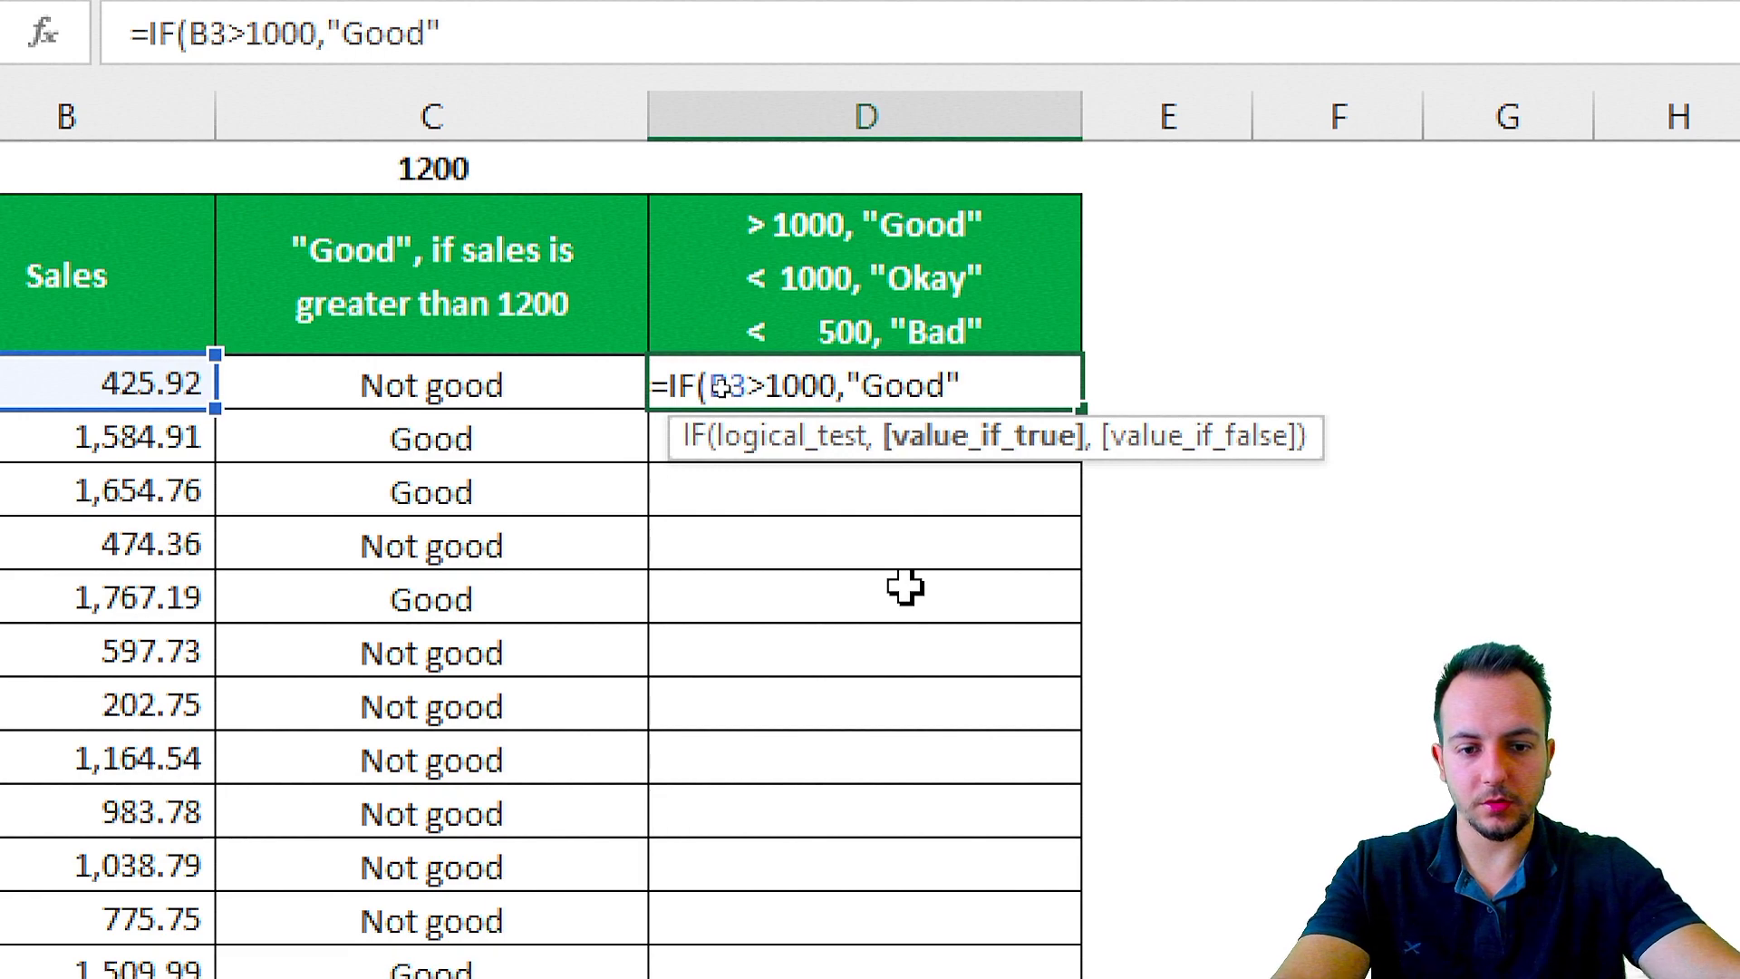
pyautogui.write(',')
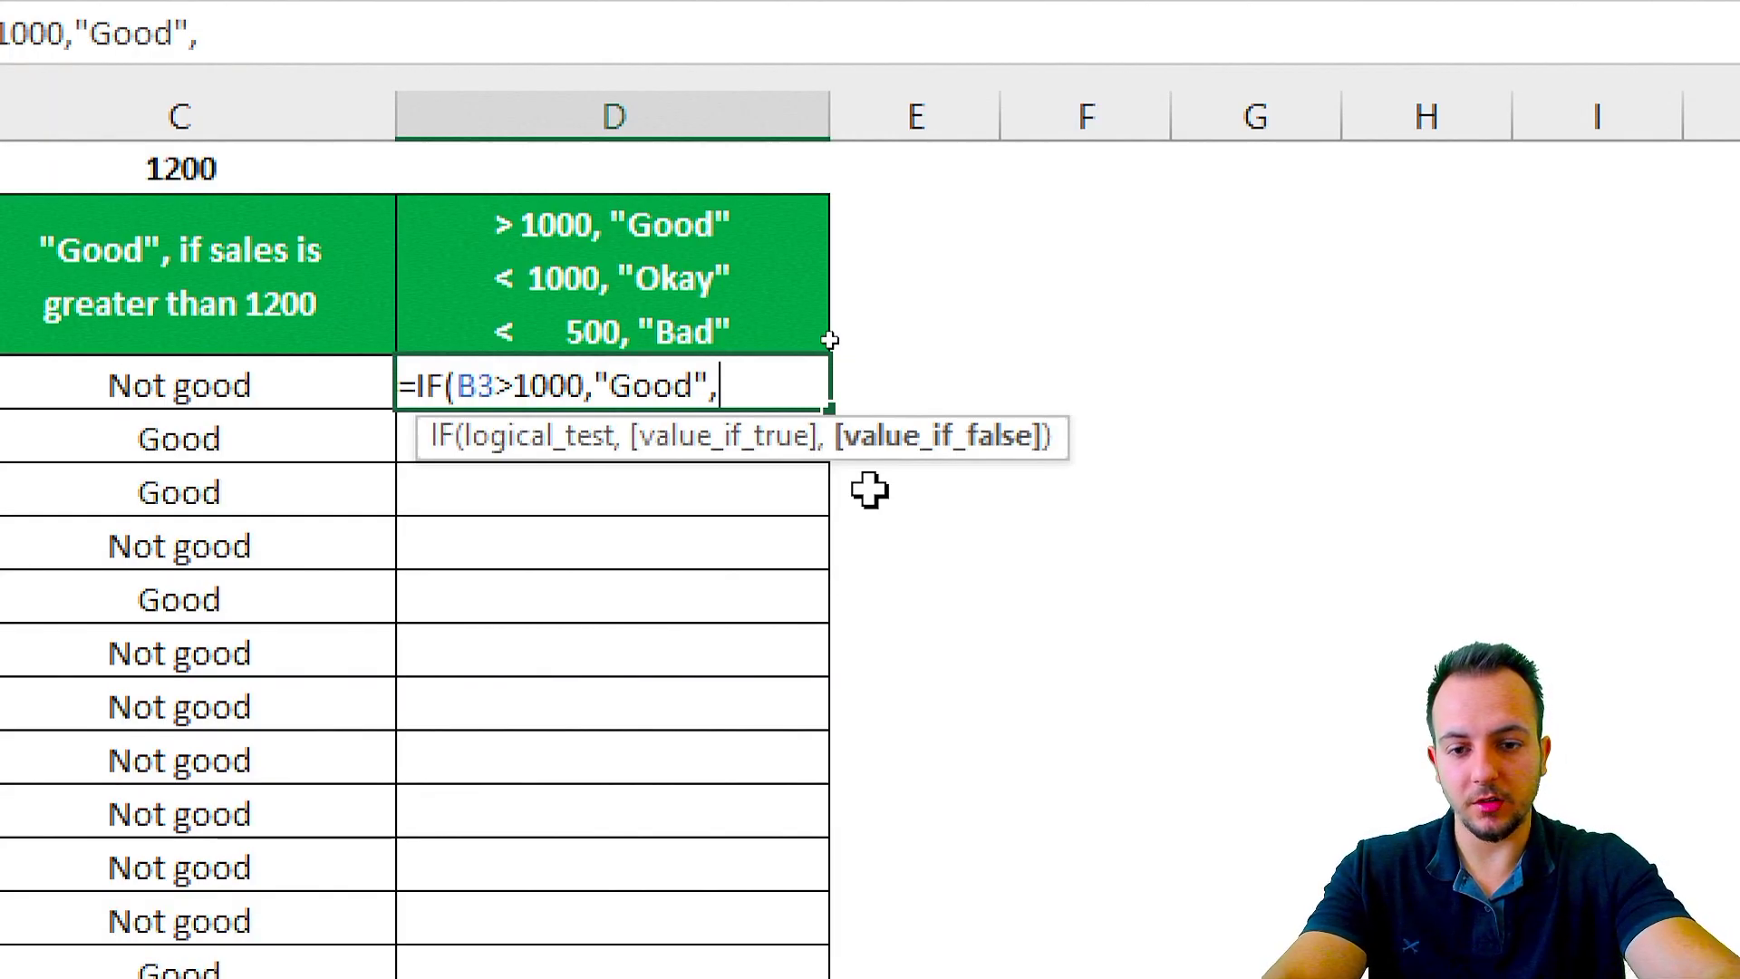
# Nest a second IF as the value_if_false in D3, testing B3<500 and returning "Bad" when true
pyautogui.write('IF')
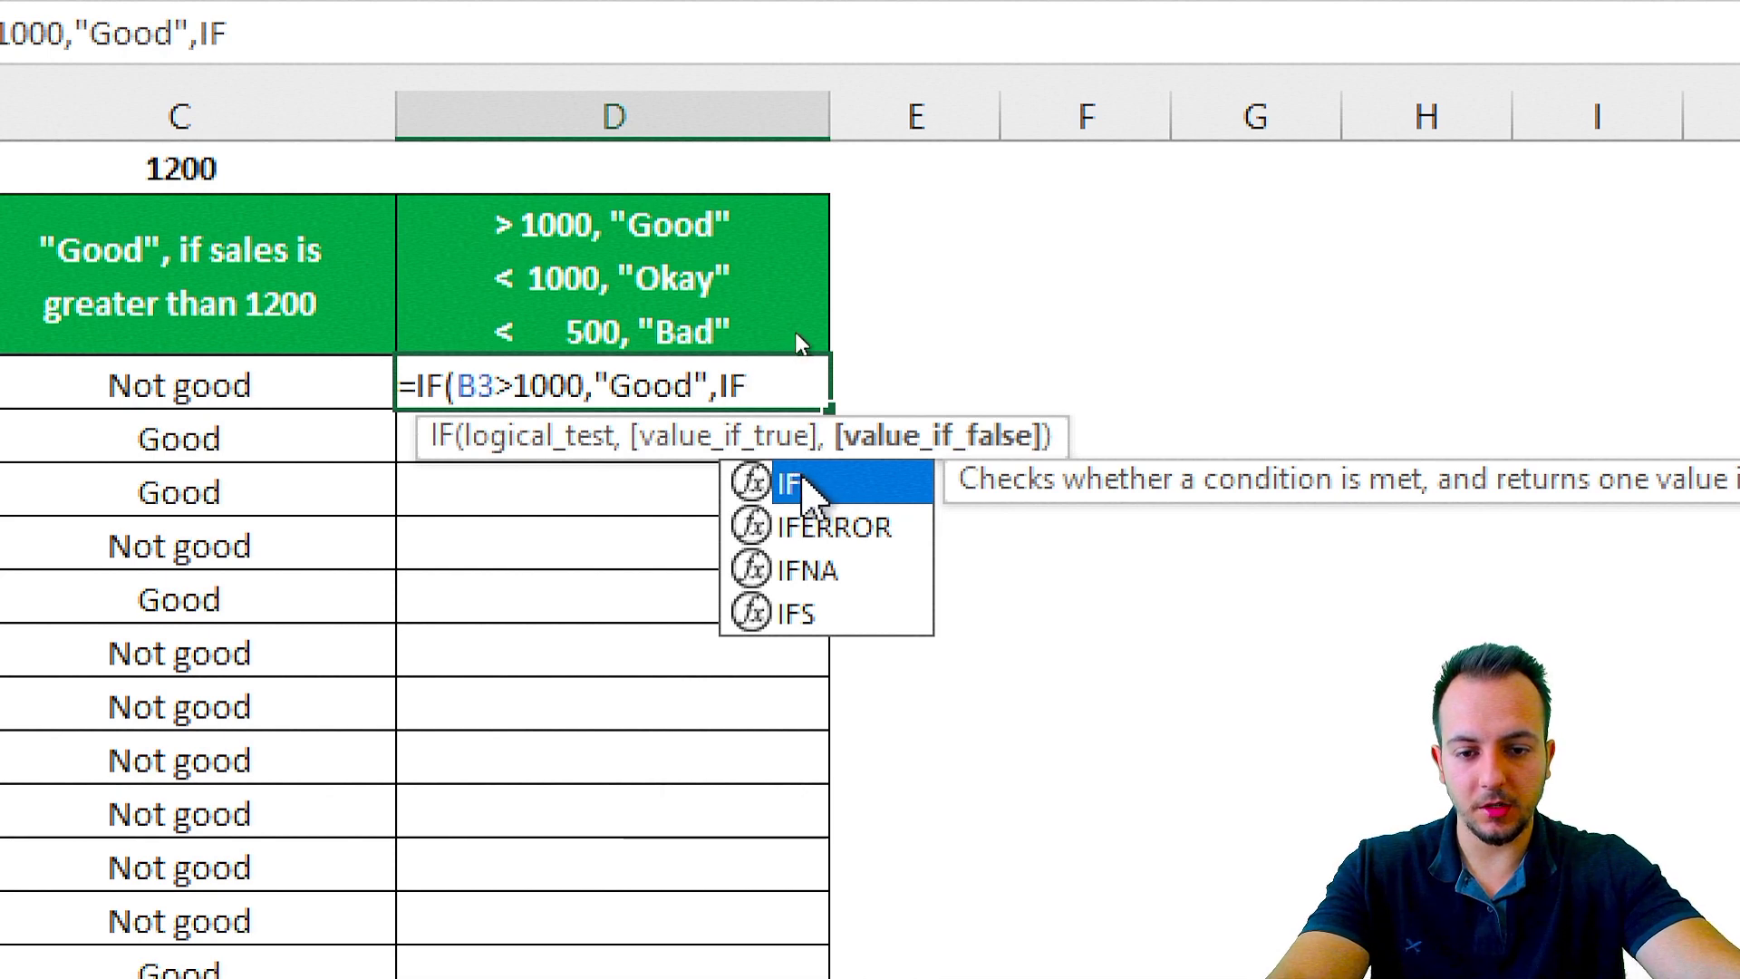
pyautogui.write('(')
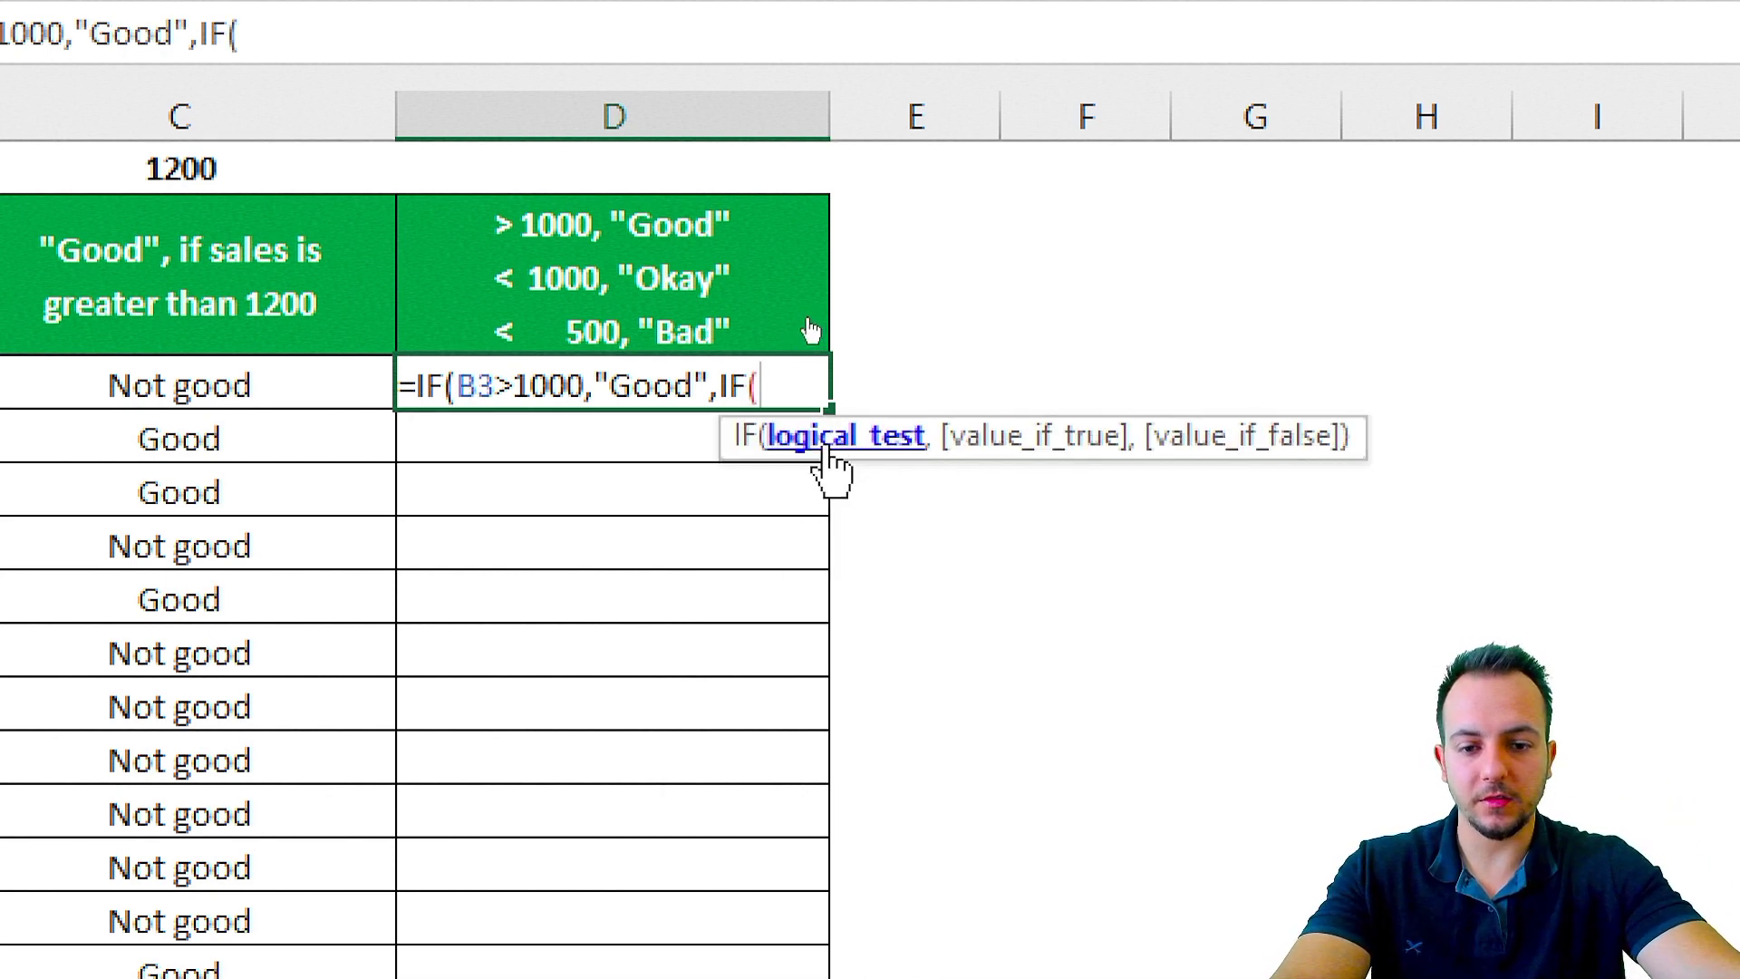
pyautogui.click(218, 384)
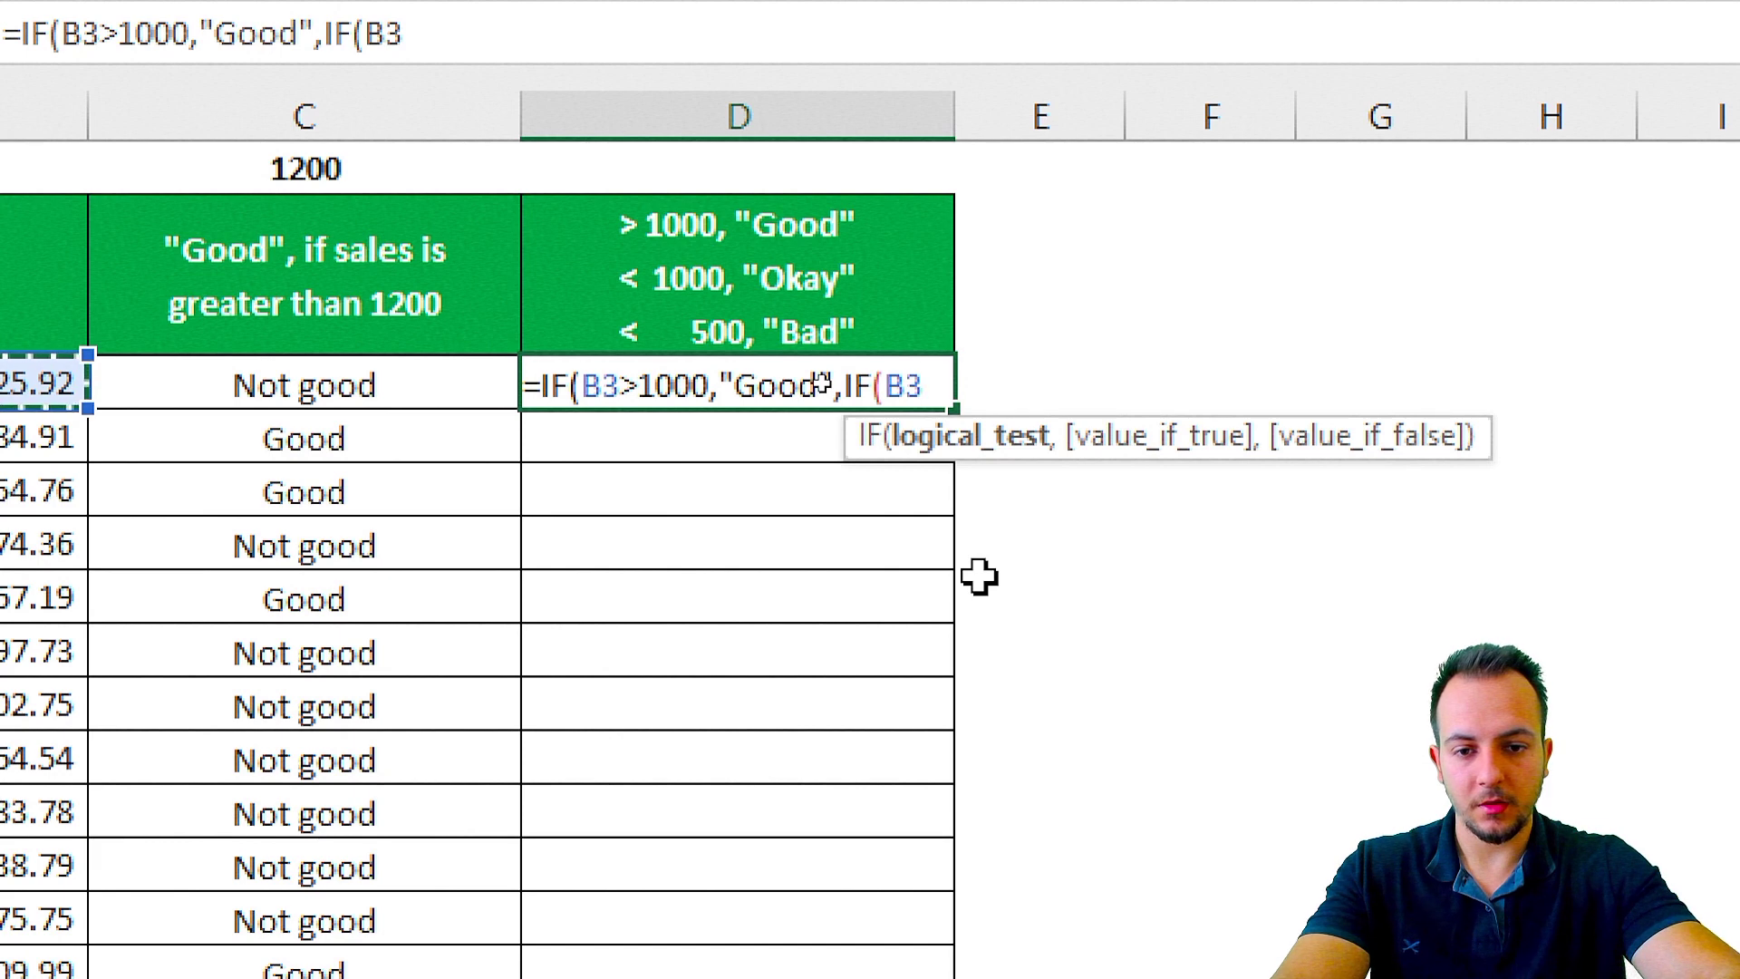
pyautogui.write('<')
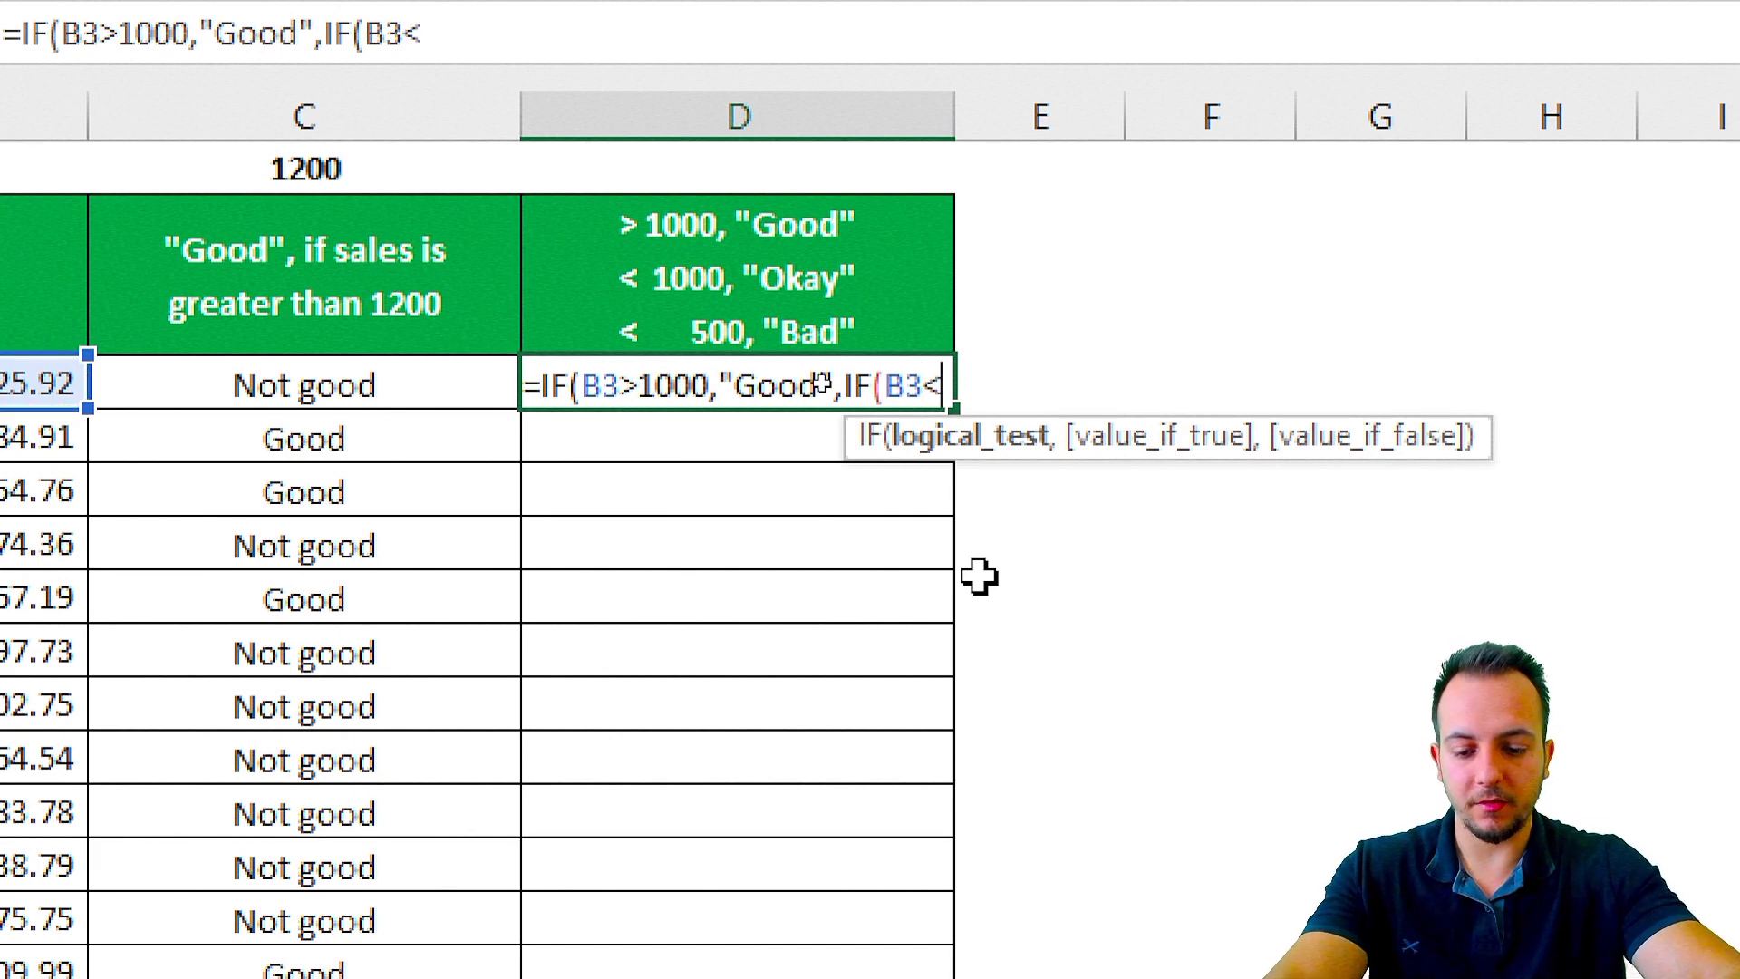
pyautogui.write('500')
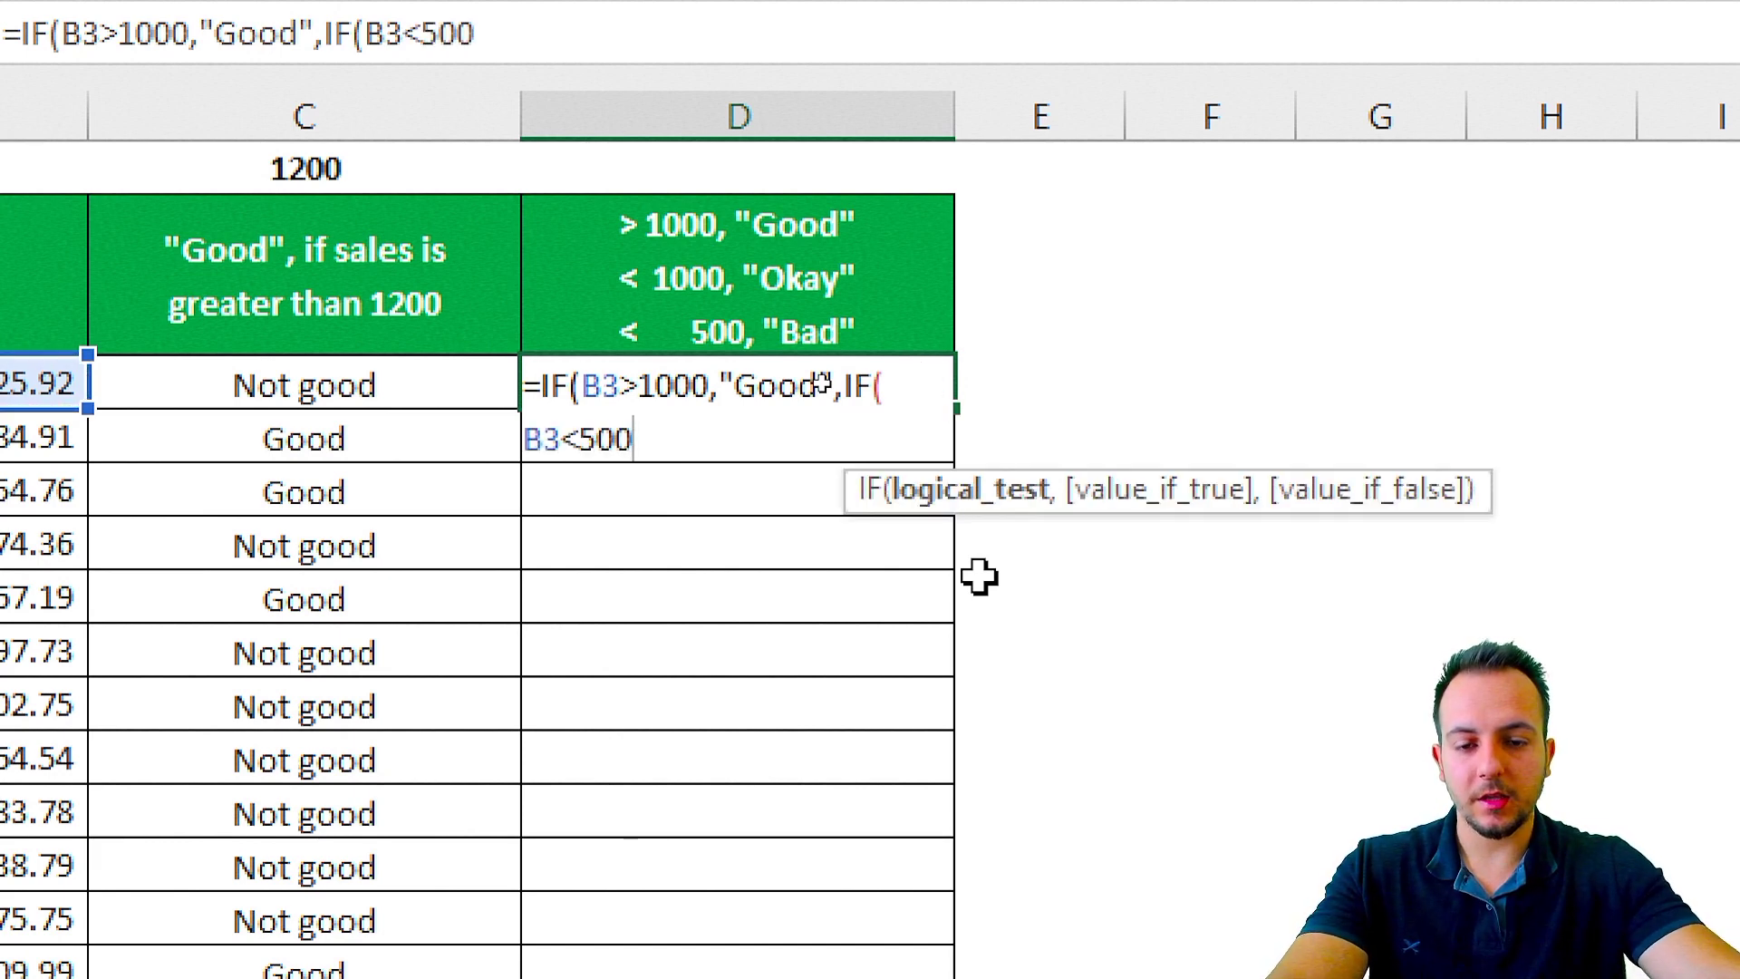
pyautogui.write(',')
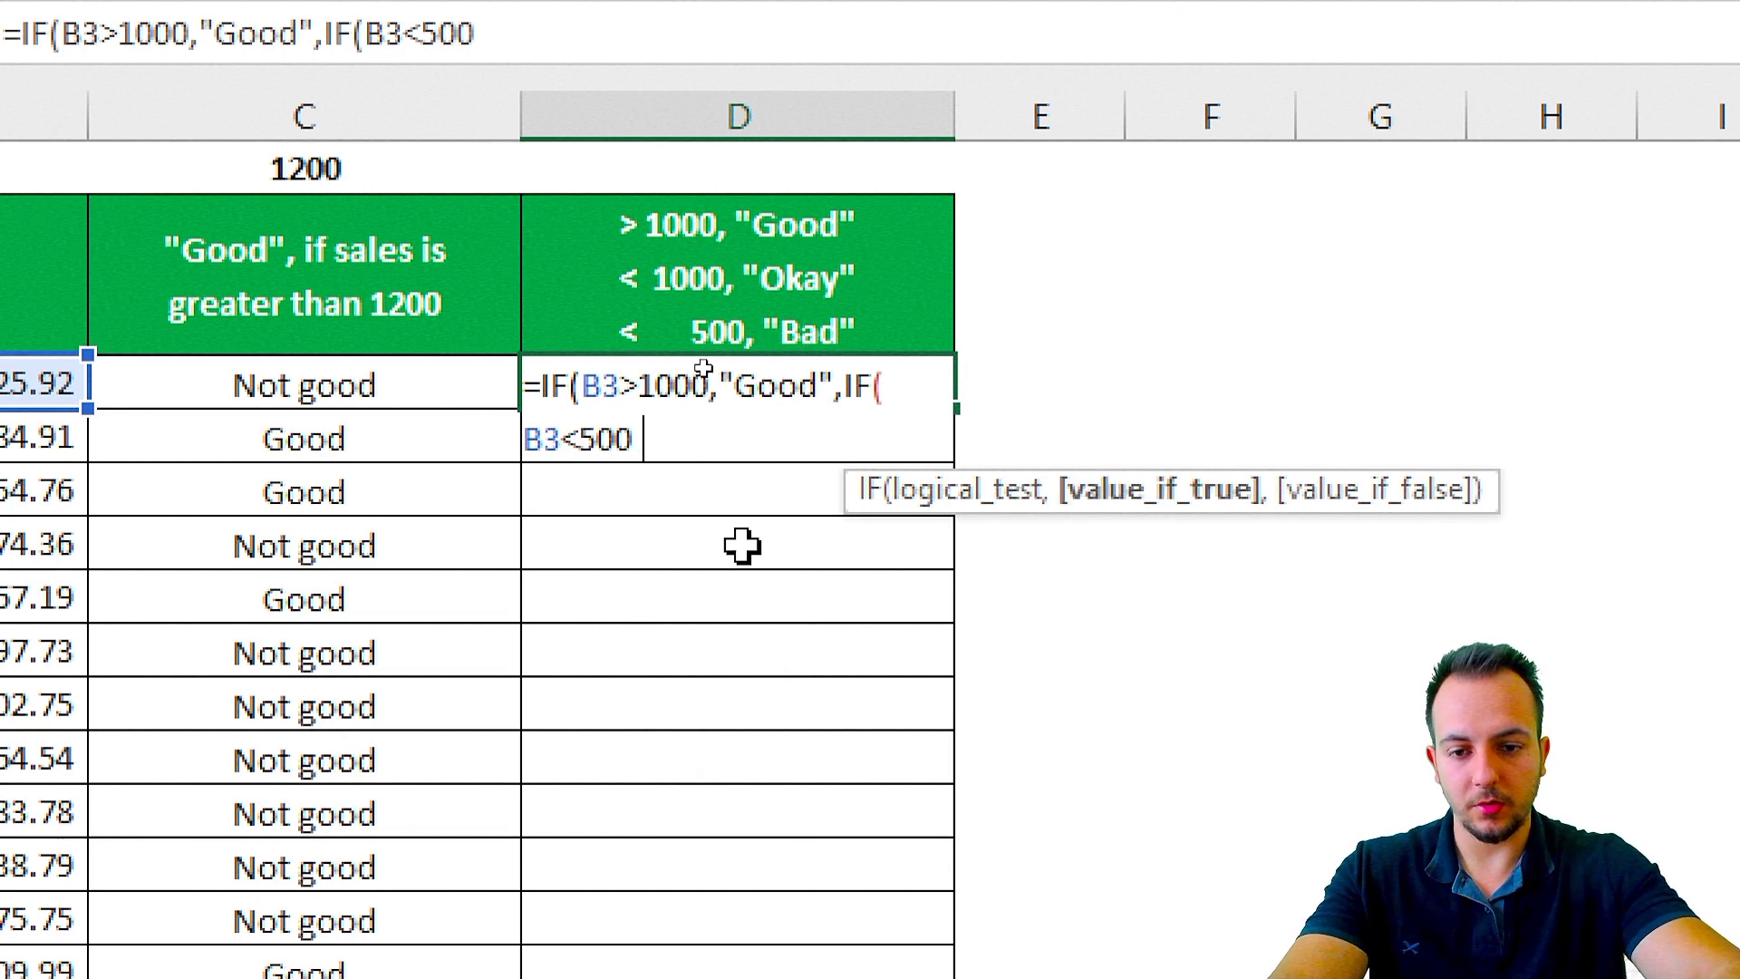
pyautogui.write('"Bad')
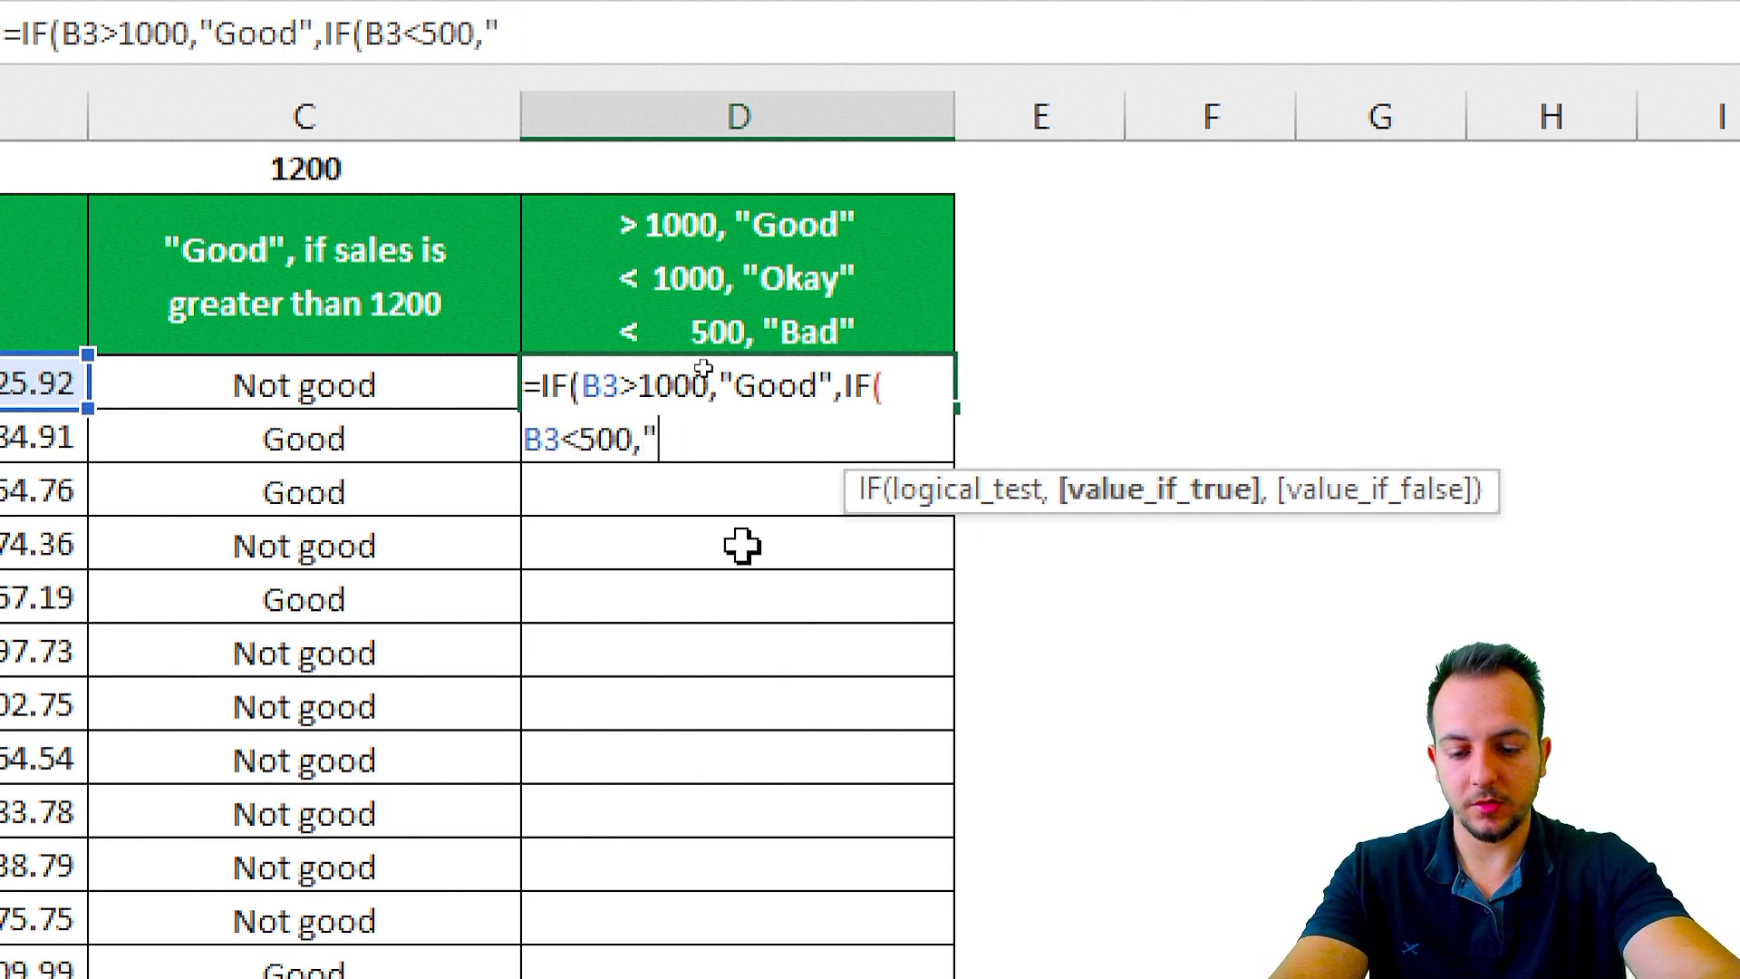
pyautogui.write('"')
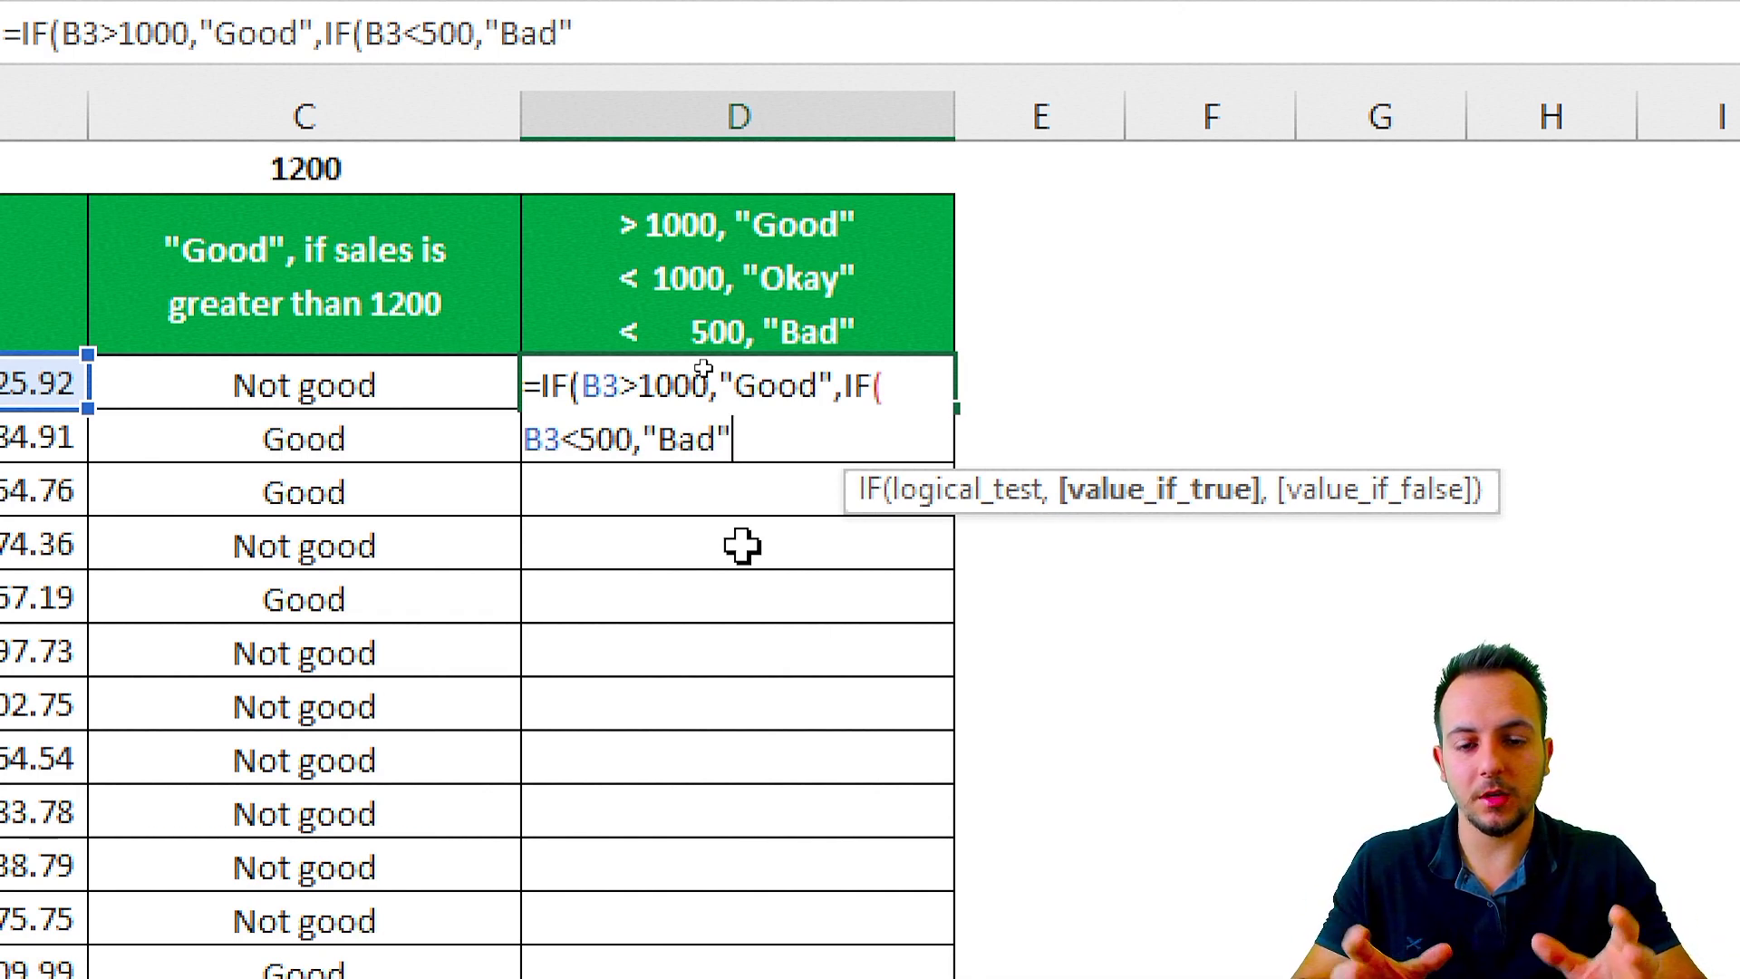
# Complete the nested D3 formula with "Okay" as the inner value_if_false, close both functions and enter it
pyautogui.write(',"')
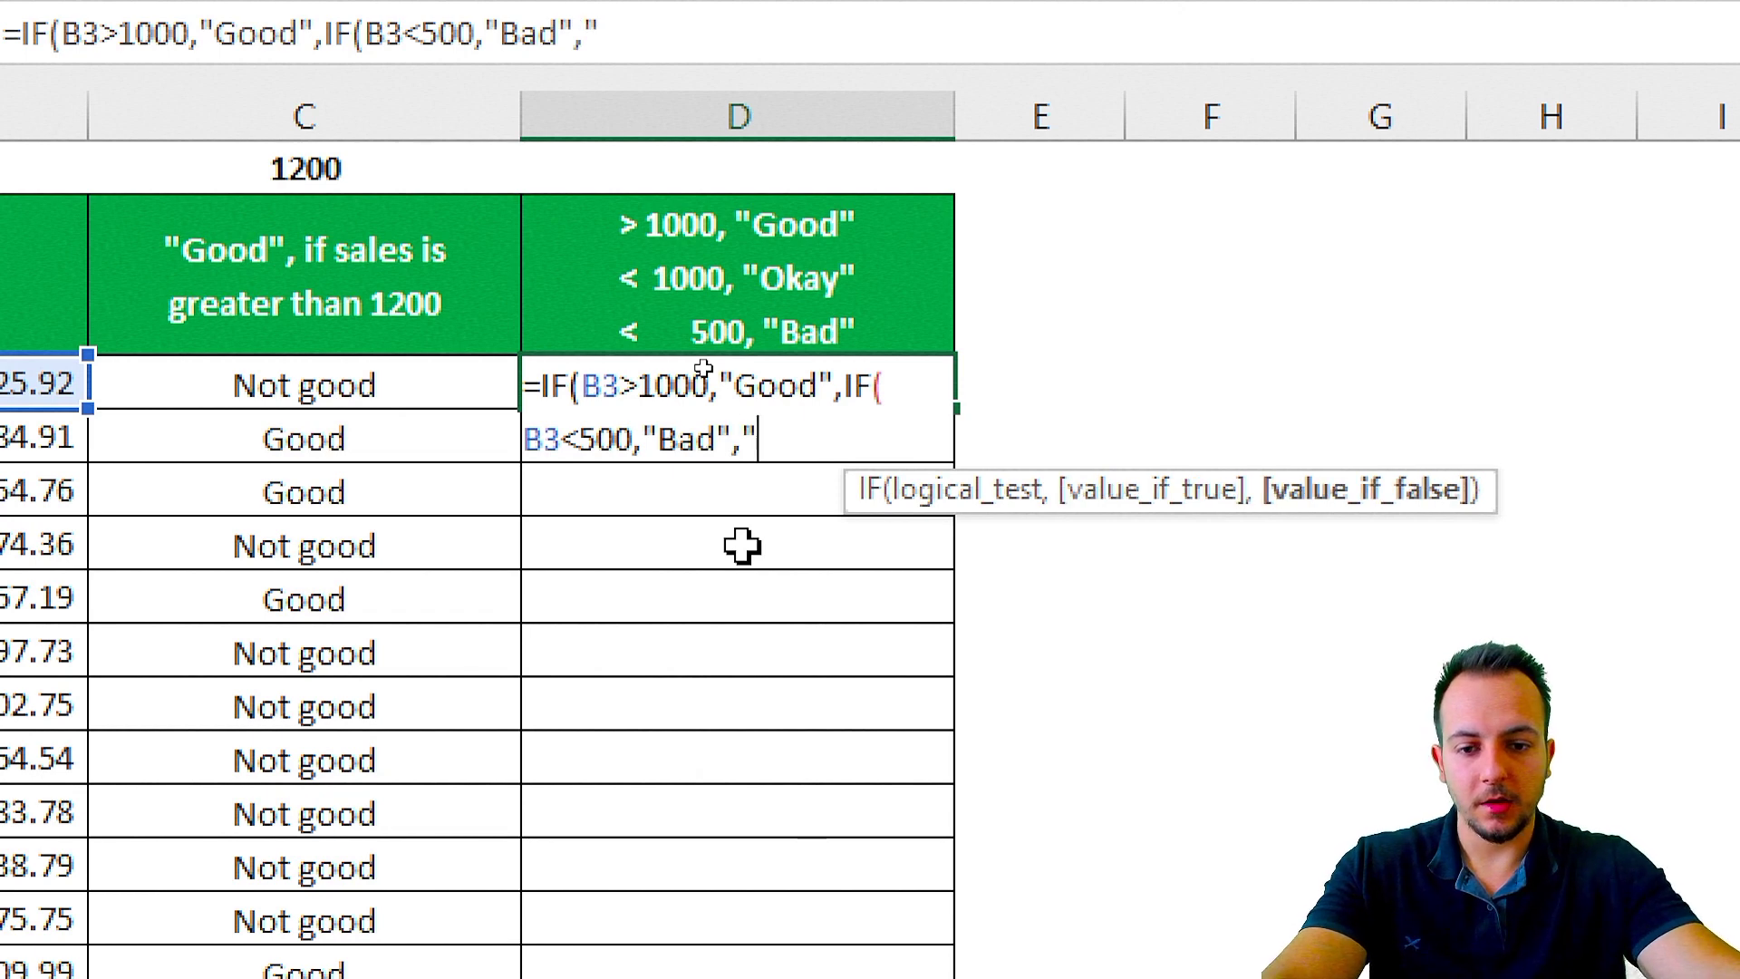
pyautogui.write('Ok')
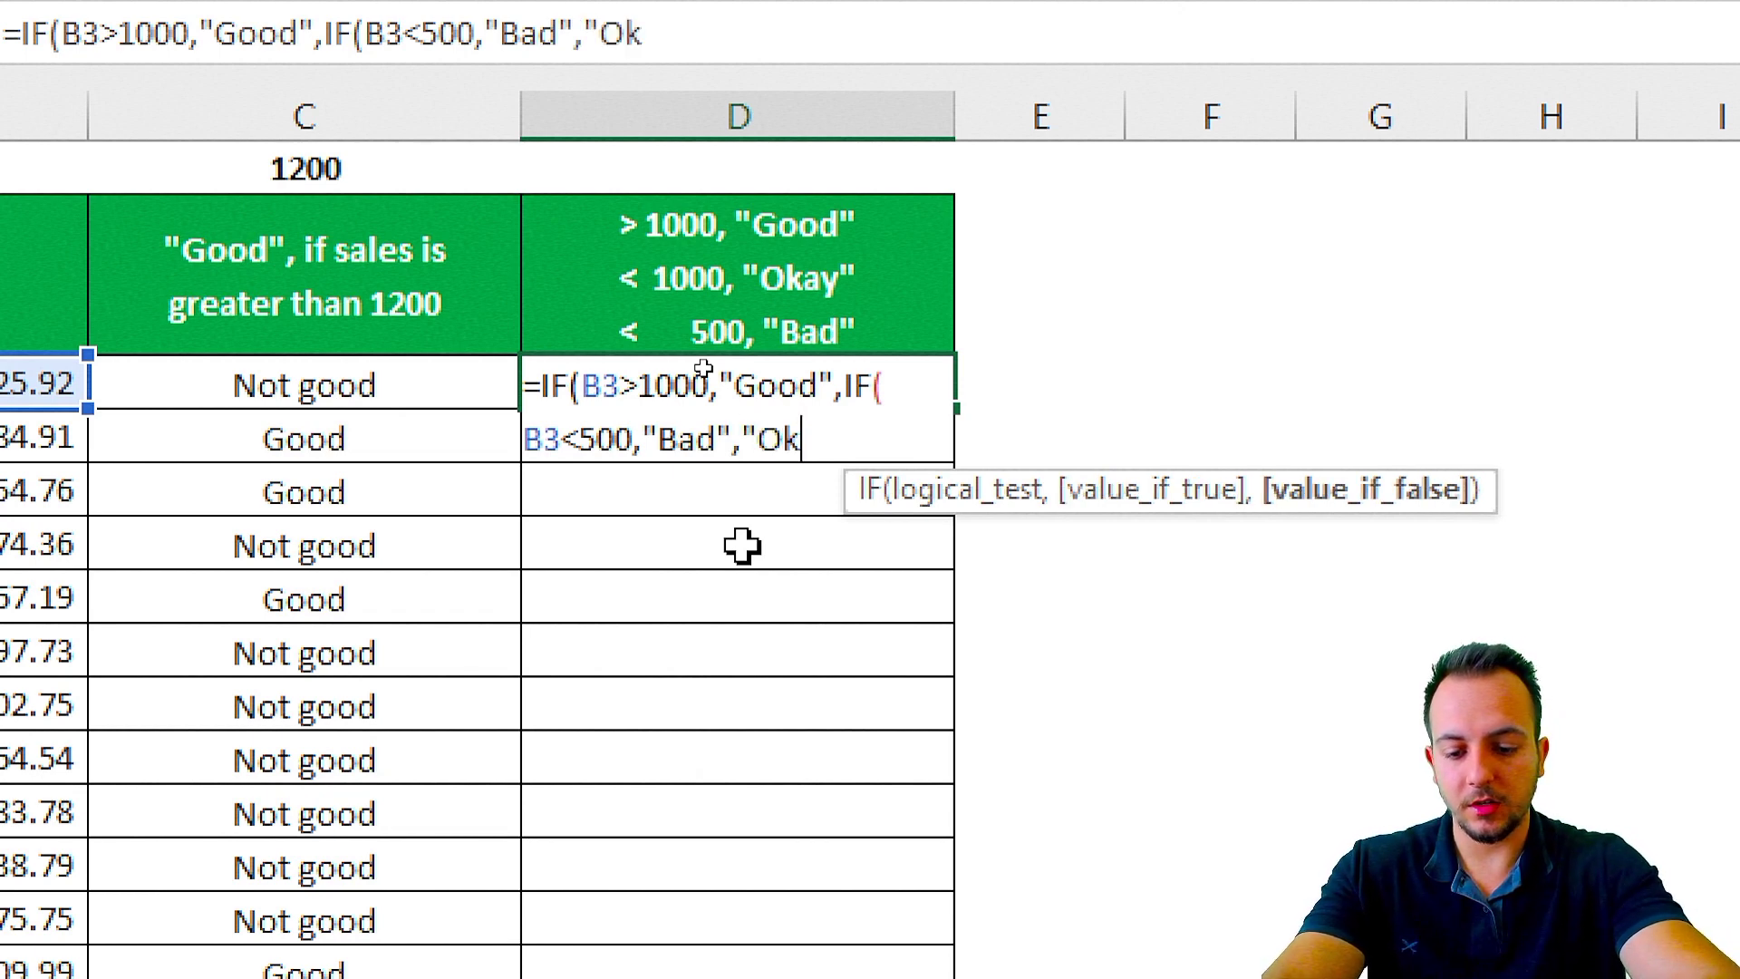
pyautogui.write('ay"))')
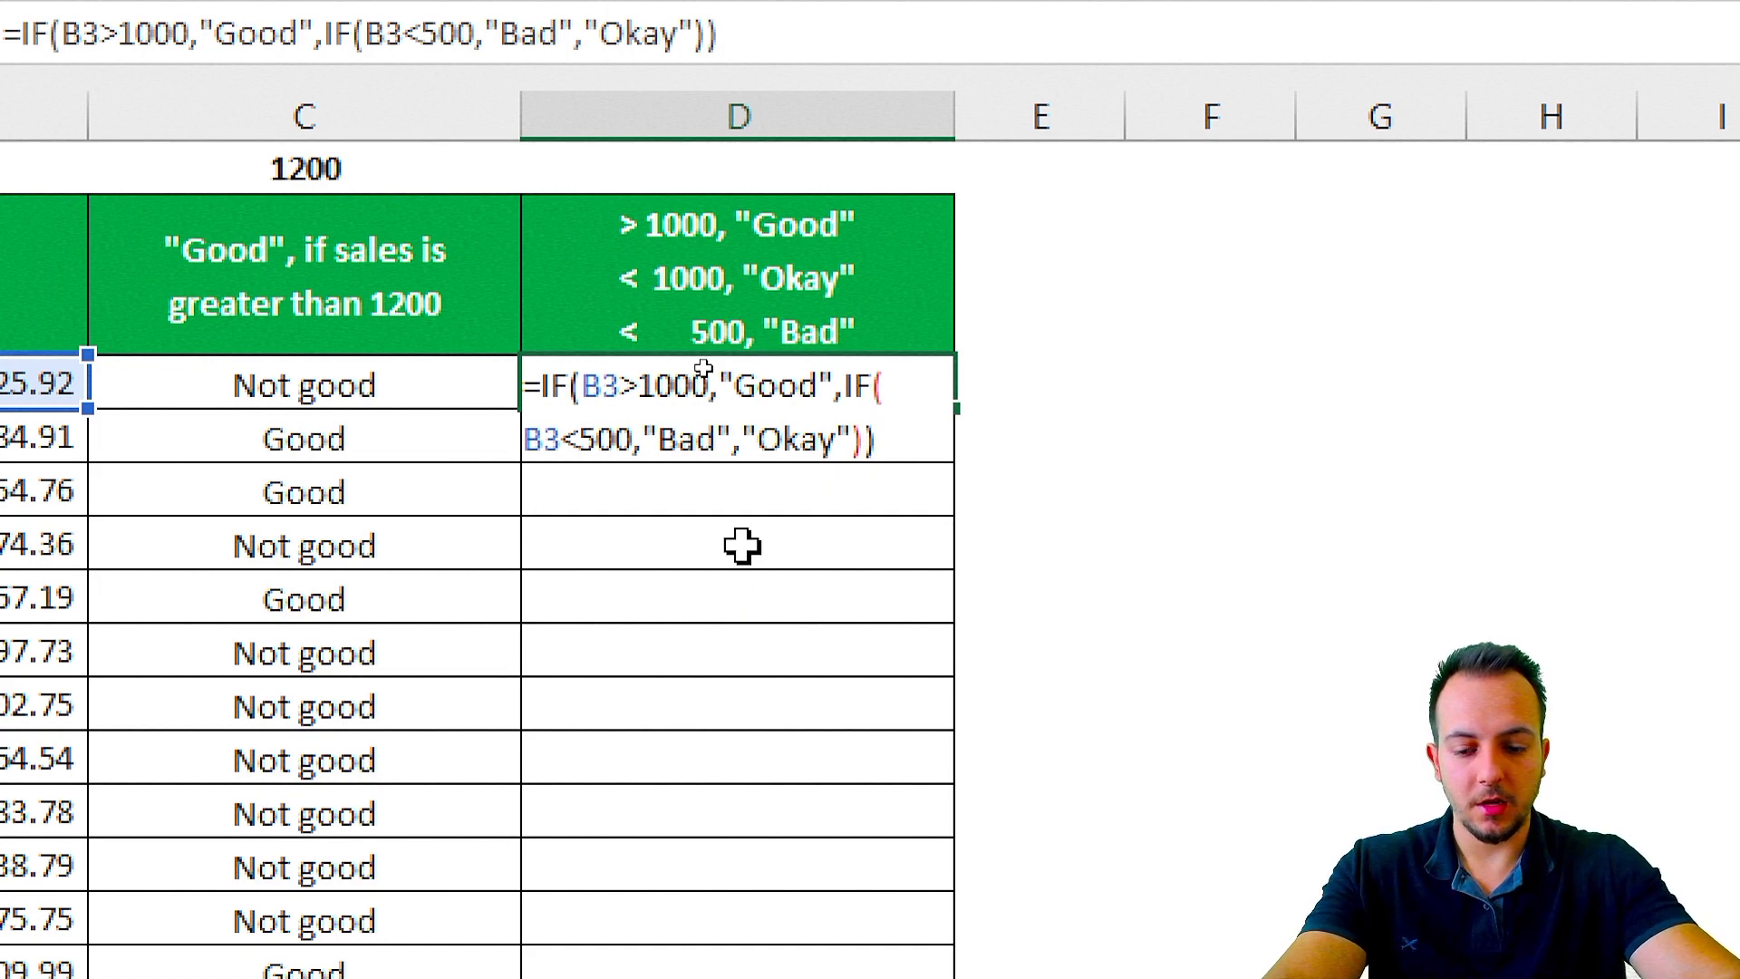
pyautogui.press('Return')
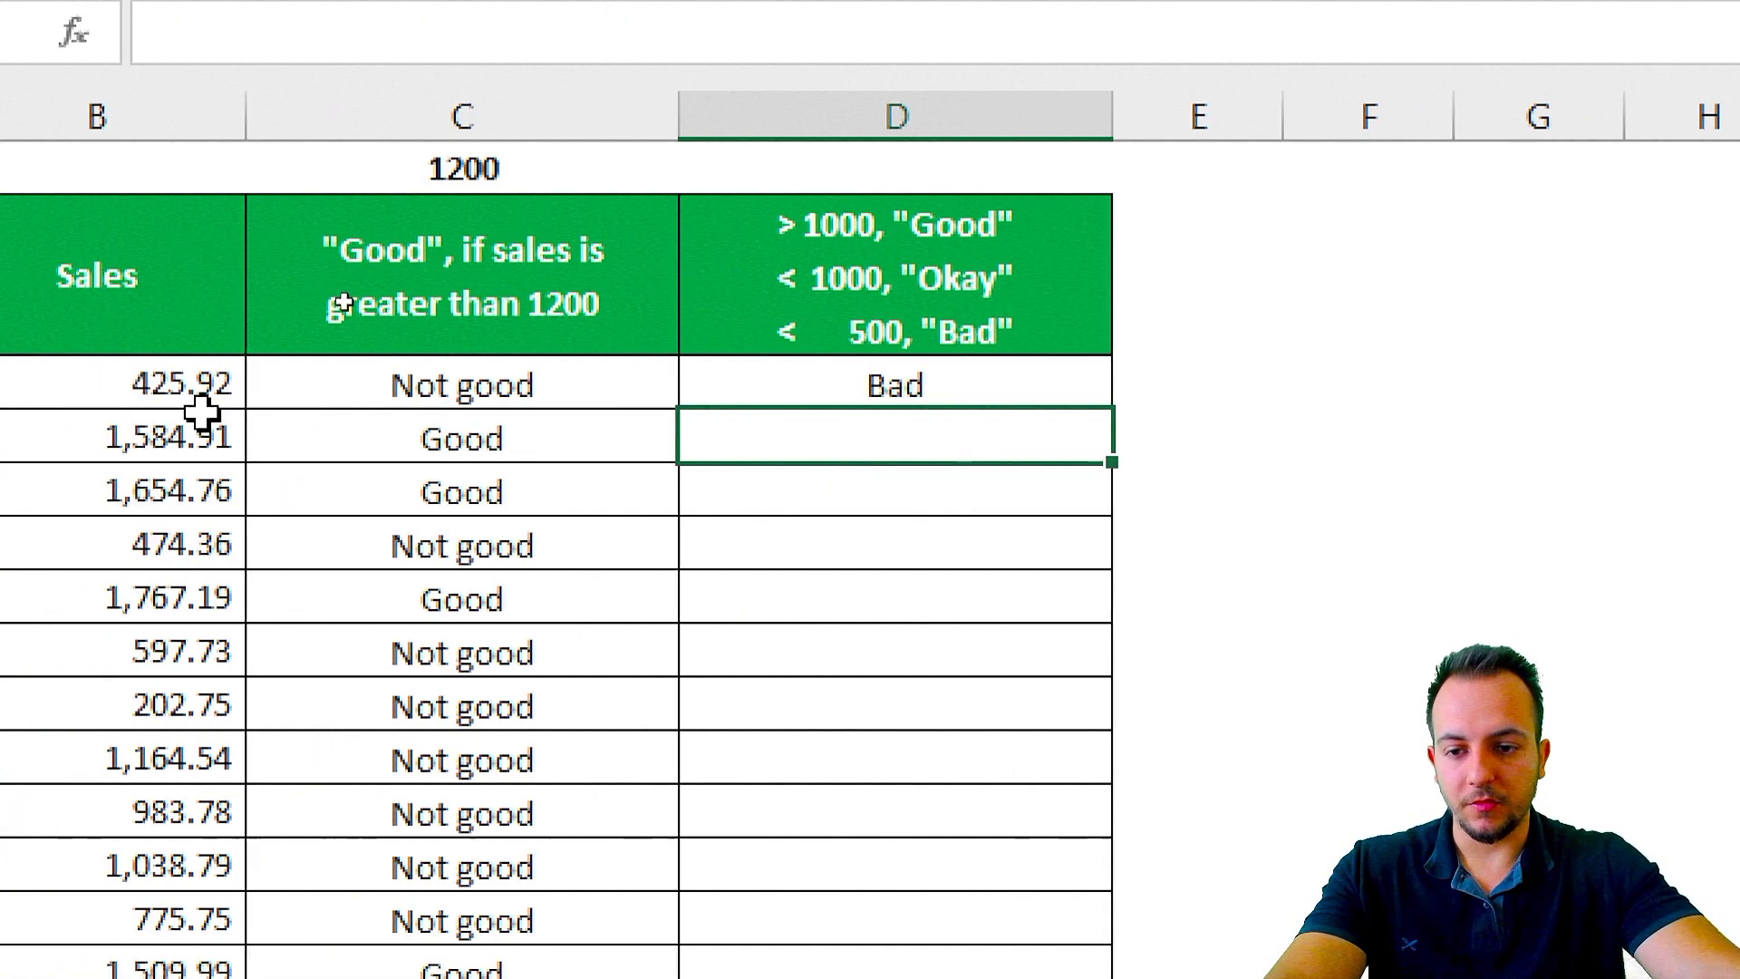
# Fill the nested IF formula from D3 down through D7 and review the filled ratings
pyautogui.click(60, 385)
pyautogui.click(729, 390)
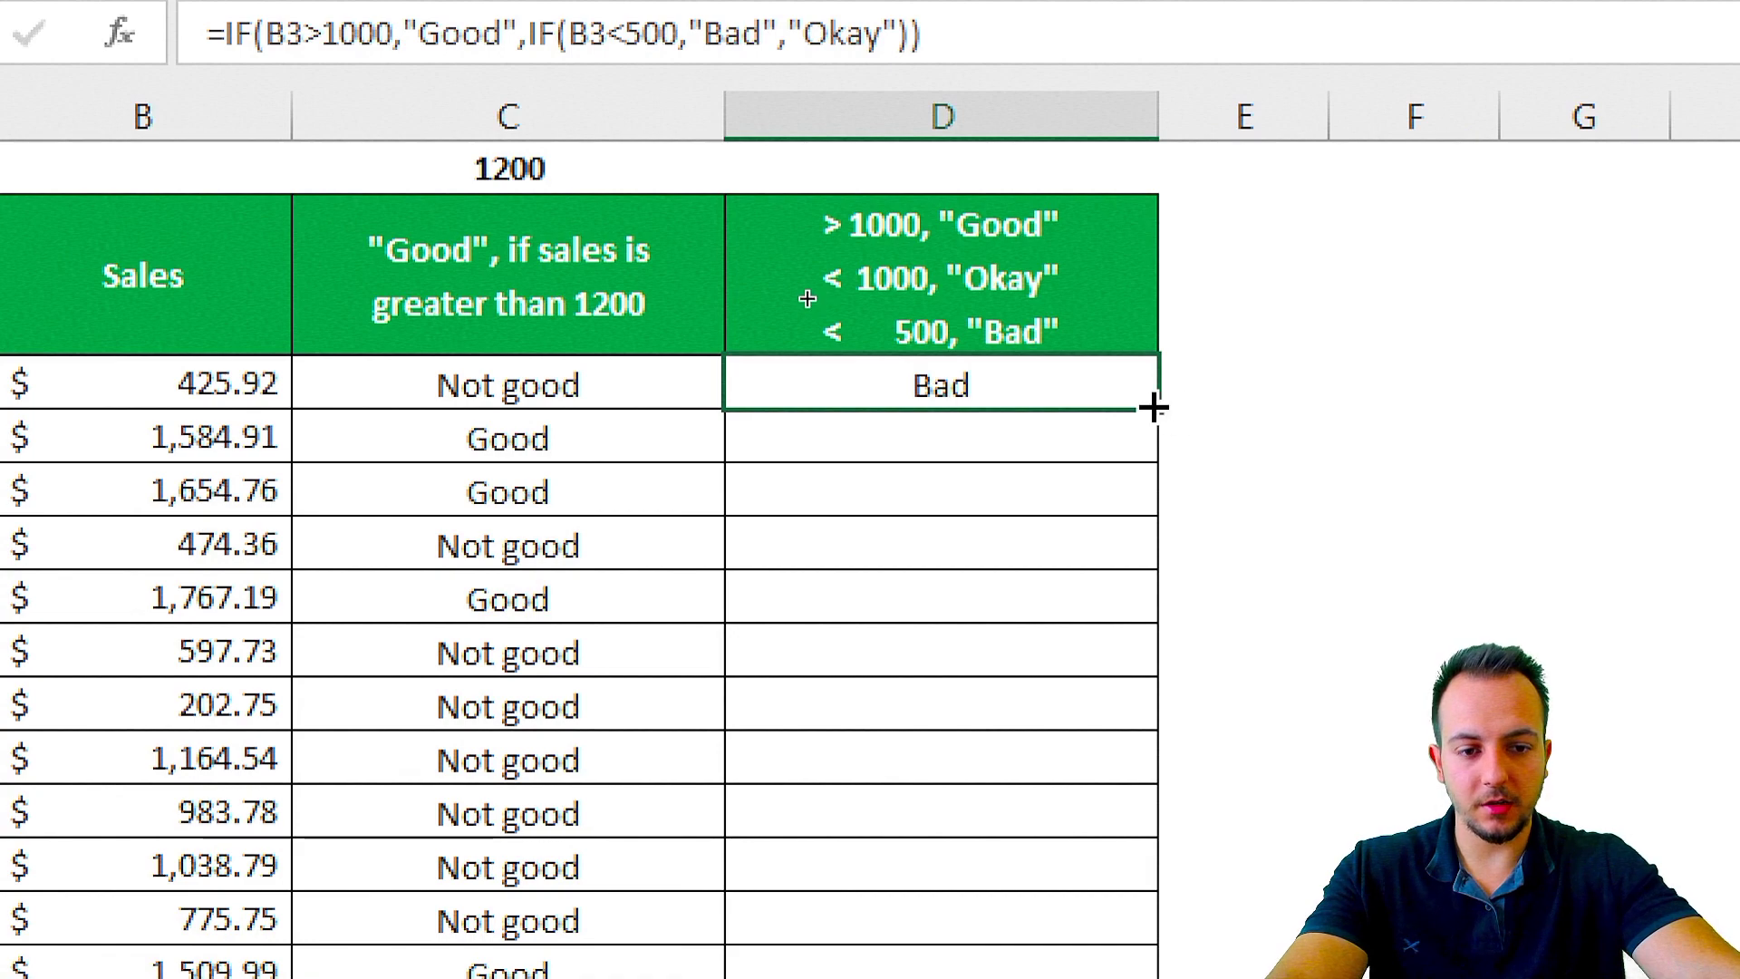
pyautogui.moveTo(1138, 435); pyautogui.dragTo(1088, 608)
pyautogui.click(1031, 489)
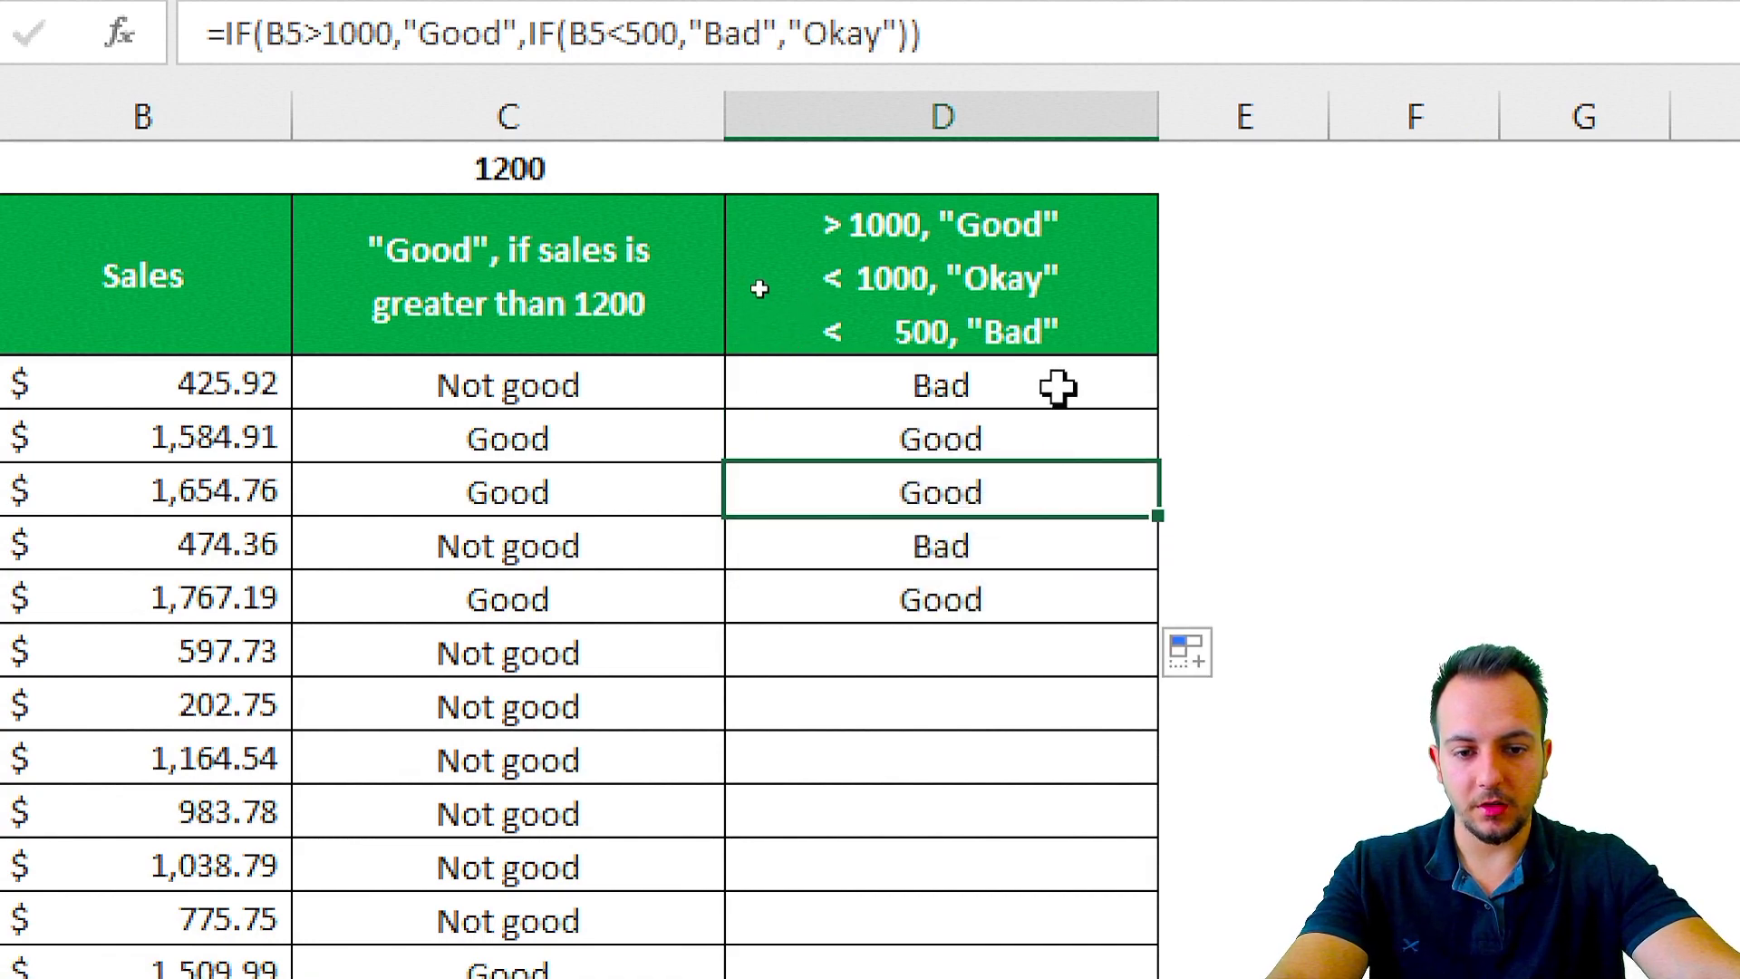
pyautogui.moveTo(1057, 389); pyautogui.dragTo(979, 611)
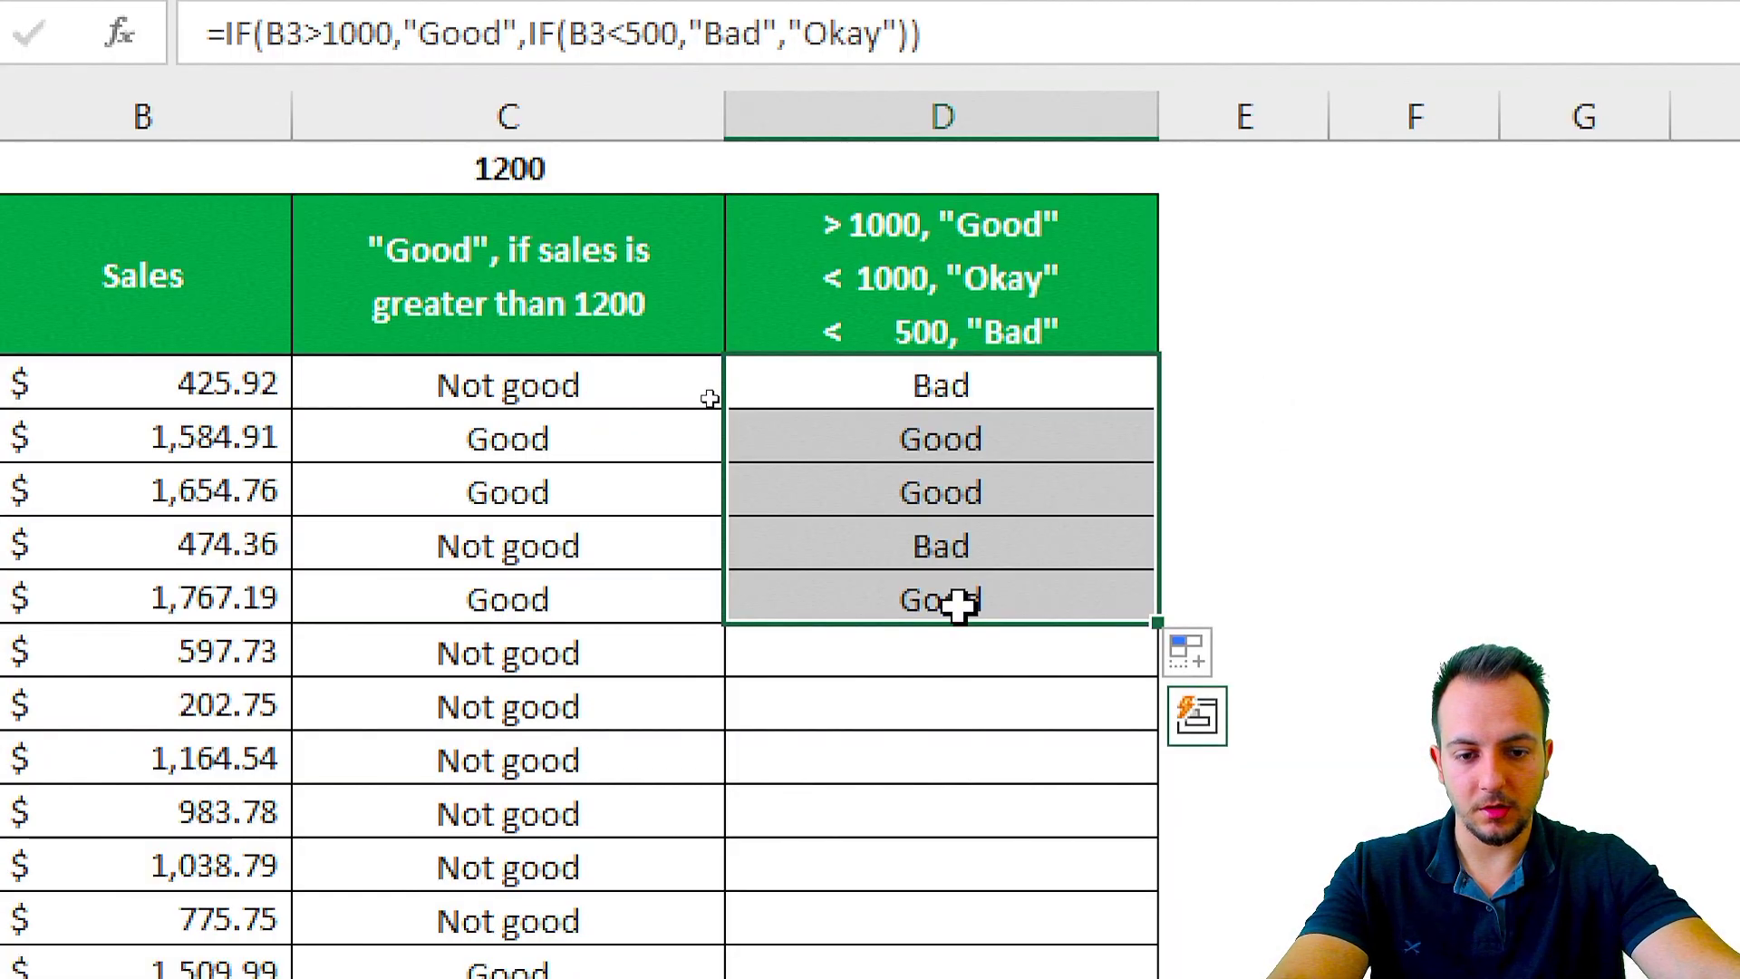
# Extend the nested IF formula from D7 to D8 and on through D24 to rate the remaining sellers
pyautogui.click(952, 602)
pyautogui.moveTo(1153, 623); pyautogui.dragTo(1146, 671)
pyautogui.click(1060, 649)
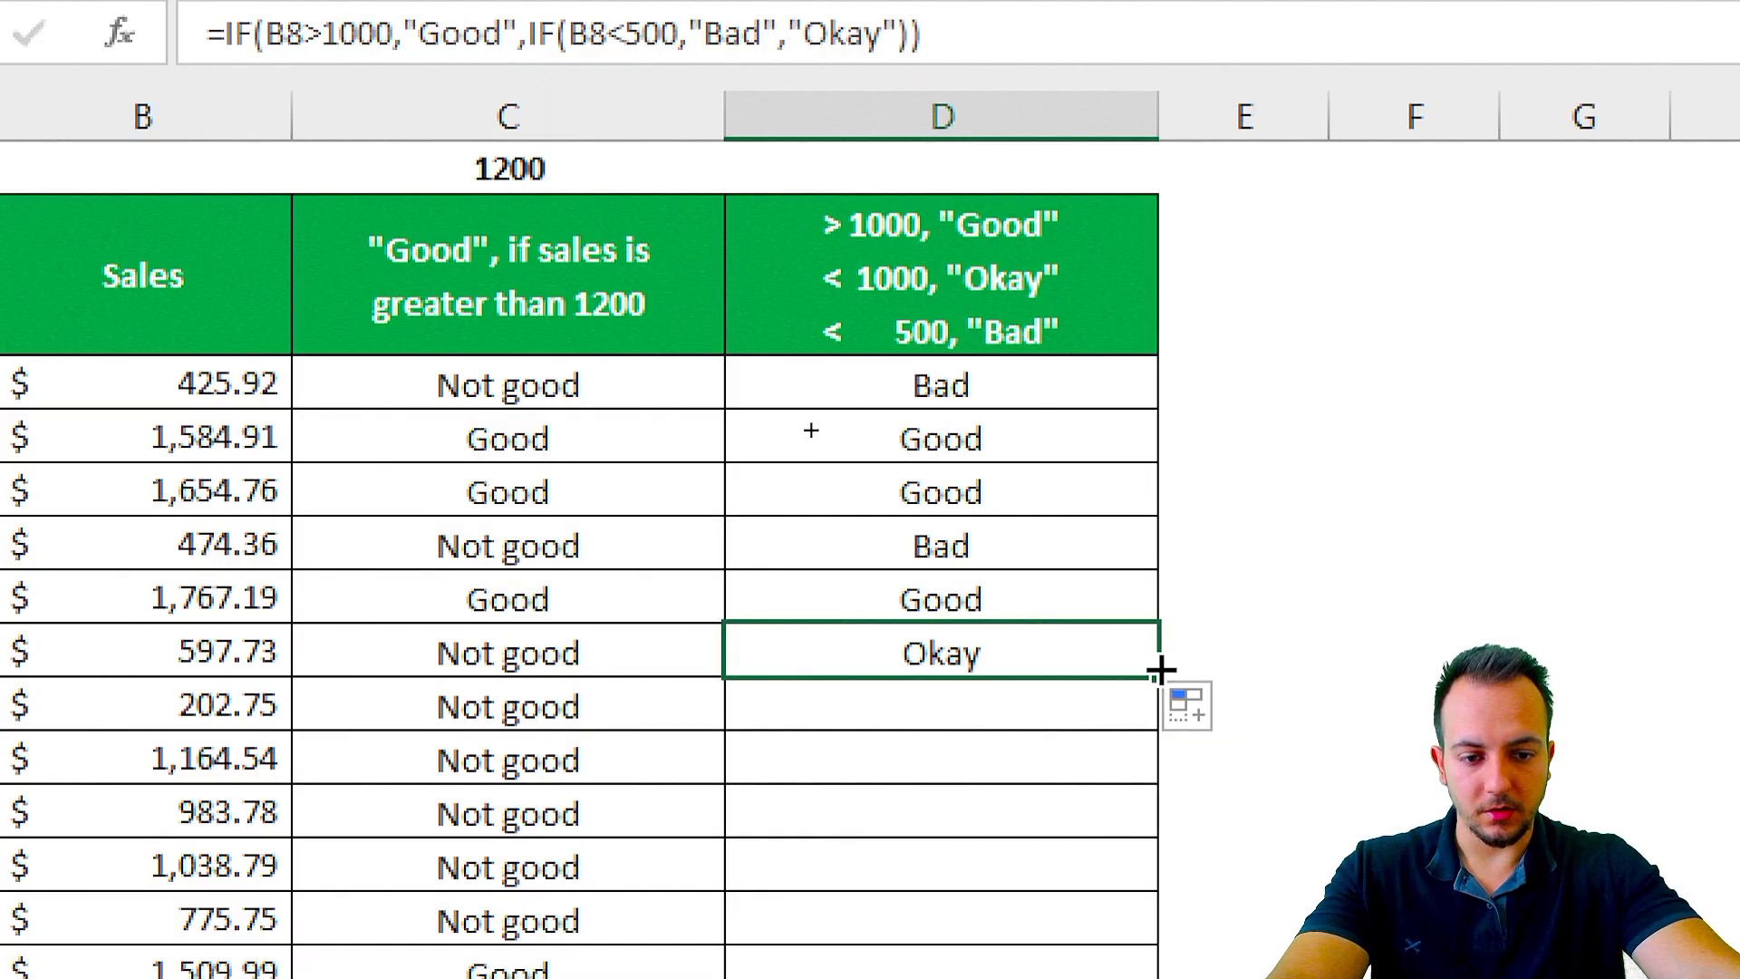
pyautogui.moveTo(1157, 675); pyautogui.dragTo(1148, 781)
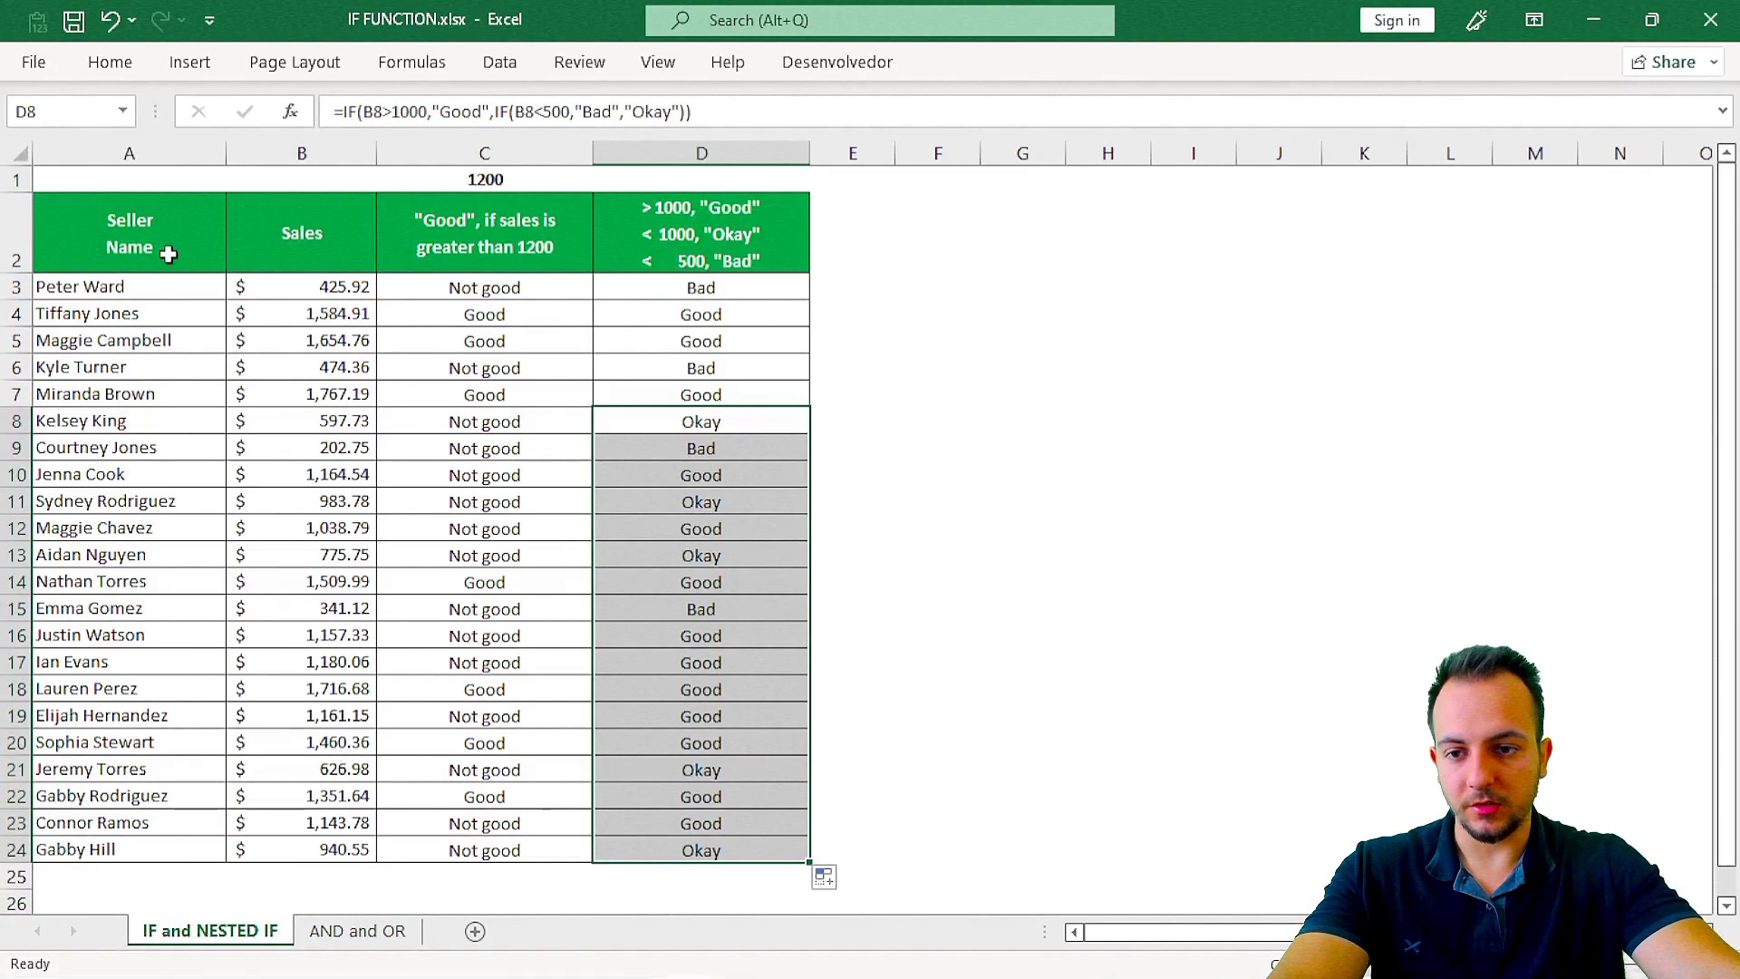
pyautogui.click(169, 255)
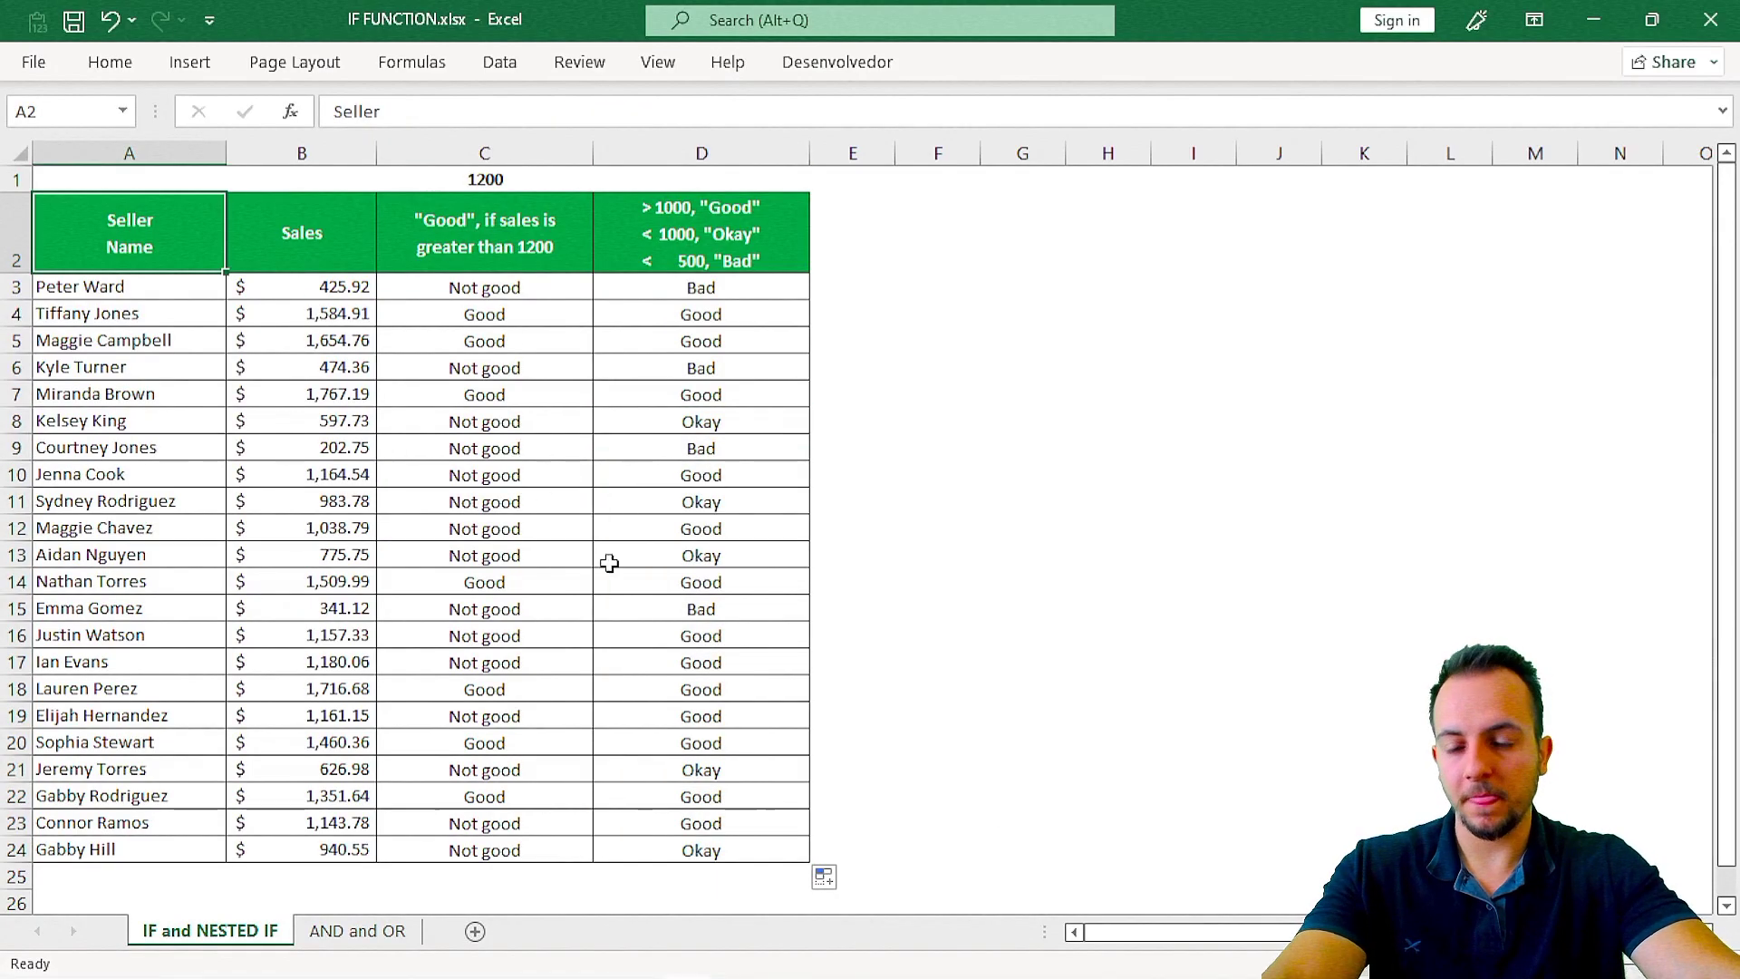
# Switch to the AND and OR sheet, comparing its table with the one on the IF and NESTED IF sheet
pyautogui.click(367, 929)
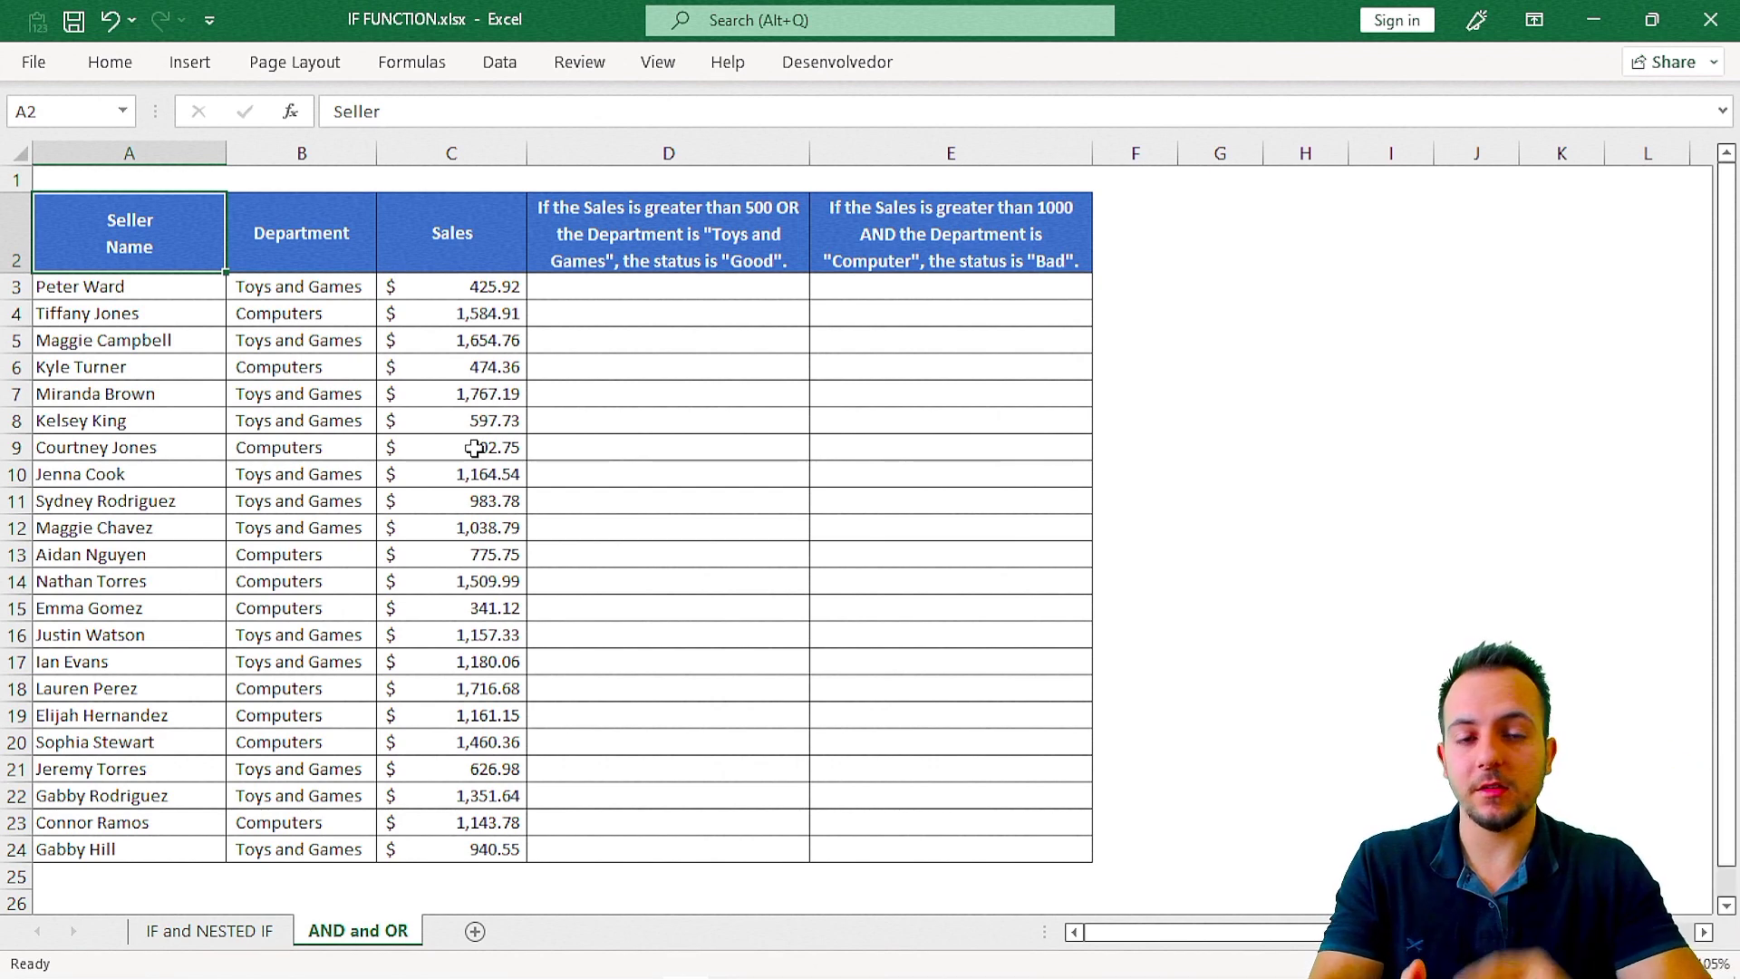
pyautogui.moveTo(177, 226); pyautogui.dragTo(924, 848)
pyautogui.click(215, 253)
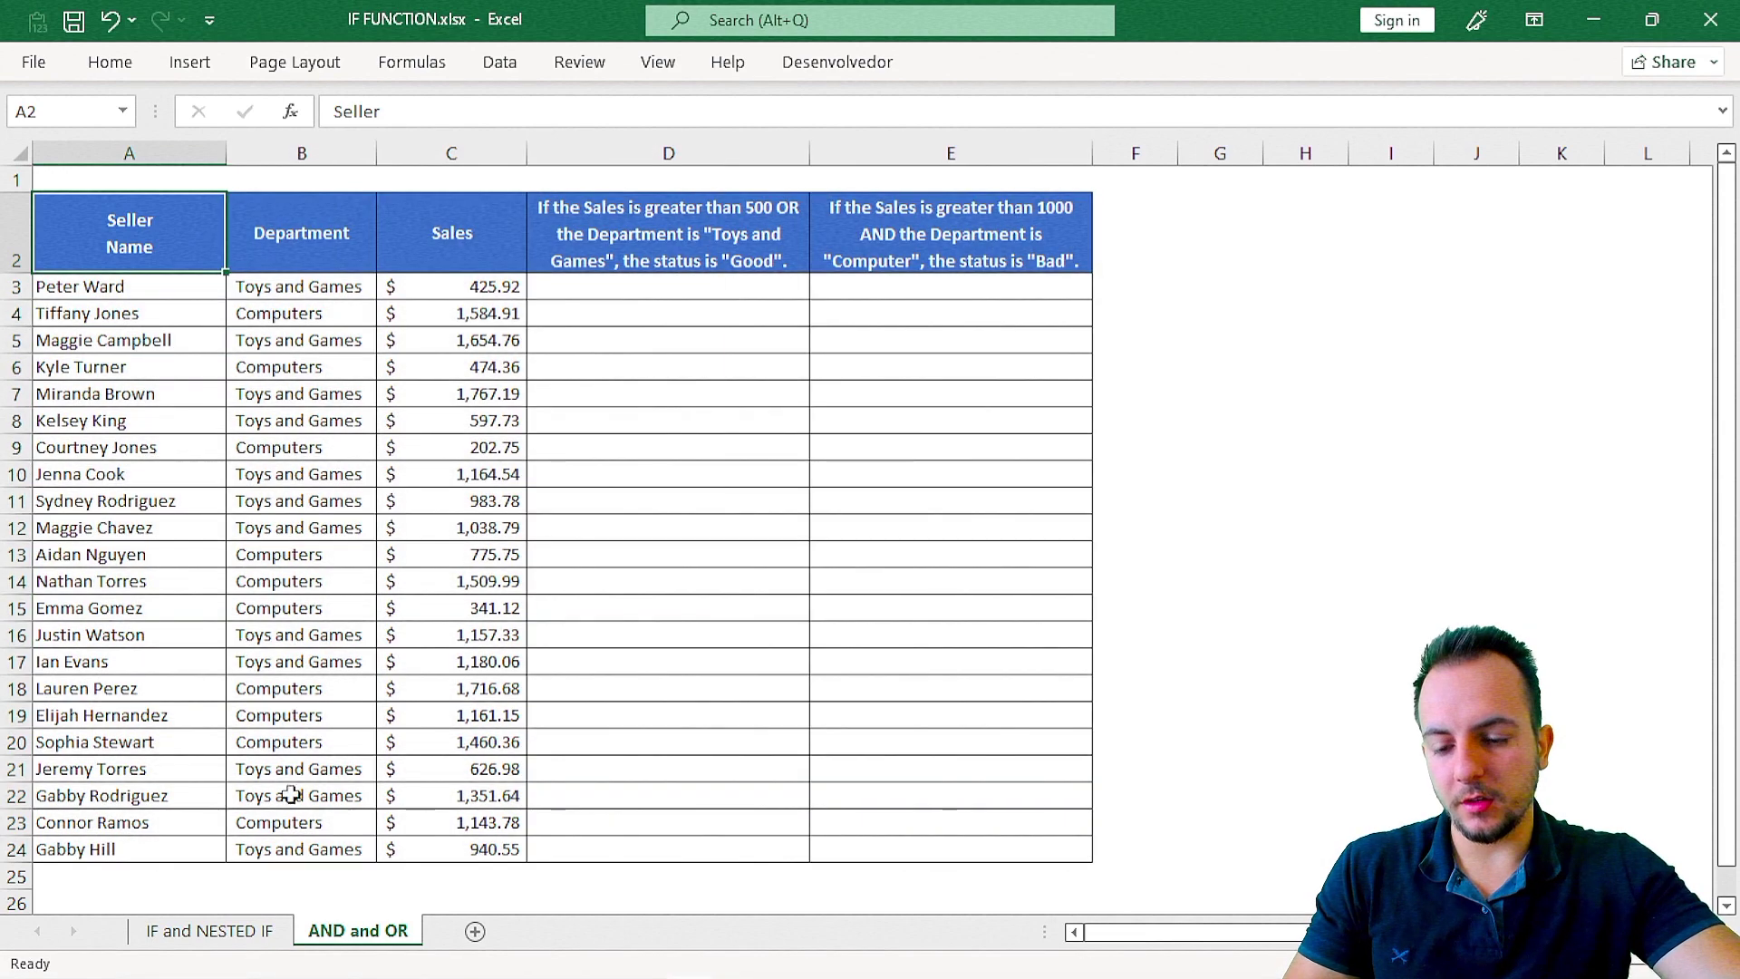
pyautogui.click(210, 931)
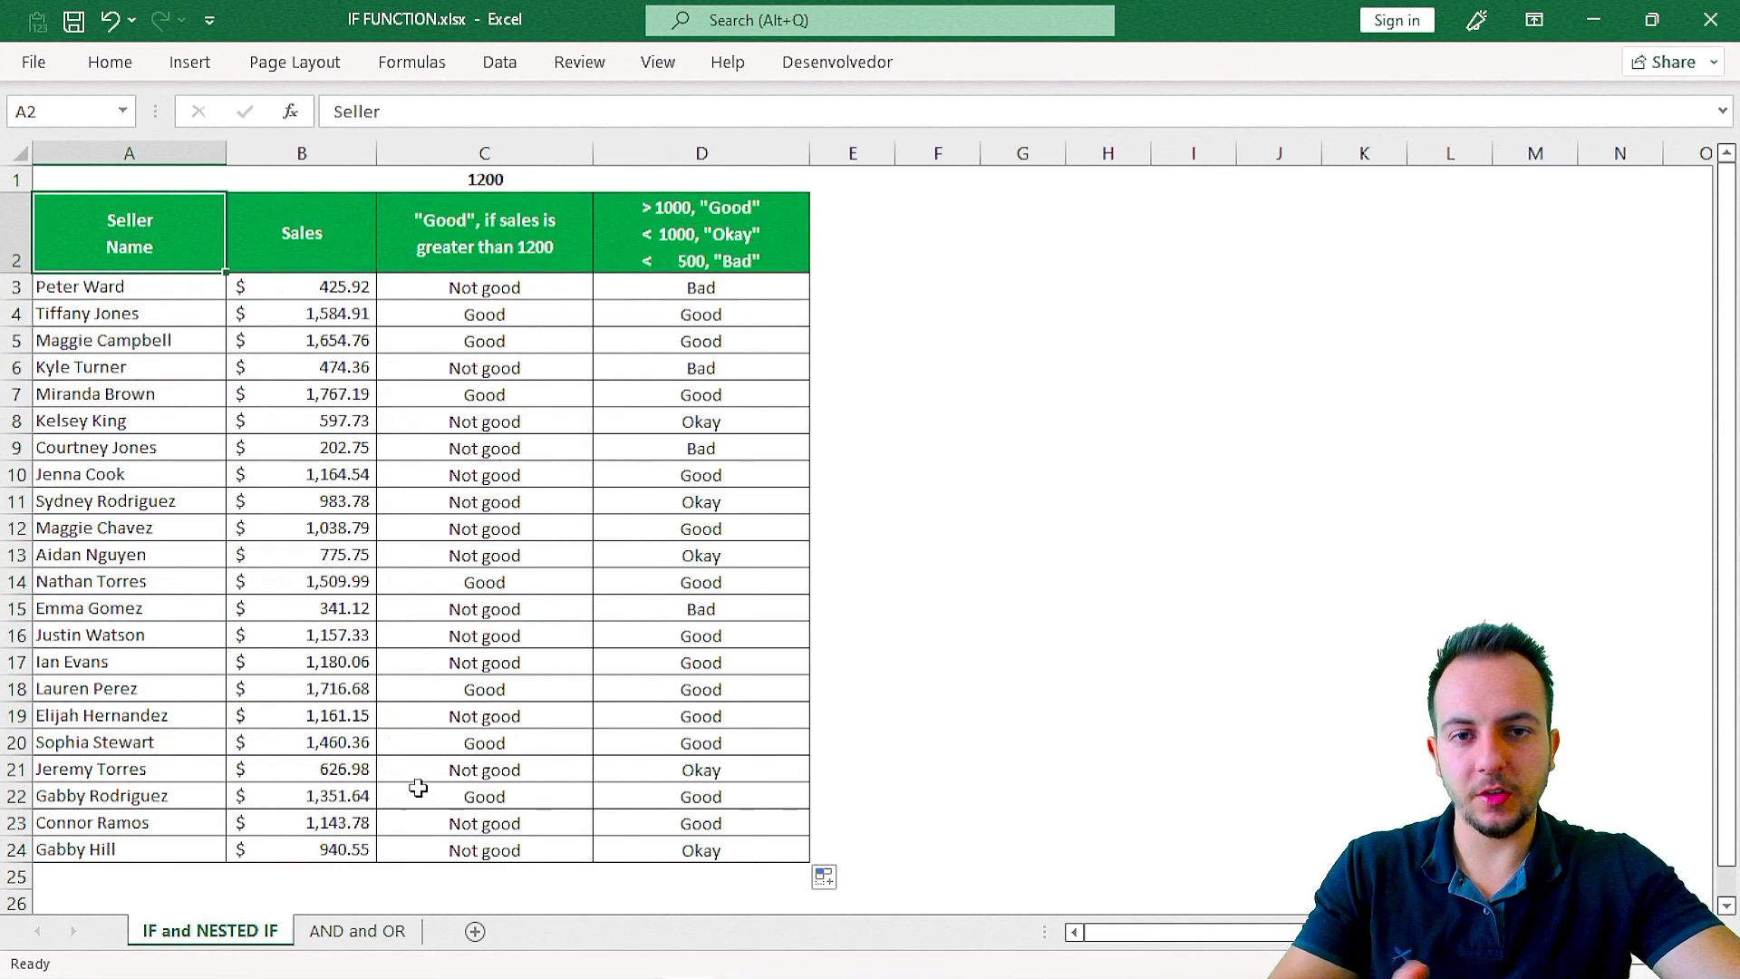
pyautogui.click(361, 932)
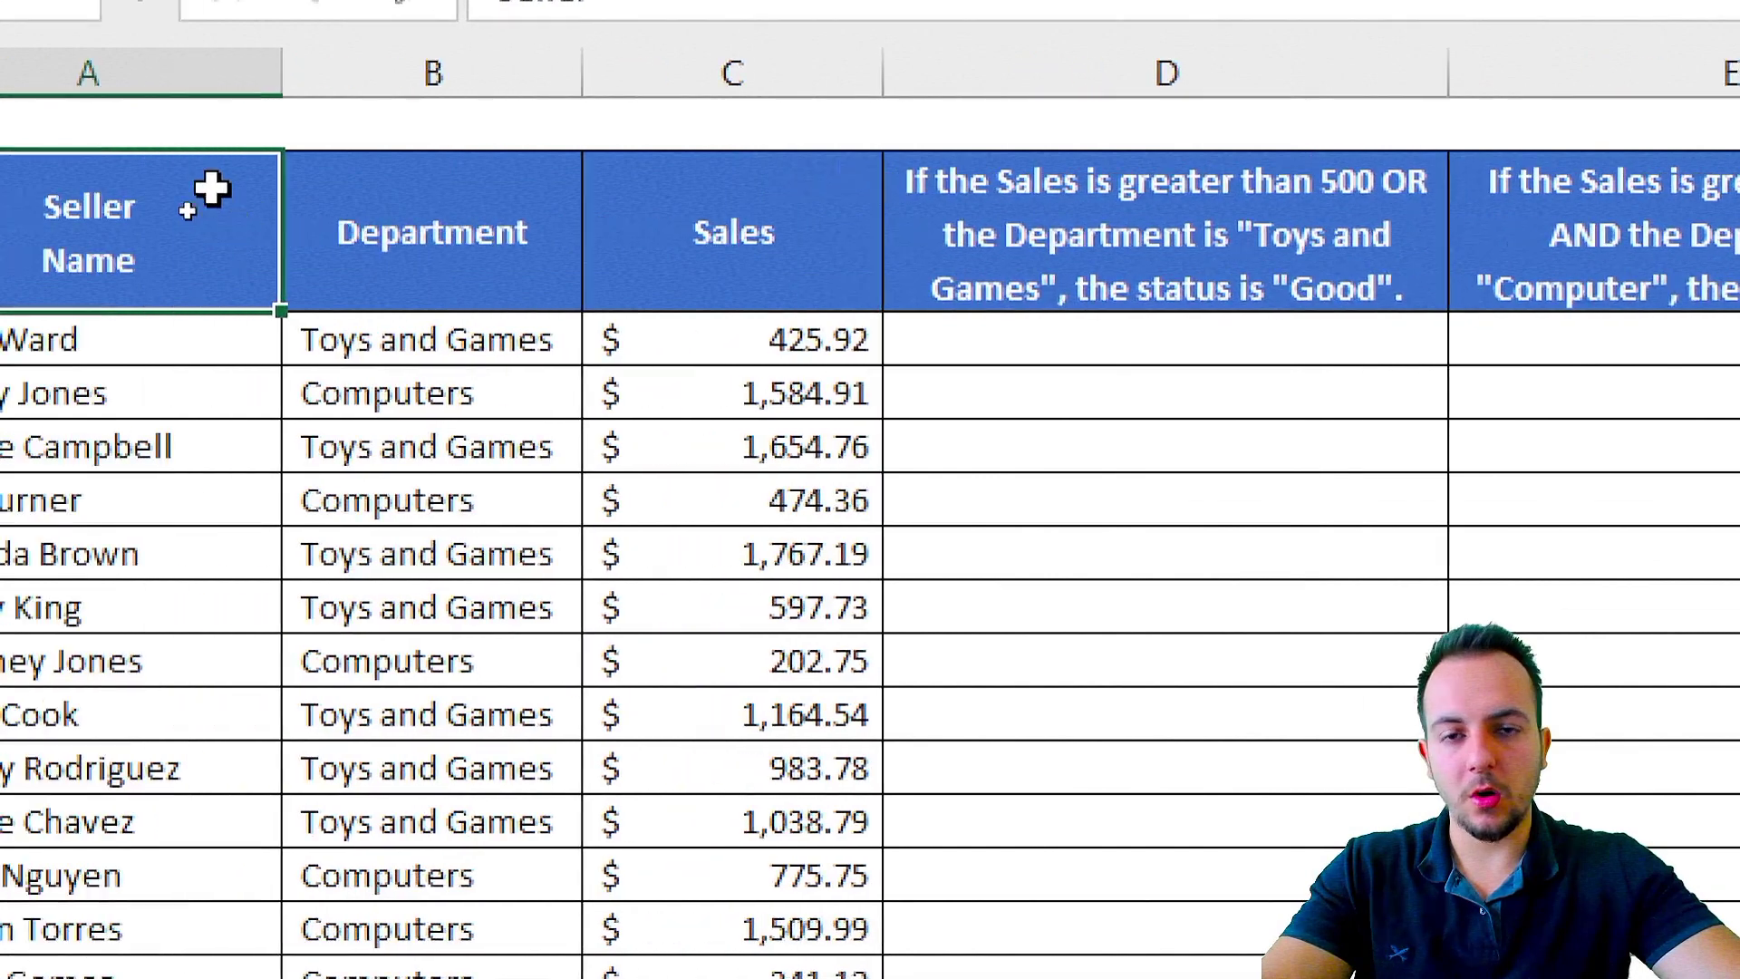
# Examine the Department and Sales columns and the OR rule stated in the D2 header
pyautogui.click(295, 154)
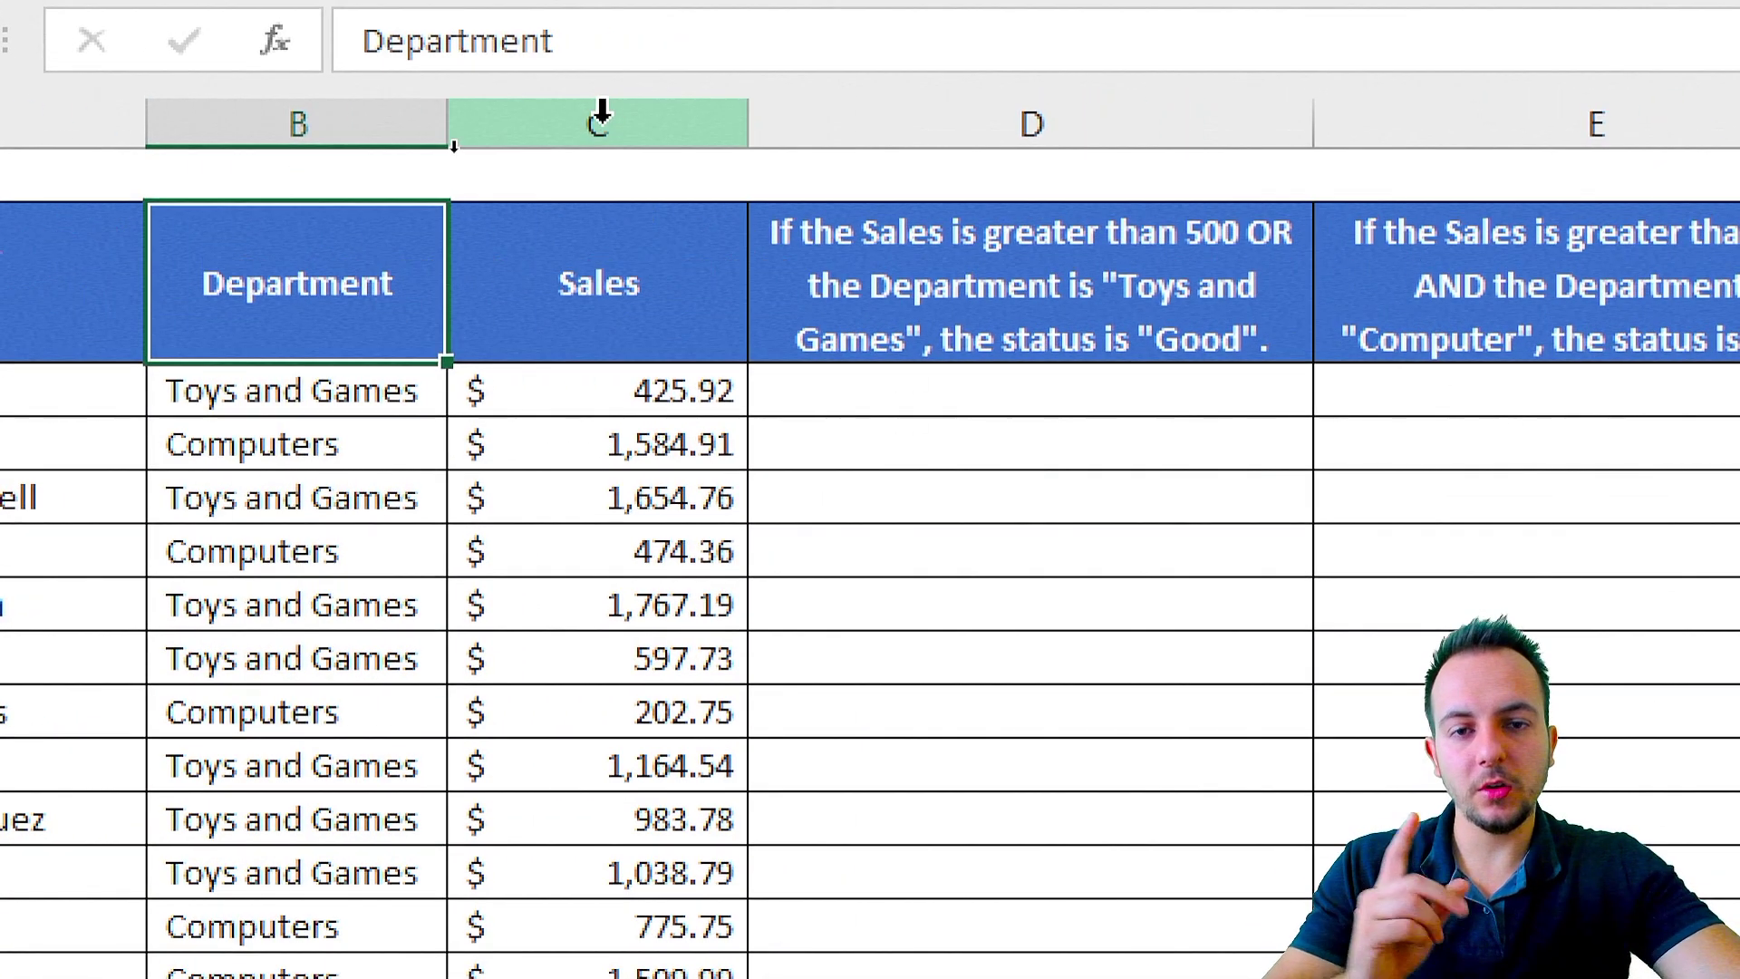
pyautogui.click(602, 113)
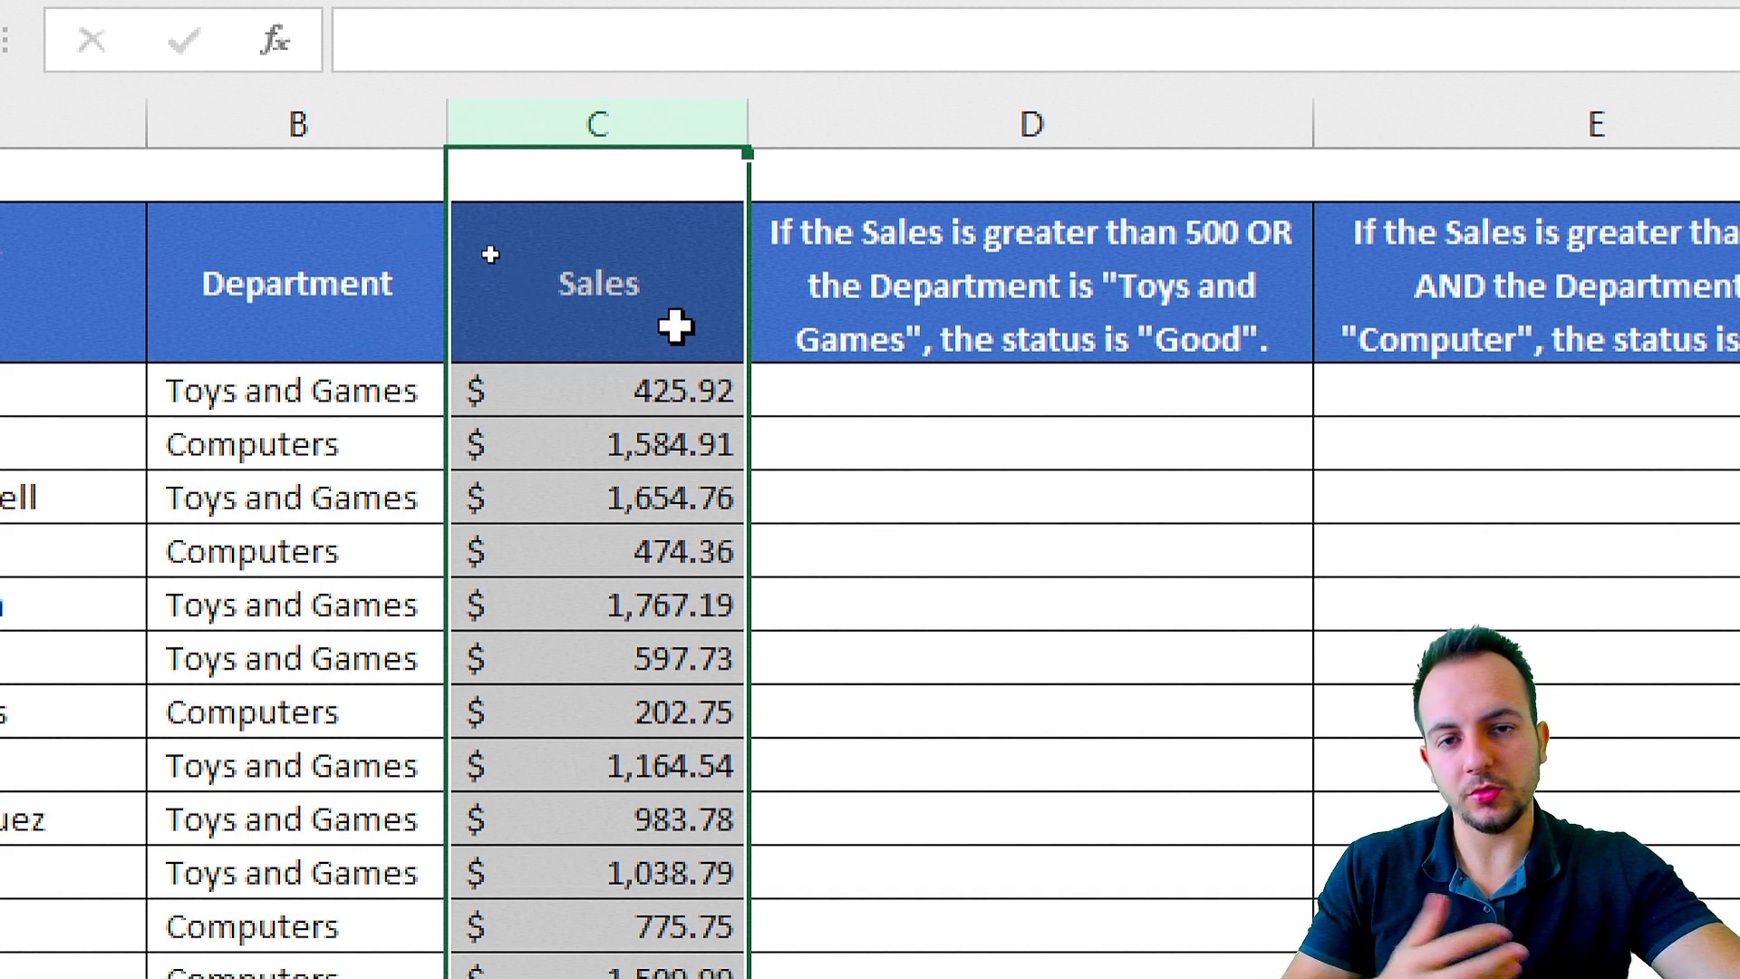
pyautogui.click(352, 110)
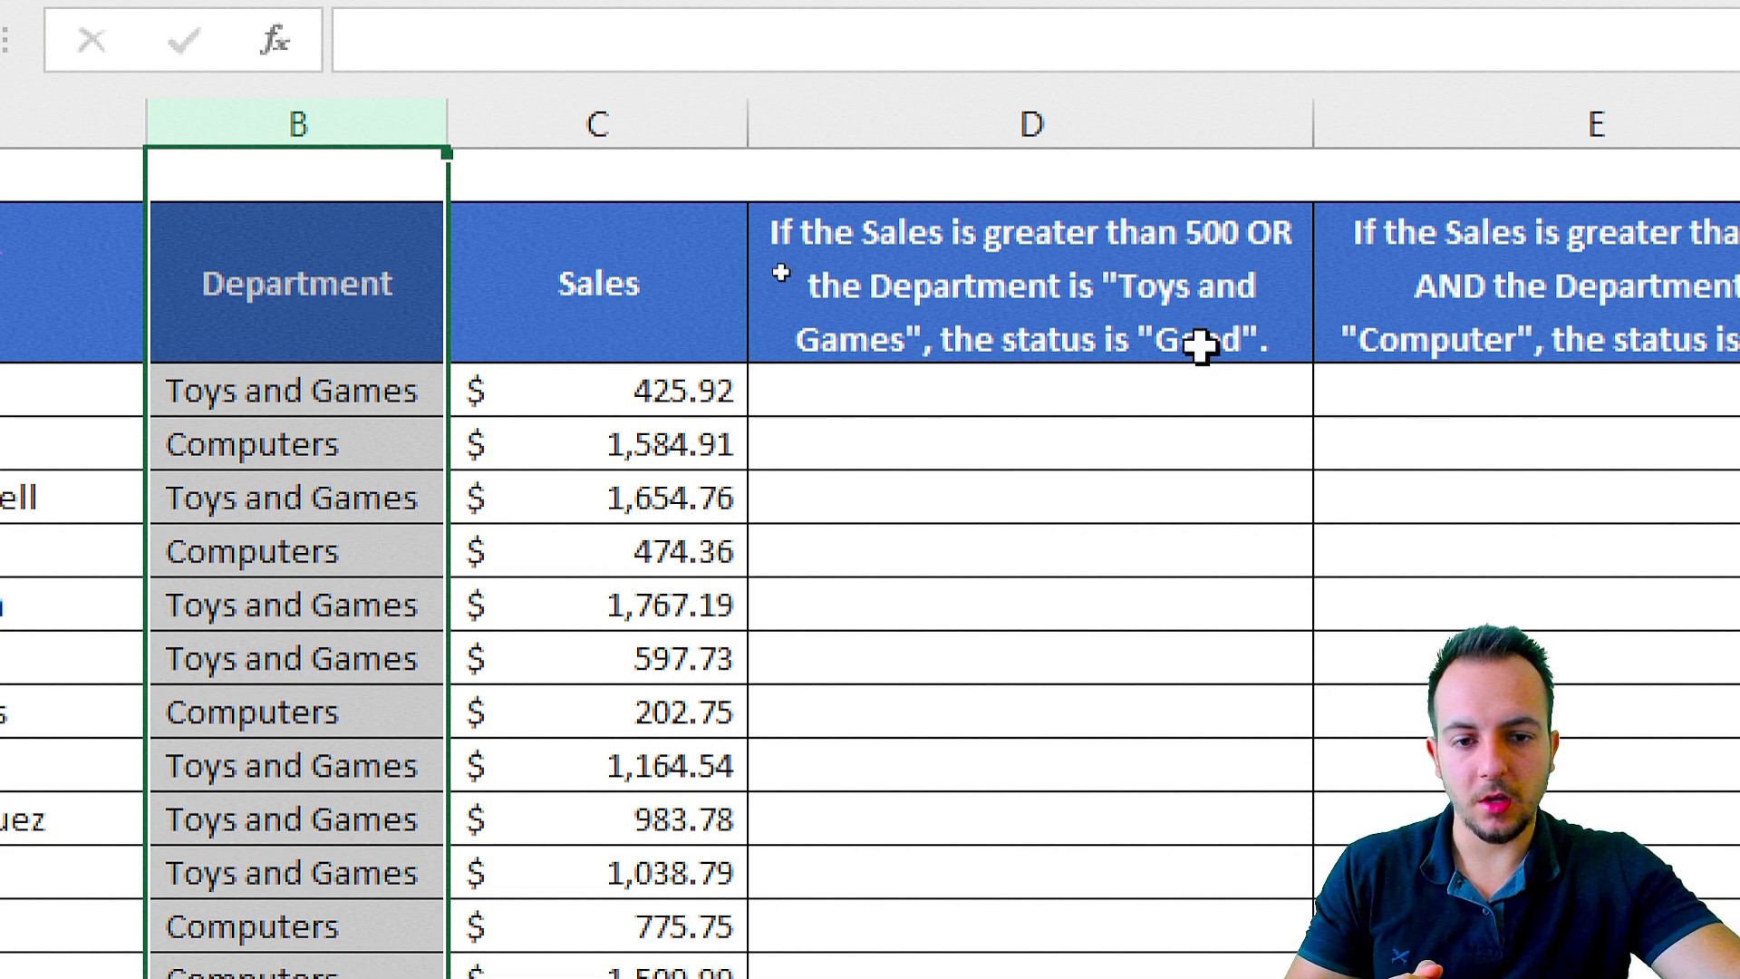
pyautogui.hscroll(3, 1515, 420)
pyautogui.click(672, 269)
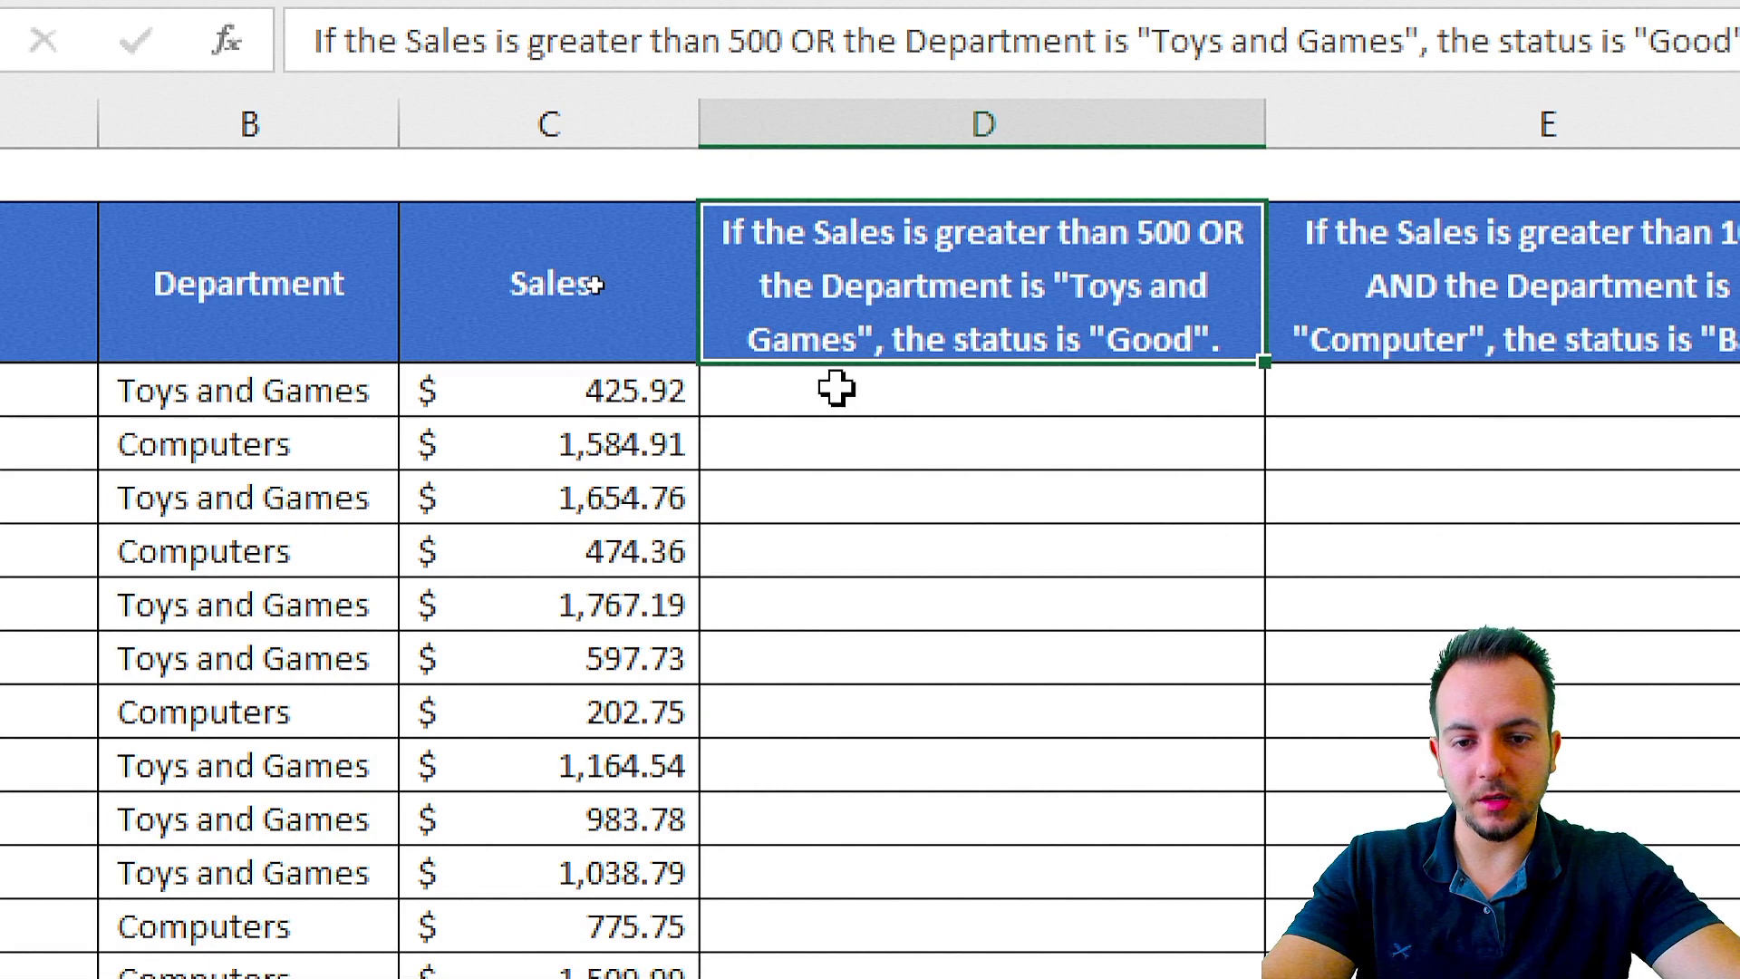
# Start an IF formula in D3 and nest the OR function as its logical test
pyautogui.click(836, 390)
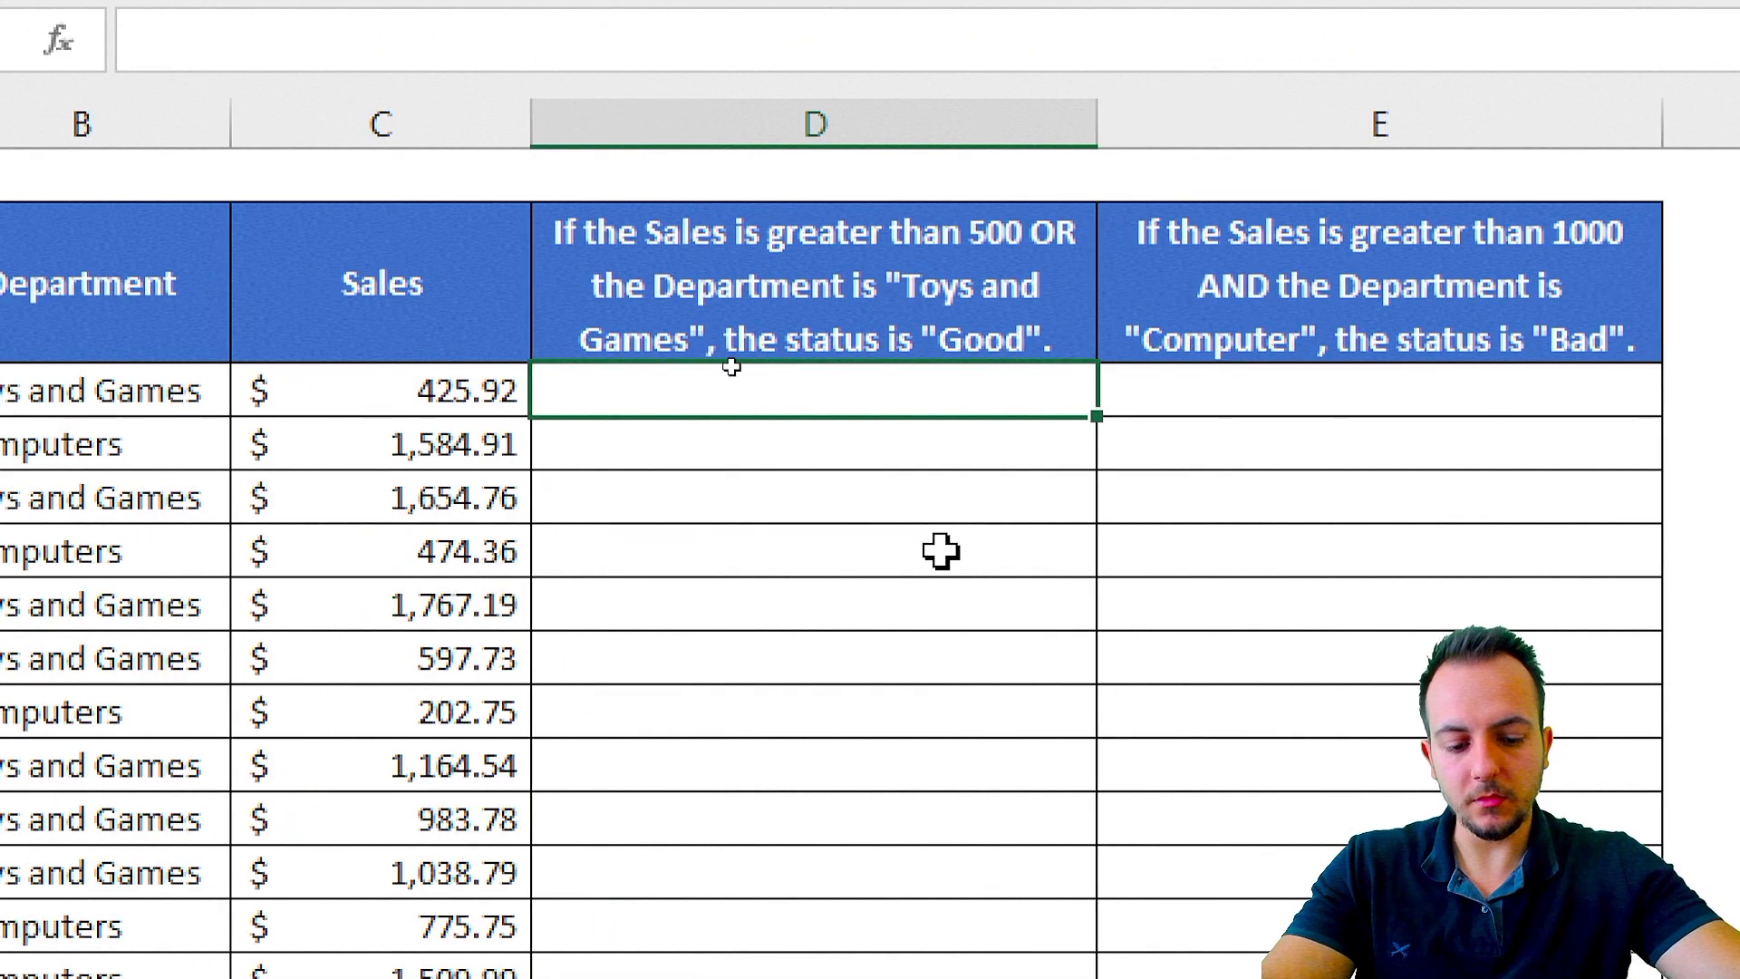
pyautogui.write('=if')
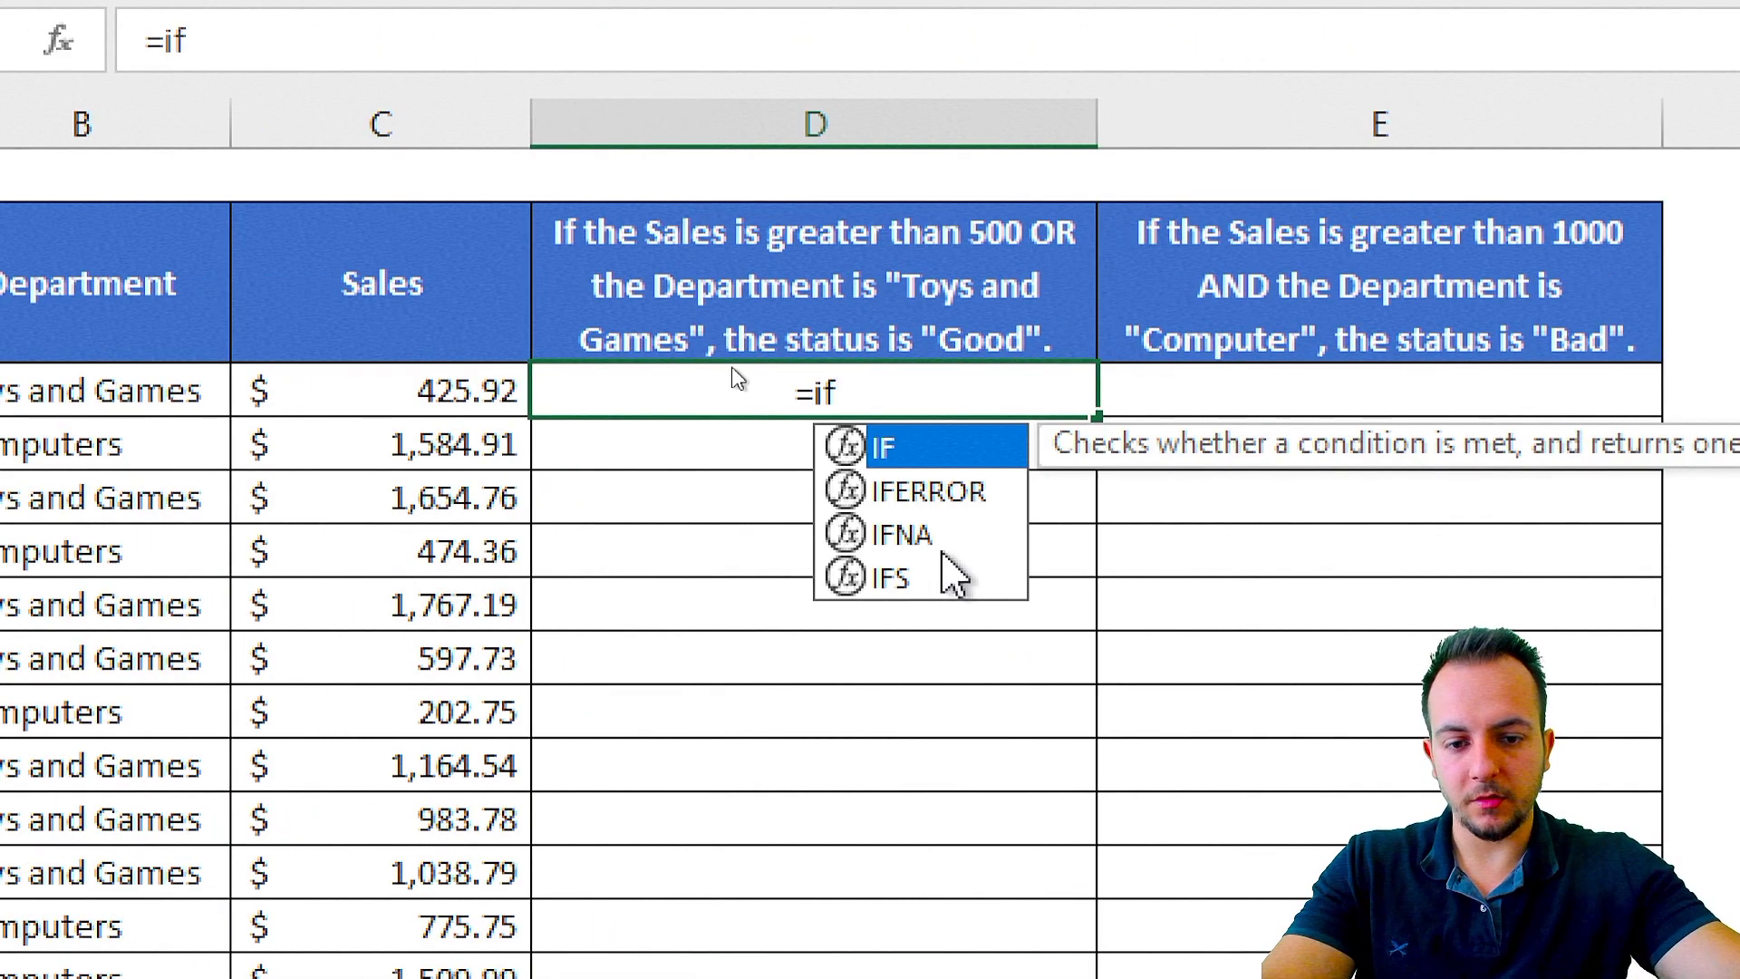
pyautogui.doubleClick(889, 455)
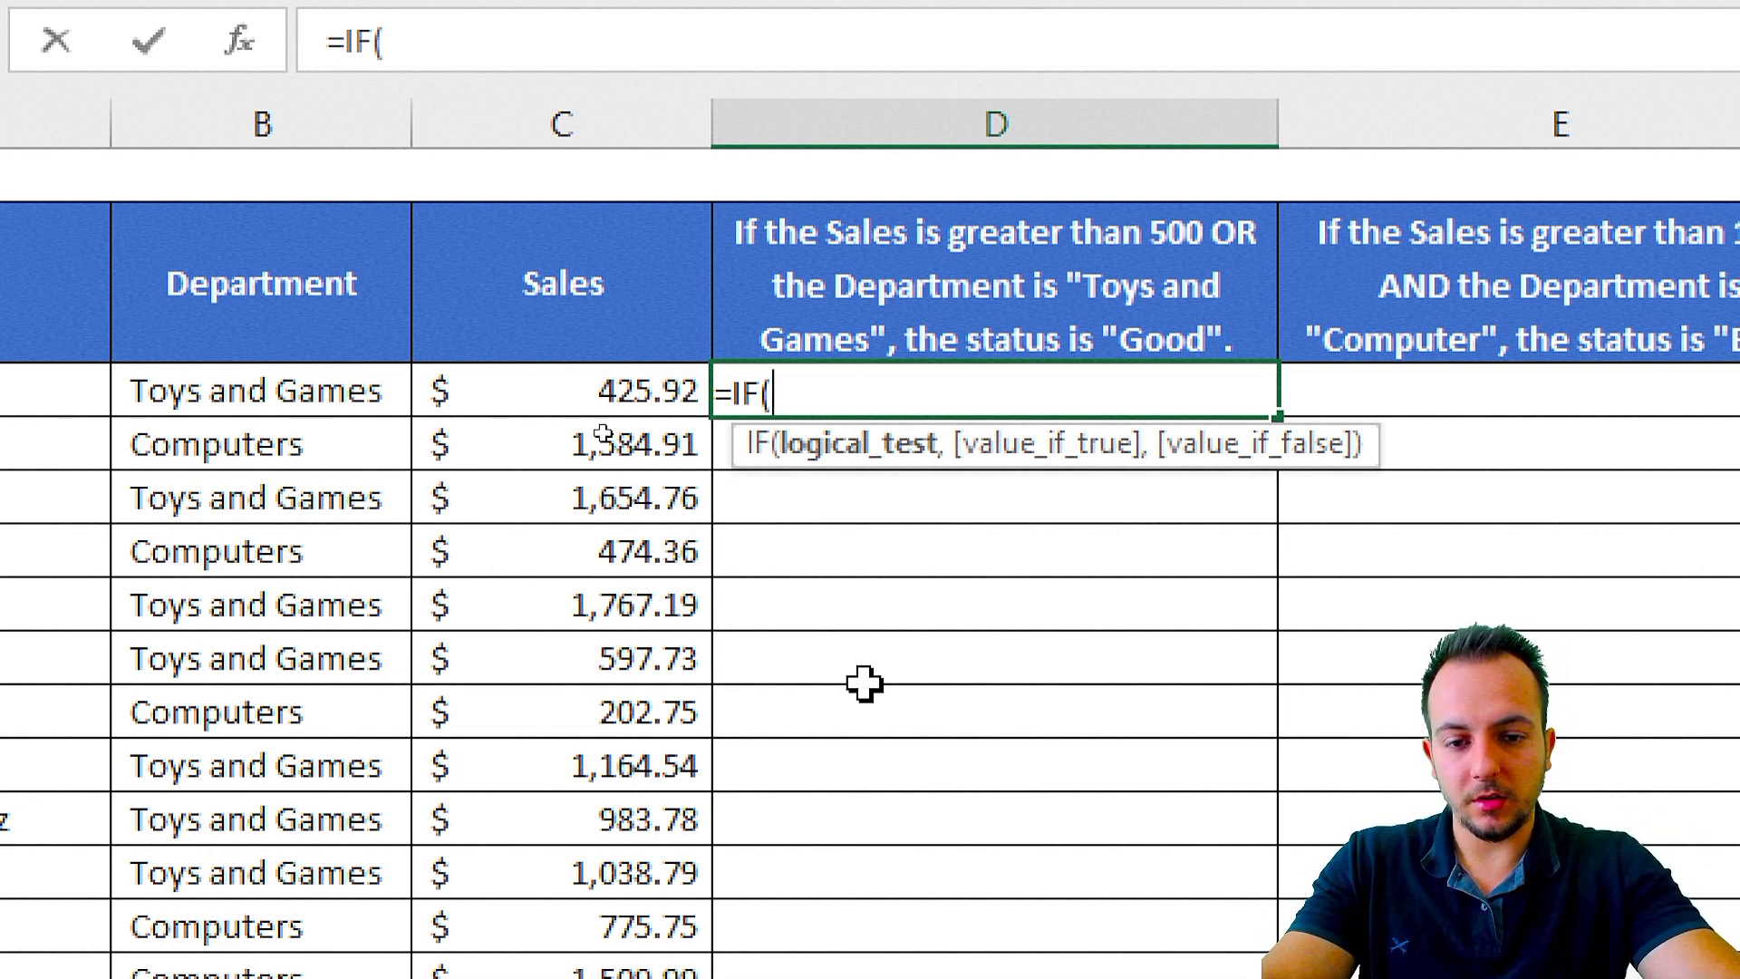
pyautogui.write('or')
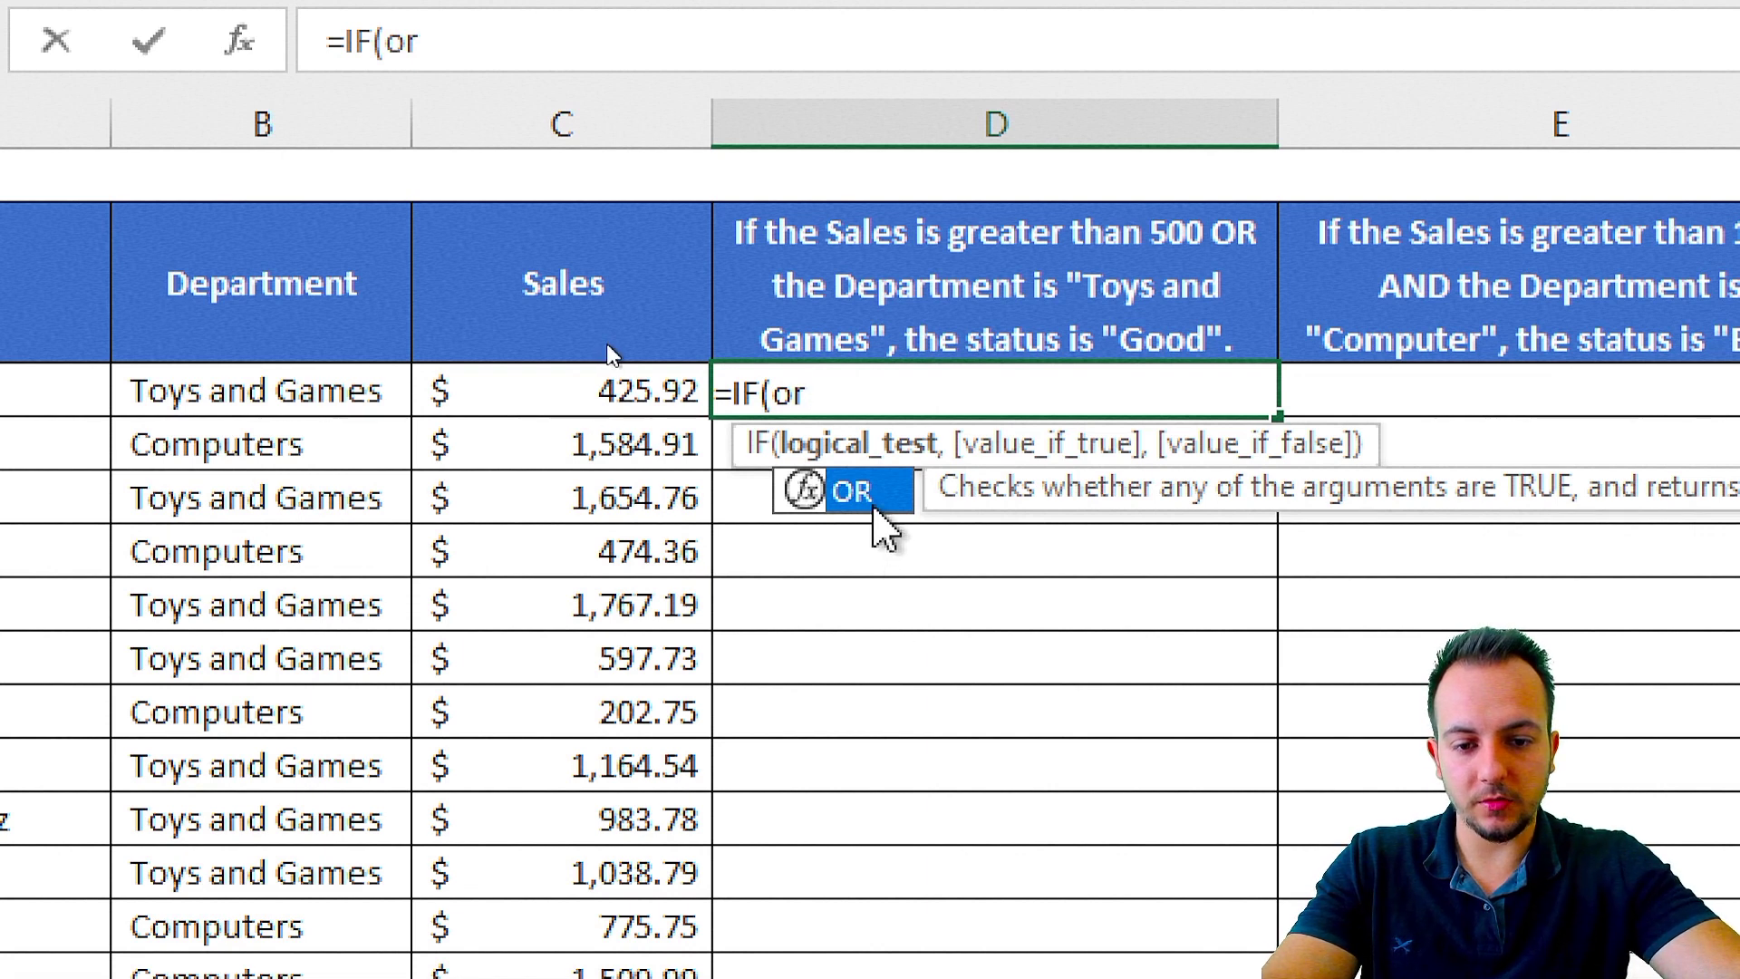
pyautogui.doubleClick(872, 494)
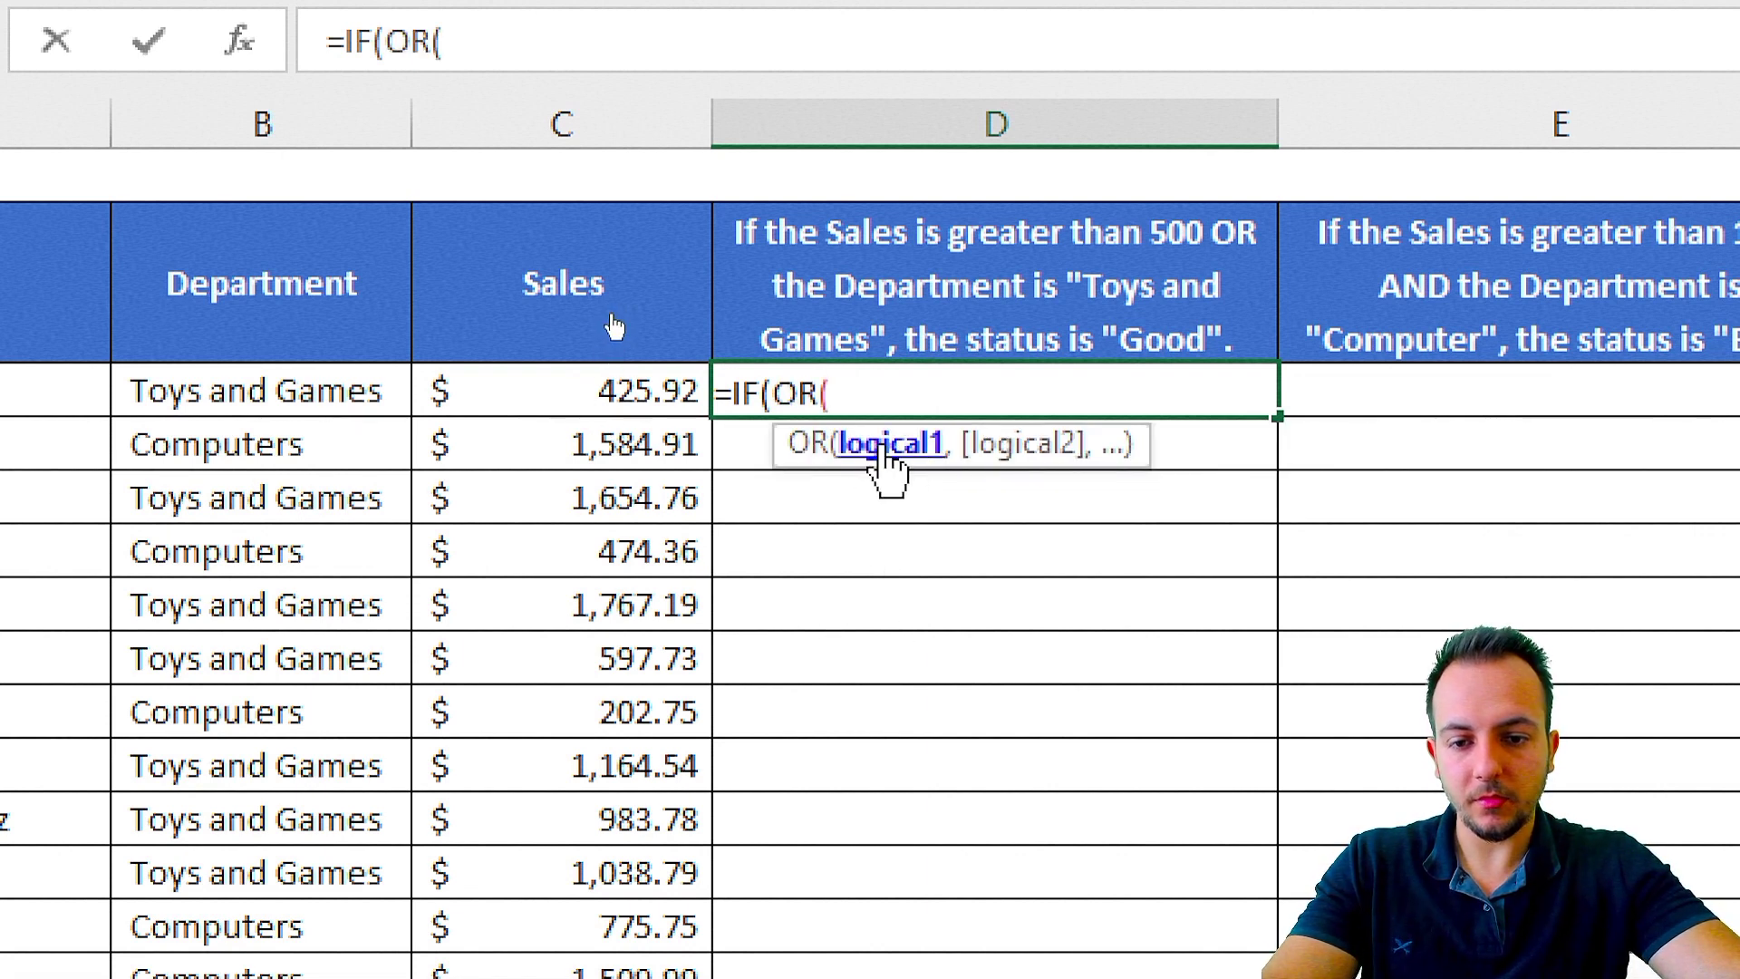
# Enter C3>500 as the first condition of the OR function in D3
pyautogui.click(657, 392)
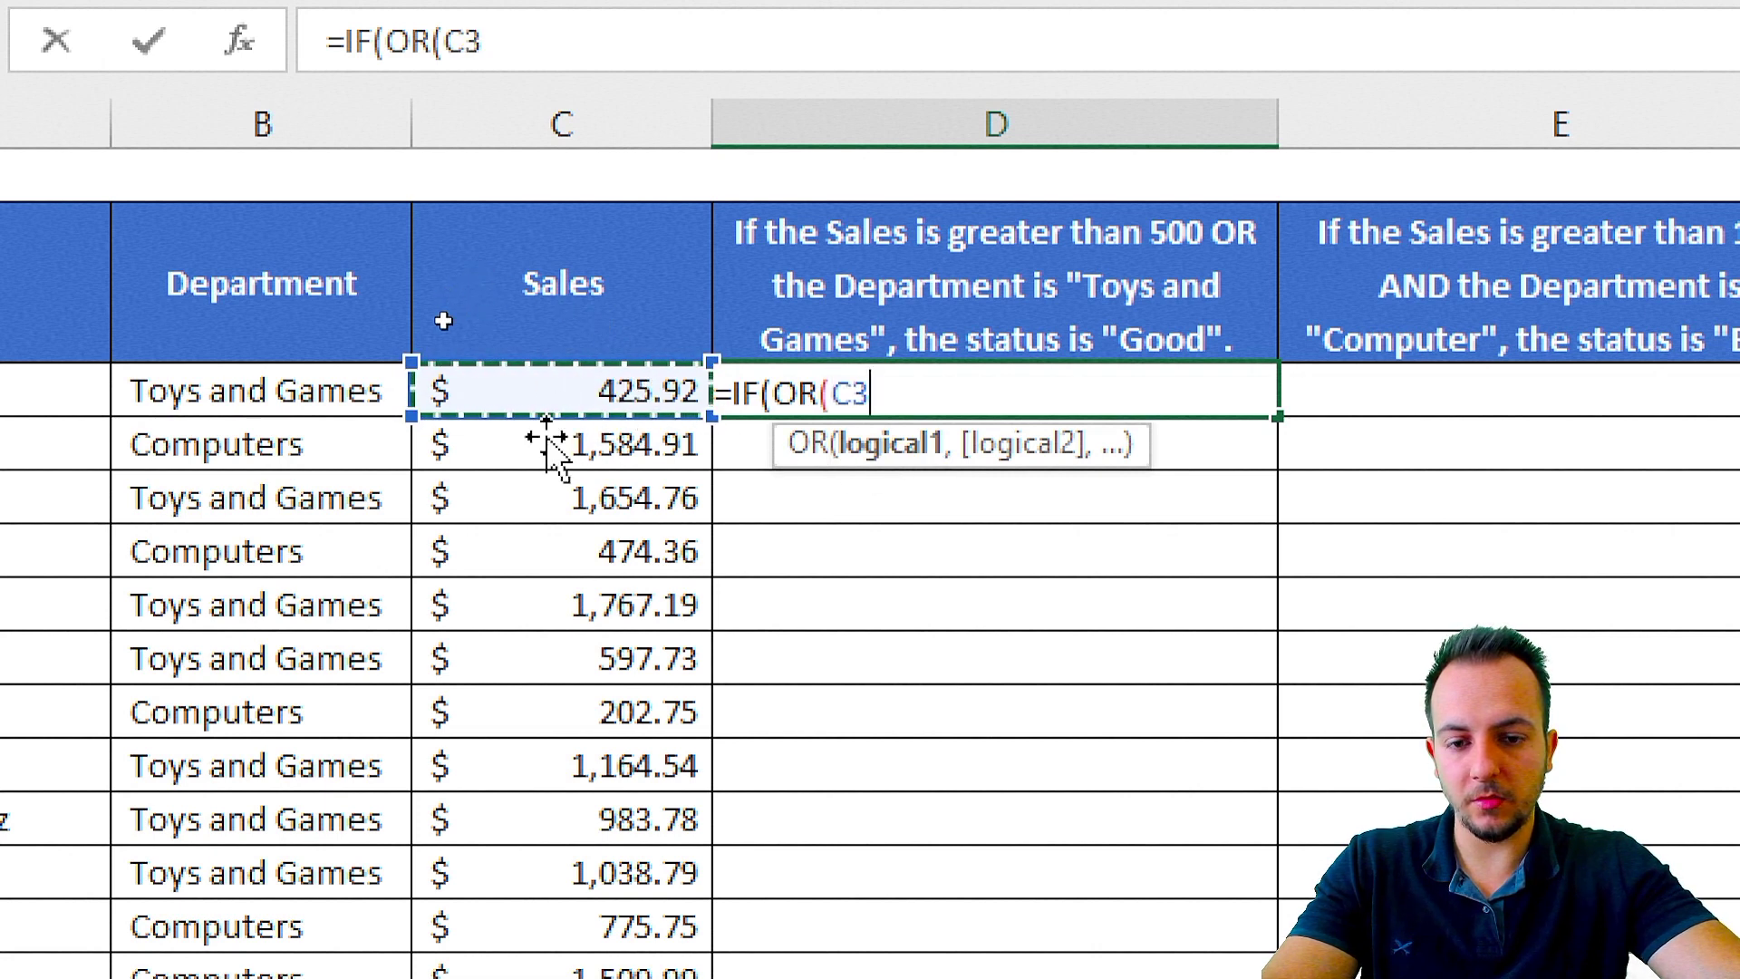
pyautogui.write('>')
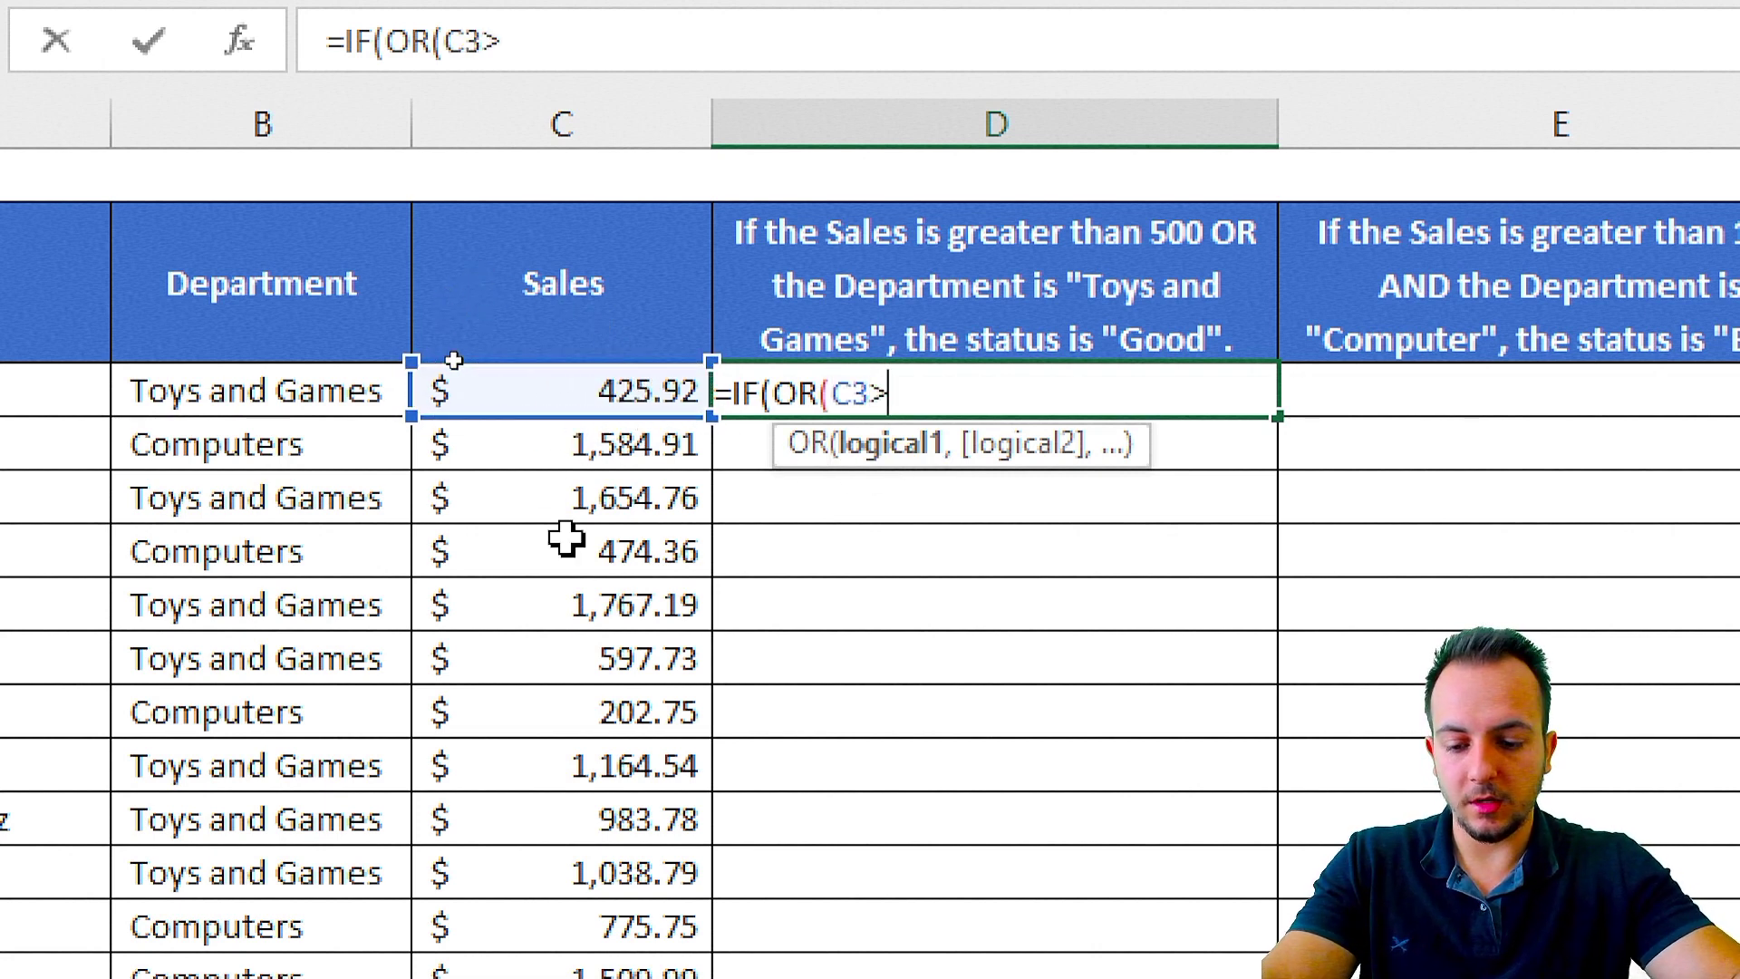
pyautogui.write('500')
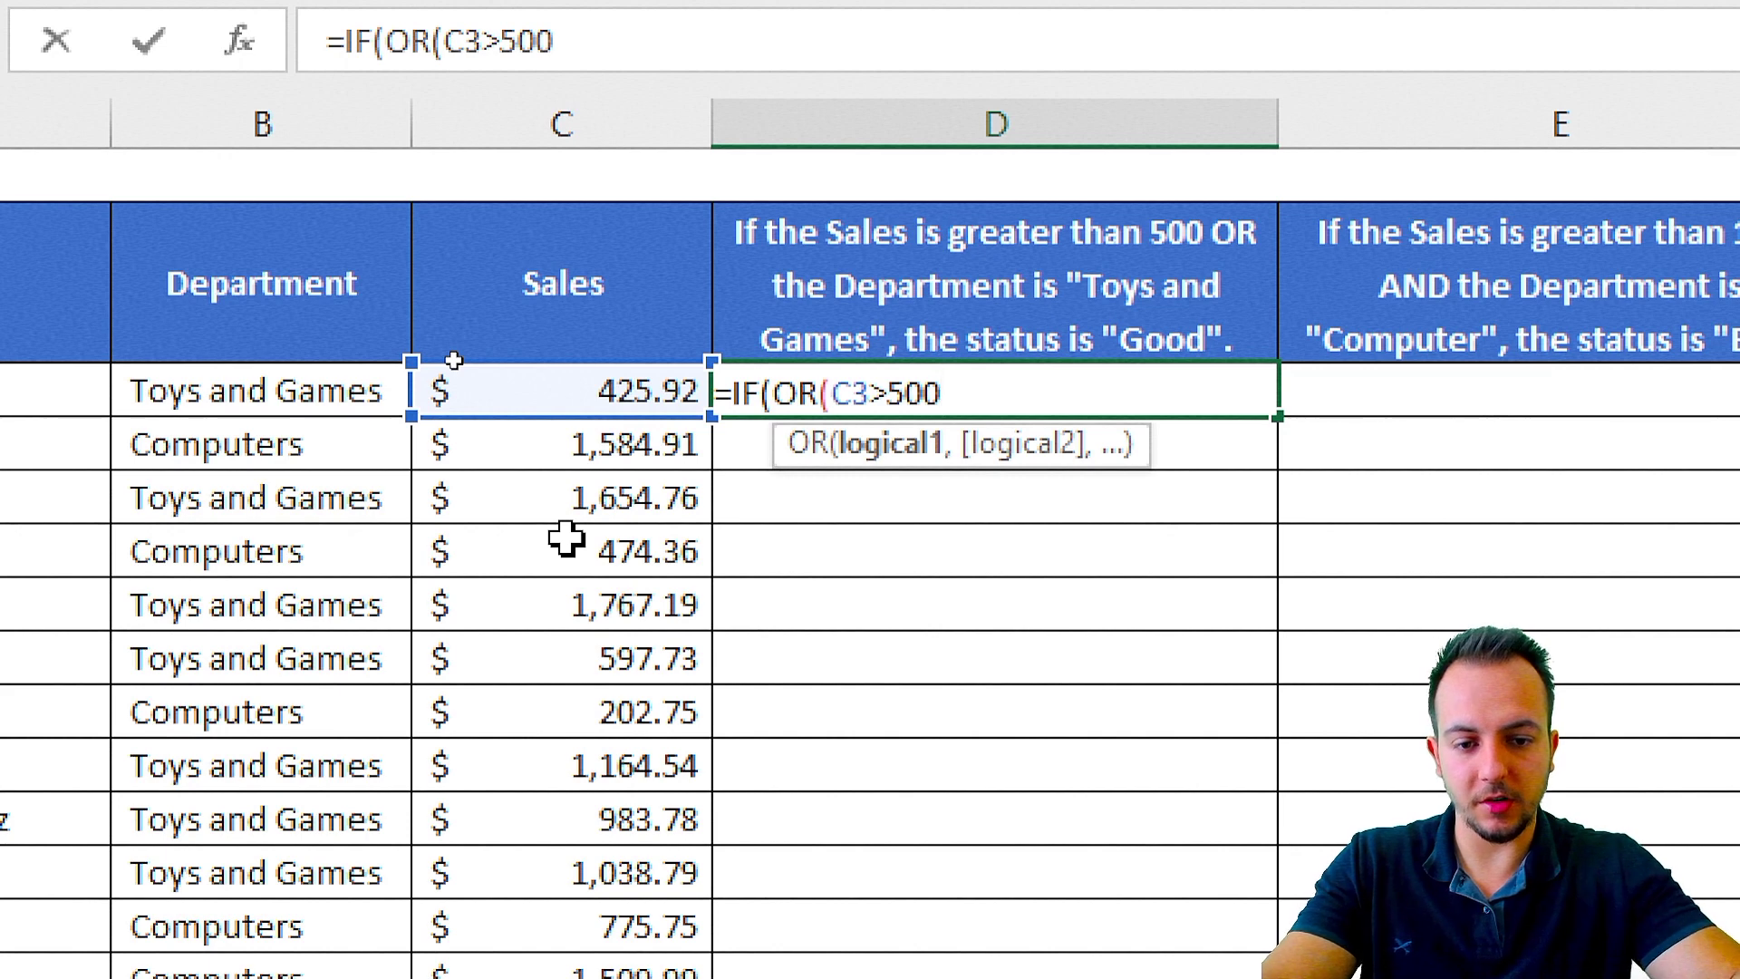
pyautogui.write(',')
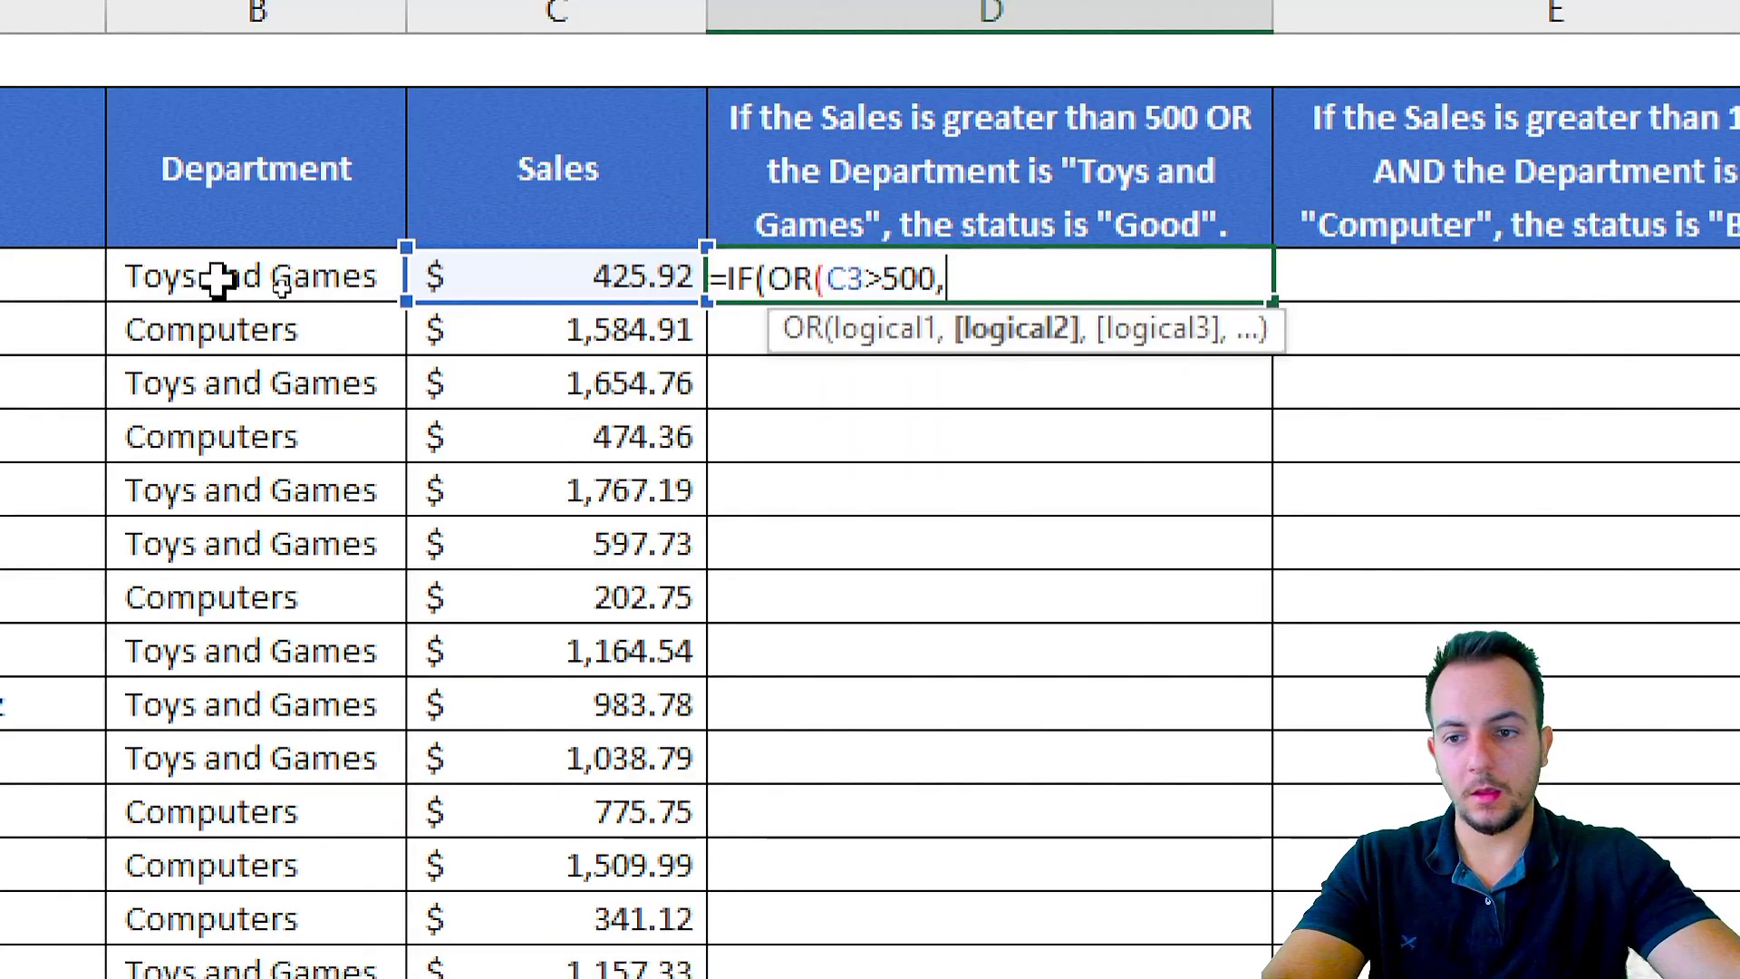
# Add B3="Toys and Games" as the second OR condition and close the OR function
pyautogui.click(227, 392)
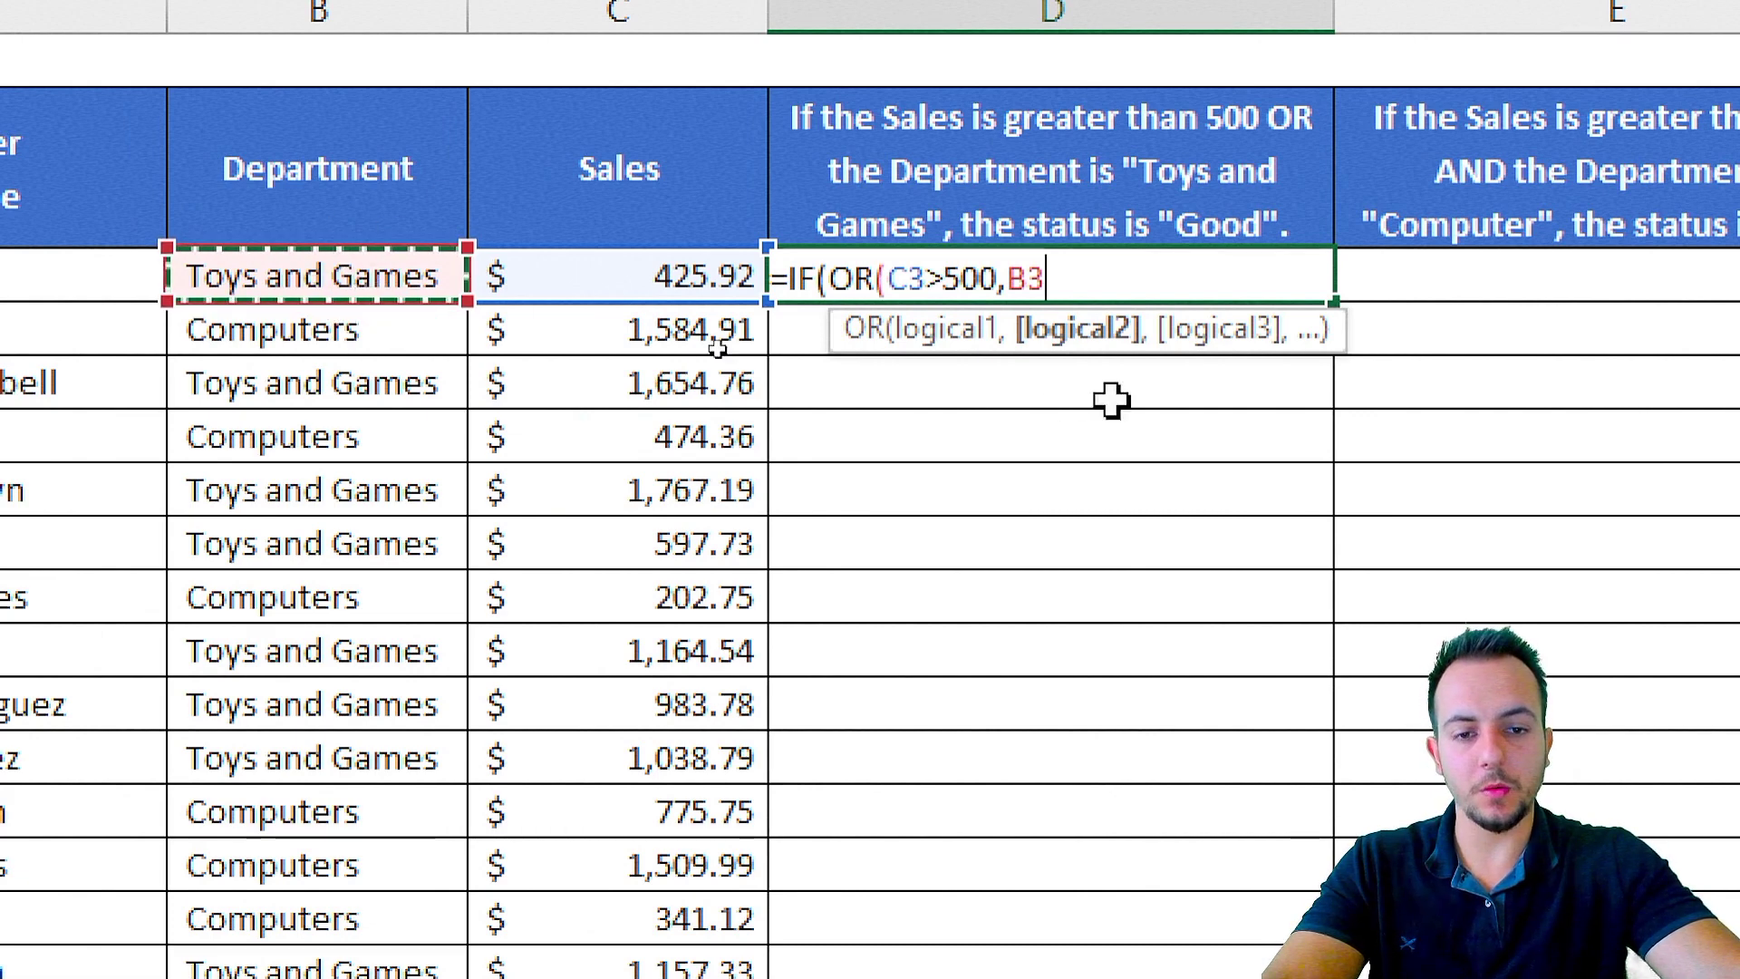
pyautogui.write('=')
pyautogui.write('"To')
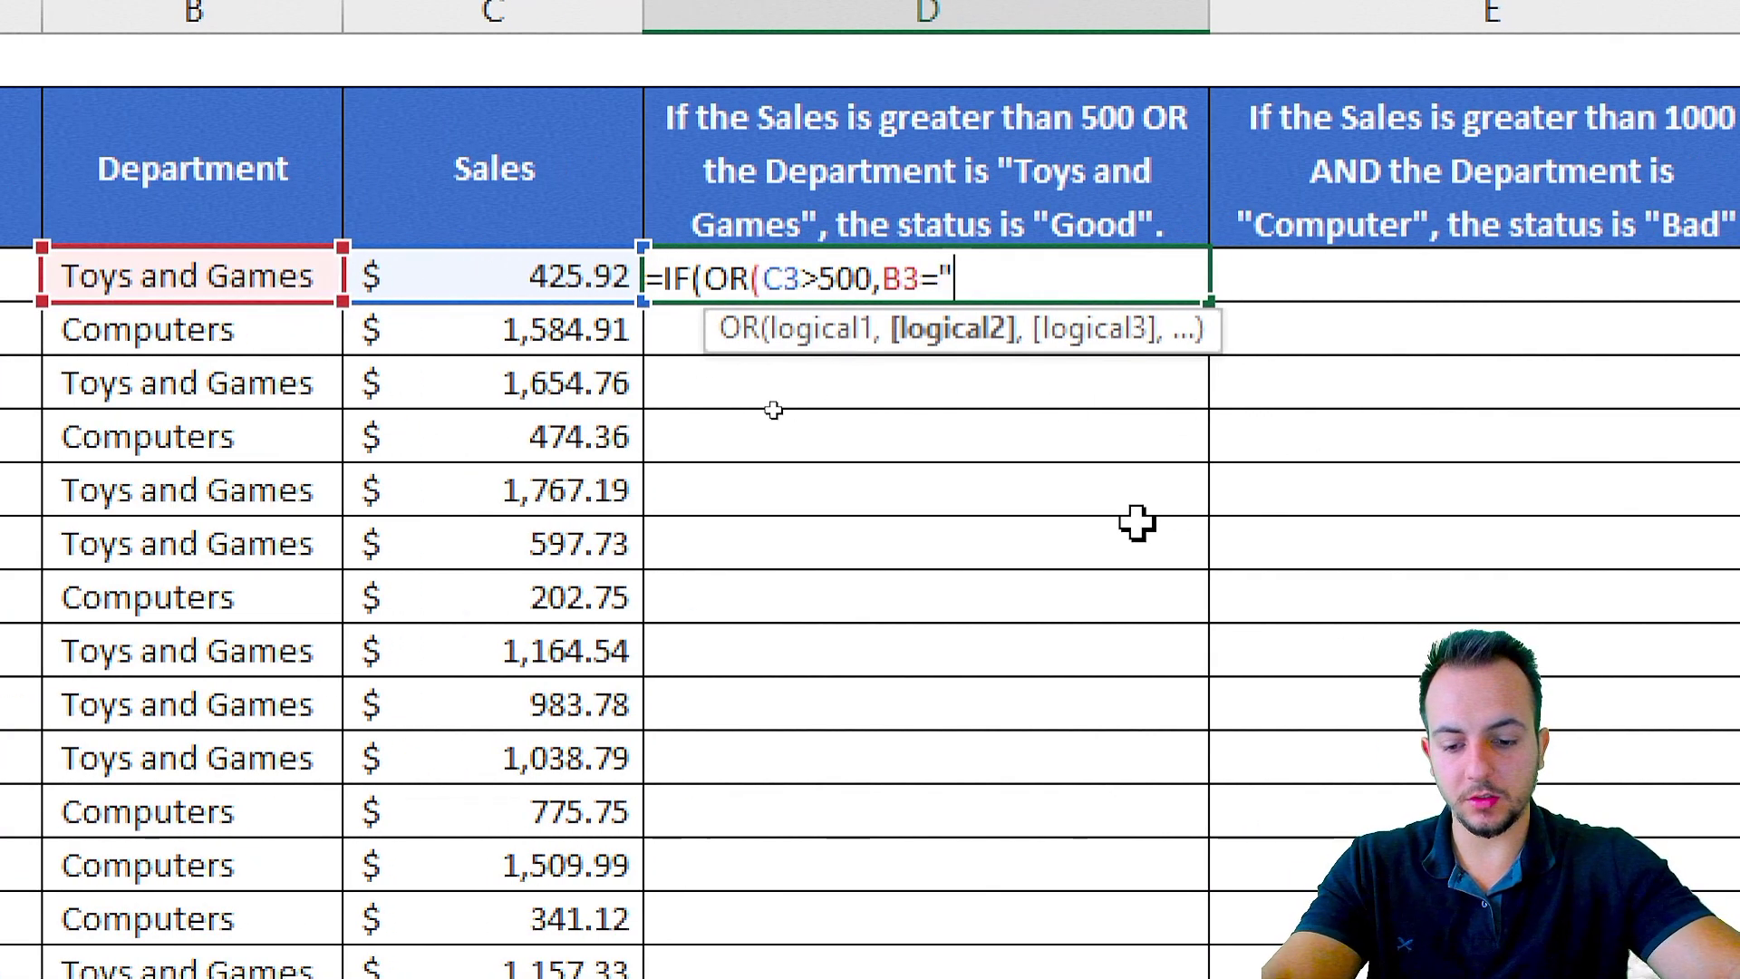
pyautogui.write('ys and ')
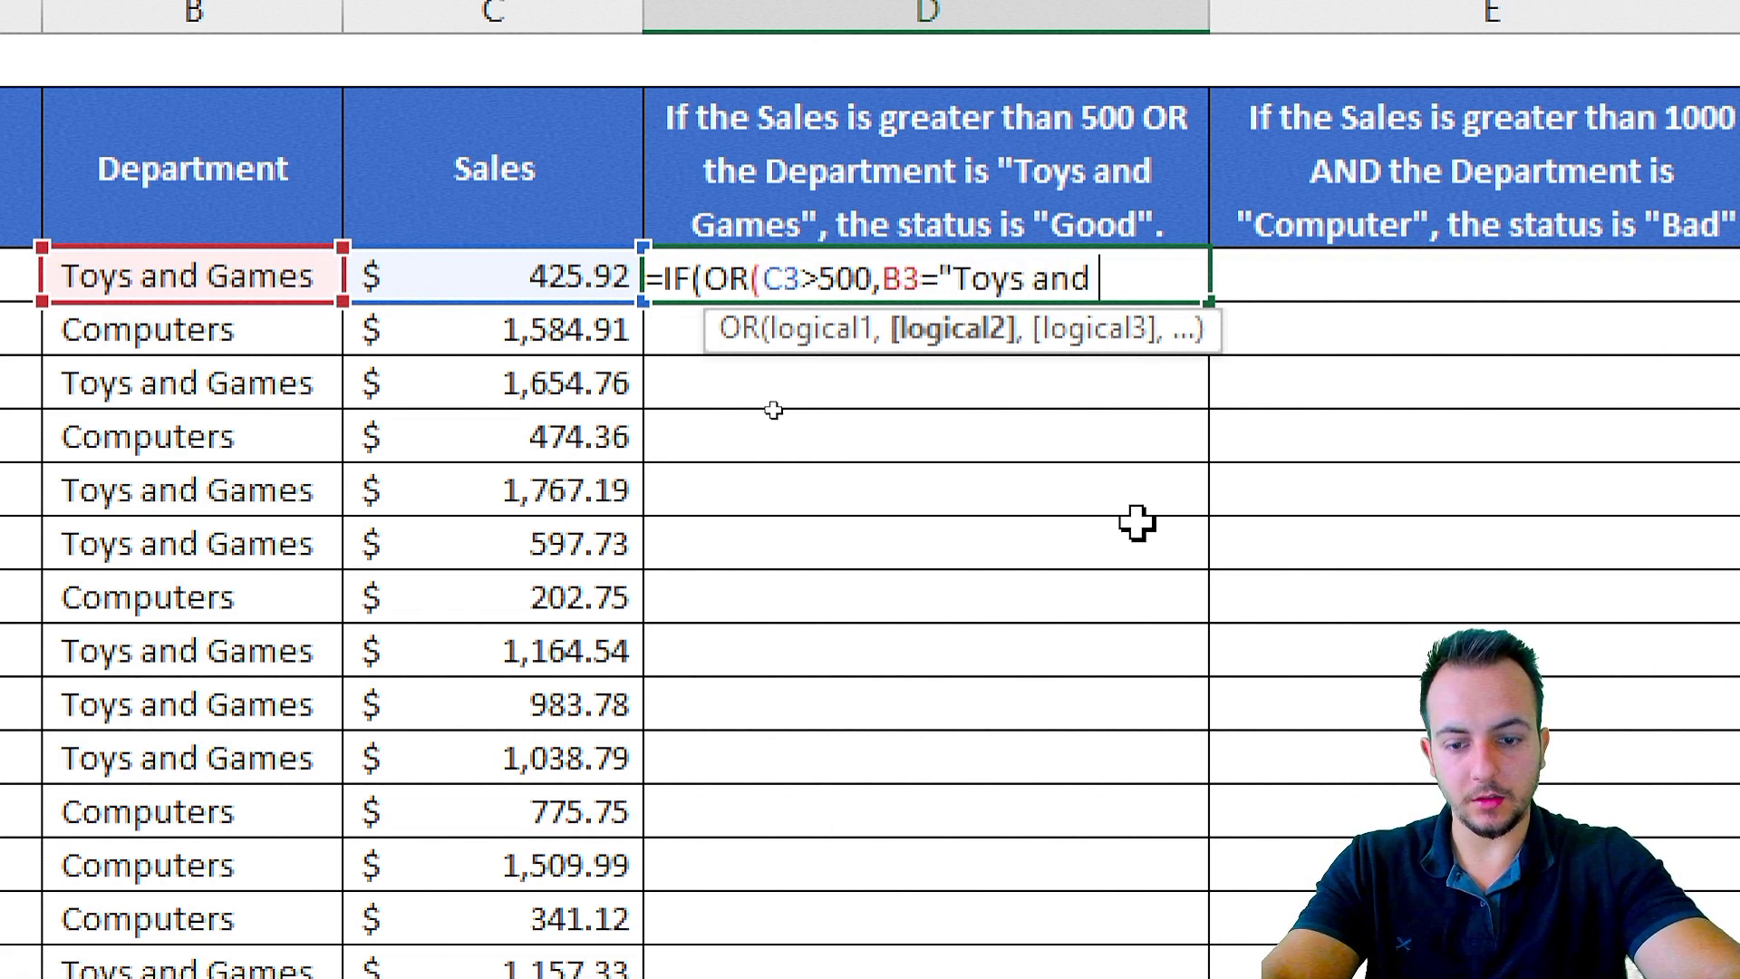
pyautogui.write('Games"')
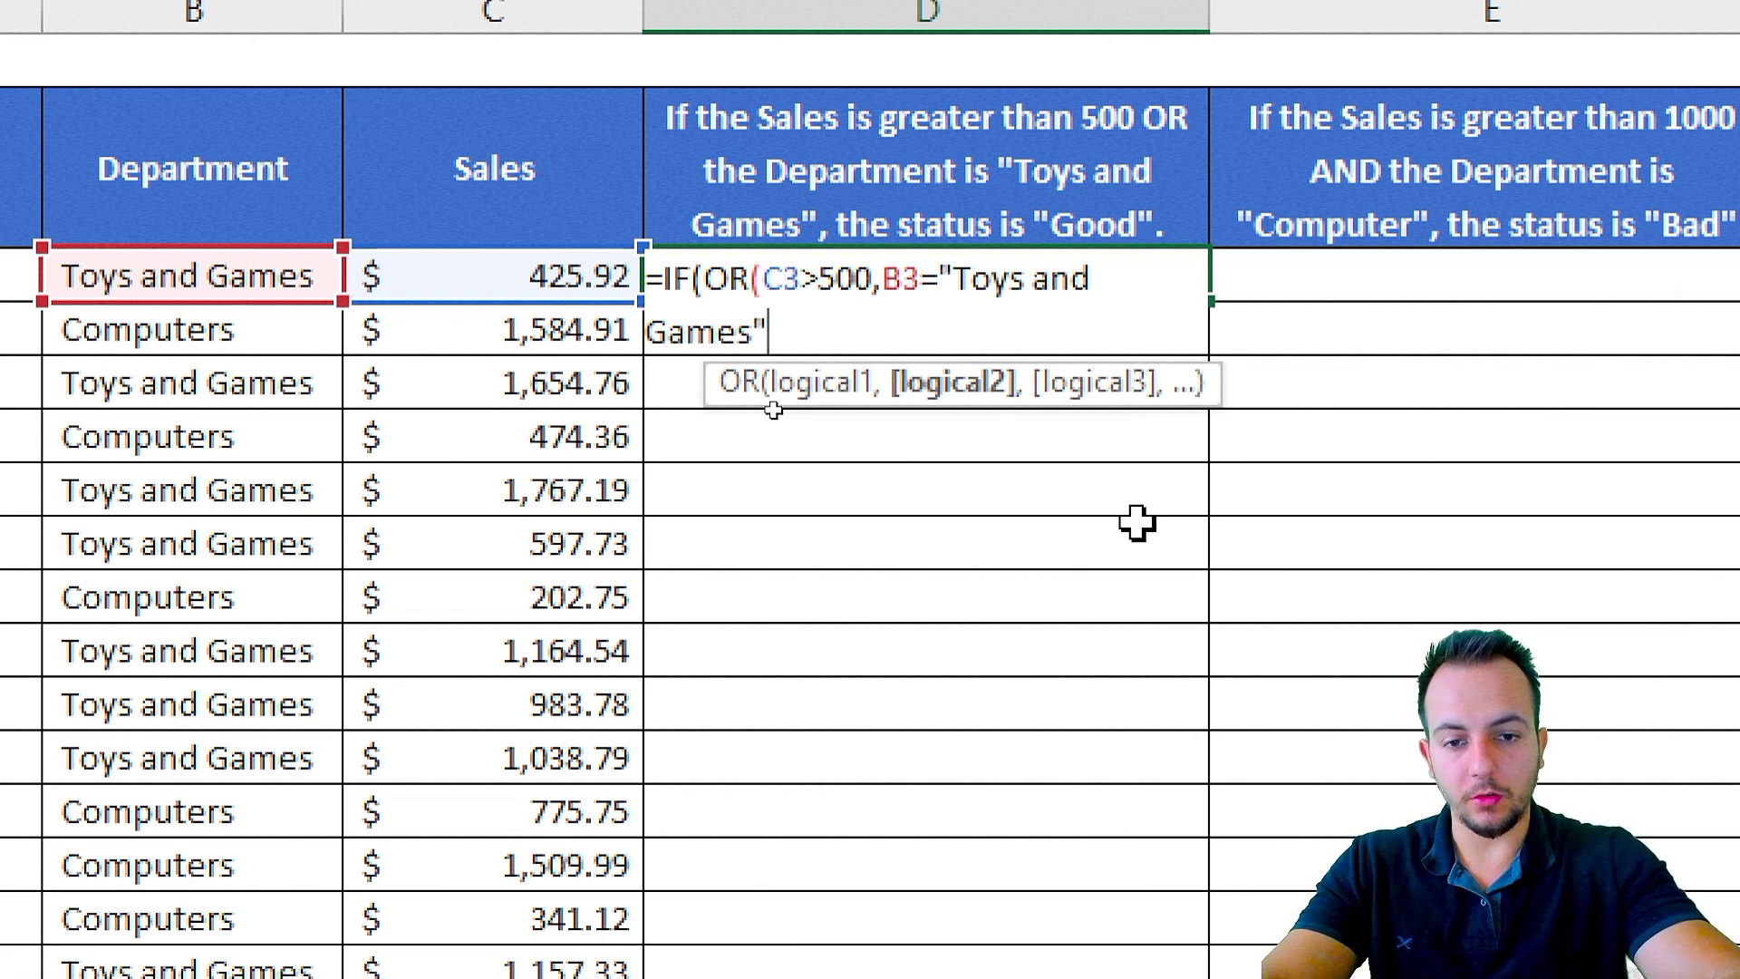
pyautogui.write(')')
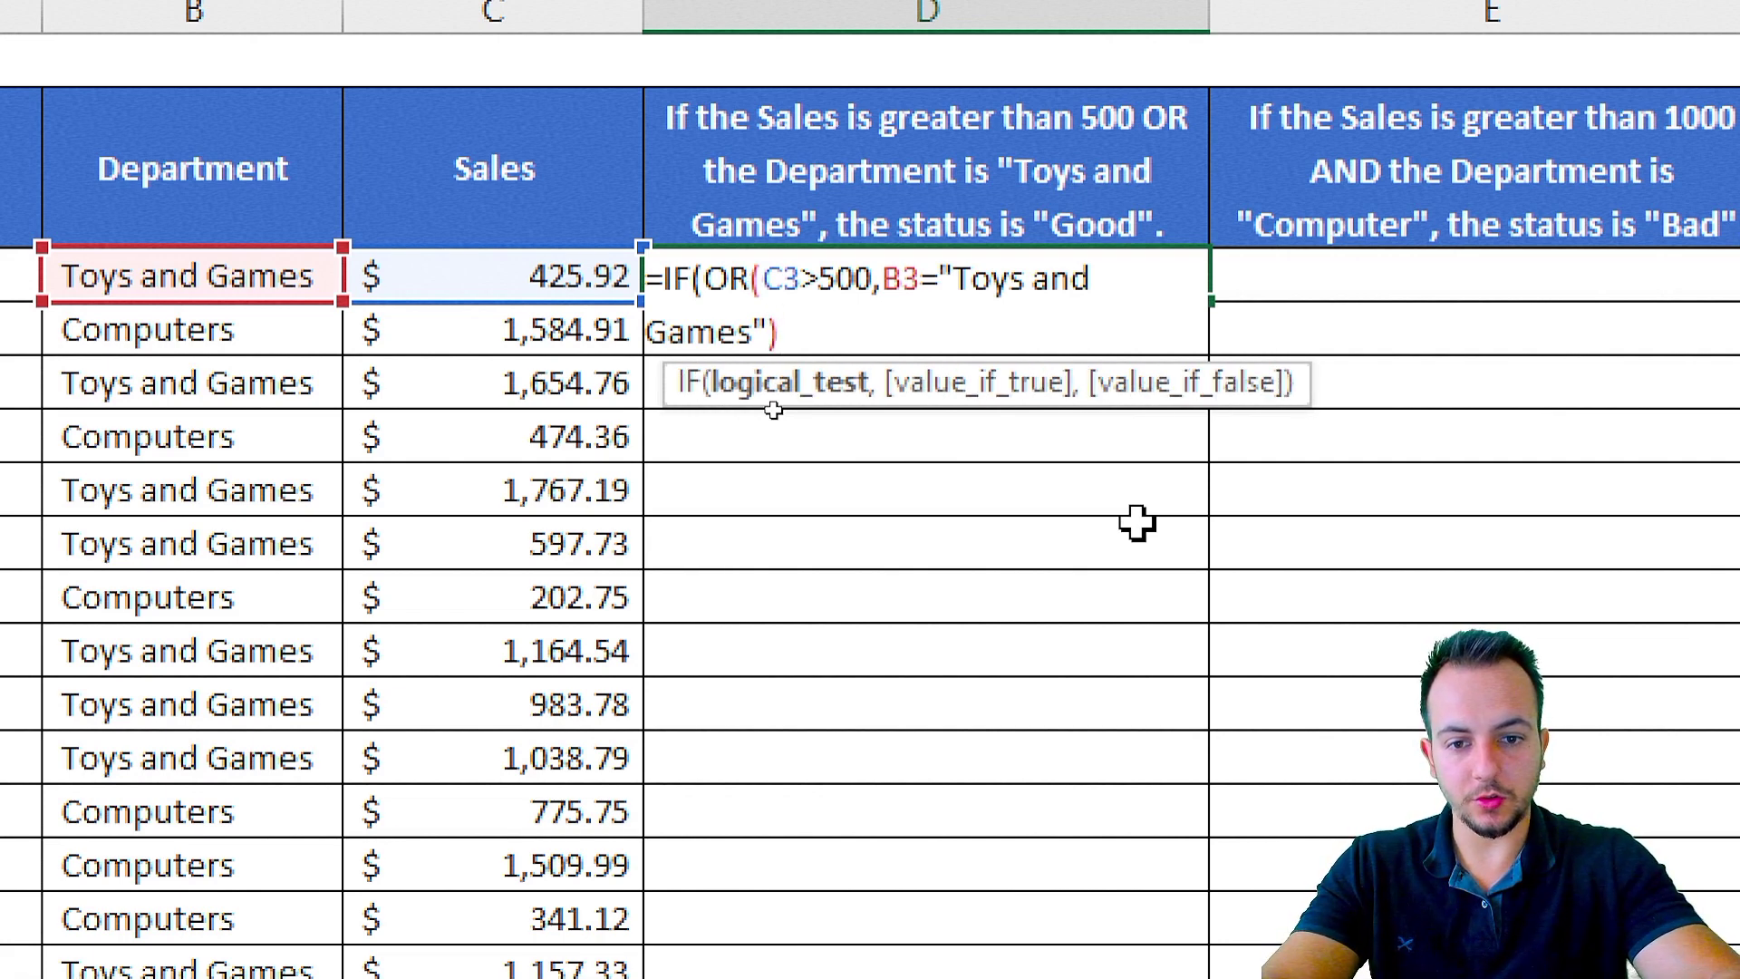
# Complete the D3 formula with "Good" as value_if_true and an empty string "" as value_if_false, and enter it
pyautogui.write(',')
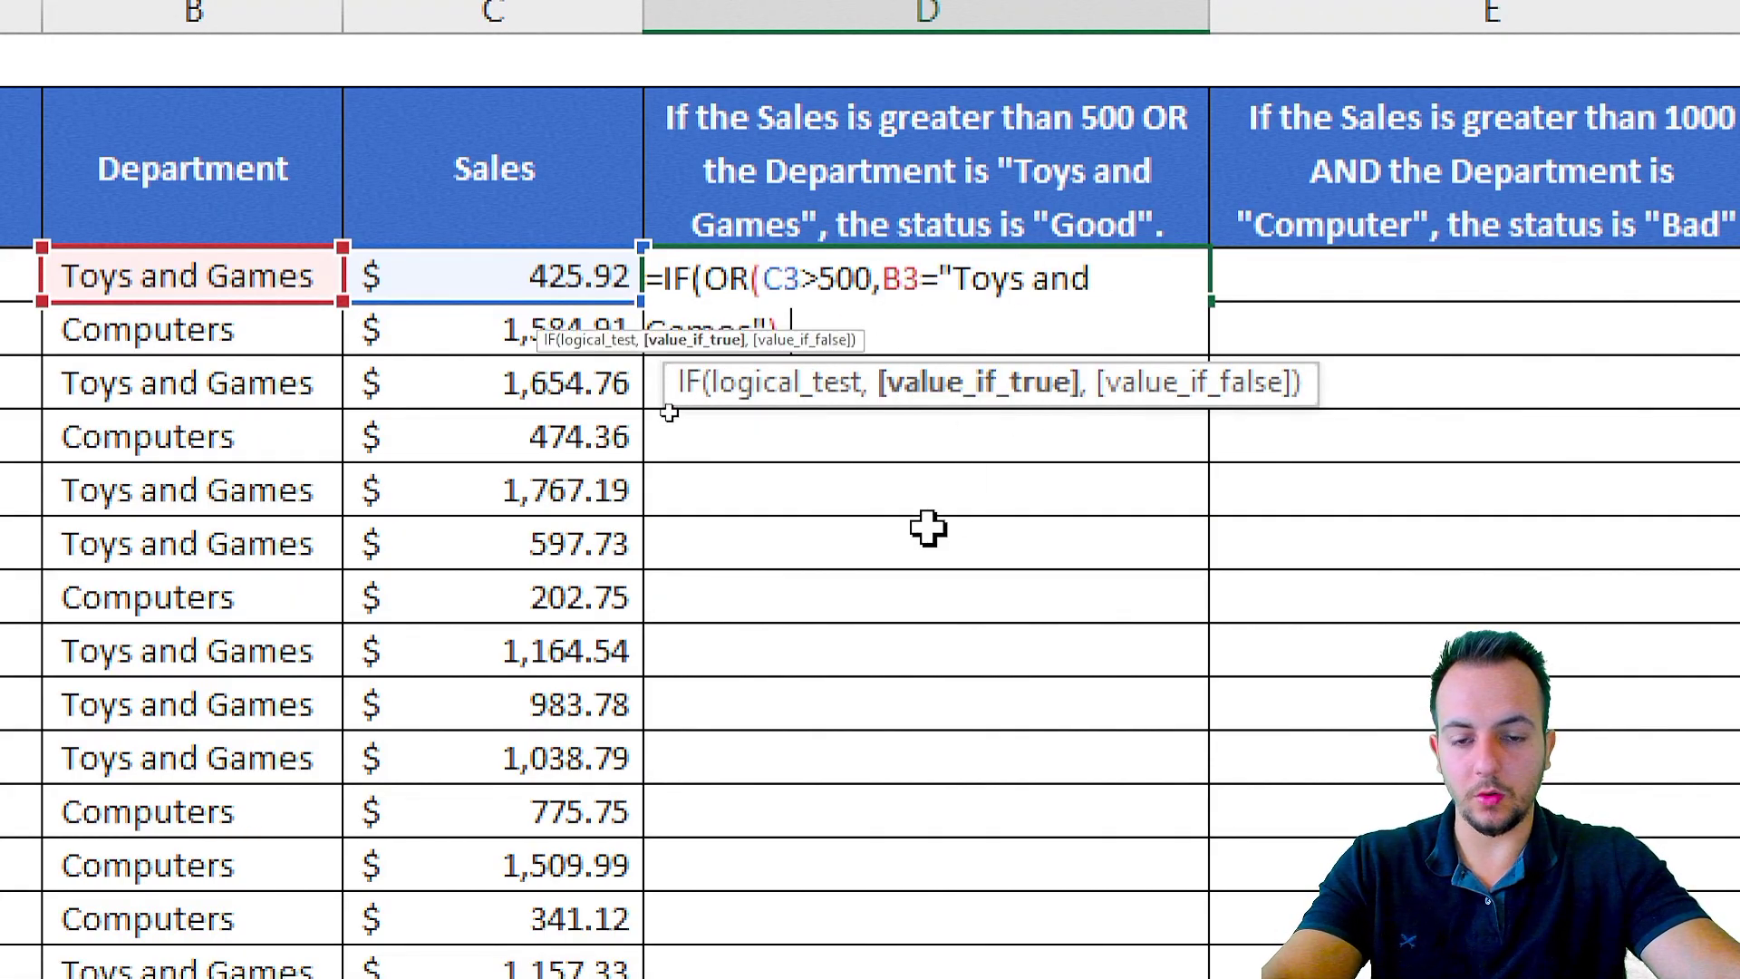
pyautogui.write('"Good"')
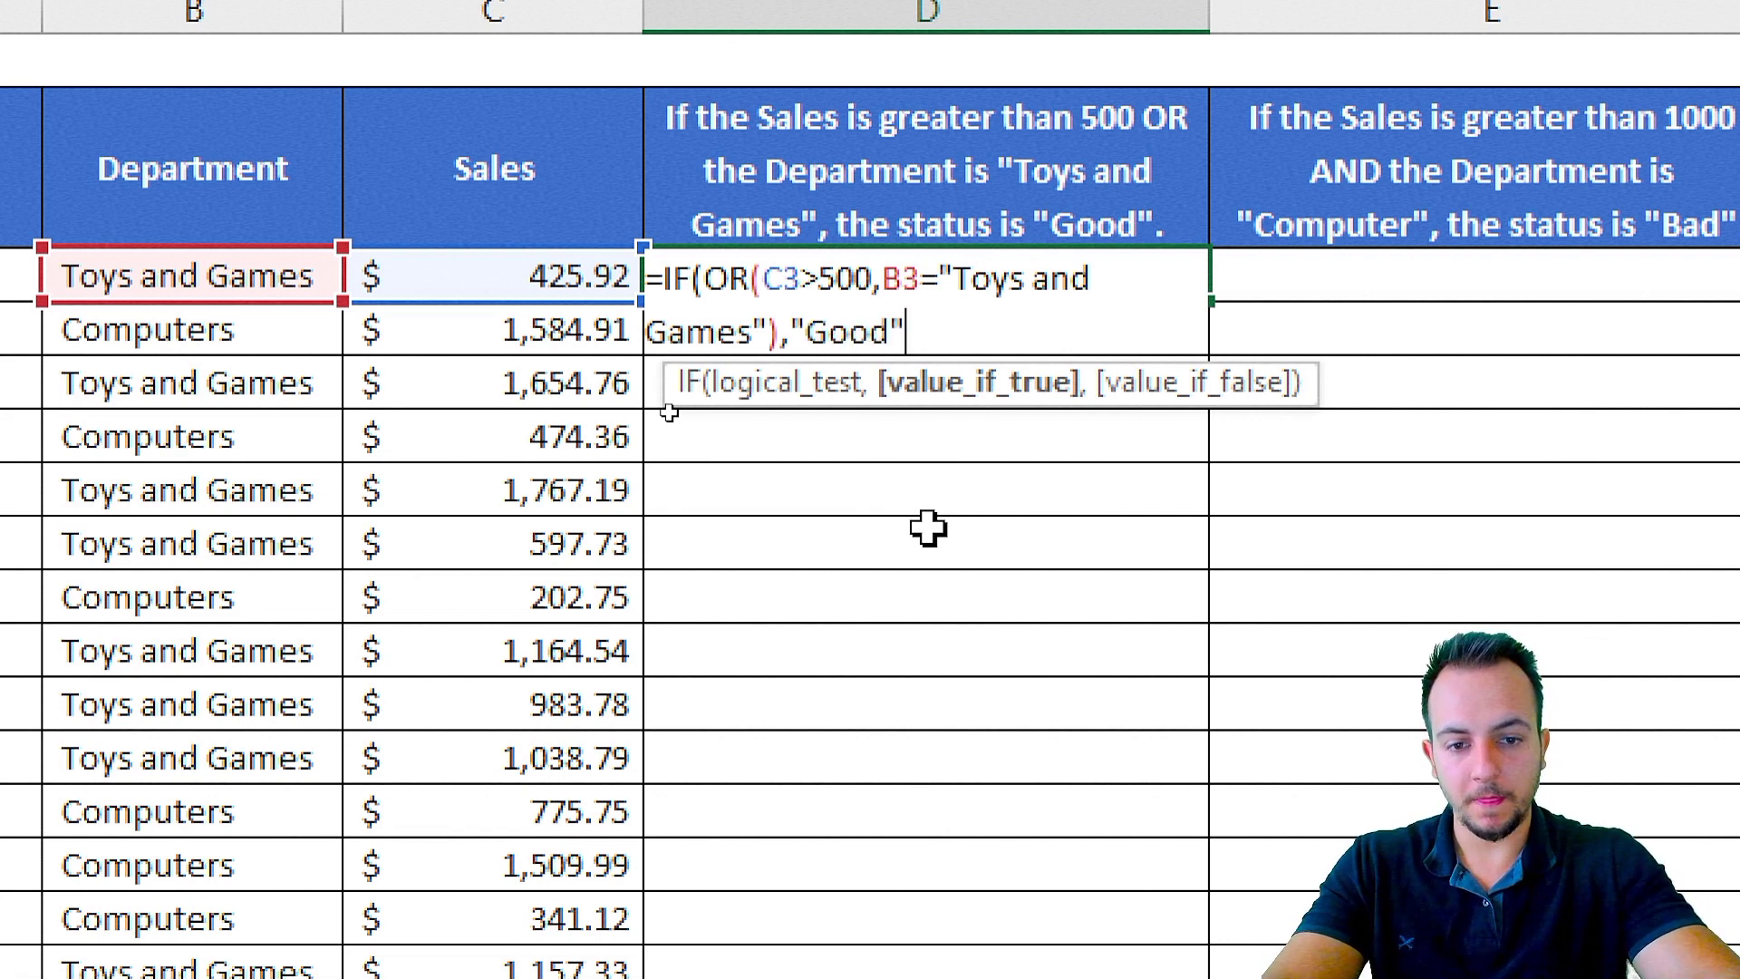
pyautogui.write(',')
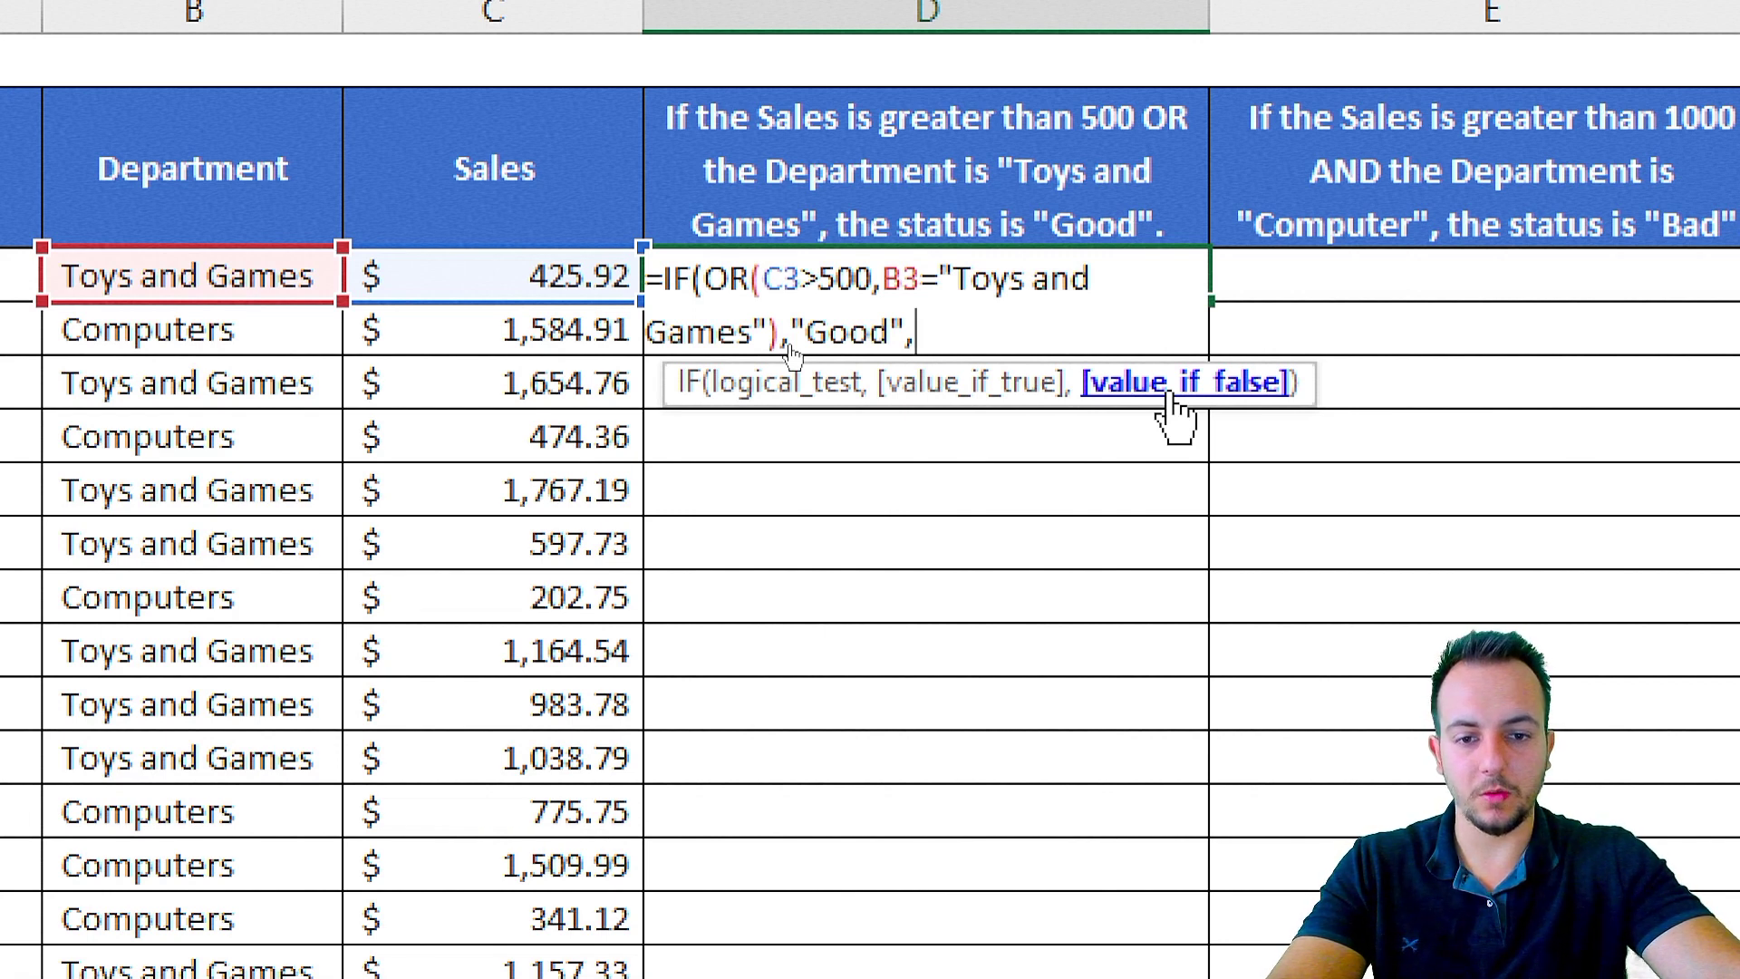
pyautogui.write('""')
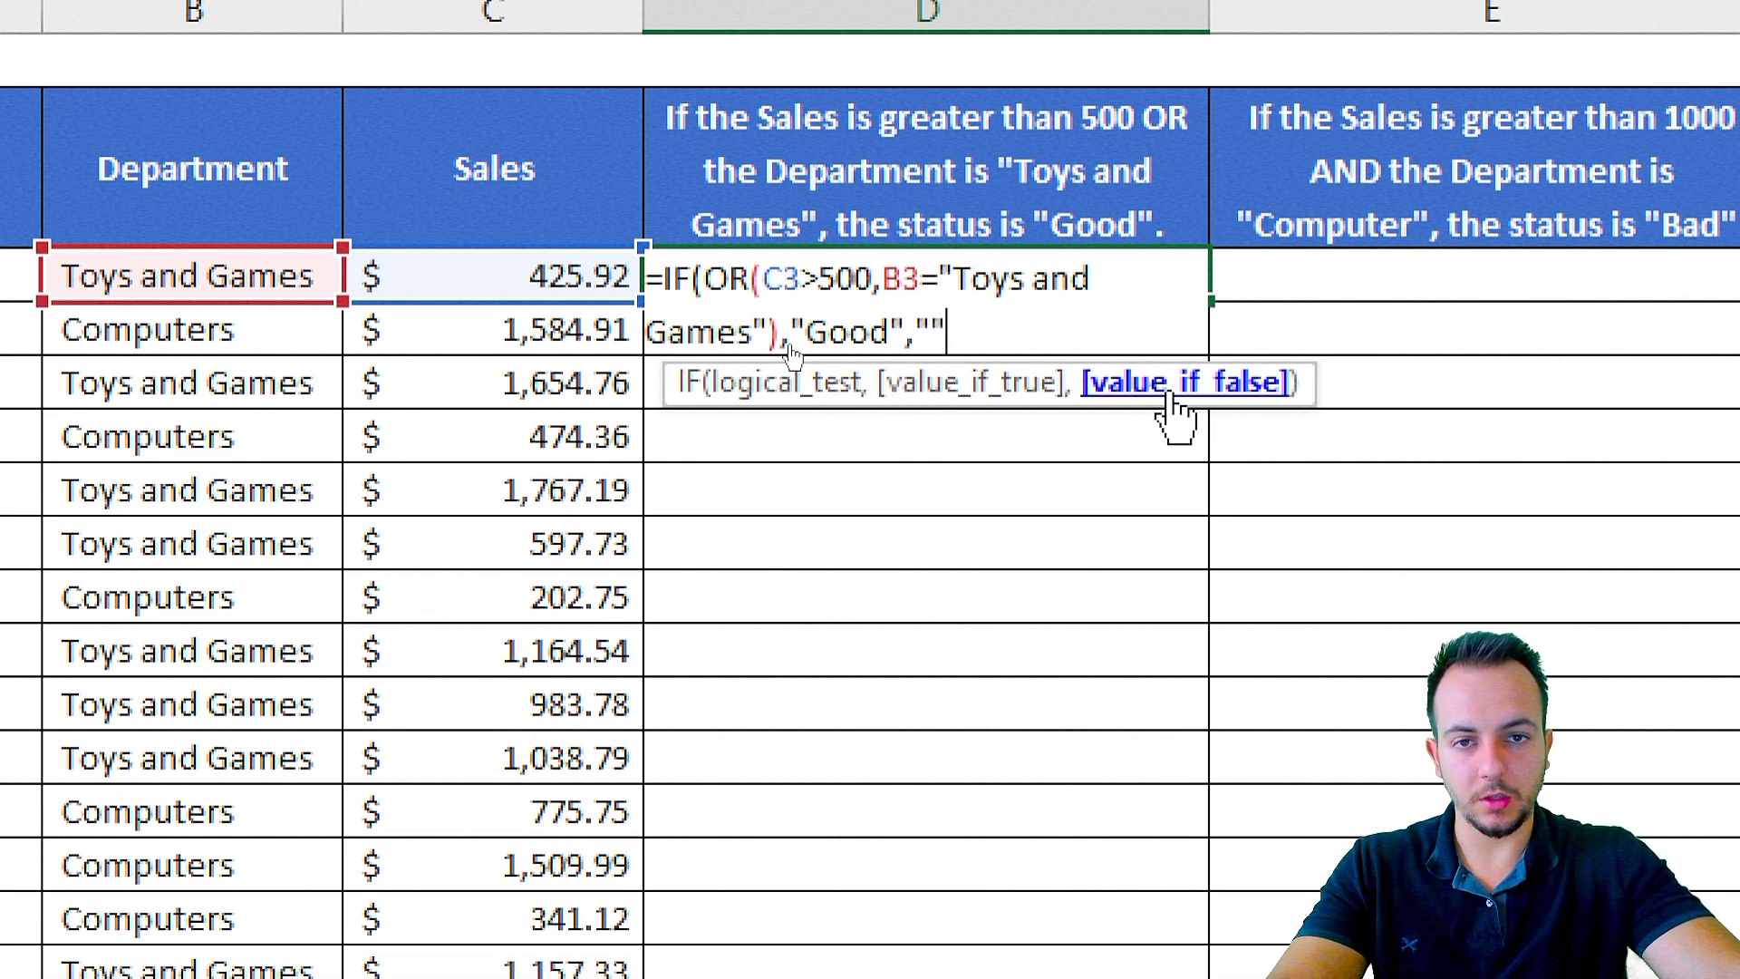
pyautogui.write(')')
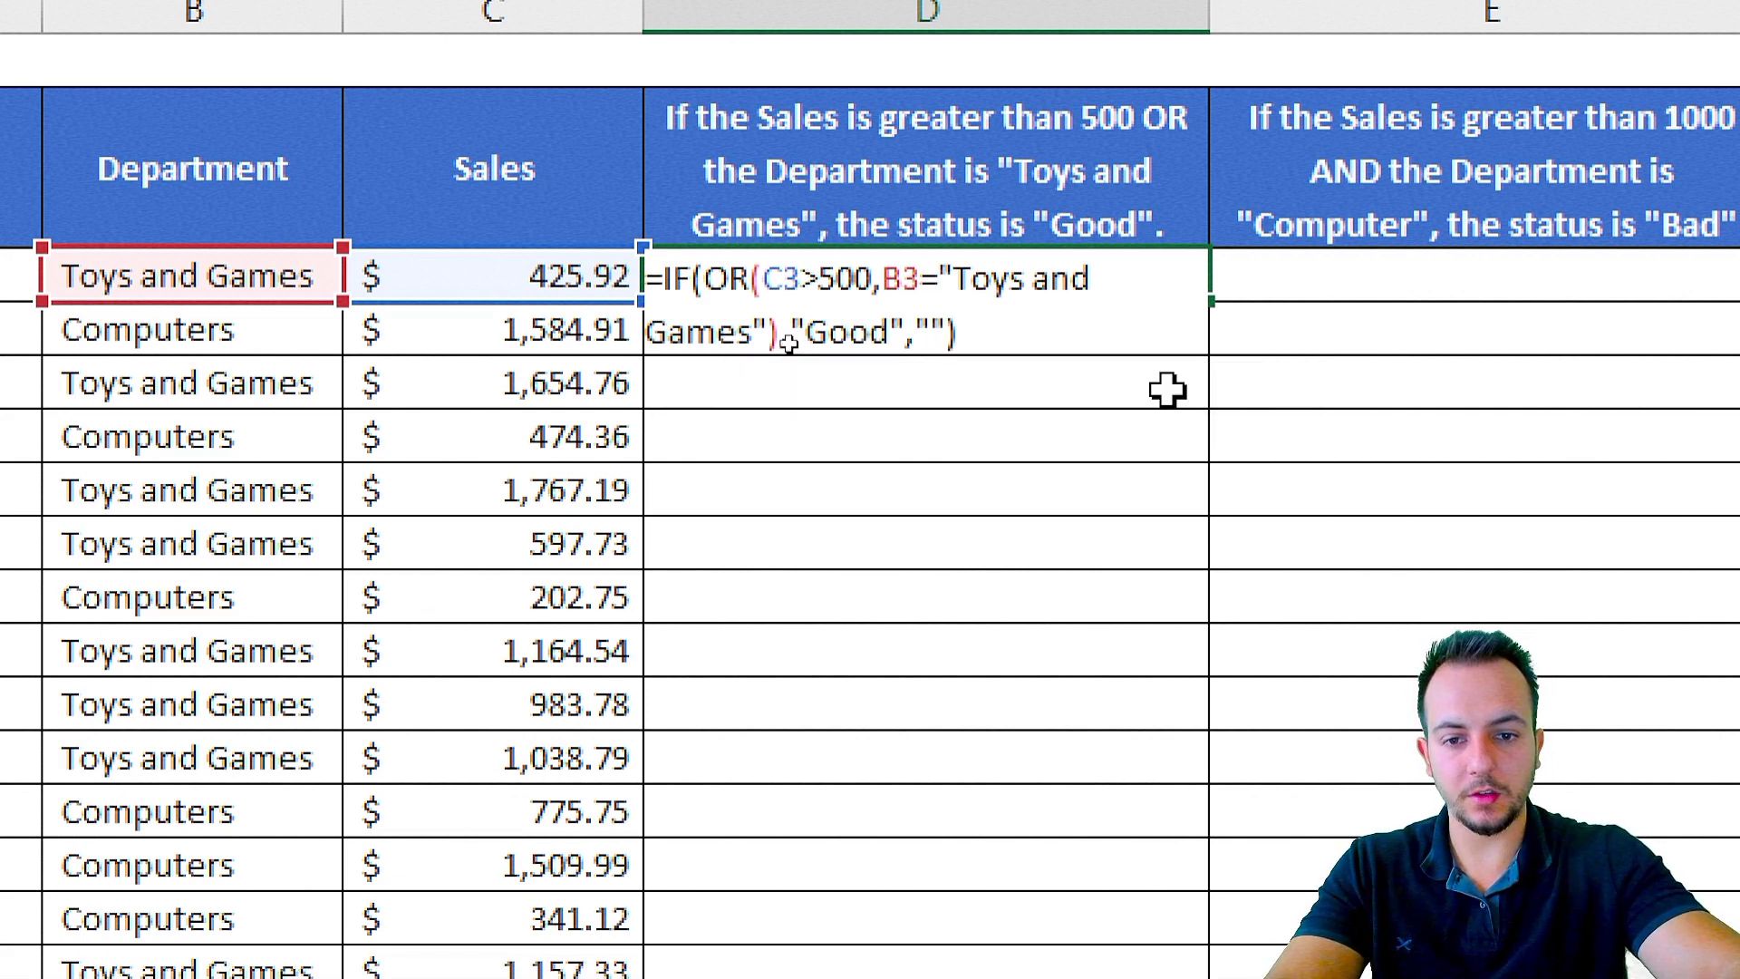
pyautogui.press('Return')
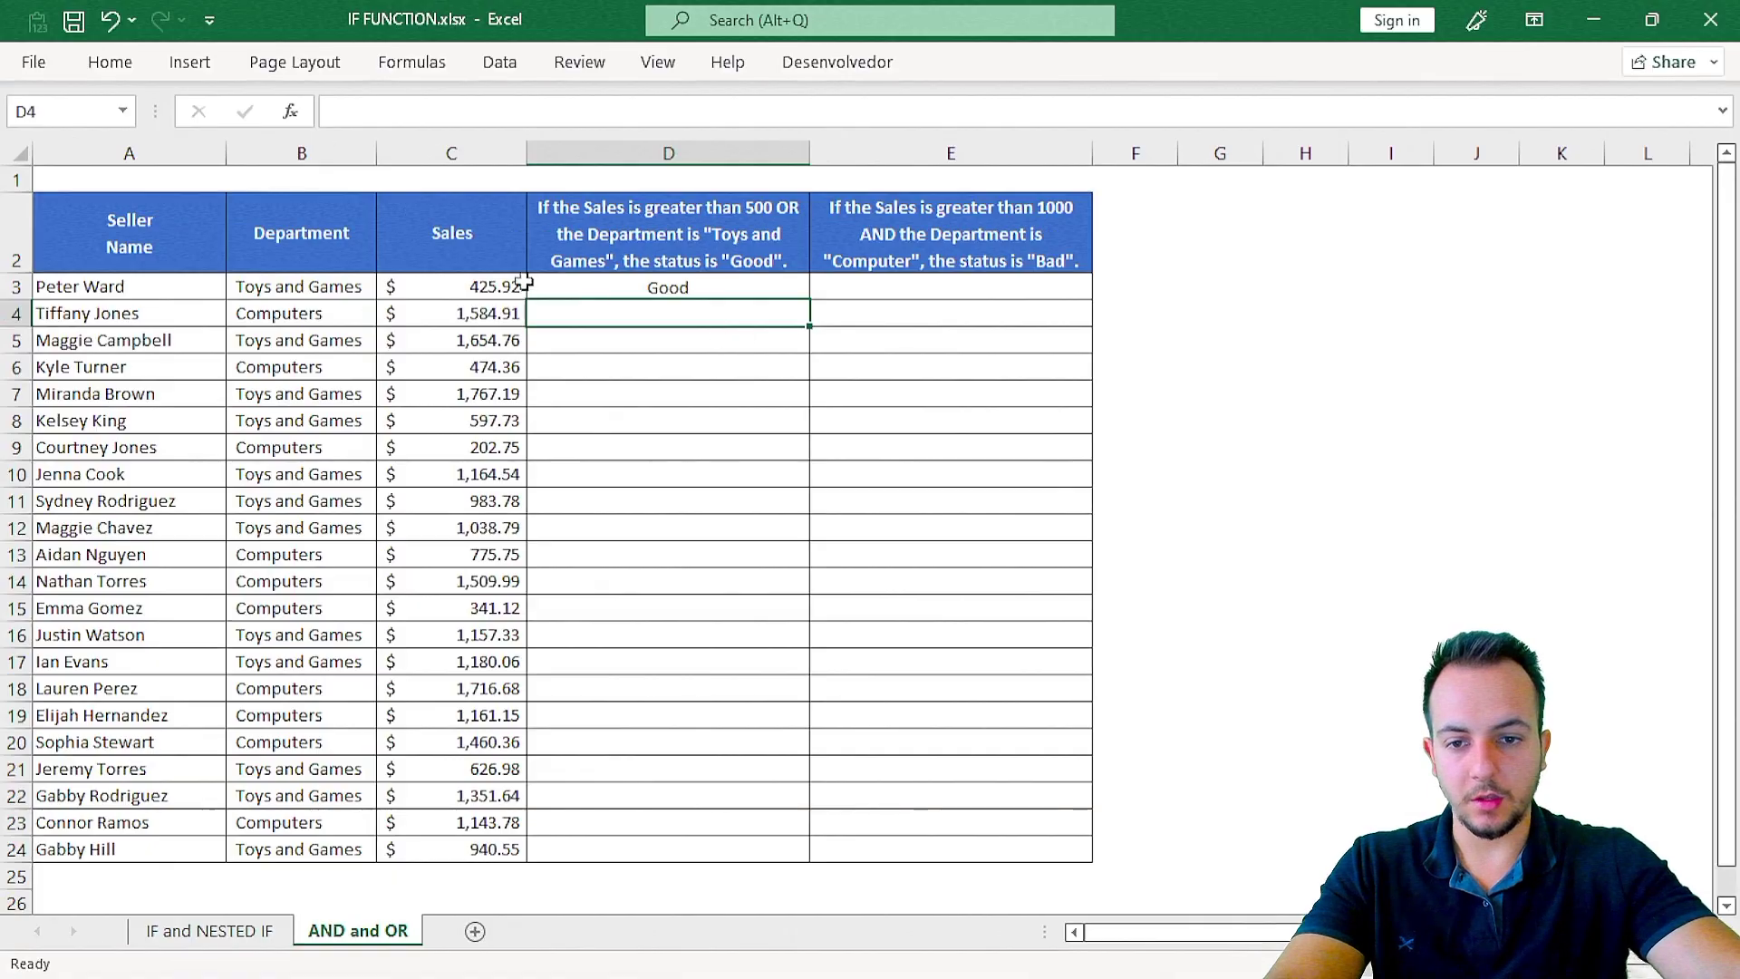
# Fill the IF/OR formula from D3 down through D24
pyautogui.click(241, 292)
pyautogui.click(726, 288)
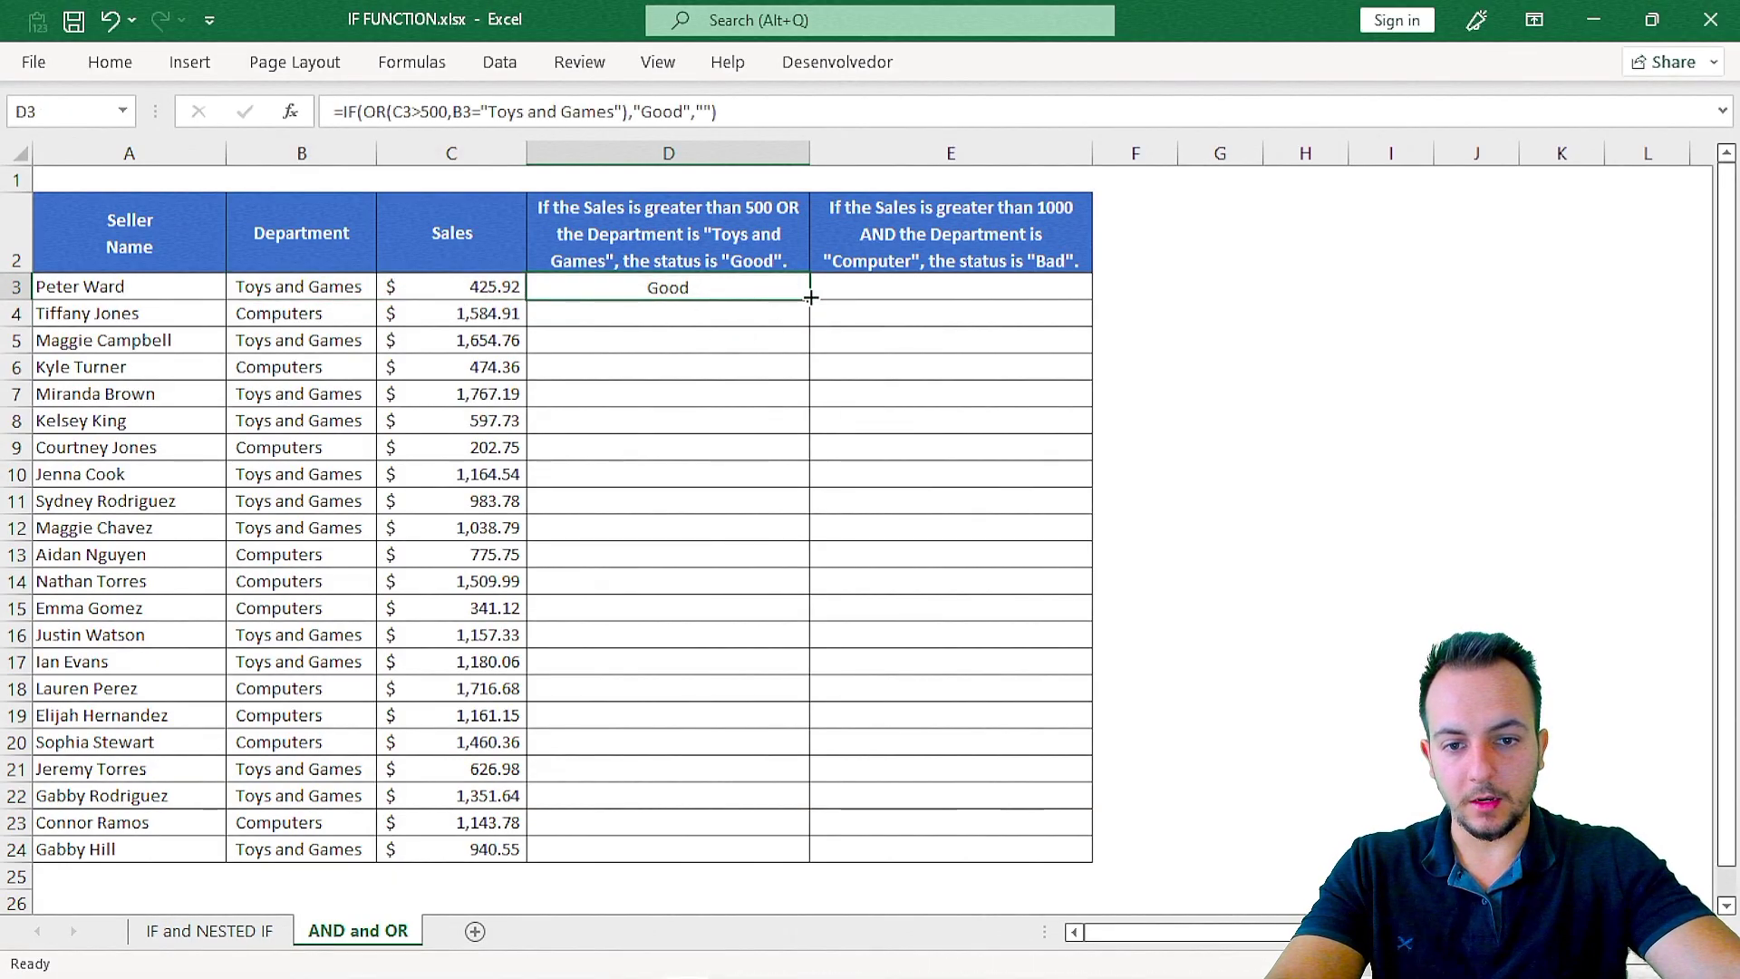
pyautogui.moveTo(810, 297); pyautogui.dragTo(715, 857)
# Check the column D statuses in rows 3 and 6 against each row's department and sales
pyautogui.click(715, 367)
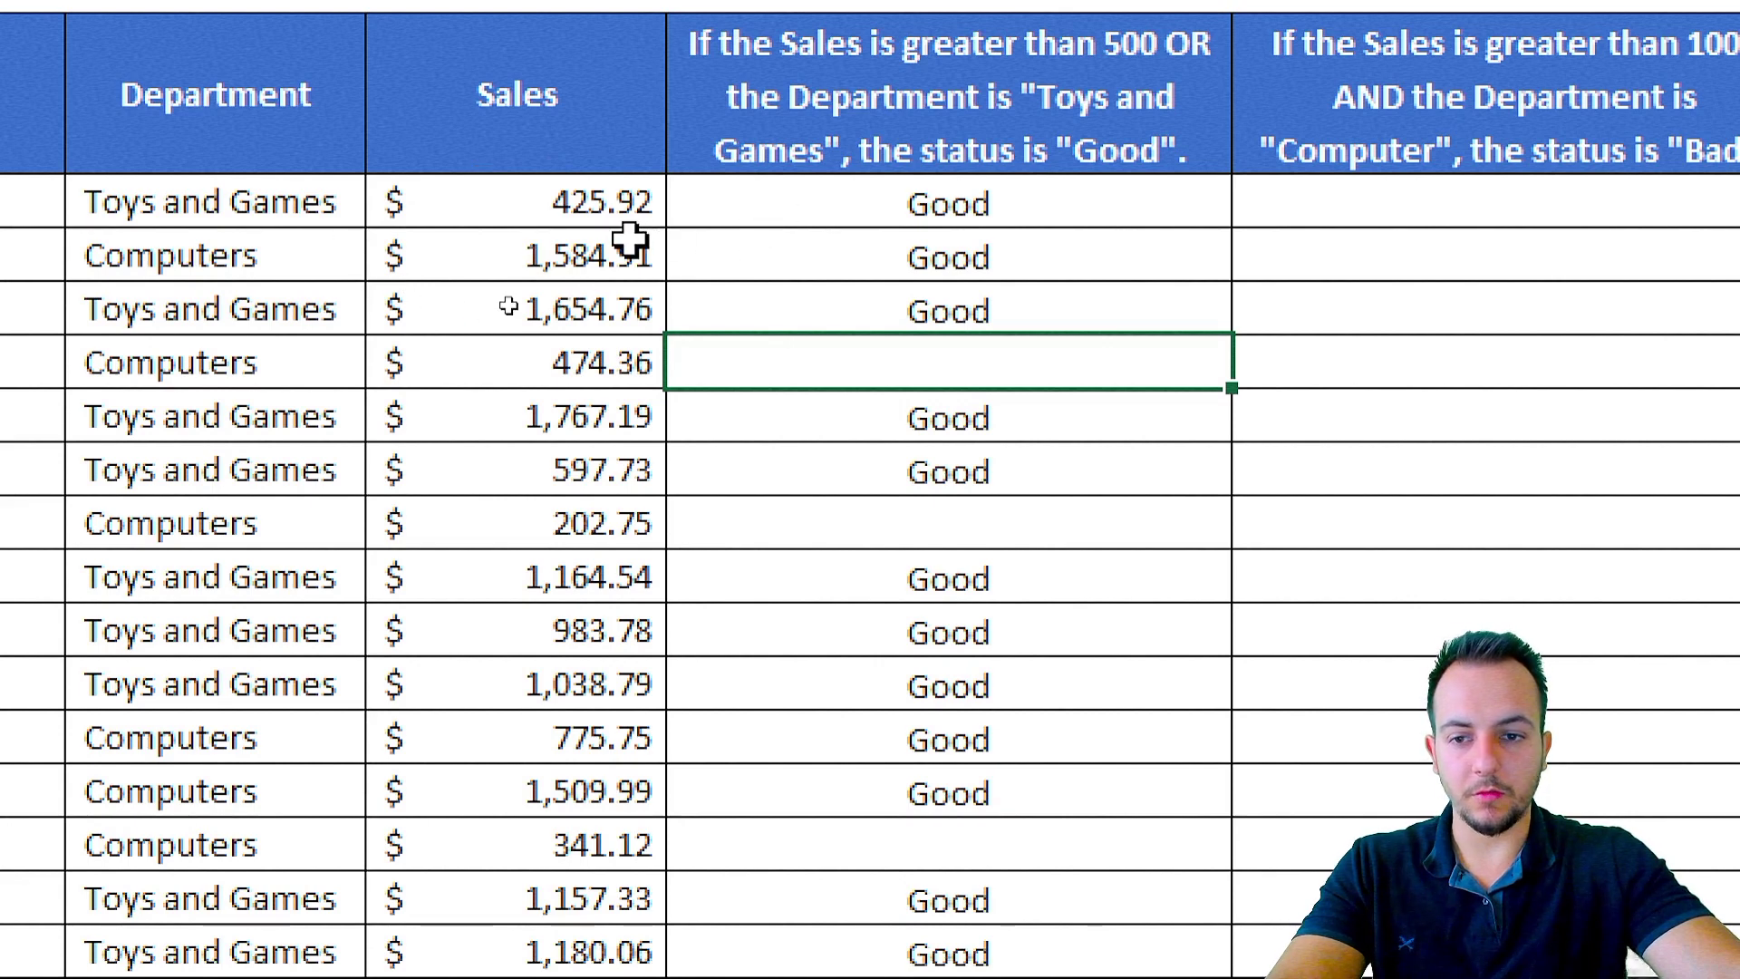
pyautogui.click(736, 213)
pyautogui.click(556, 305)
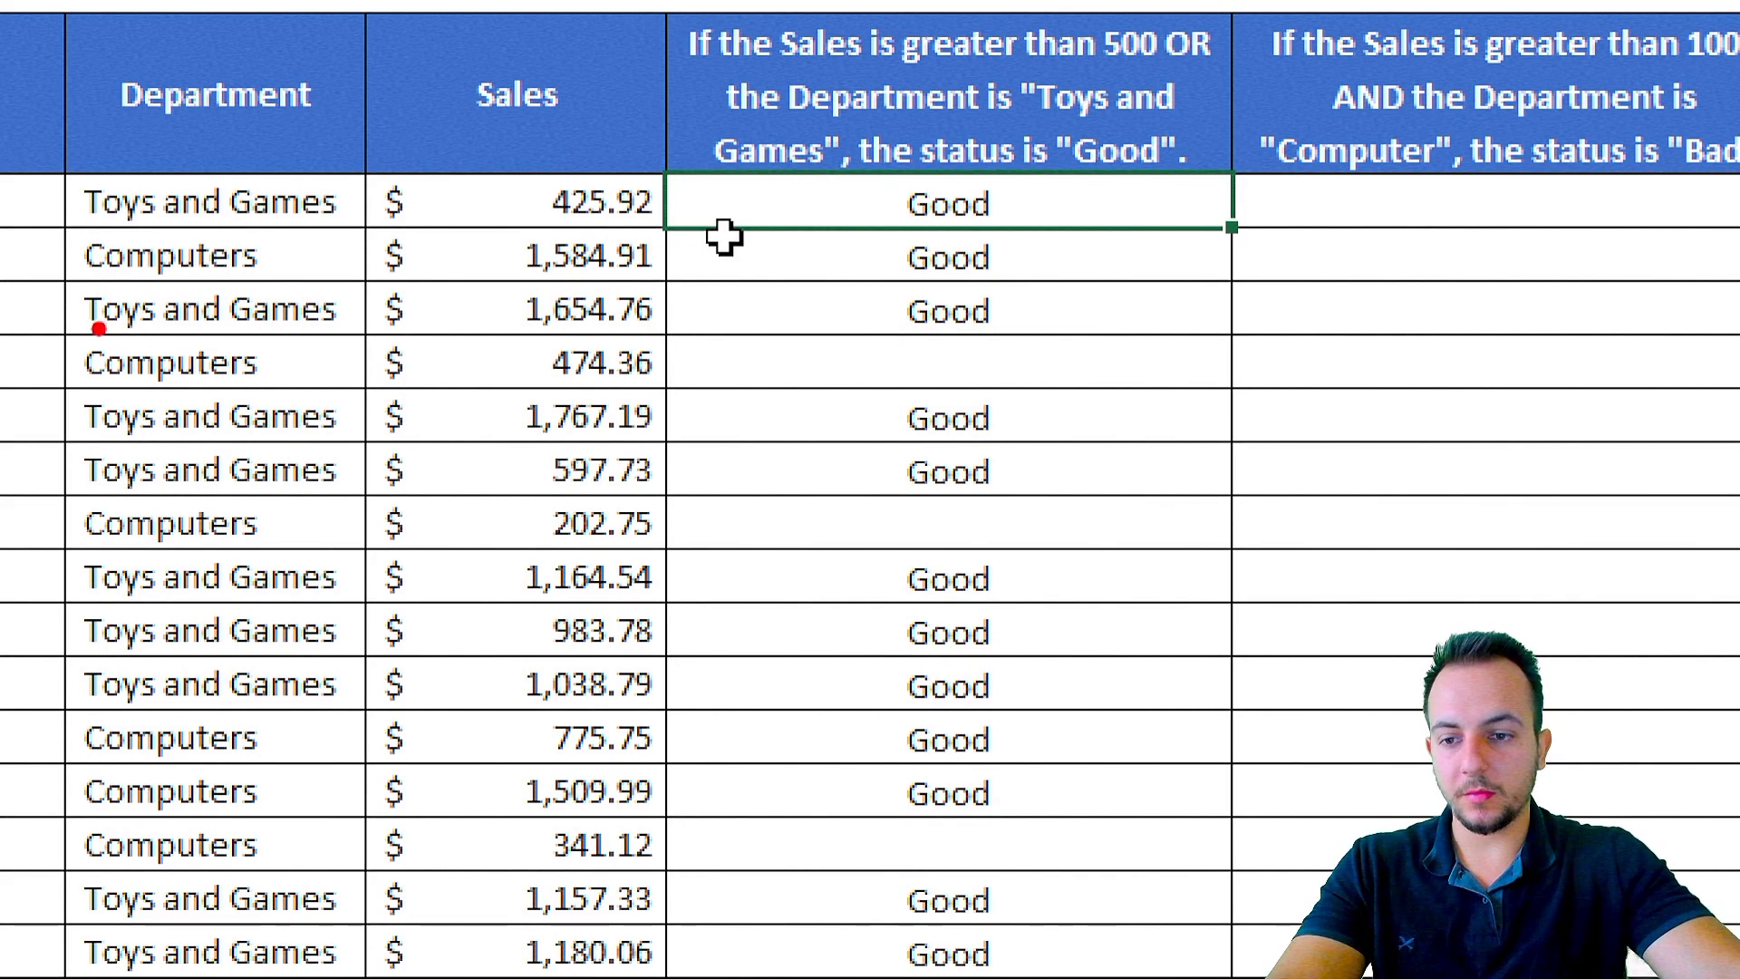
pyautogui.moveTo(74, 329)
pyautogui.mouseDown()
pyautogui.moveTo(475, 374)
pyautogui.moveTo(1164, 399)
pyautogui.mouseUp()
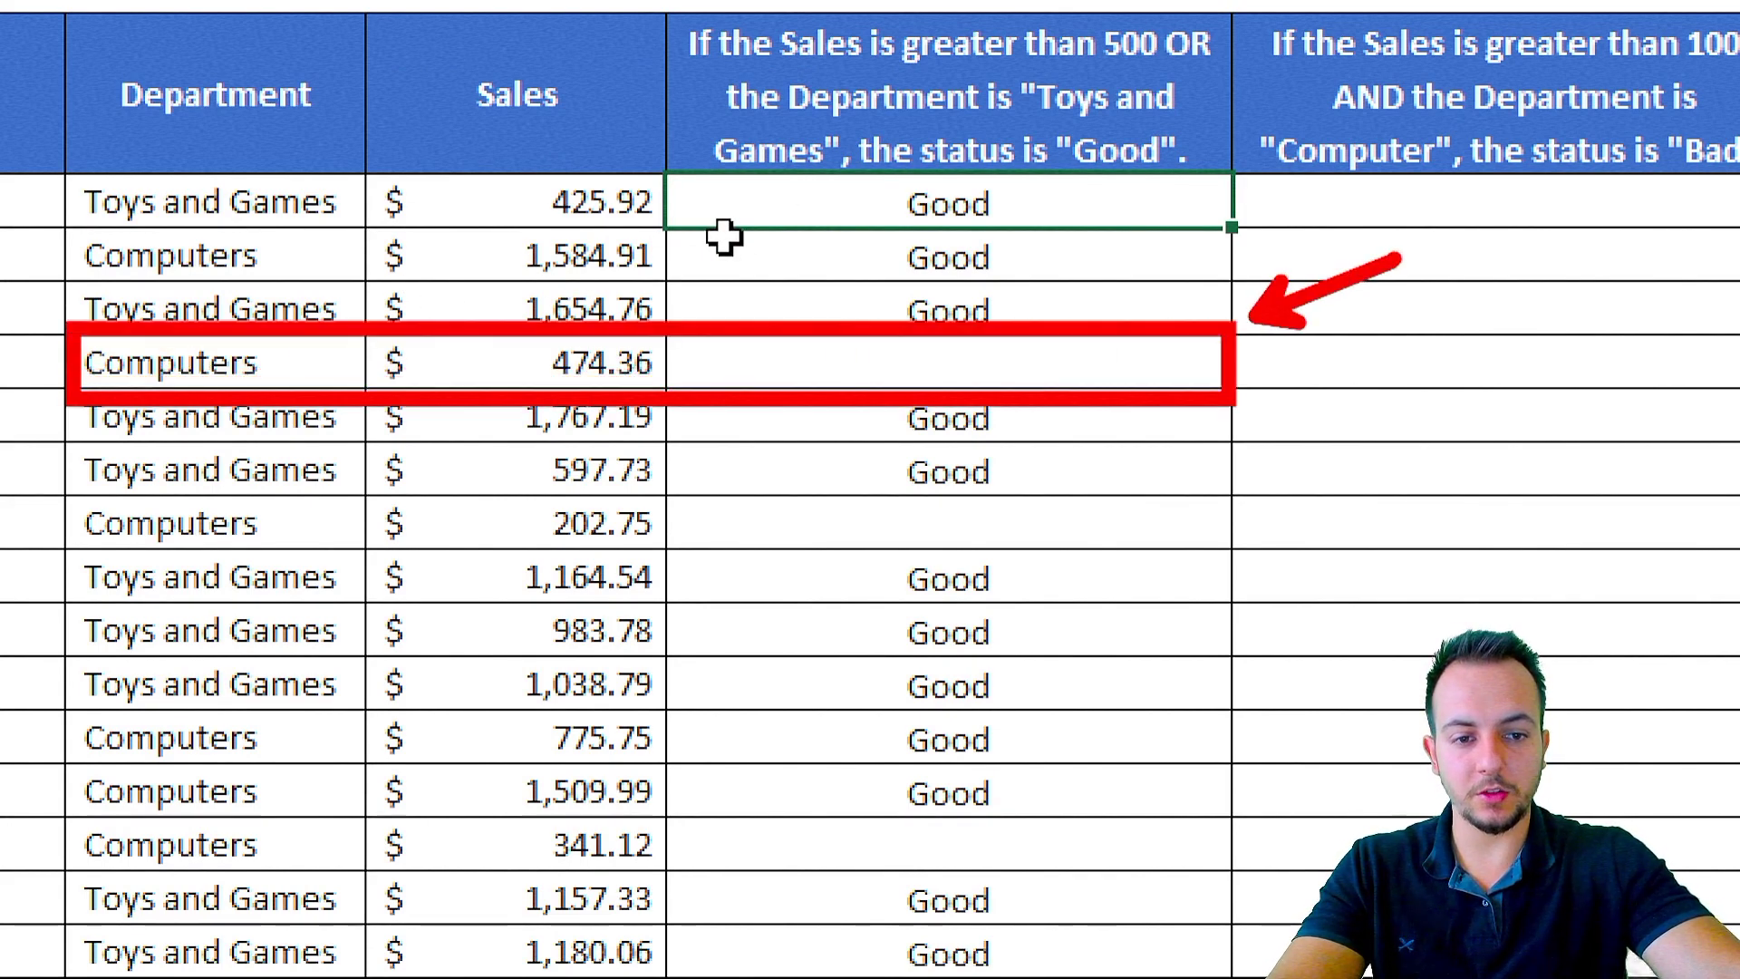
pyautogui.hotkey('ctrl', 'z')
pyautogui.hotkey('ctrl', 'z')
pyautogui.hotkey('ctrl', 'z')
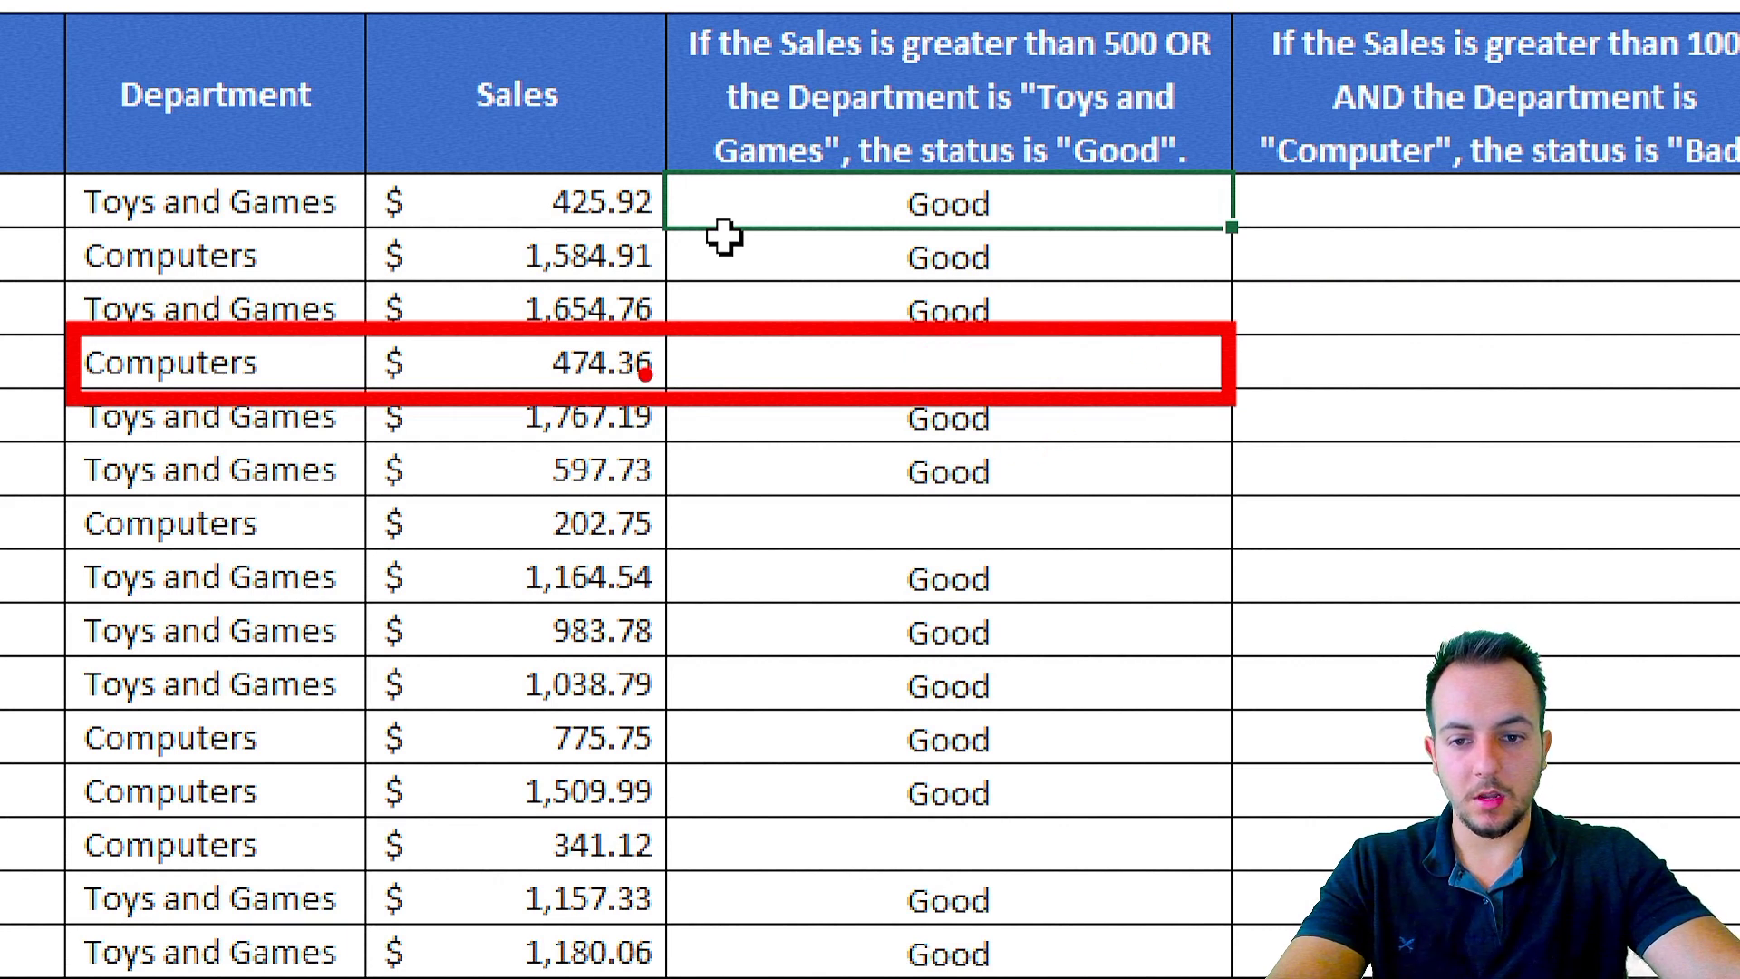